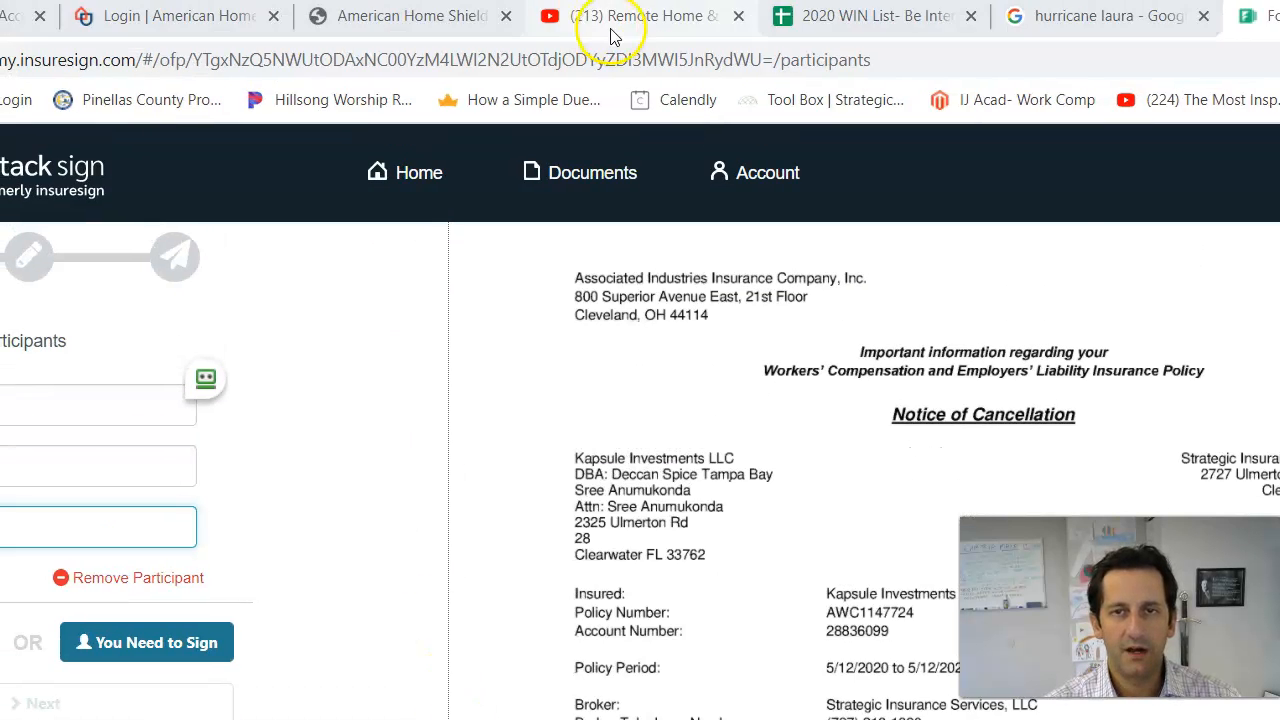
Step: In YouTube, go to the Strategic Insurance Services channel page and scroll to its uploads
click(623, 18)
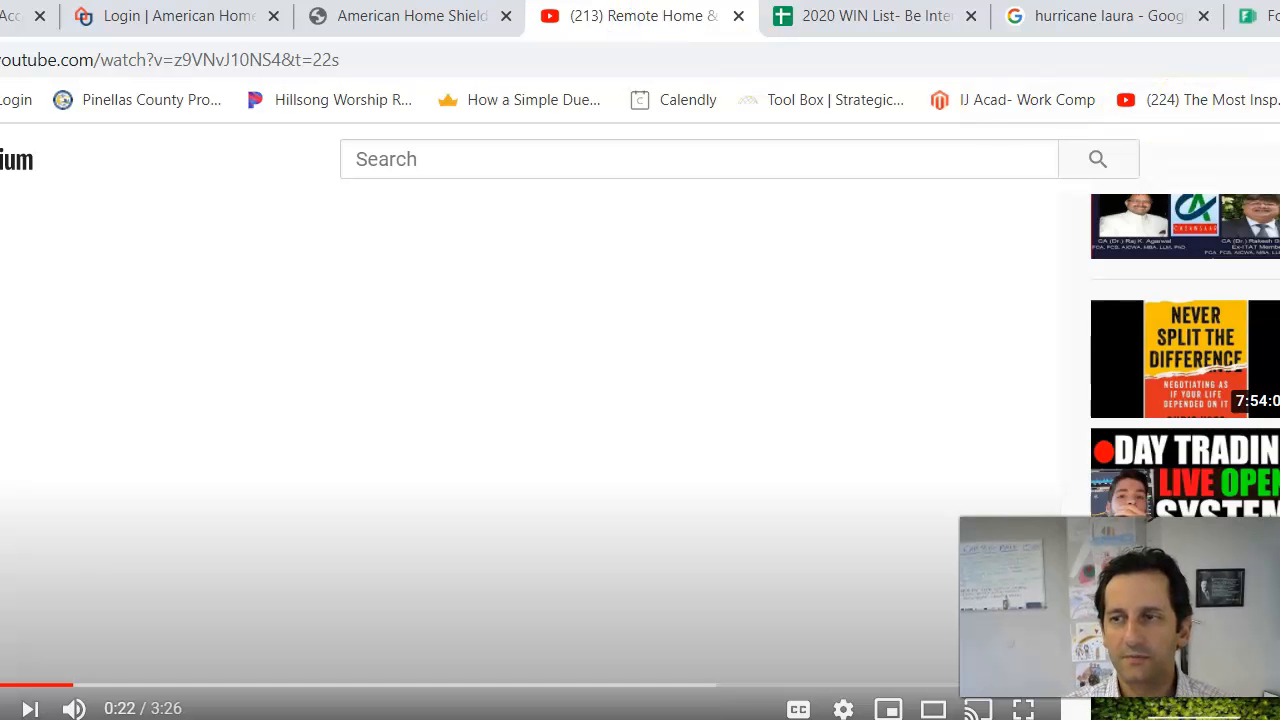
click(1279, 159)
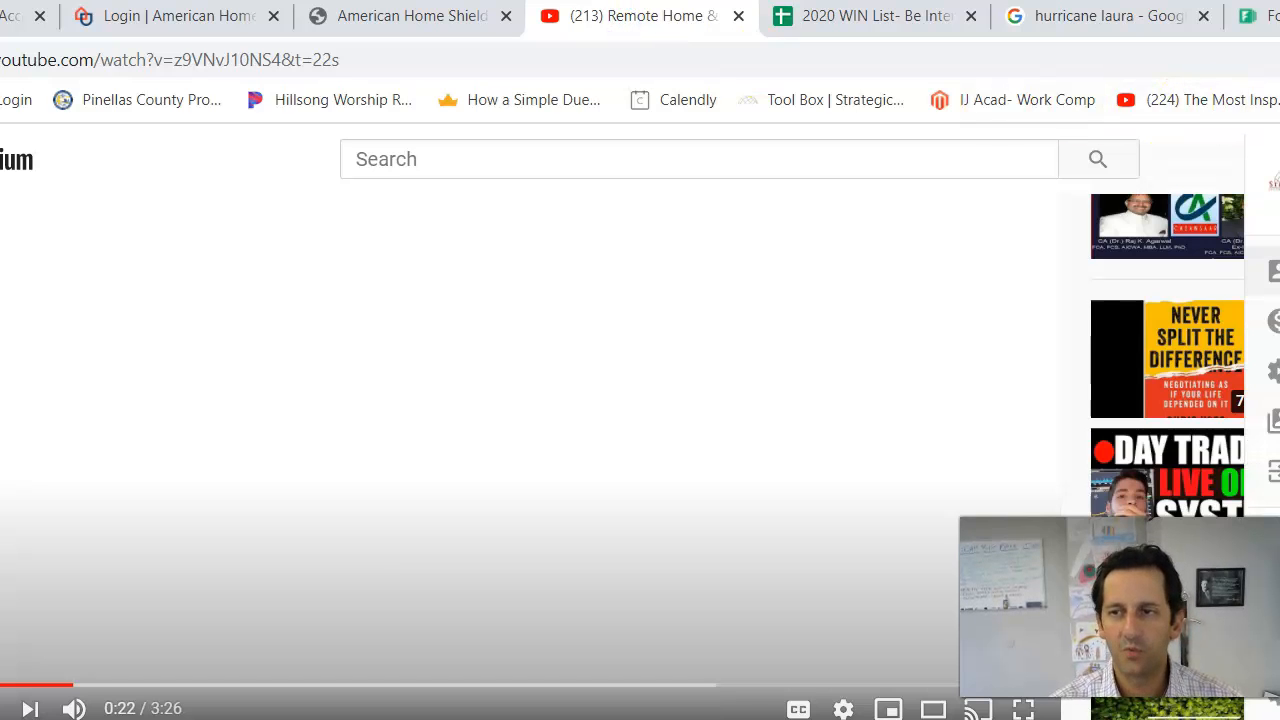
click(1276, 271)
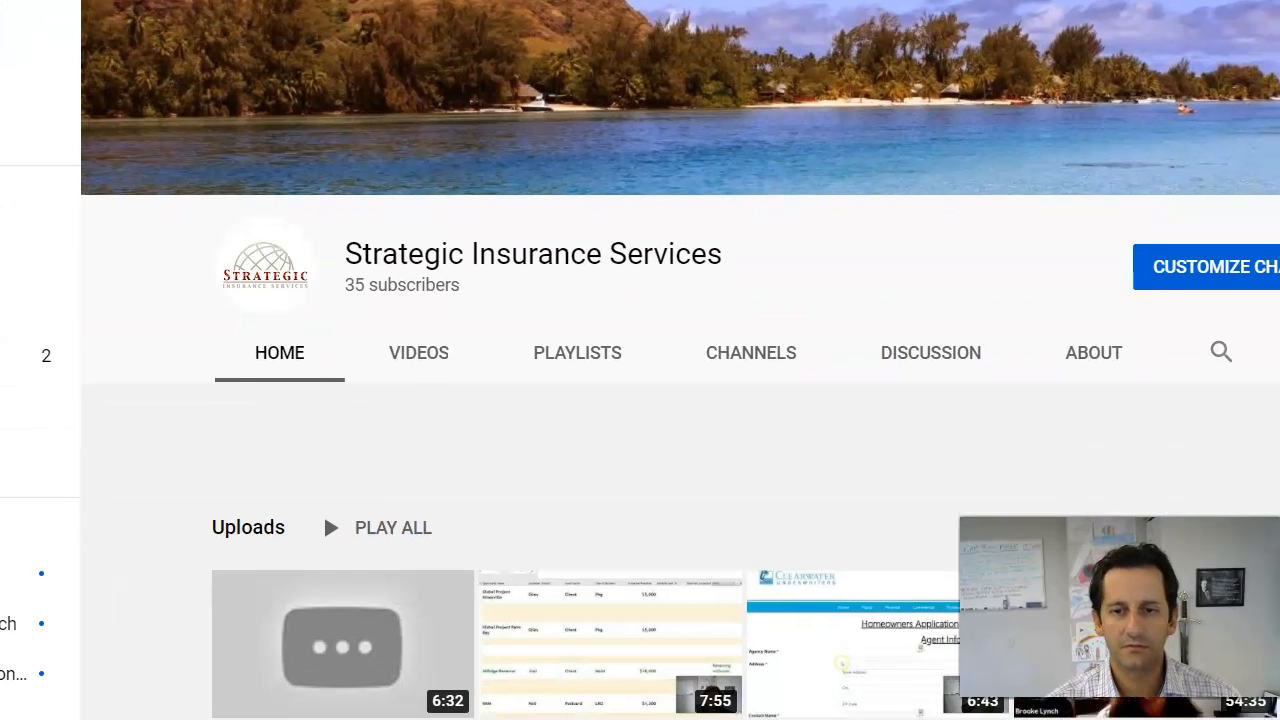
scroll(904, 230, down, 1)
scroll(920, 230, down, 1)
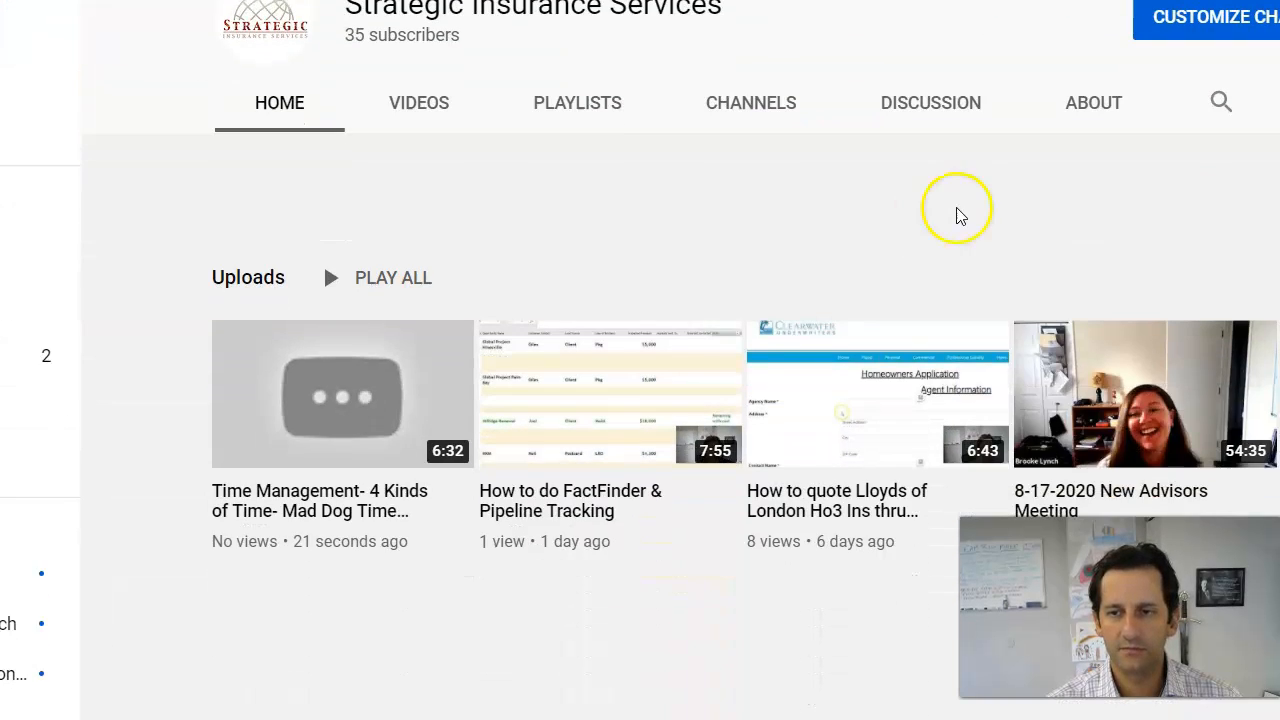
click(1221, 101)
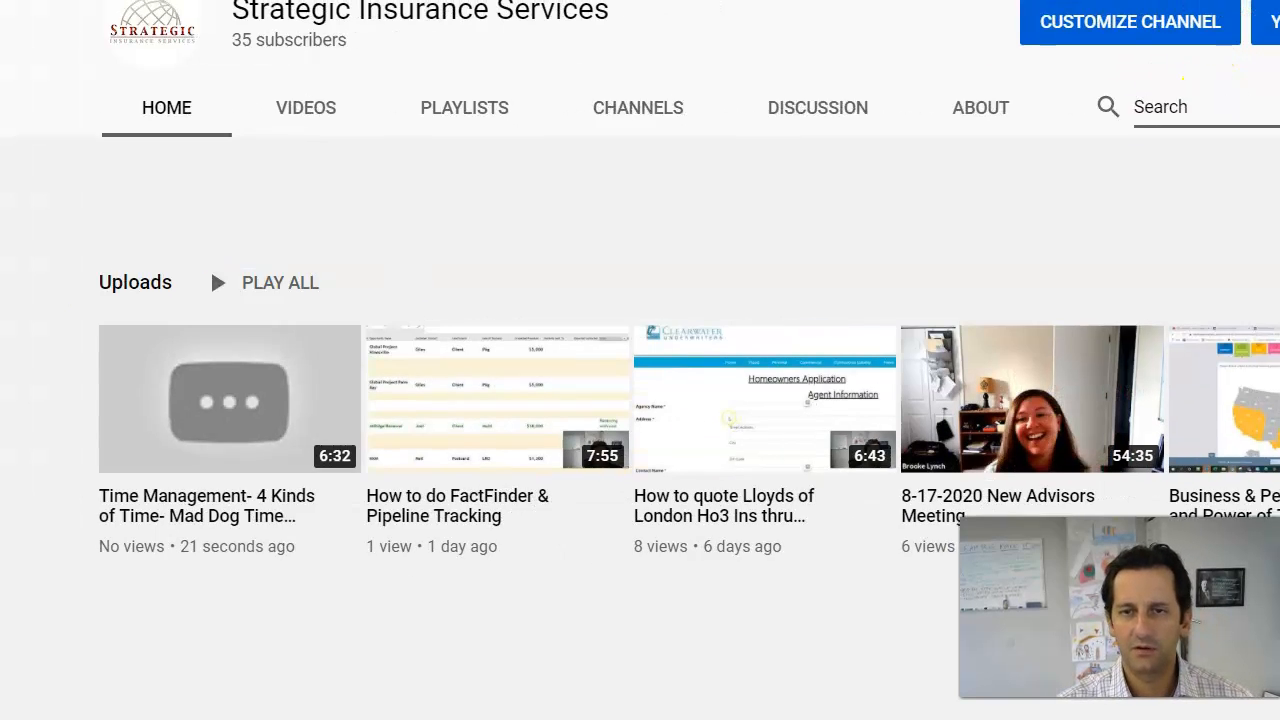
Step: Try a channel search for 'Co', then return to the channel's full videos list
click(1074, 123)
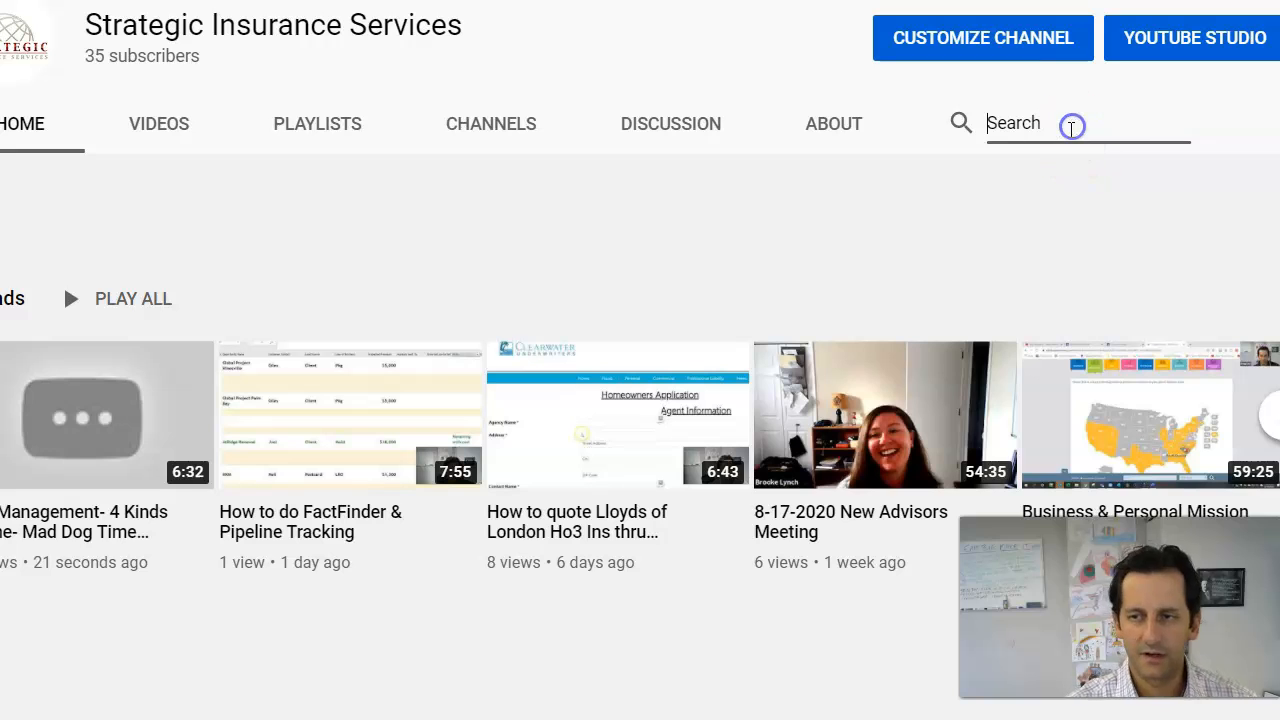
text(Commercial)
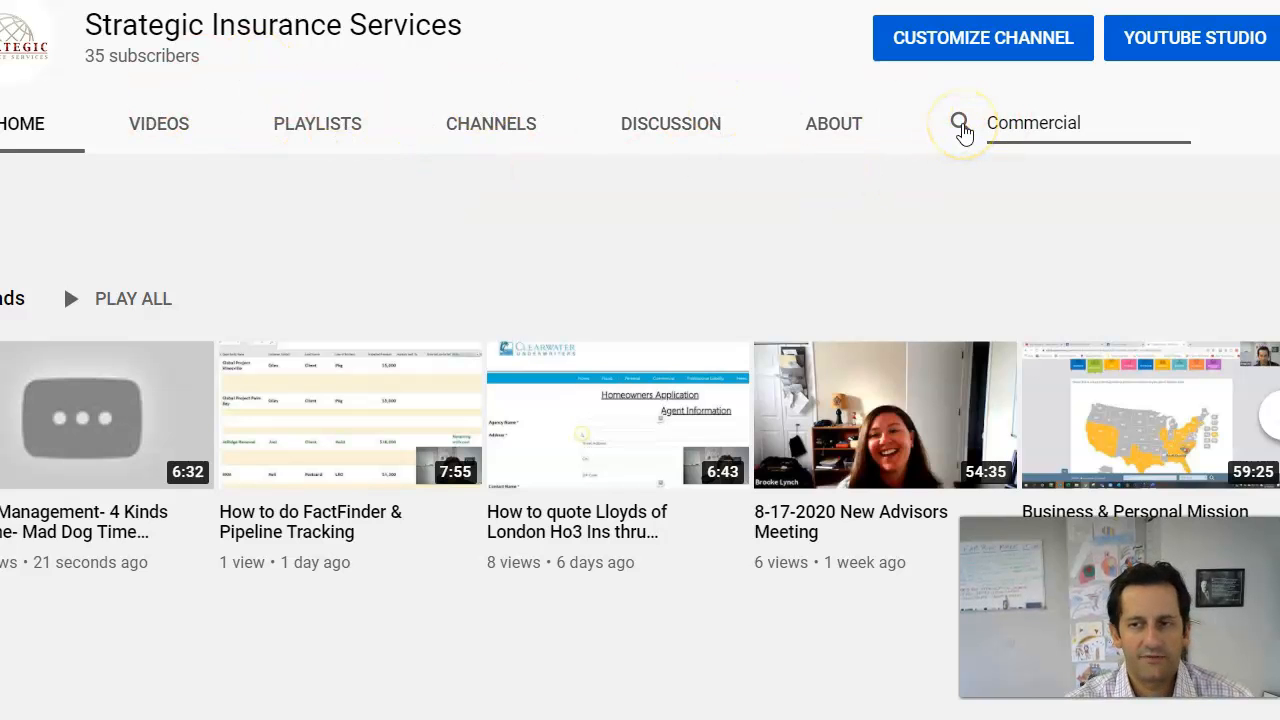
click(960, 124)
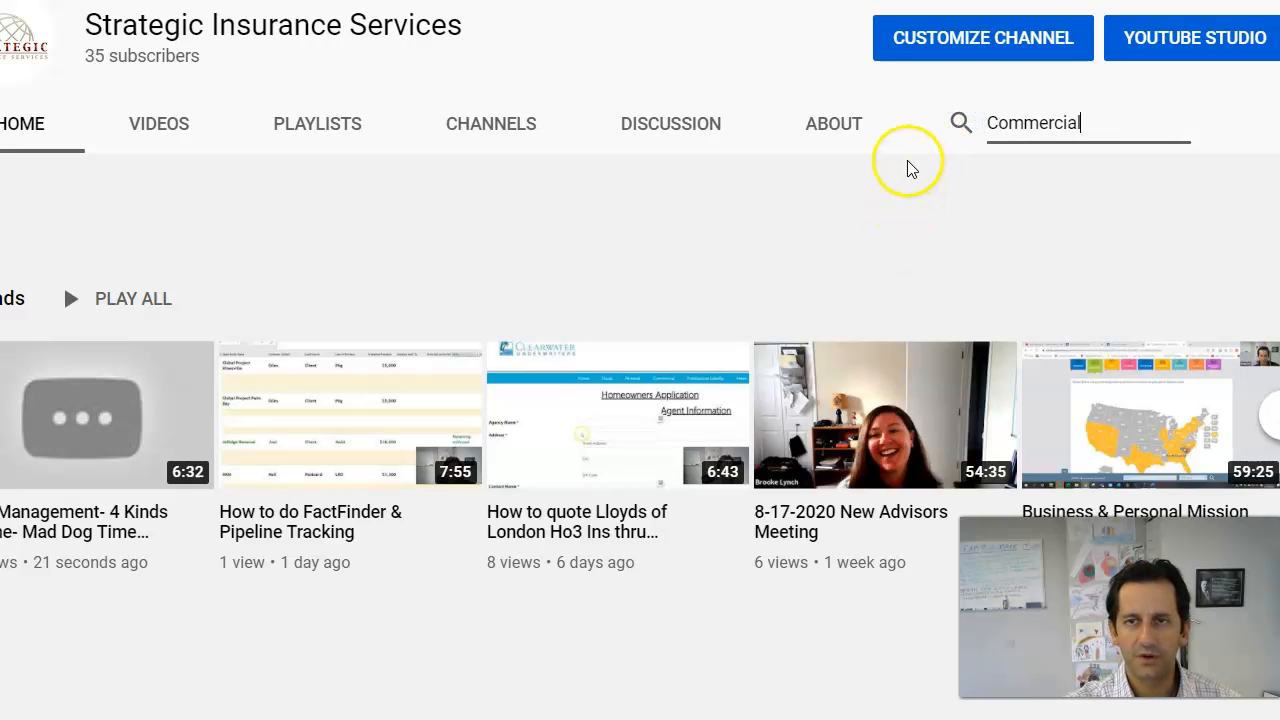
click(961, 125)
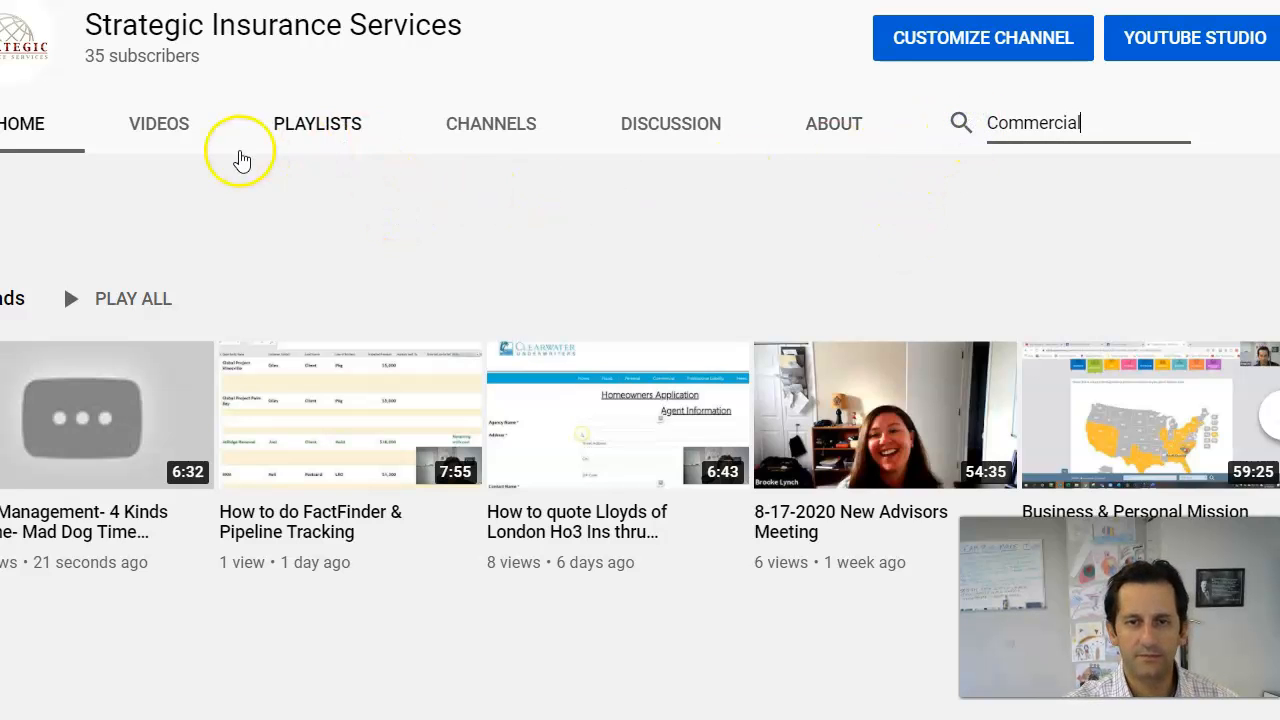
click(180, 125)
Step: Search the channel for 'commercial' and scroll through the matching videos
click(962, 372)
click(1025, 370)
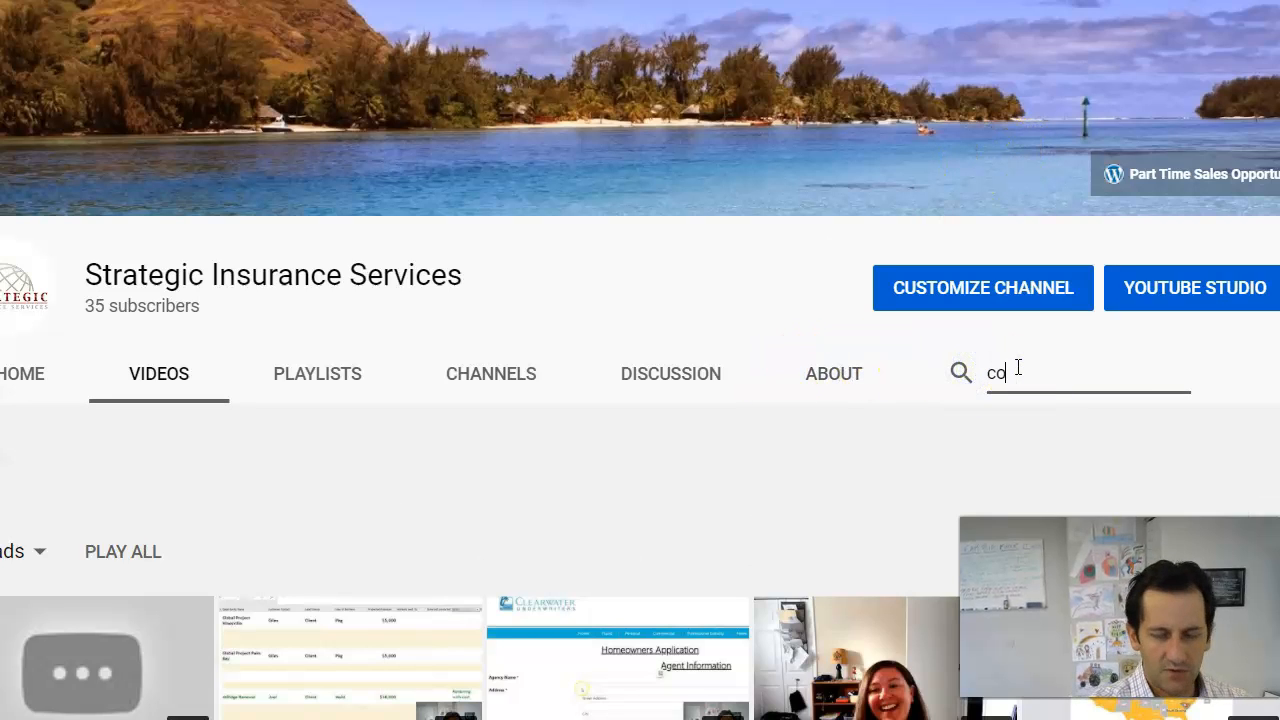
text(commercial)
key(Return)
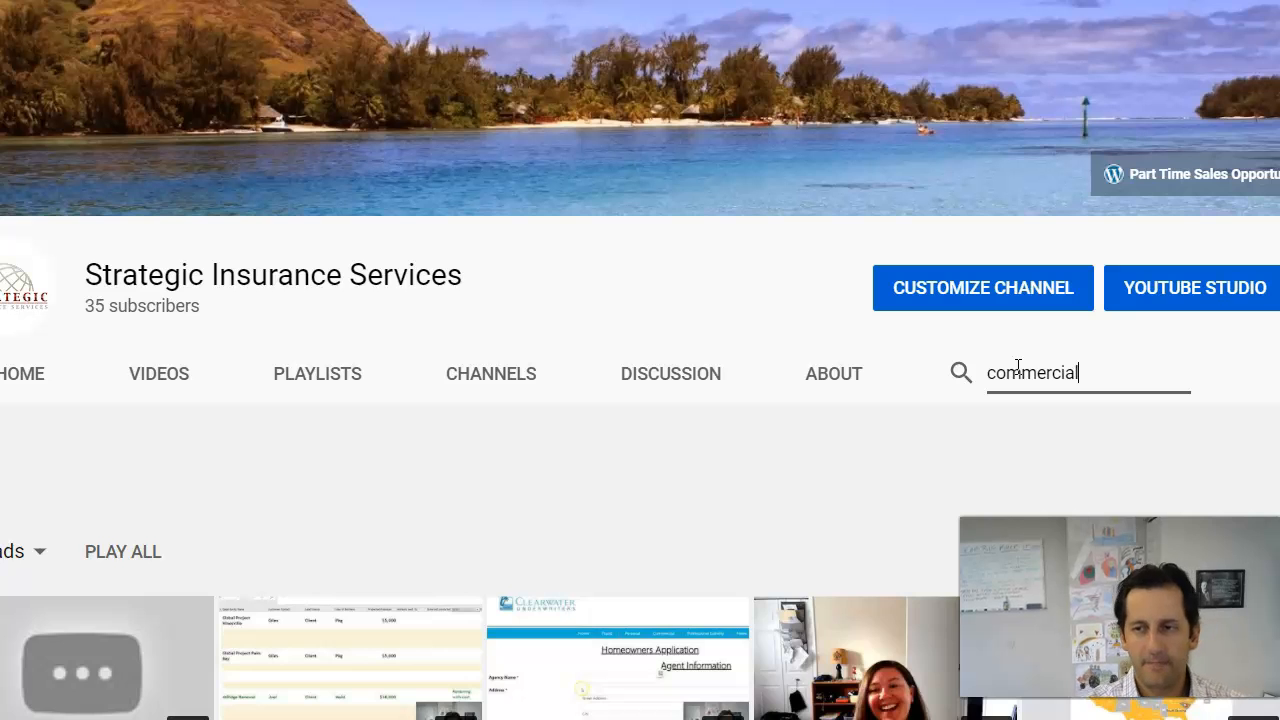
scroll(785, 380, down, 3)
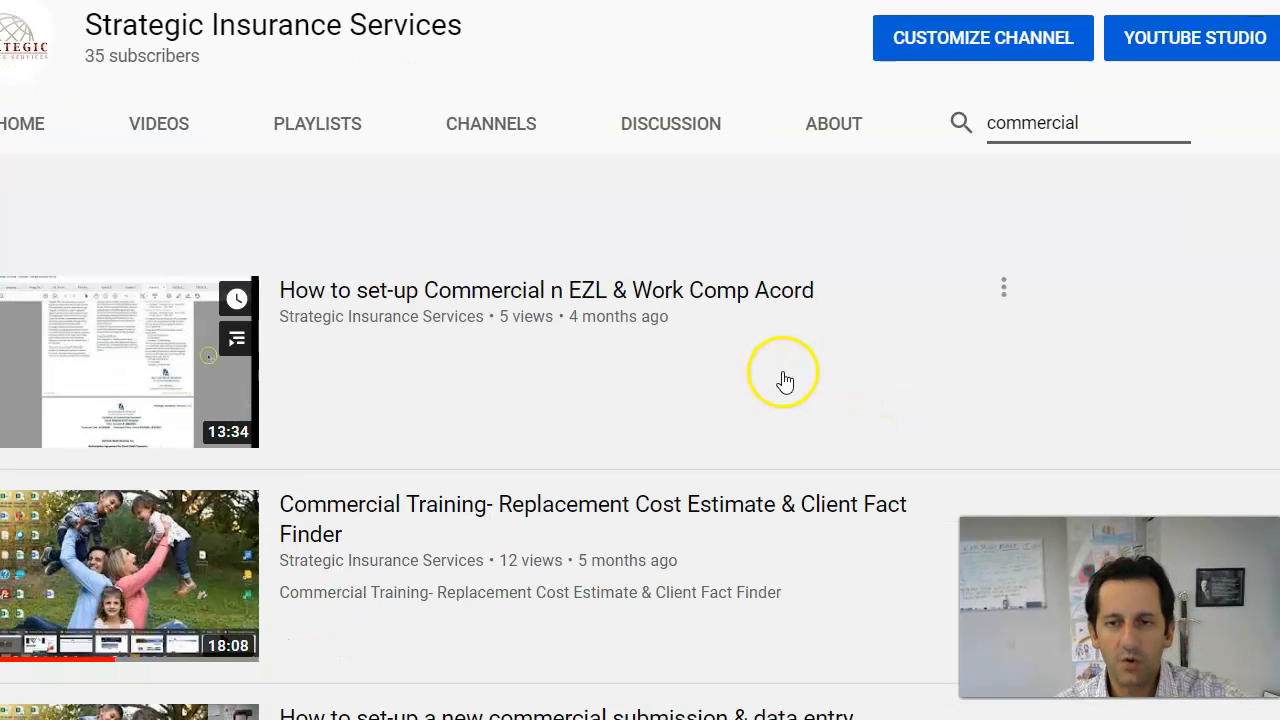
scroll(730, 350, down, 1)
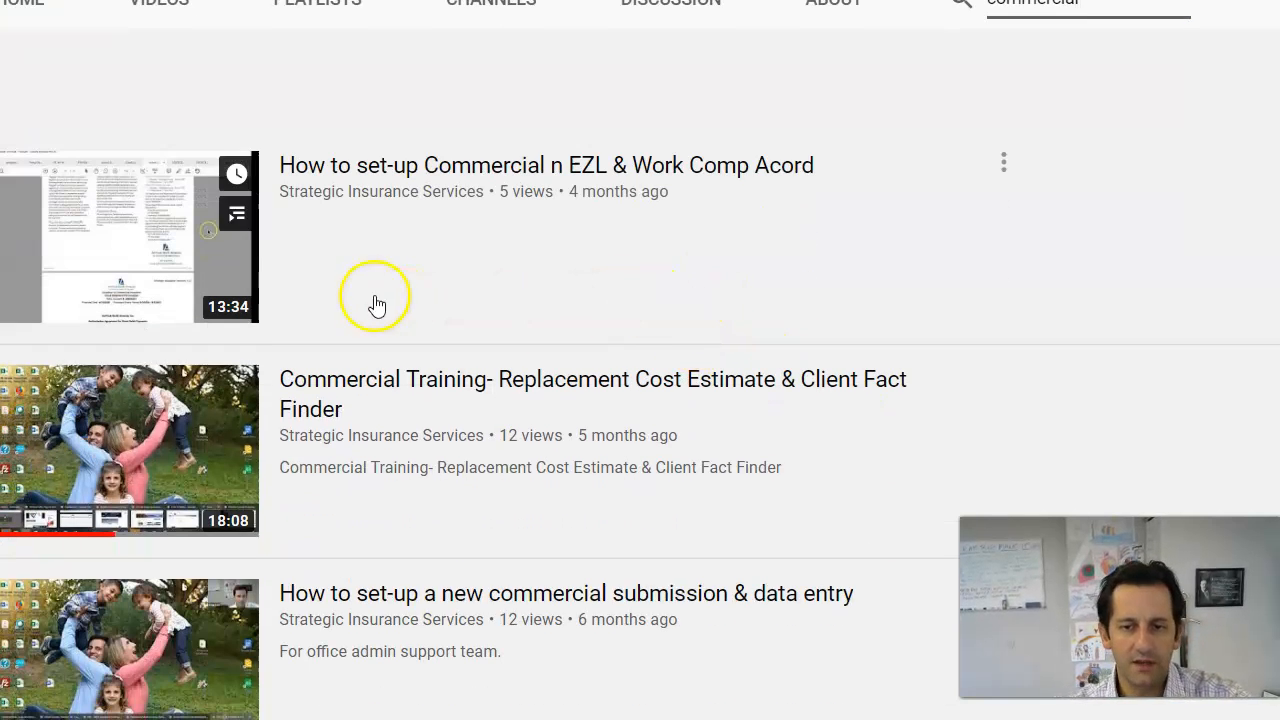
scroll(486, 329, down, 1)
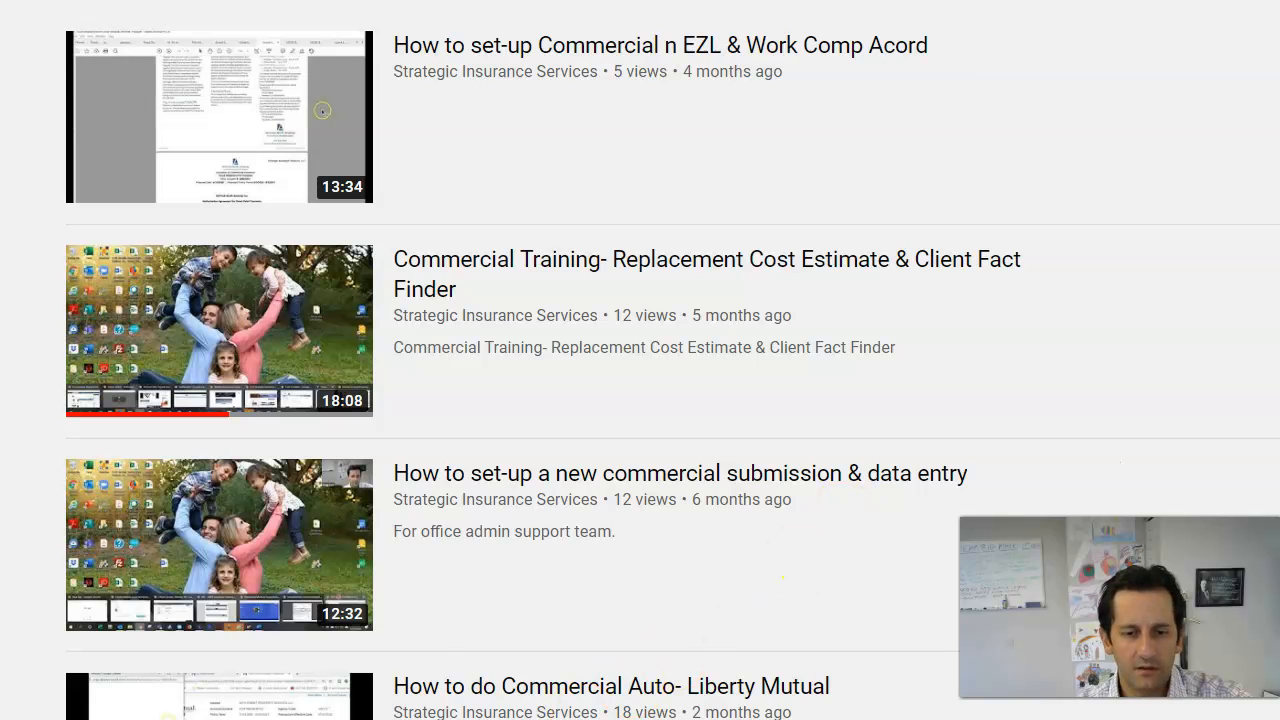
click(139, 586)
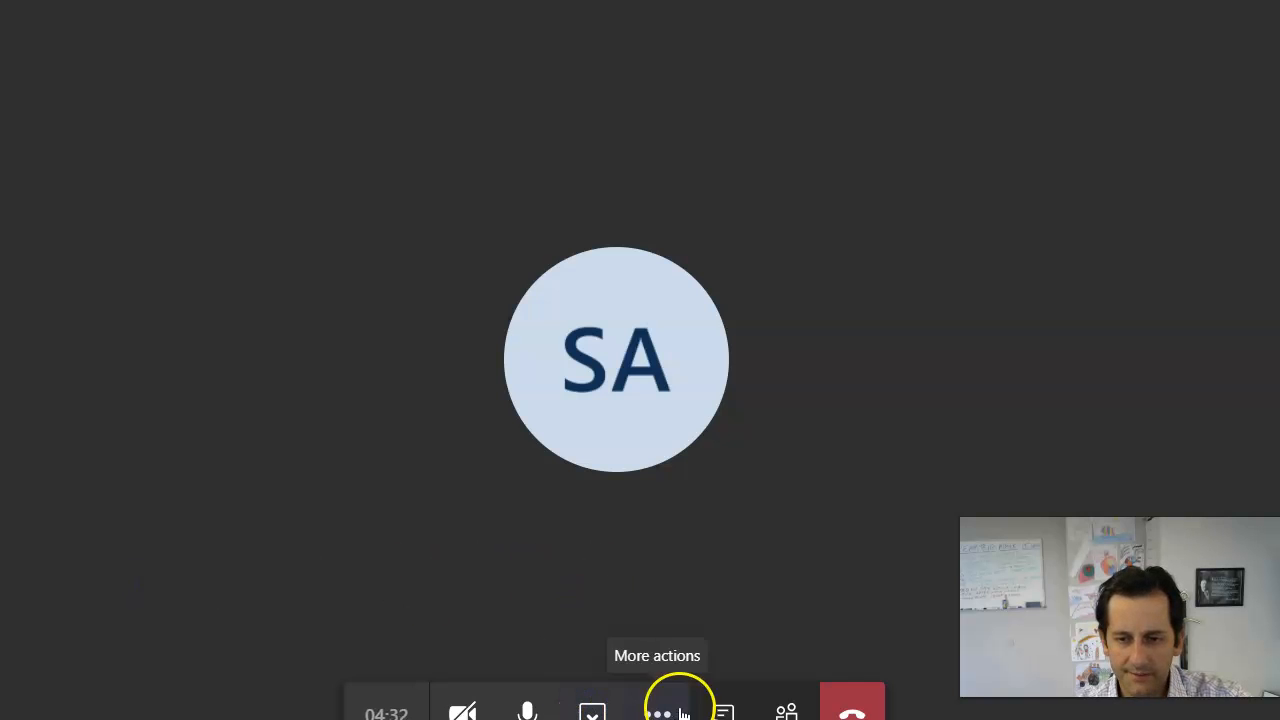
Step: Stop the current share and share the Chrome window showing the channel's commercial results
click(591, 712)
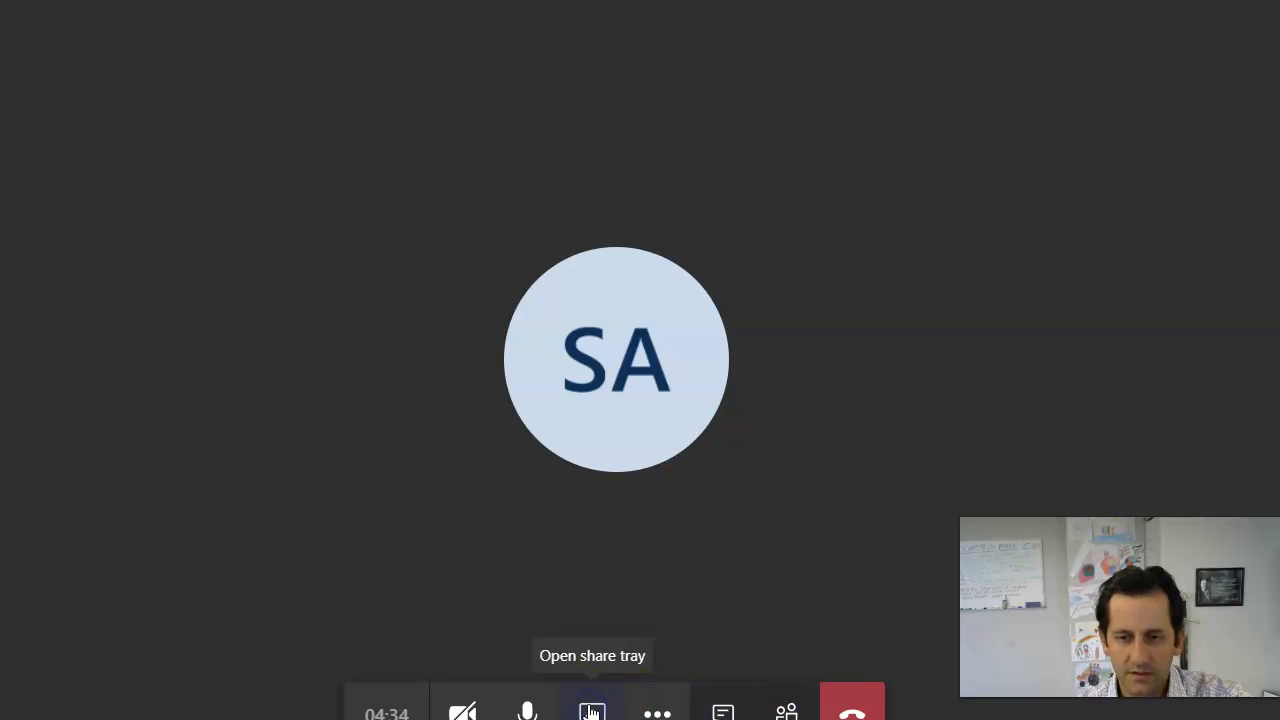
click(592, 712)
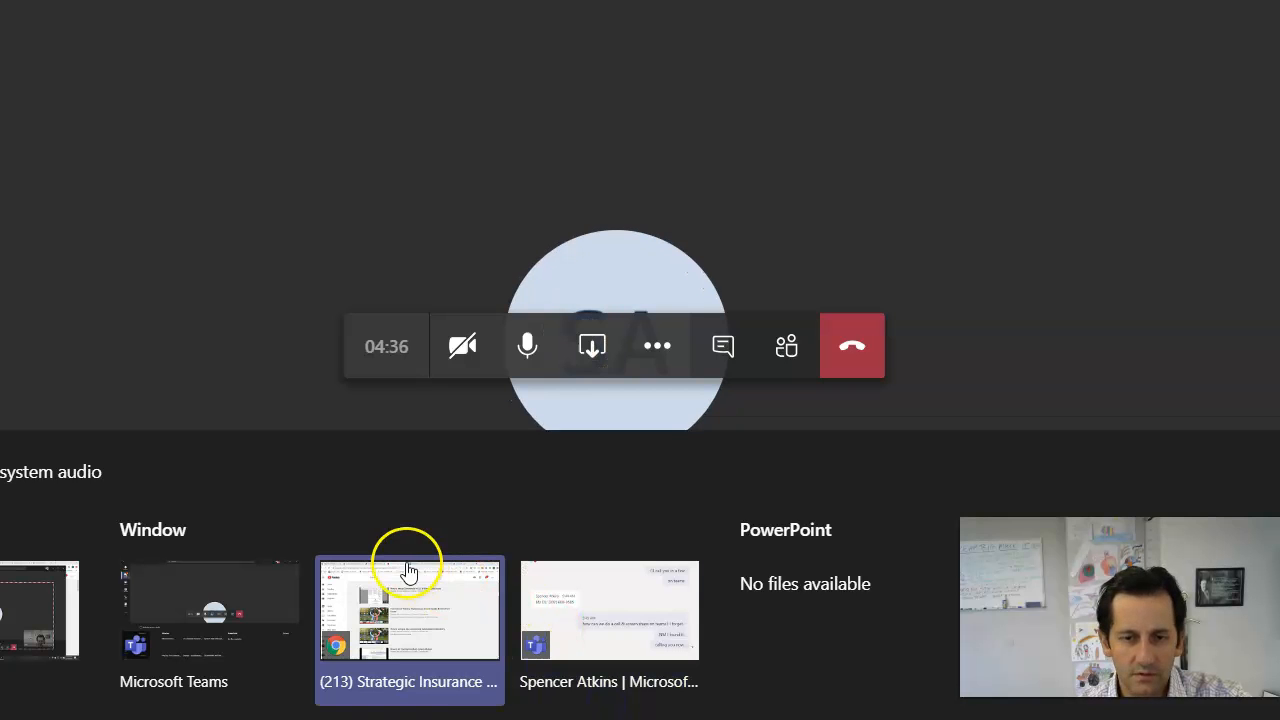
click(60, 622)
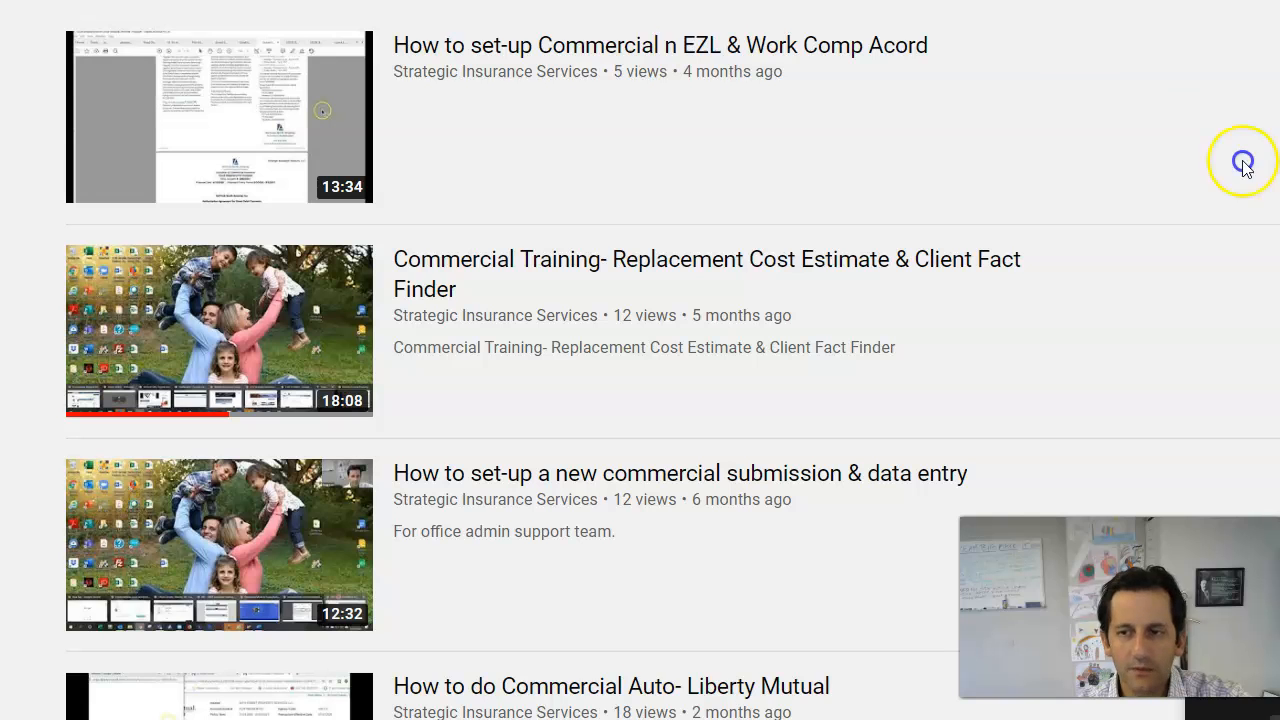
Step: Browse the commercial training videos in the channel's search results
click(695, 512)
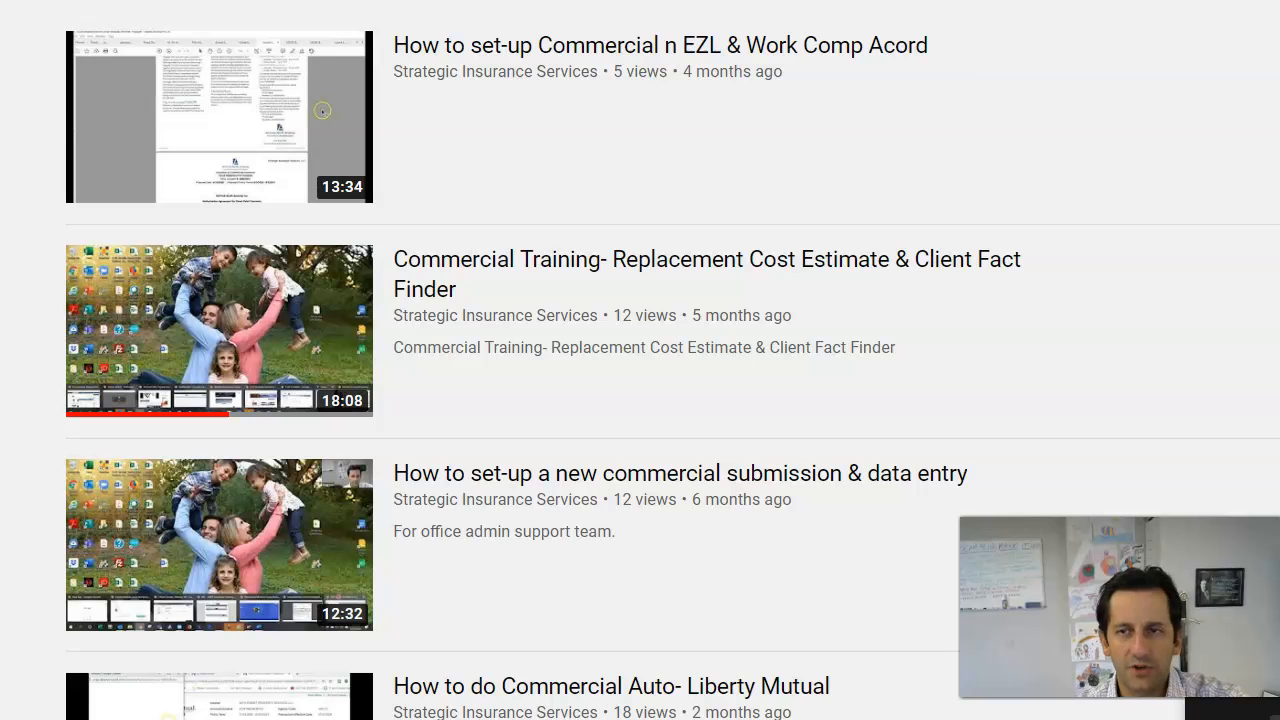
click(1087, 159)
click(448, 54)
scroll(503, 323, up, 4)
click(1072, 262)
scroll(989, 286, down, 4)
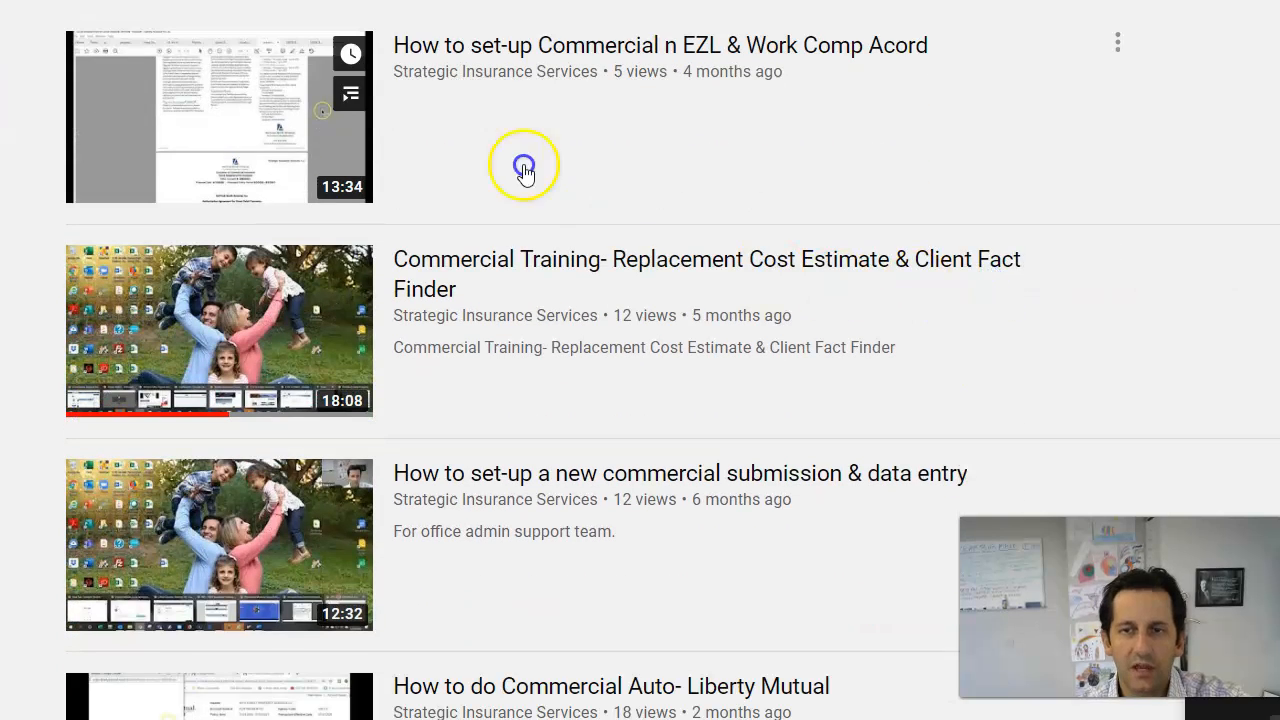
click(521, 541)
click(428, 476)
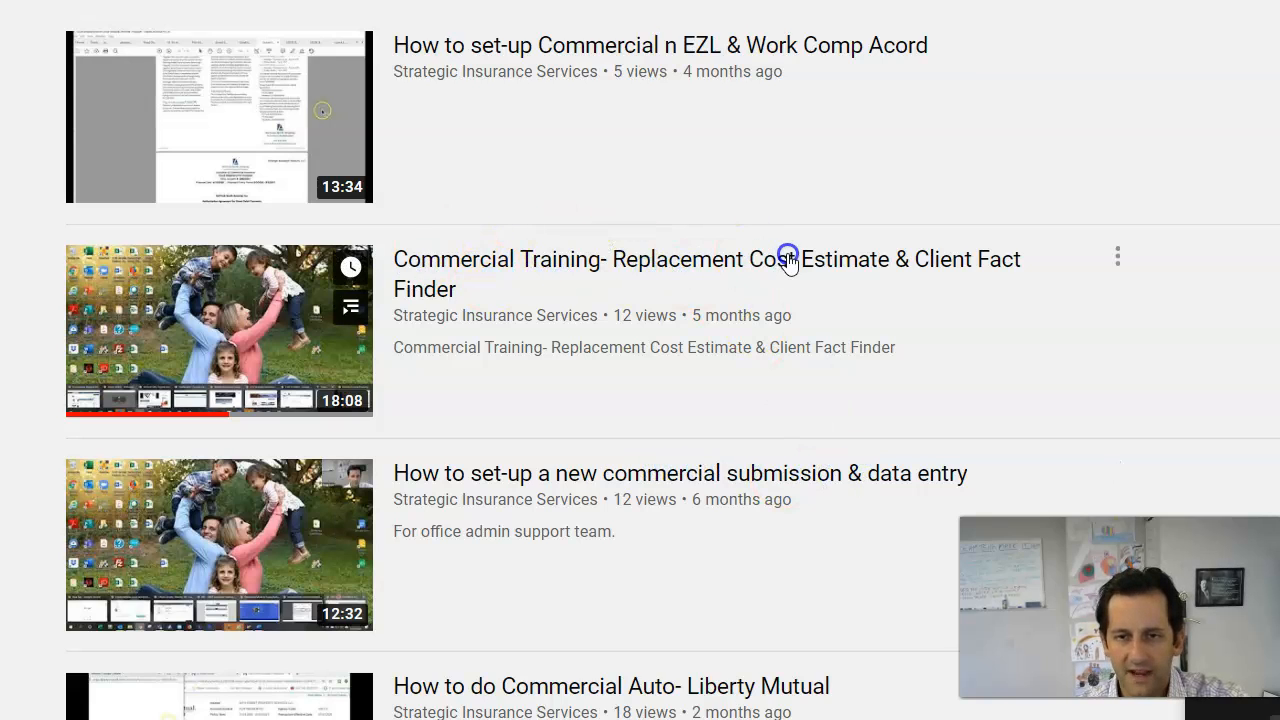
Step: Scroll the results back to the top and open the channel art upload dialog
scroll(700, 268, up, 2)
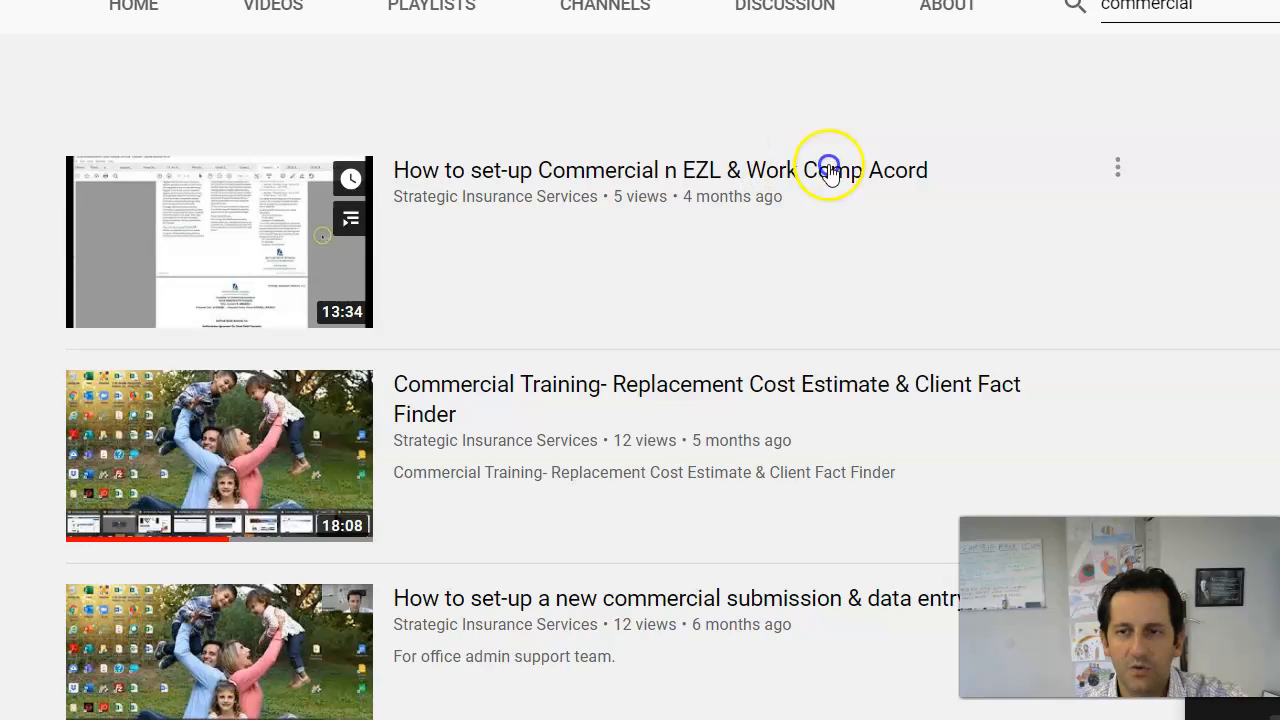
scroll(510, 325, down, 6)
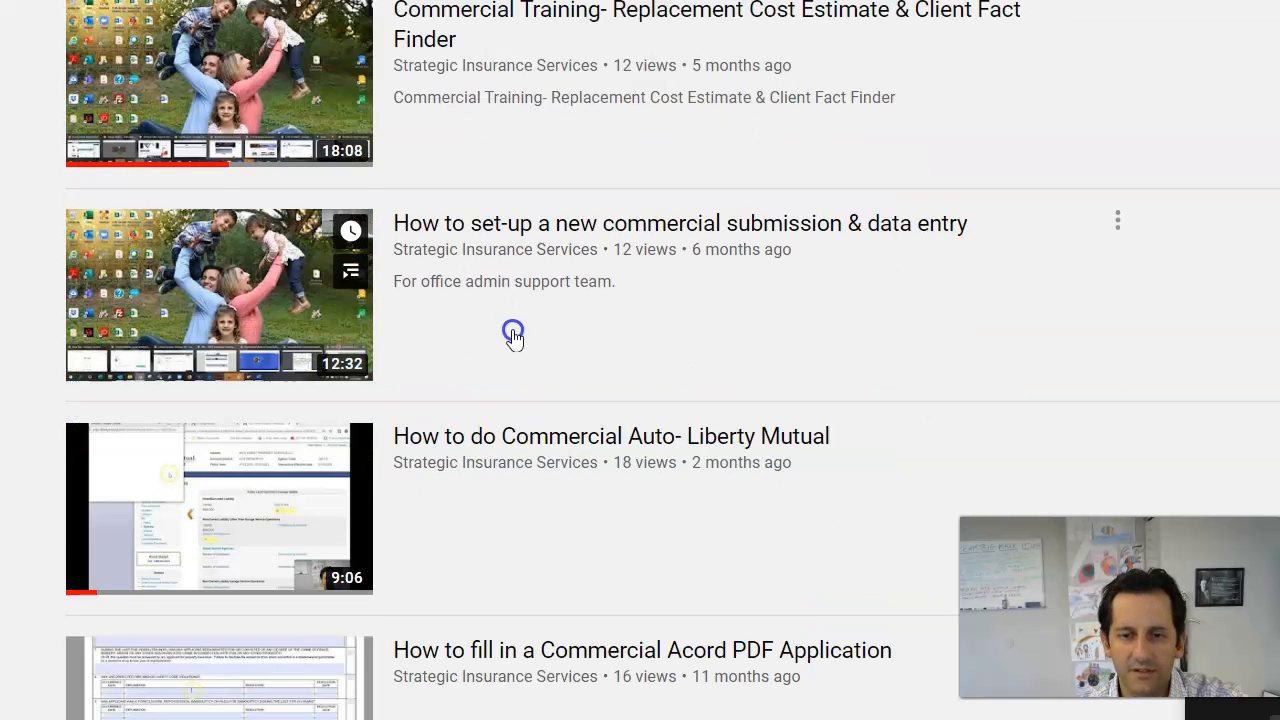
scroll(520, 360, down, 1)
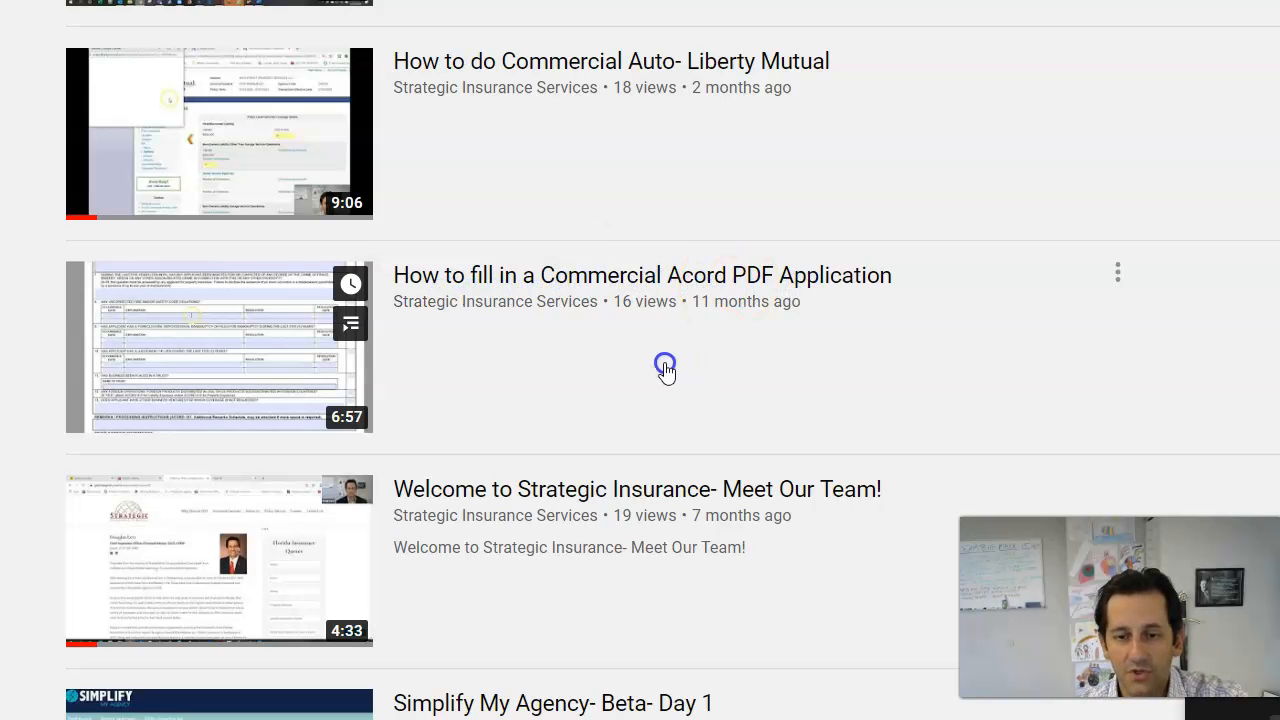
scroll(665, 368, up, 10)
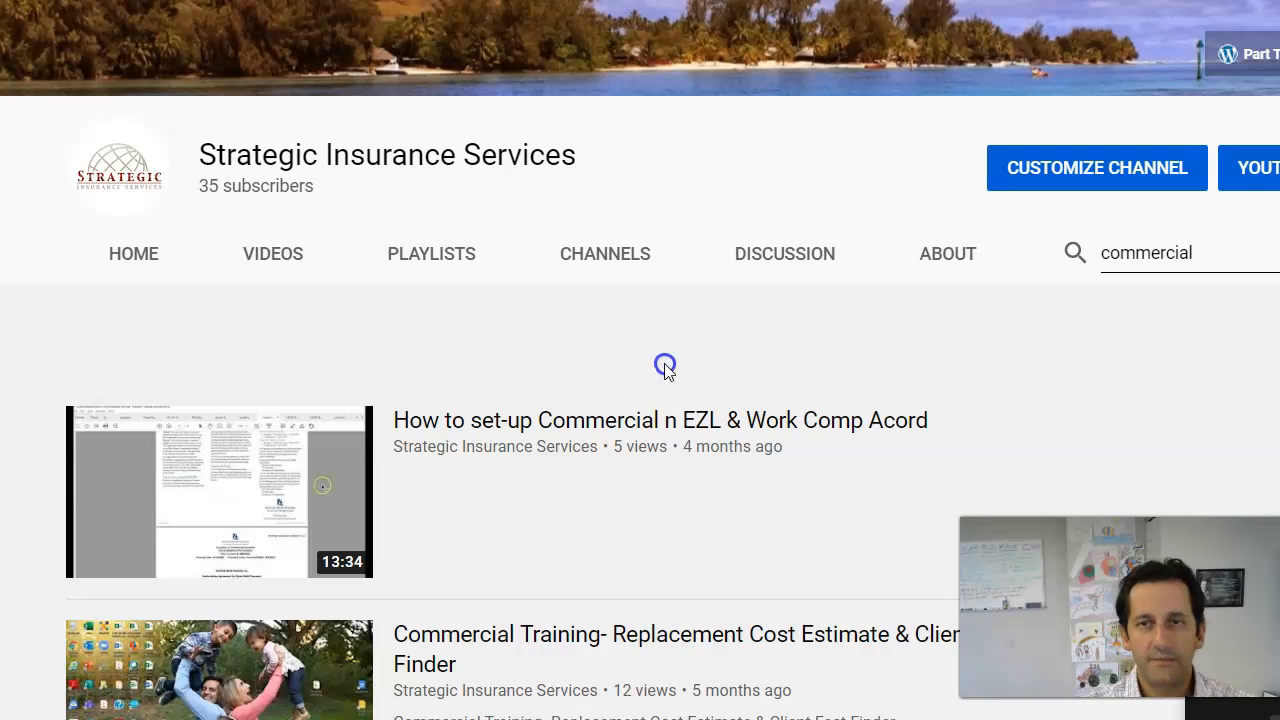
click(510, 10)
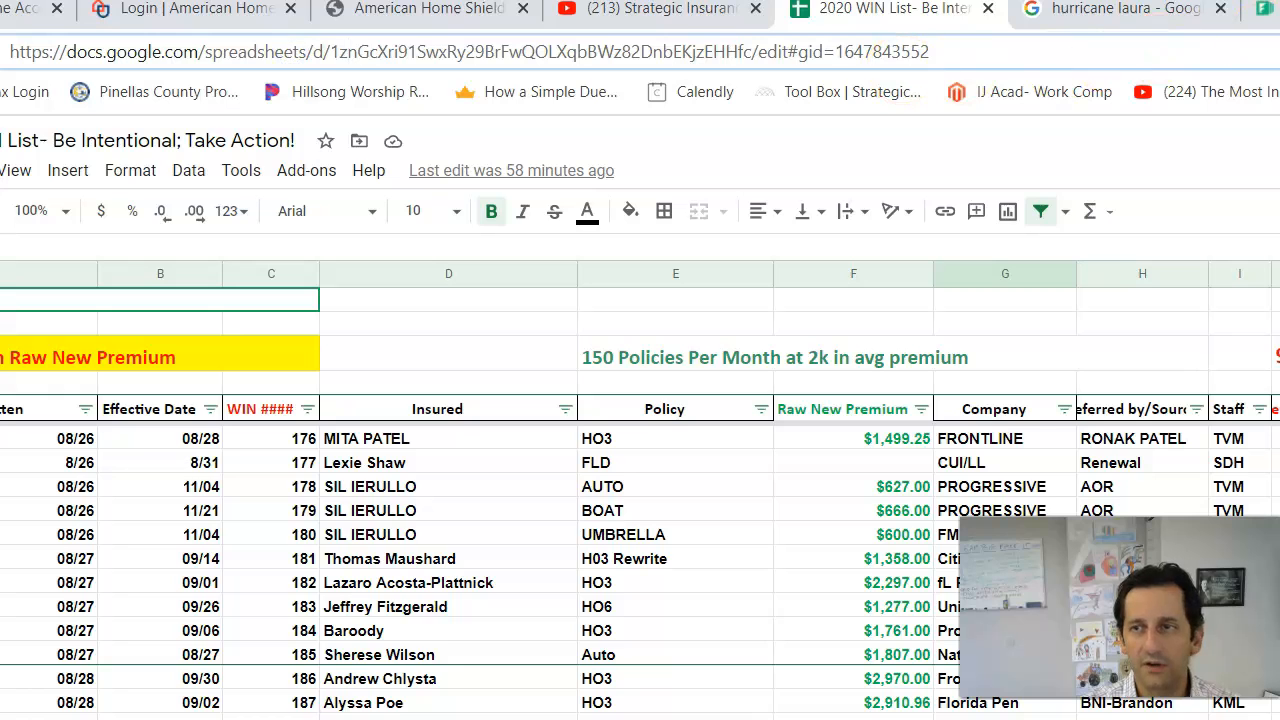
Step: Log in to EZLynx using the saved EZLynx login in RoboForm
click(1278, 51)
click(1117, 180)
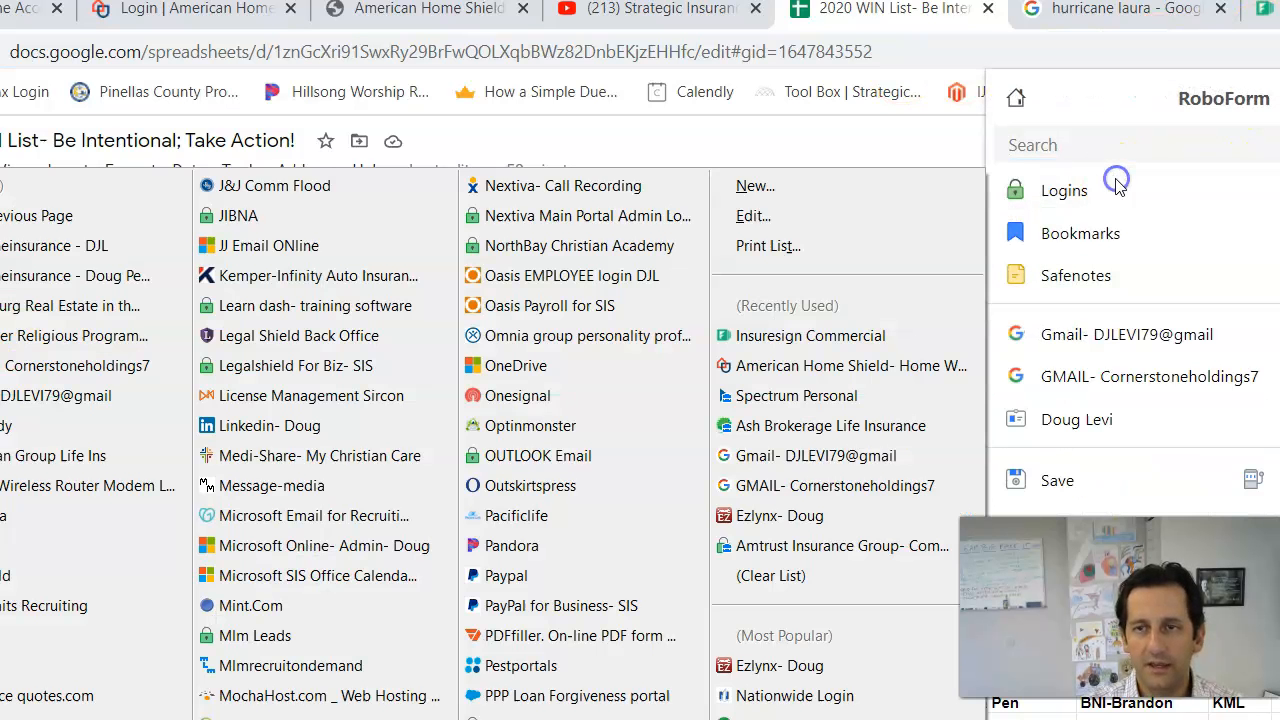
click(106, 218)
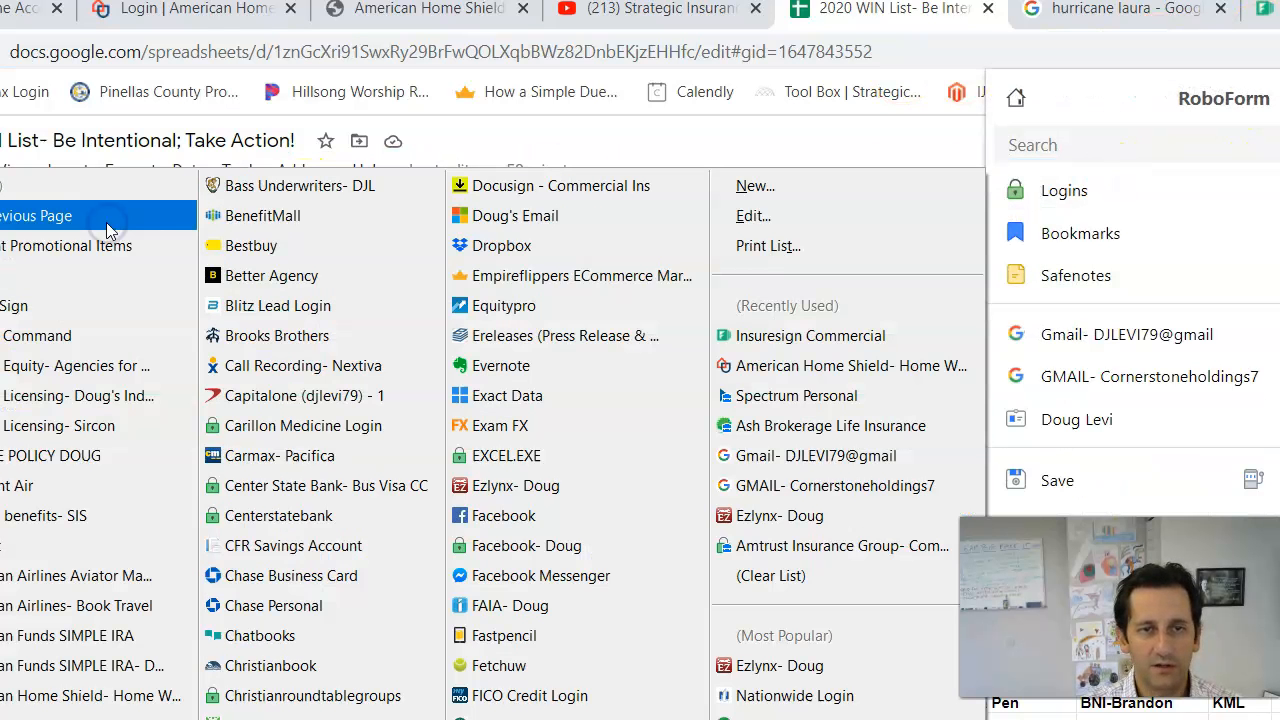
click(556, 486)
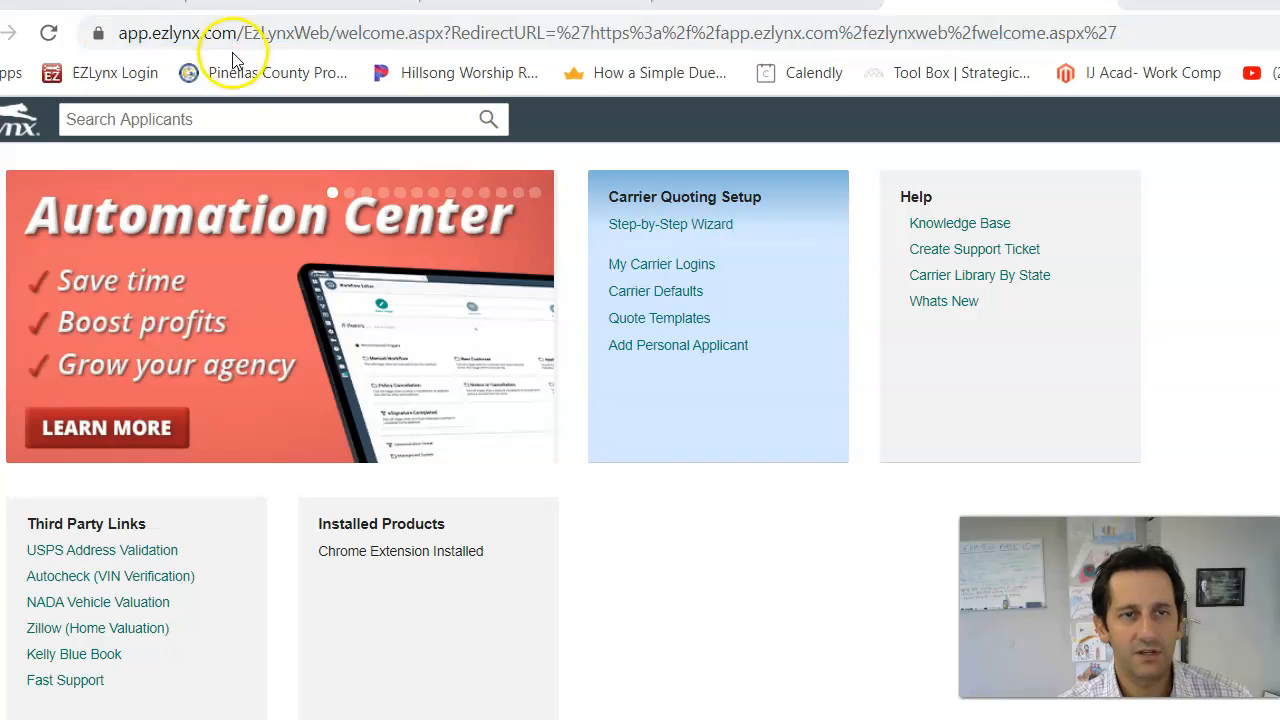
Step: Search applicants for HKM, open HKM OF TAMPA LLC, then the Jamuna Corporation account
click(113, 124)
text(HKM)
key(Return)
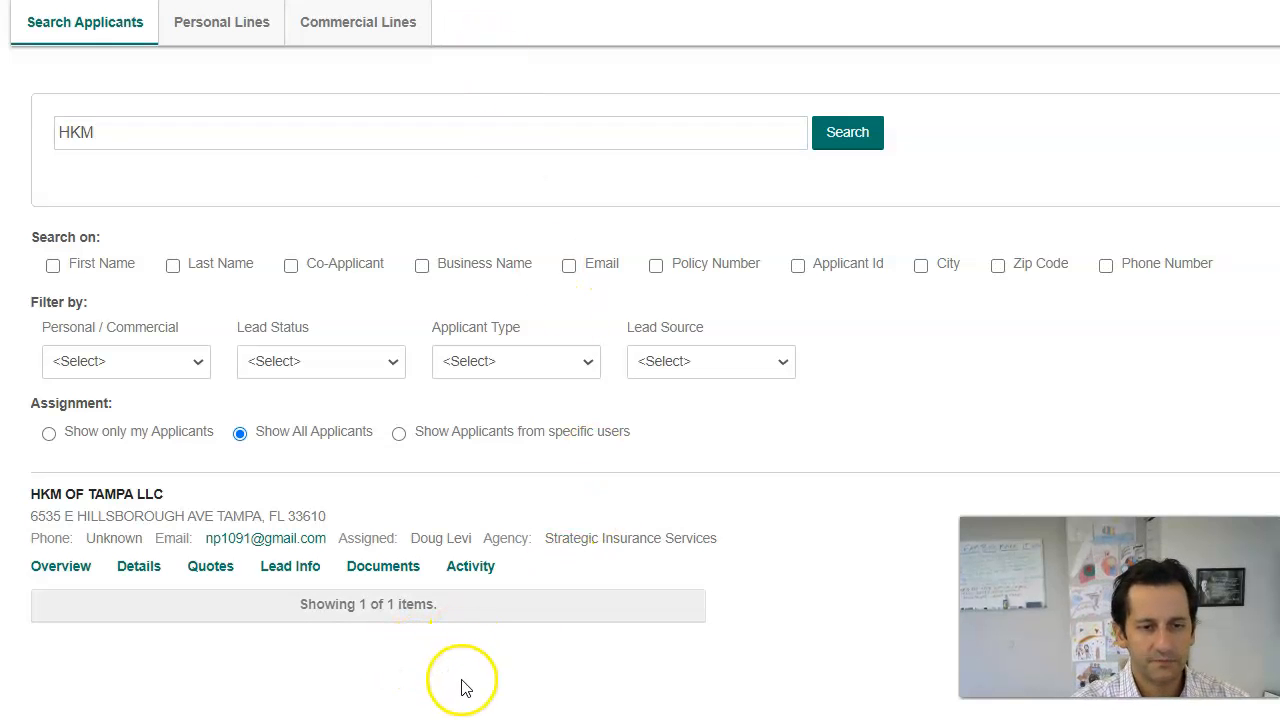
click(125, 495)
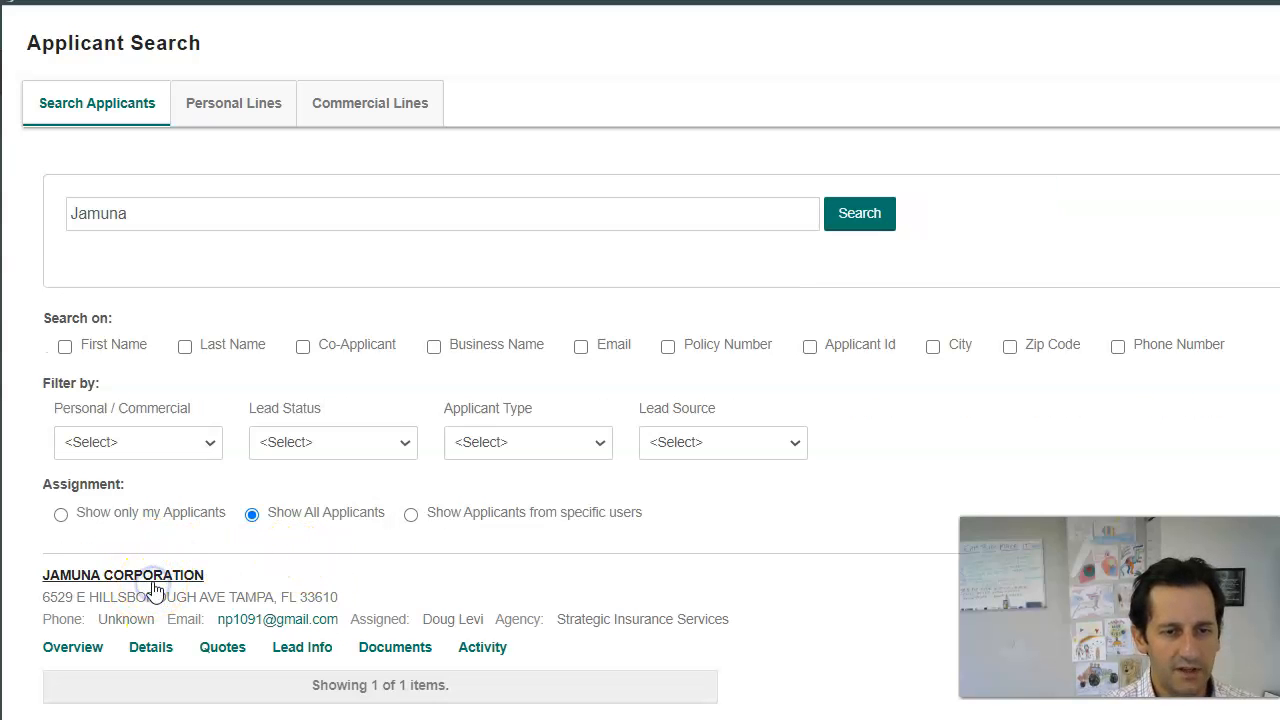
click(153, 588)
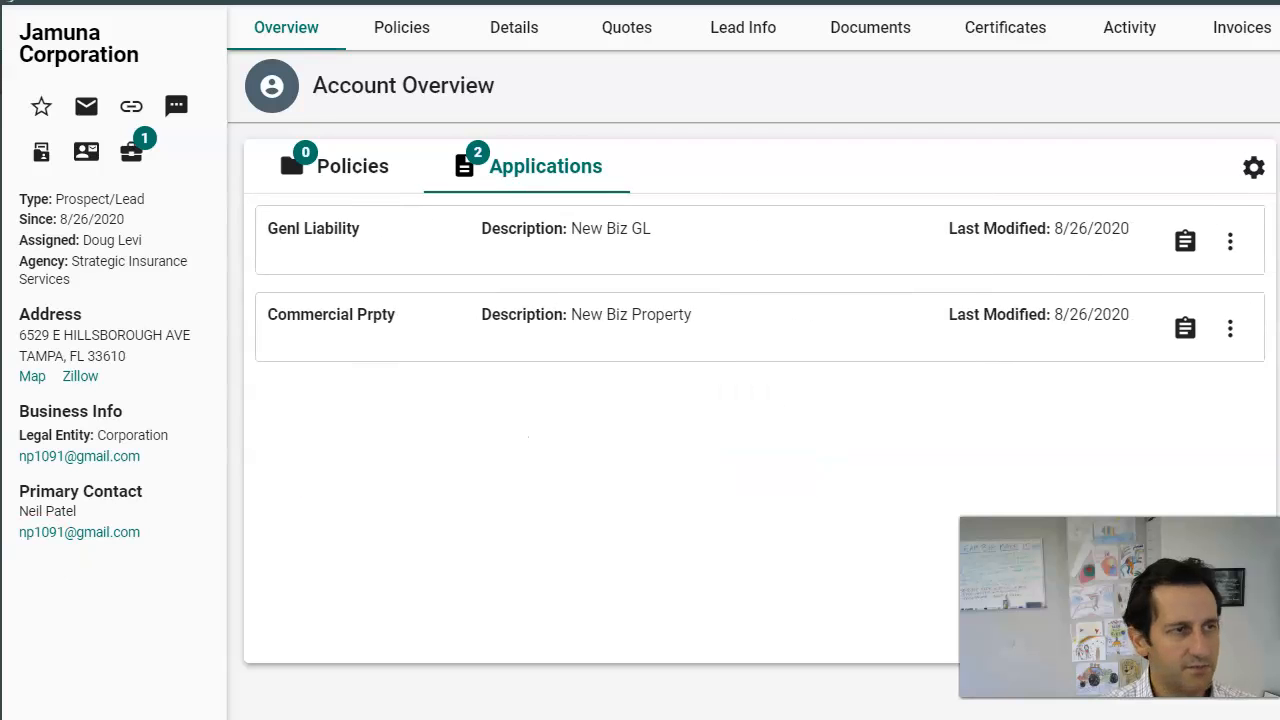
drag(0, 20, 1052, 6)
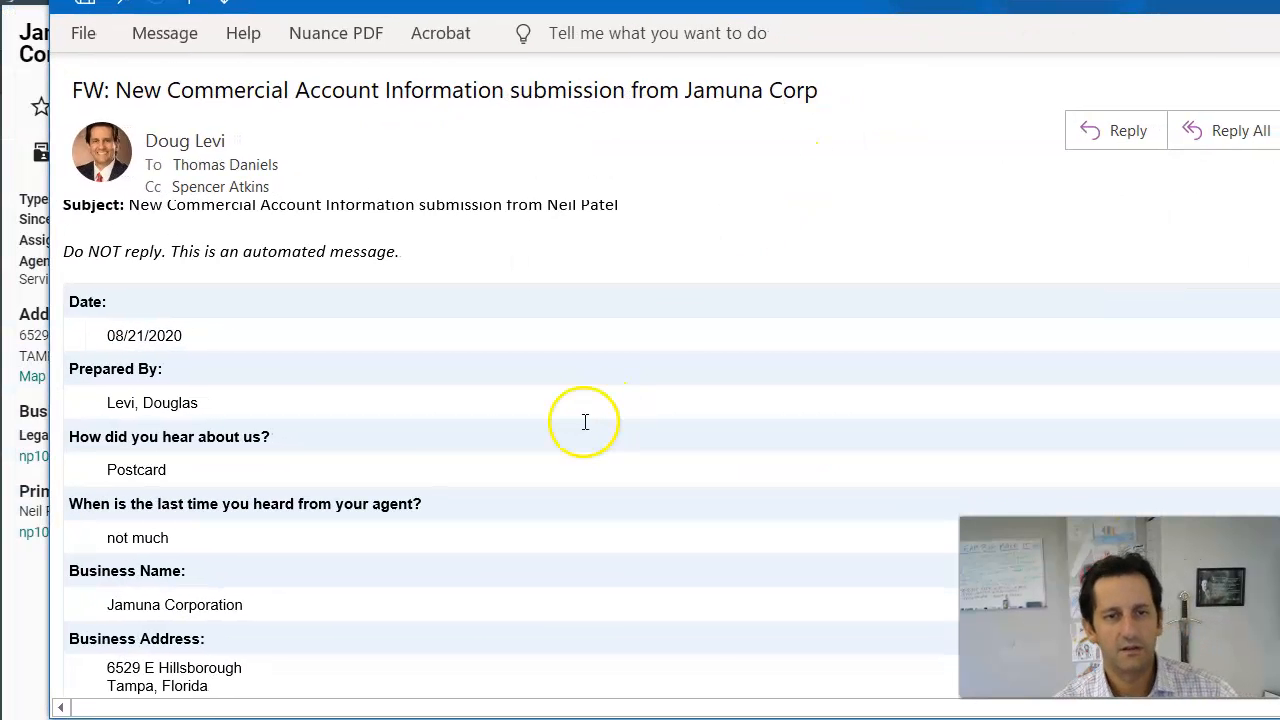
Step: Scroll through the FW: New Commercial Account Information email to review its details
scroll(560, 428, down, 4)
scroll(519, 425, down, 6)
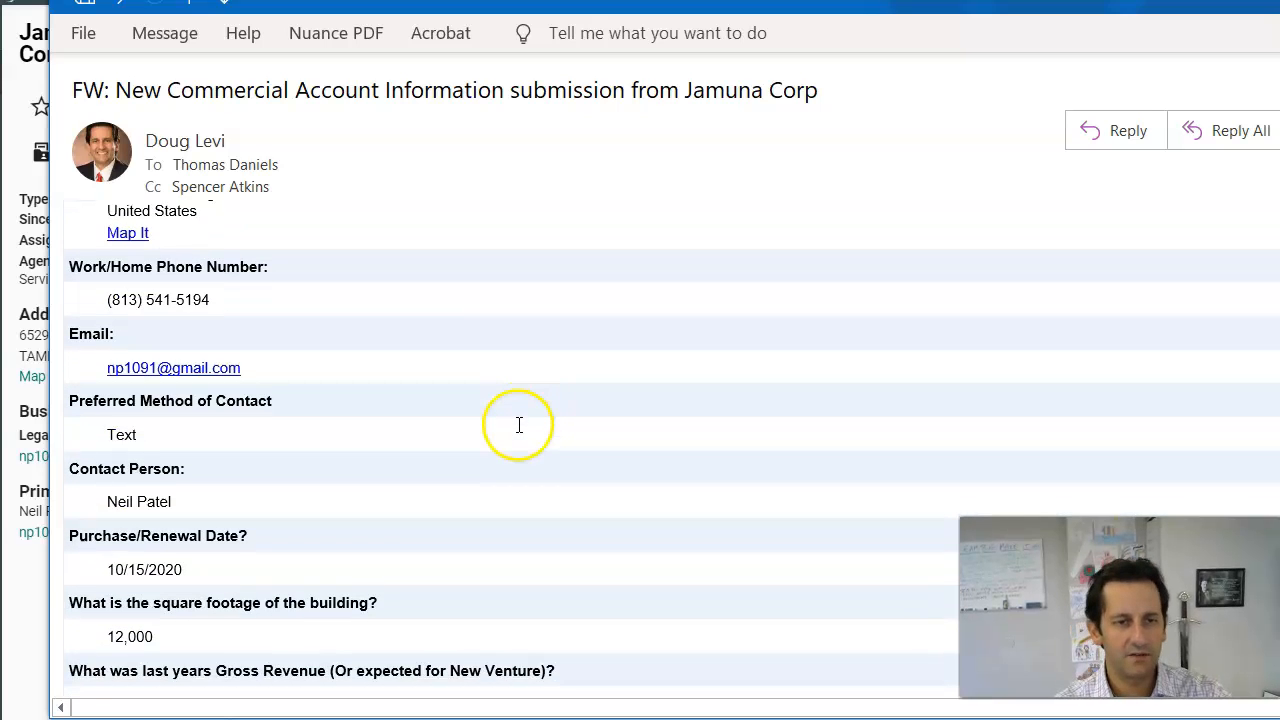
scroll(518, 424, down, 6)
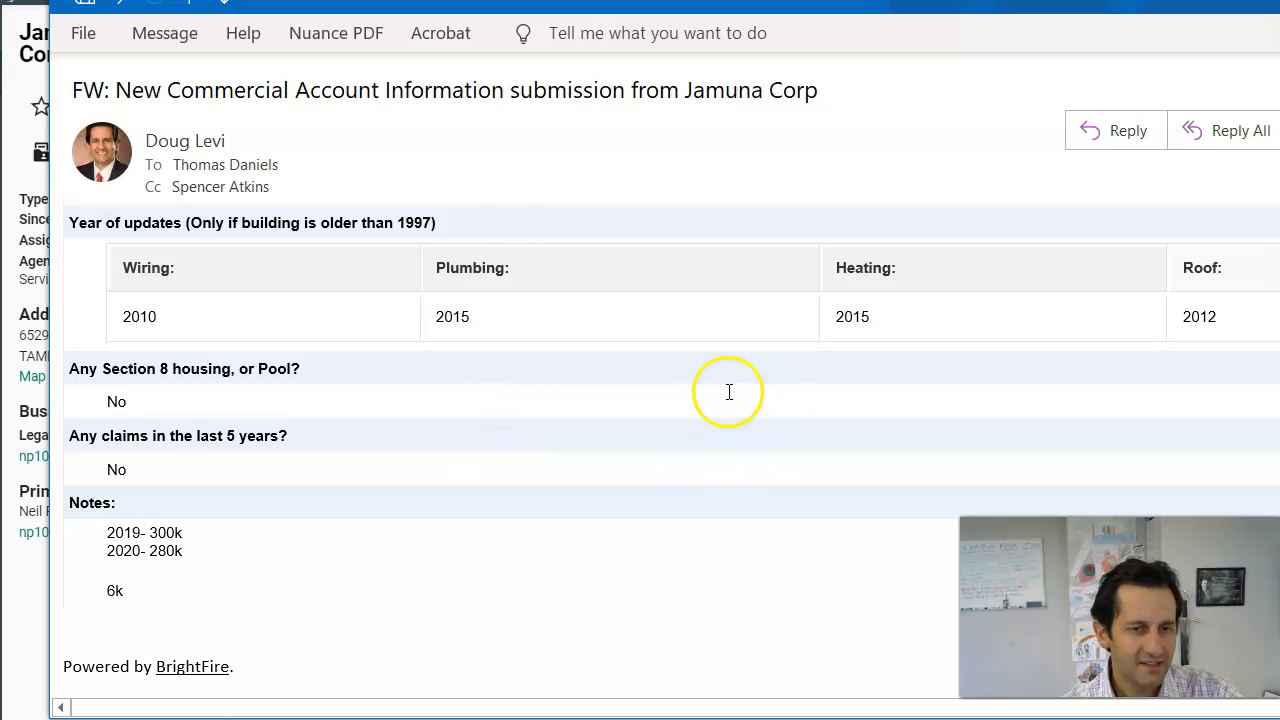
scroll(494, 460, up, 4)
scroll(497, 477, up, 8)
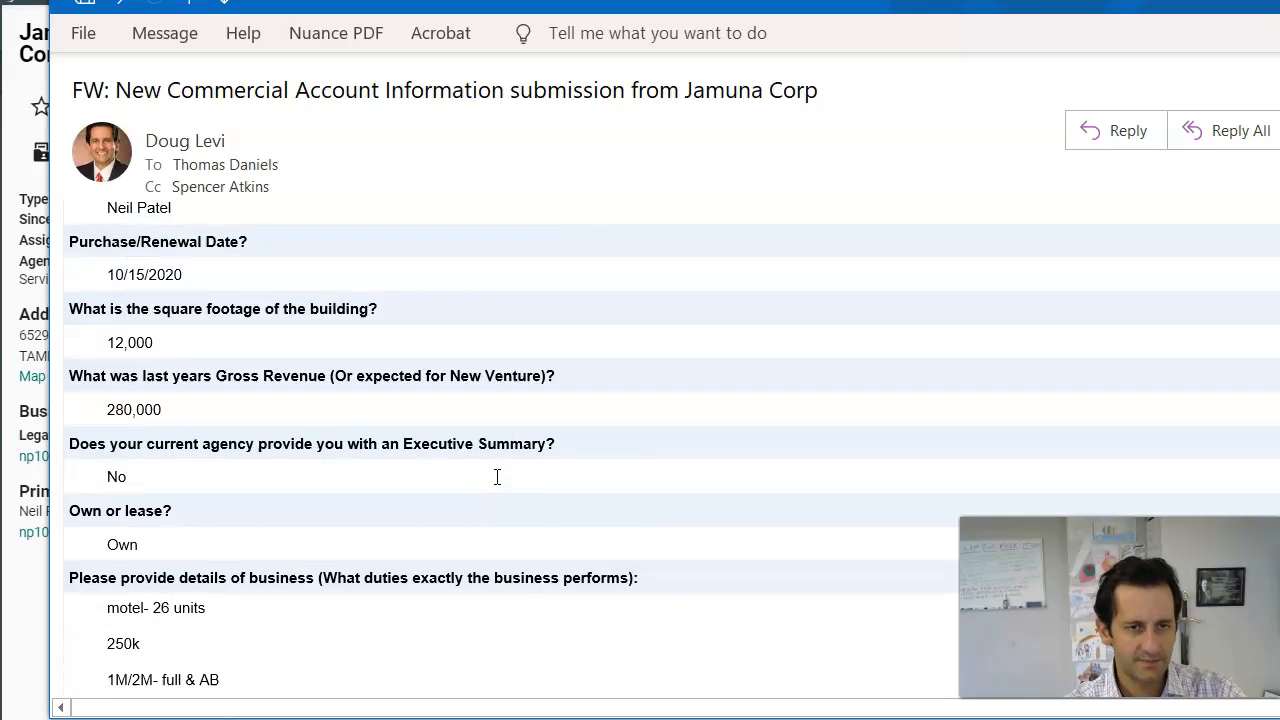
scroll(357, 323, up, 10)
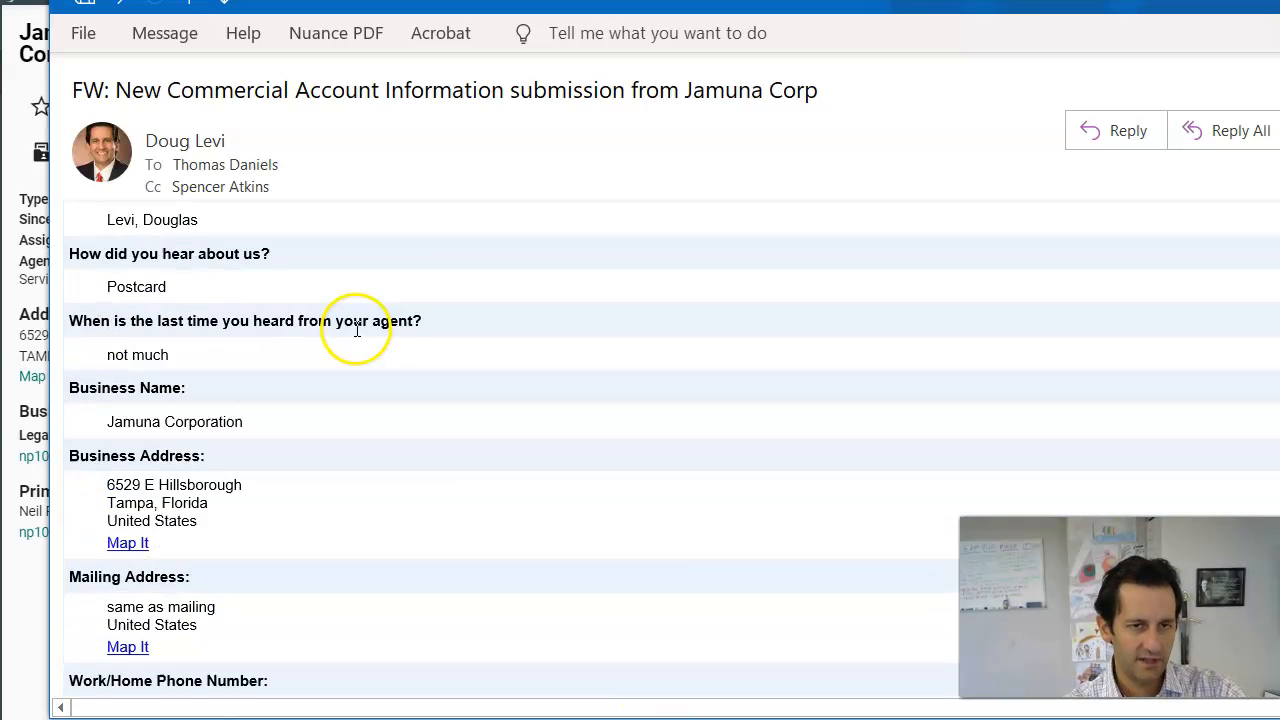
scroll(336, 345, down, 10)
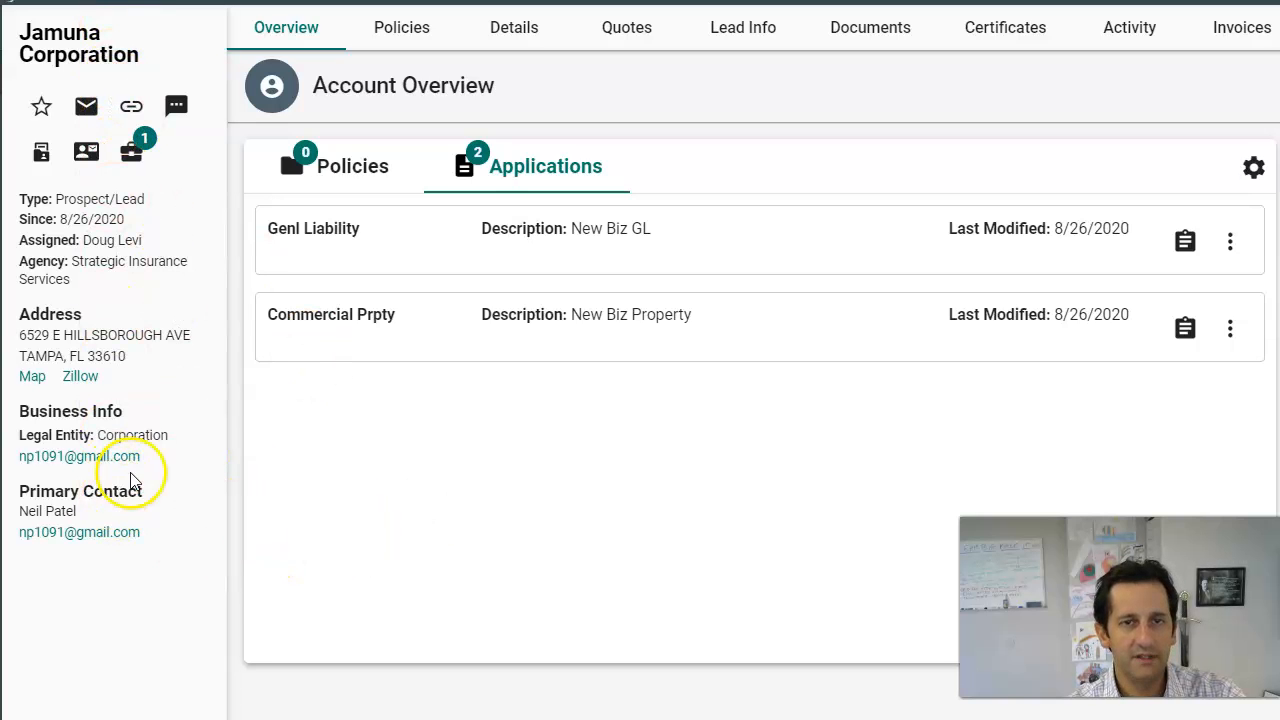
Step: Paste the business phone number into Jamuna Corporation's Details tab and review the form
click(512, 30)
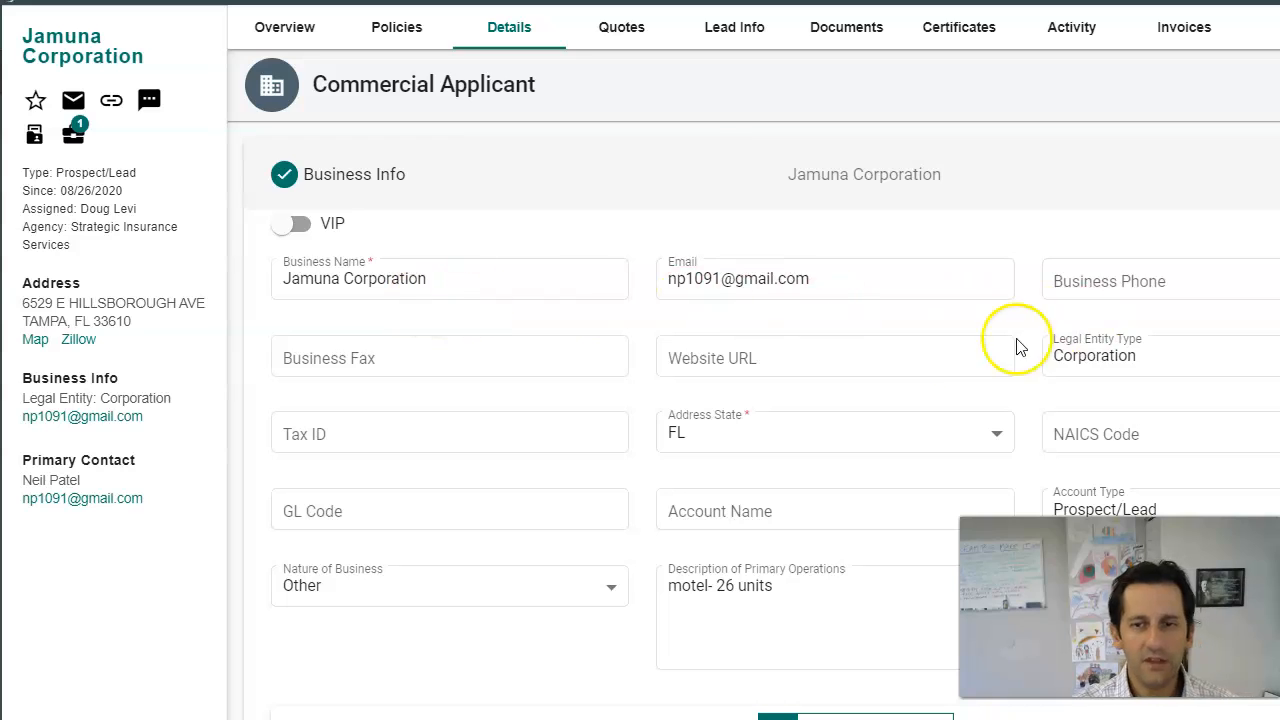
scroll(930, 355, down, 2)
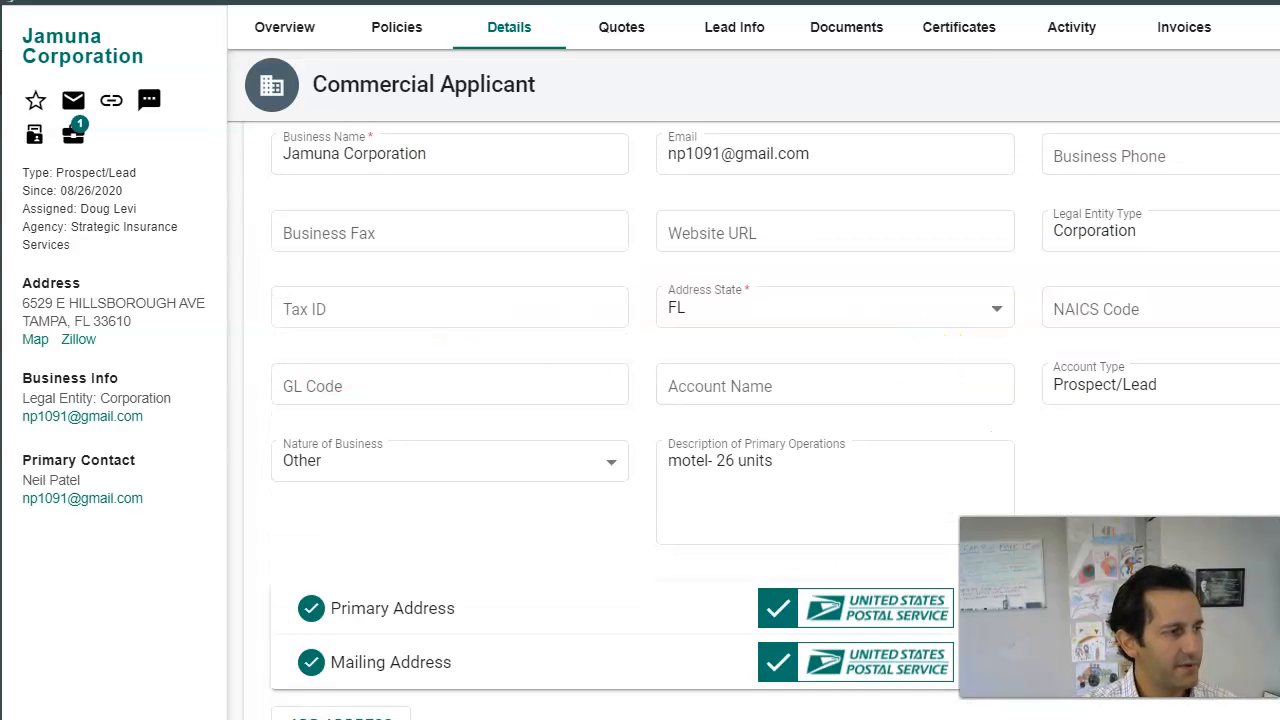
click(1087, 170)
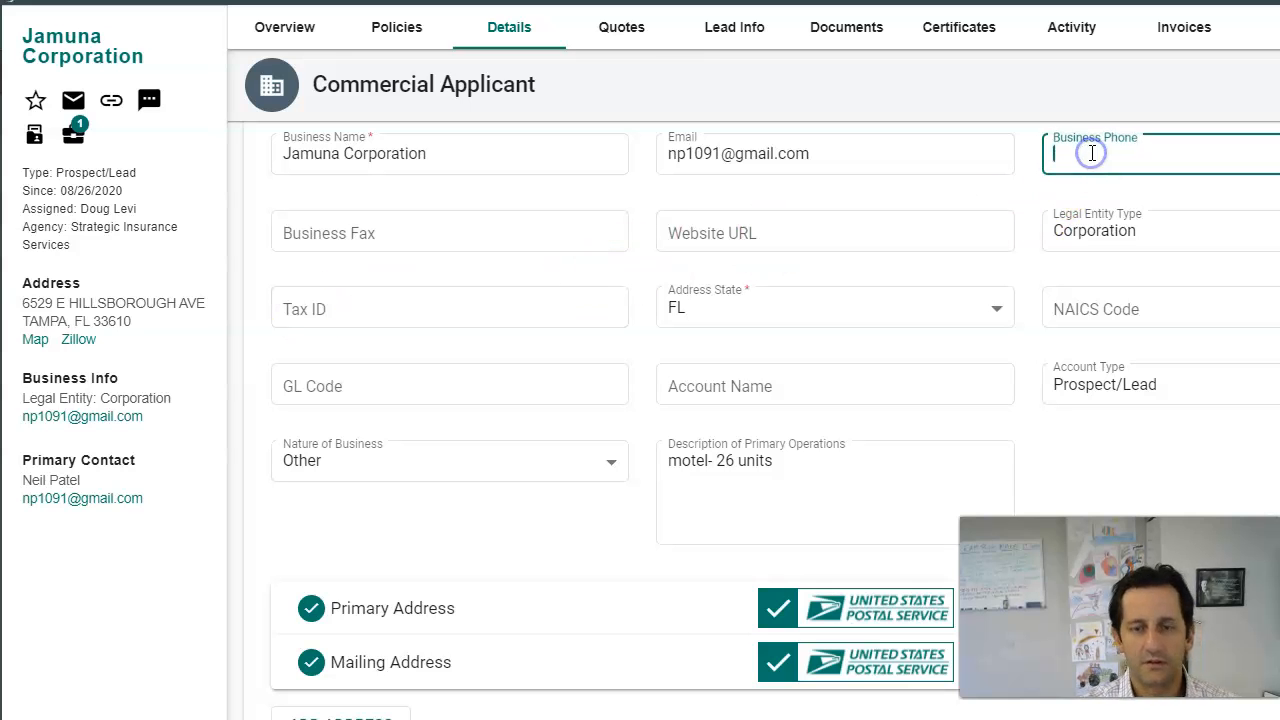
click(714, 480)
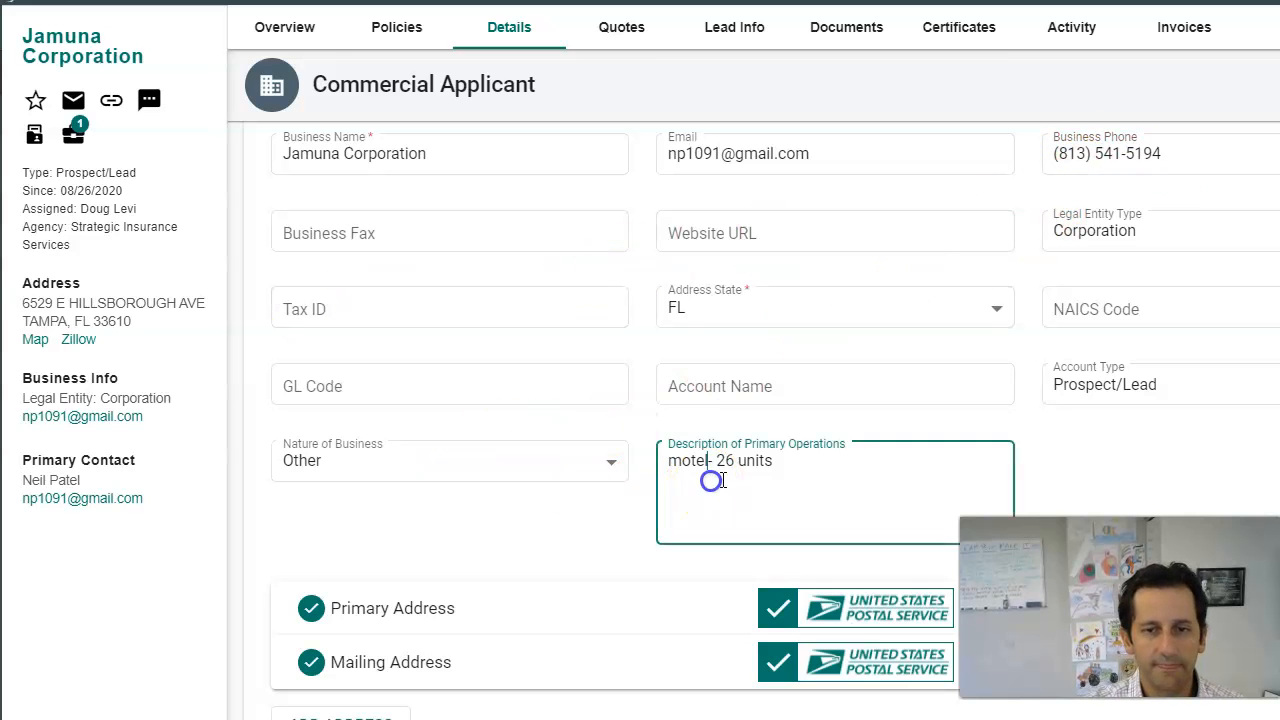
scroll(831, 478, down, 1)
scroll(831, 478, down, 3)
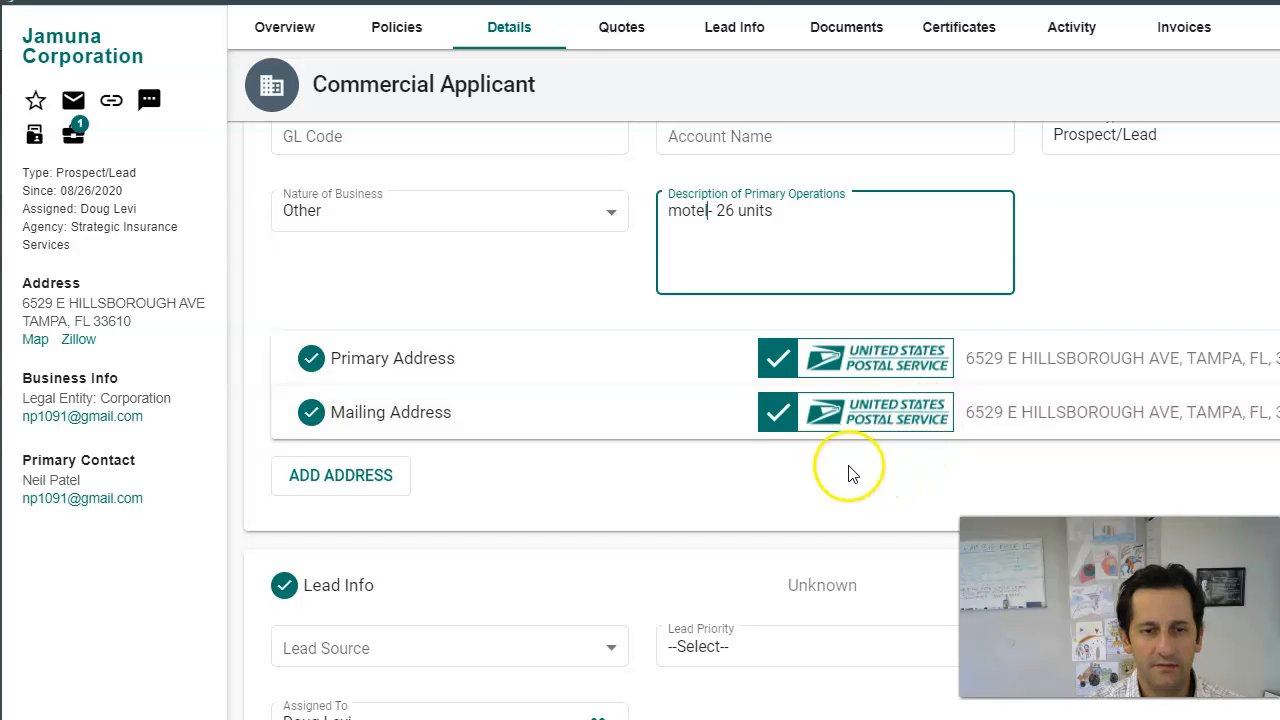
scroll(648, 453, down, 3)
scroll(648, 453, down, 4)
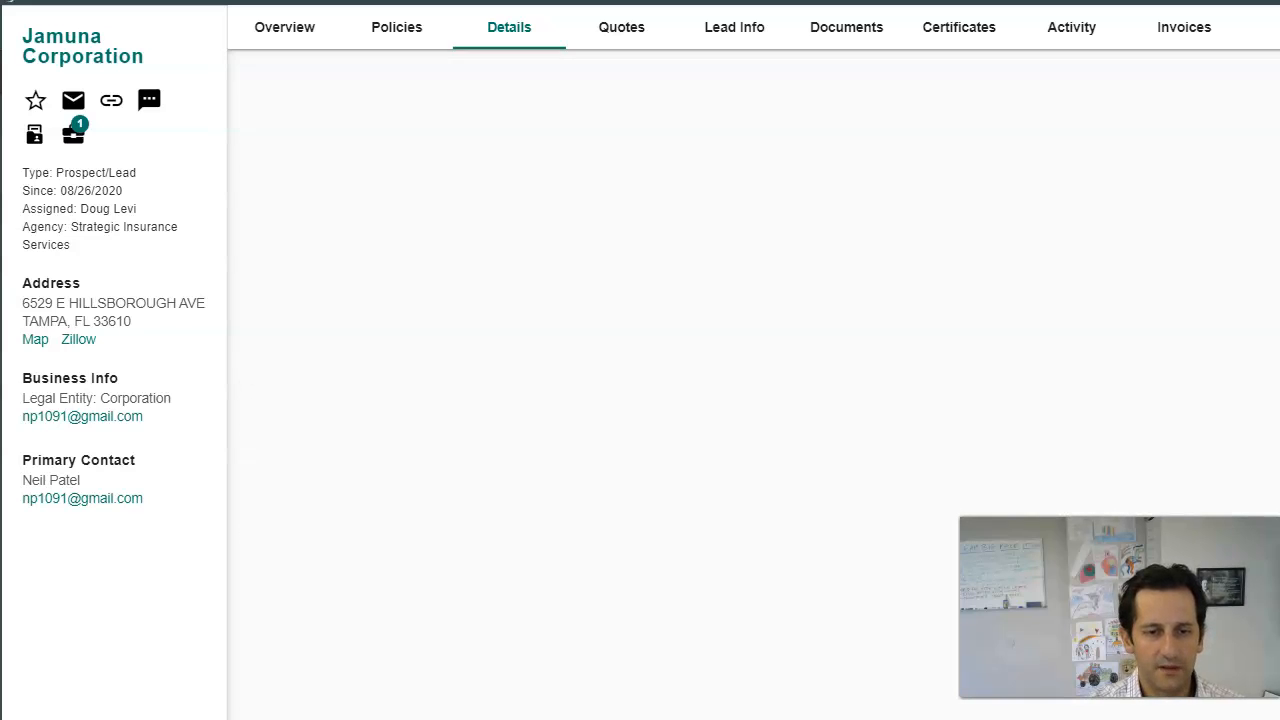
Step: From Overview, open the Genl Liability application via View/Edit and review its insured information
click(384, 27)
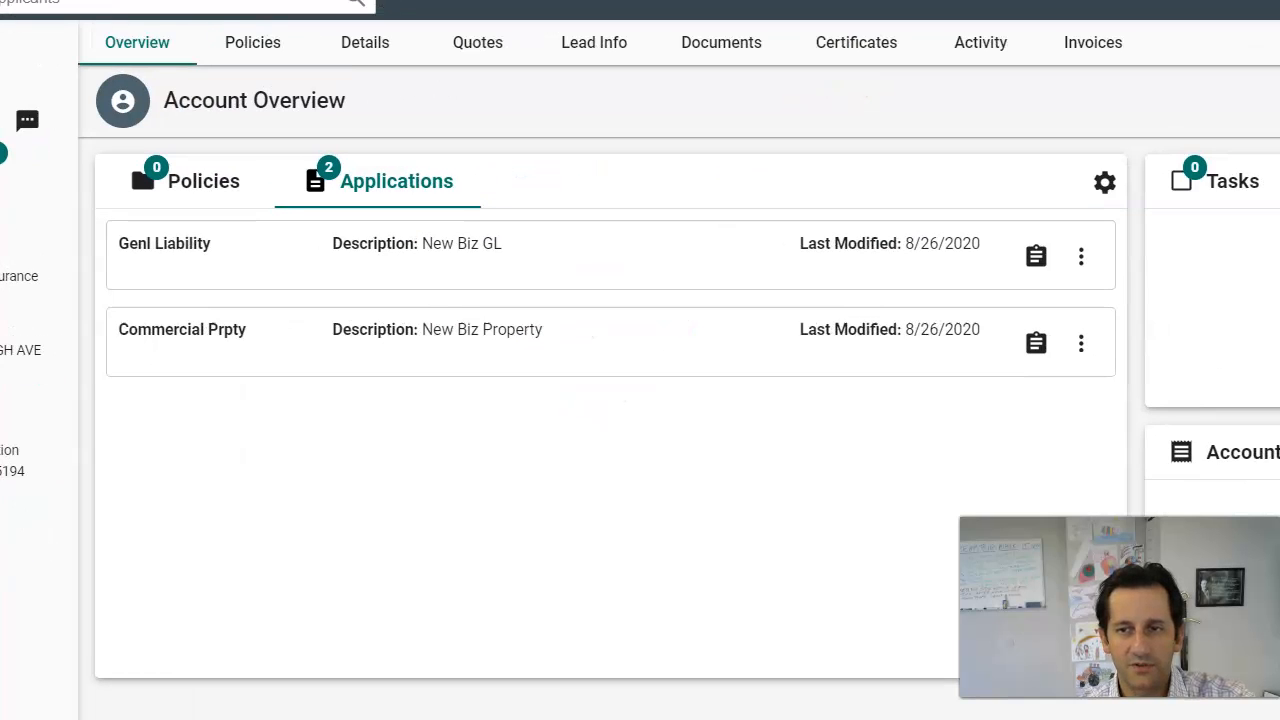
click(1081, 257)
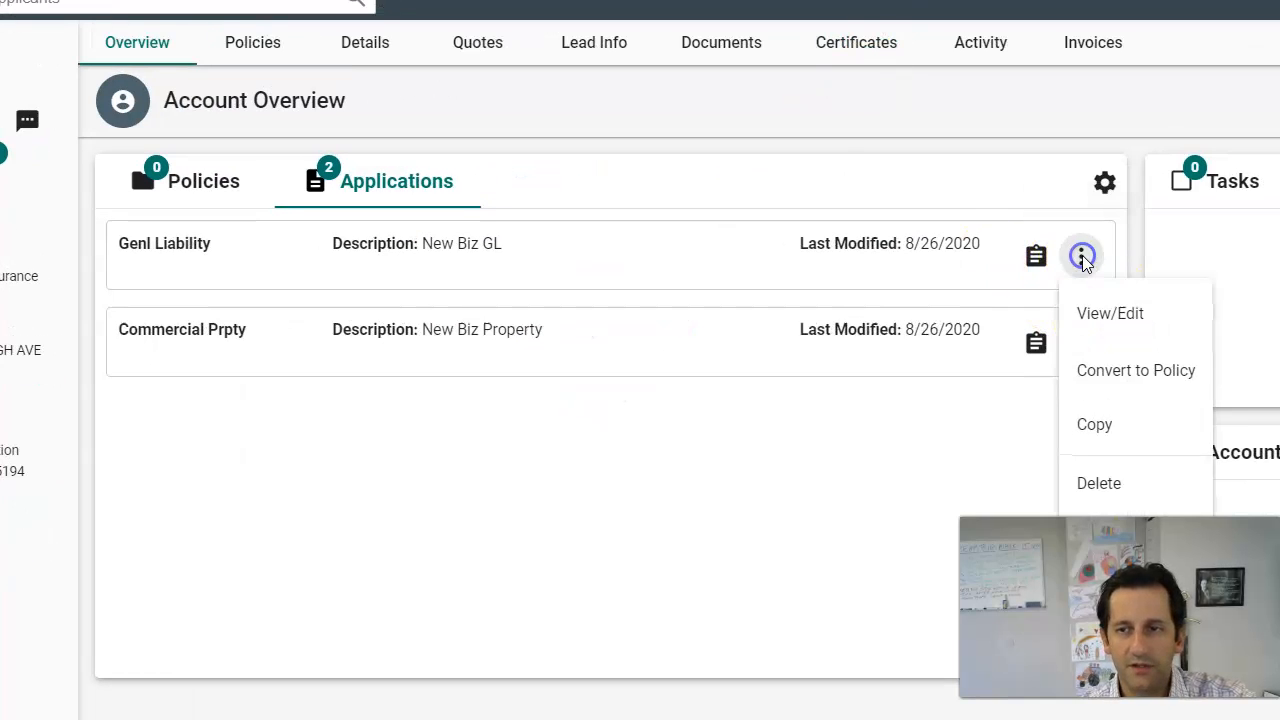
click(1118, 316)
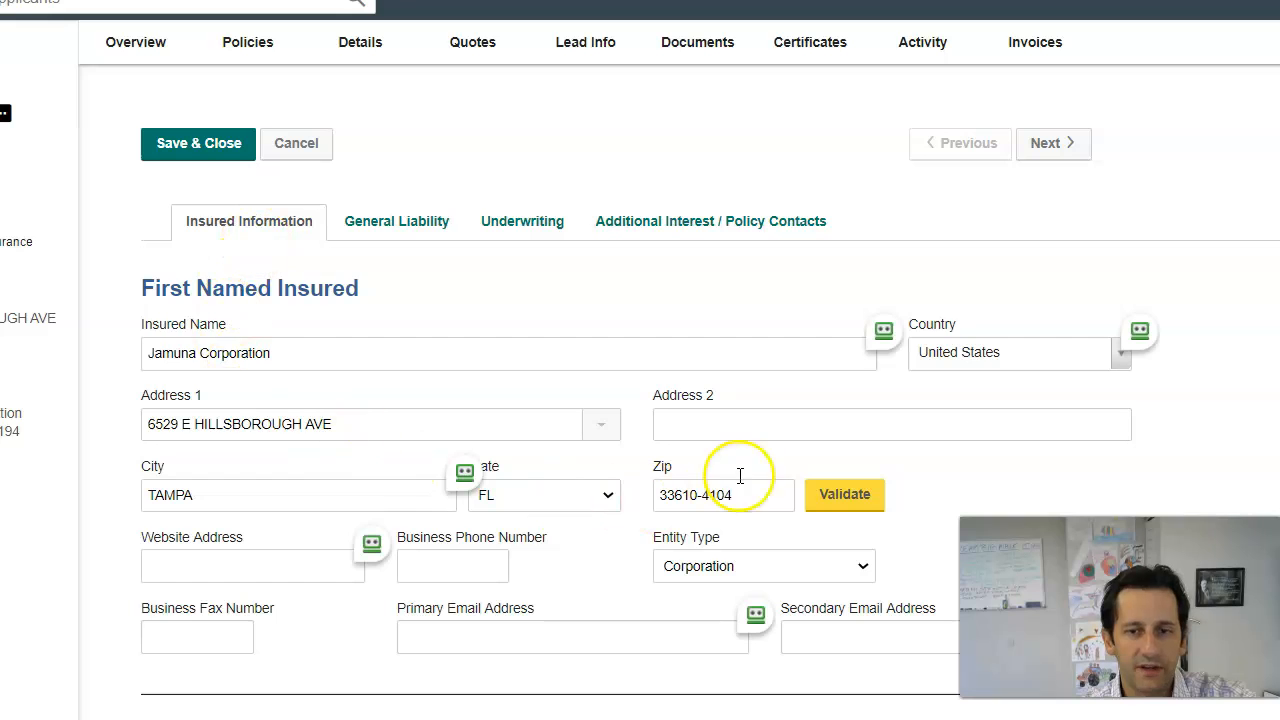
scroll(451, 433, down, 2)
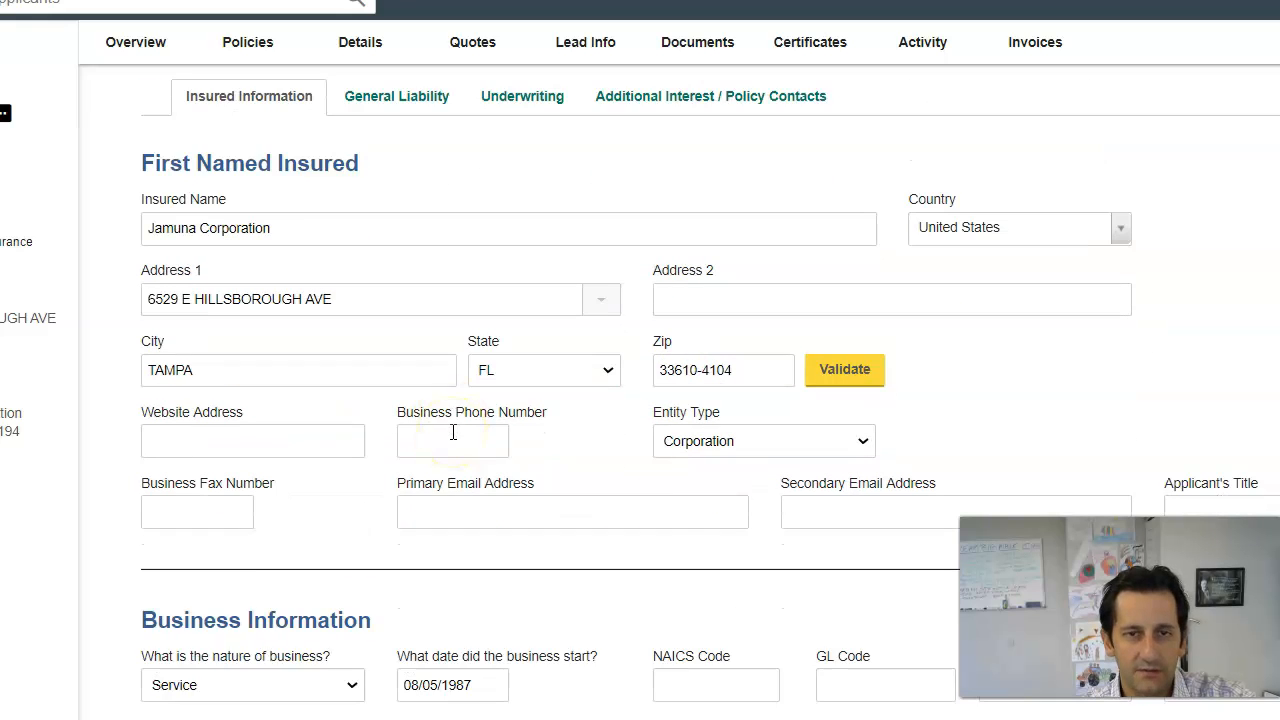
scroll(452, 432, up, 2)
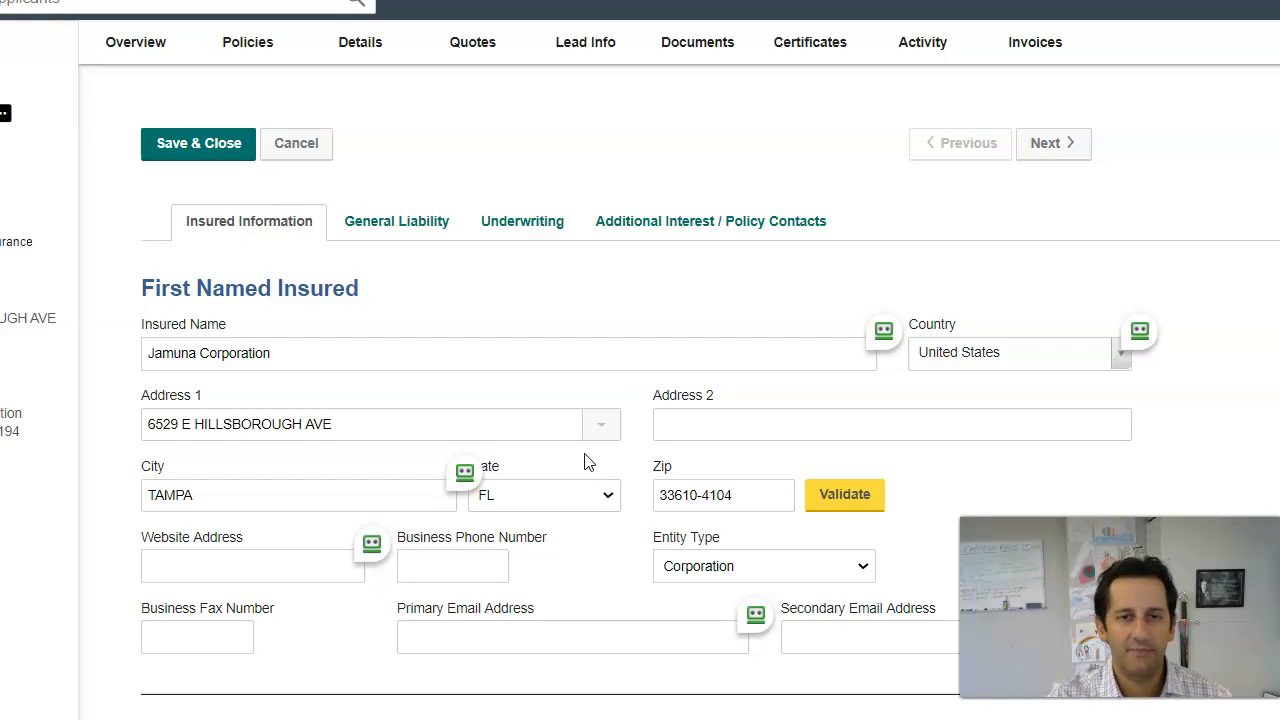
scroll(730, 398, down, 1)
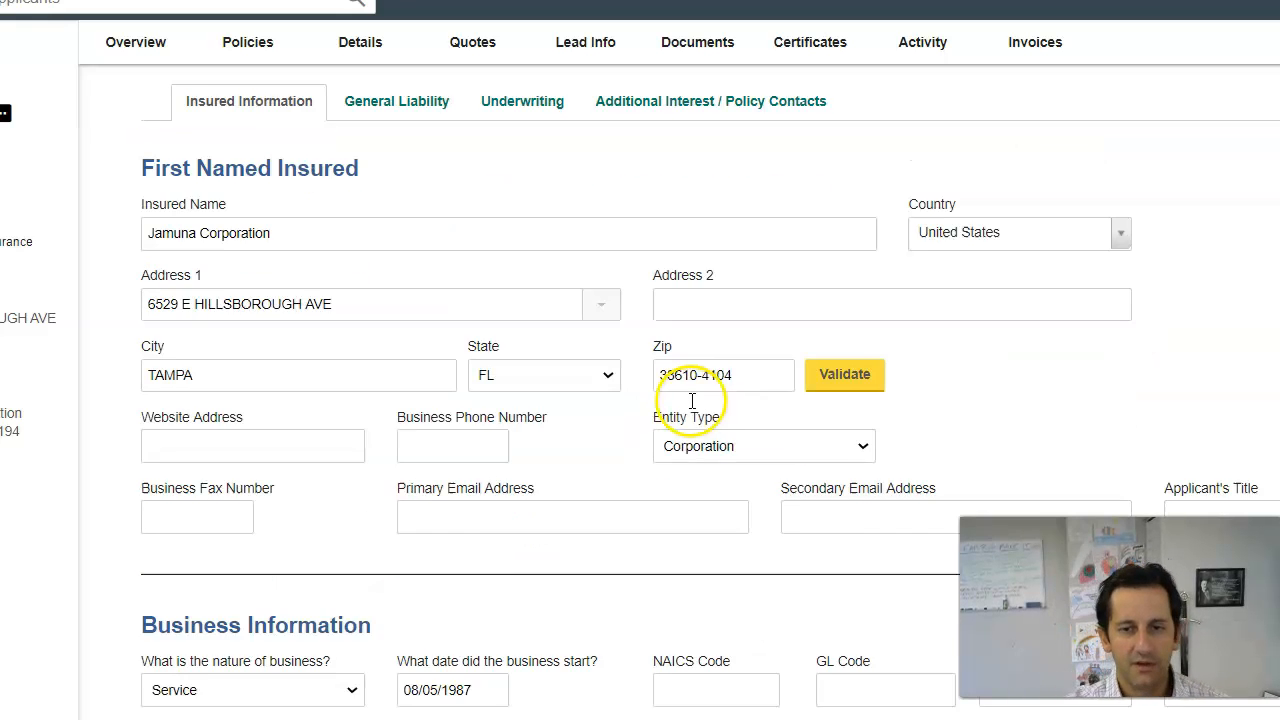
scroll(880, 428, up, 1)
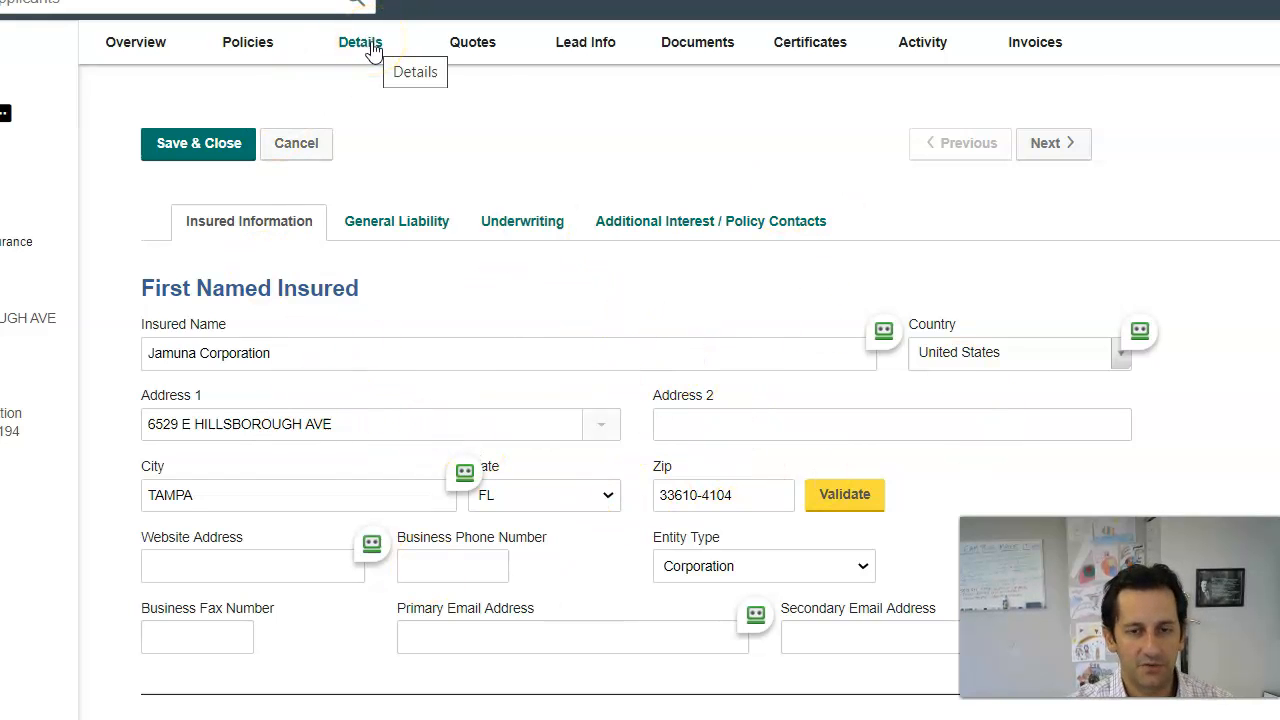
scroll(440, 410, down, 2)
Step: Paste the business phone number and the primary e-mail address into the insured information
click(456, 311)
scroll(489, 366, down, 1)
click(521, 249)
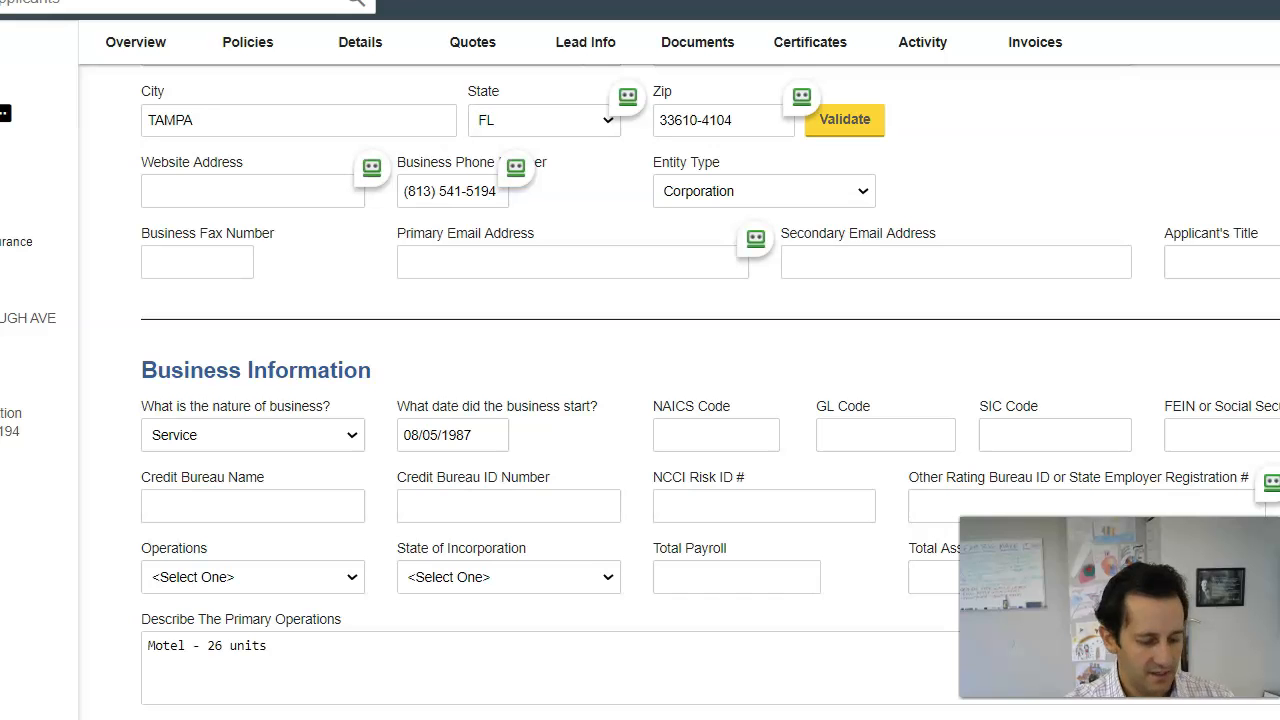
click(450, 258)
key(ctrl+v)
scroll(547, 347, down, 1)
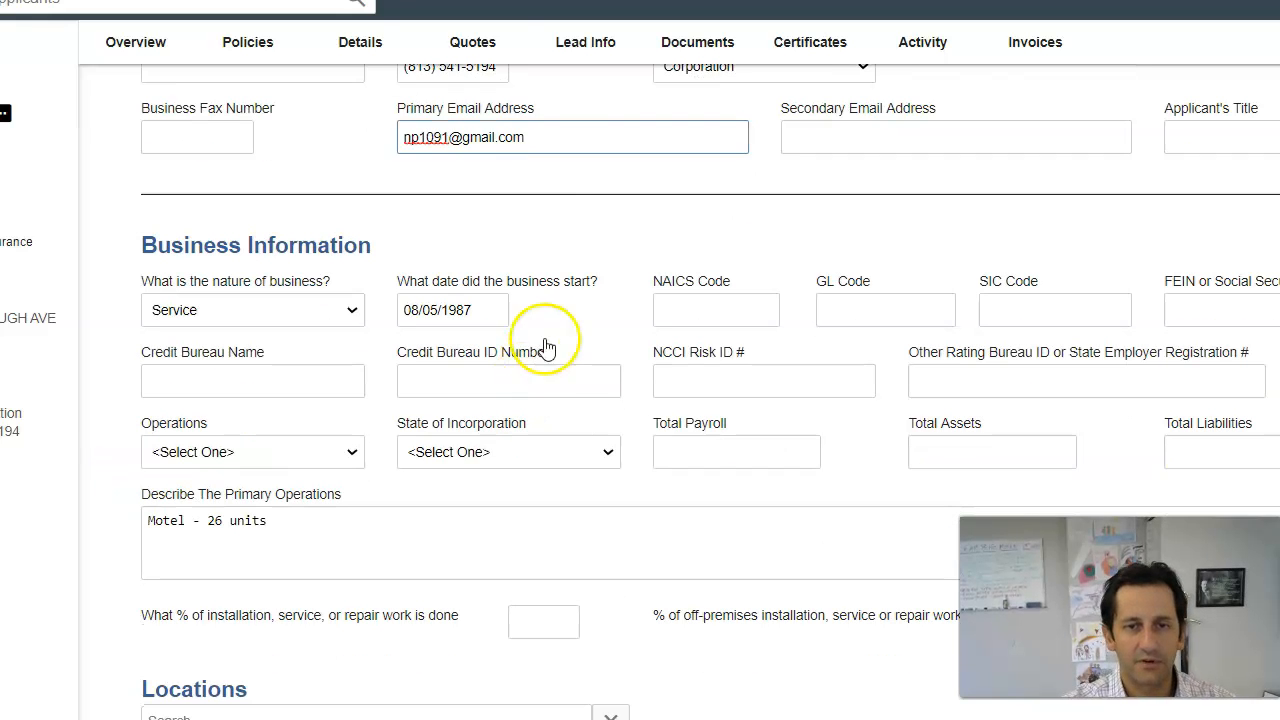
Step: Keep Service as the nature of business and scroll down to Locations
click(257, 316)
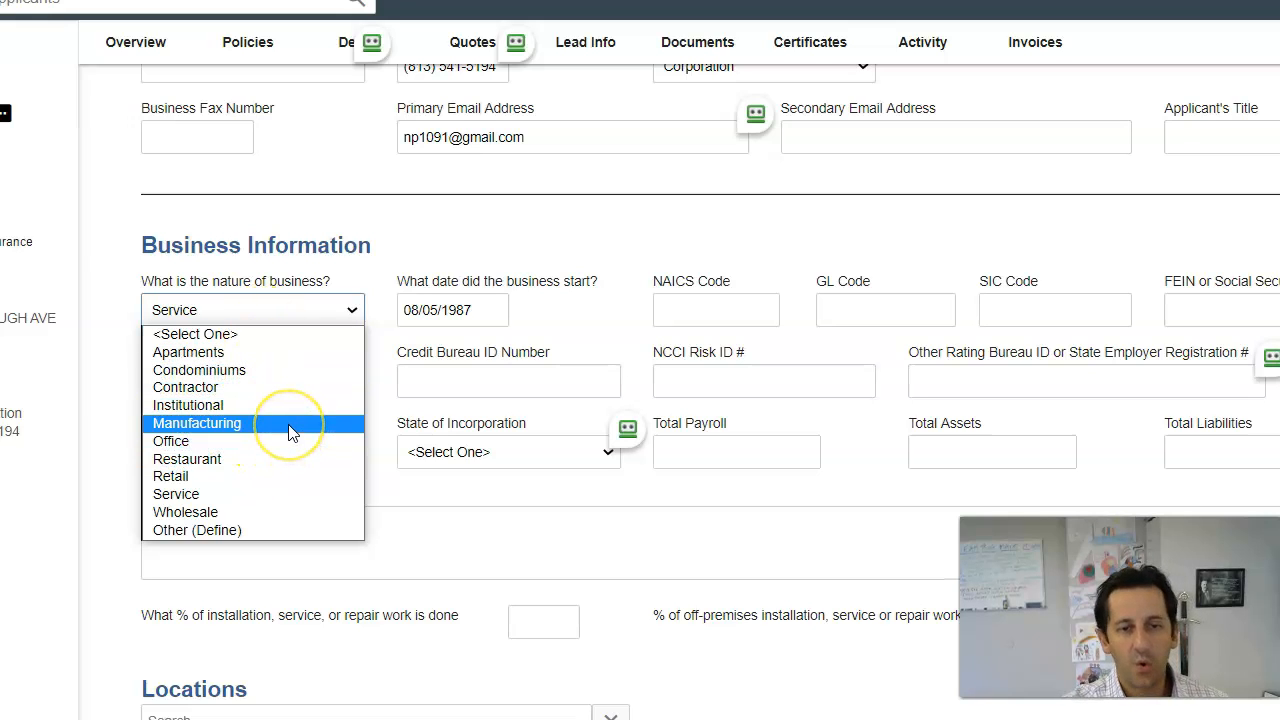
click(293, 463)
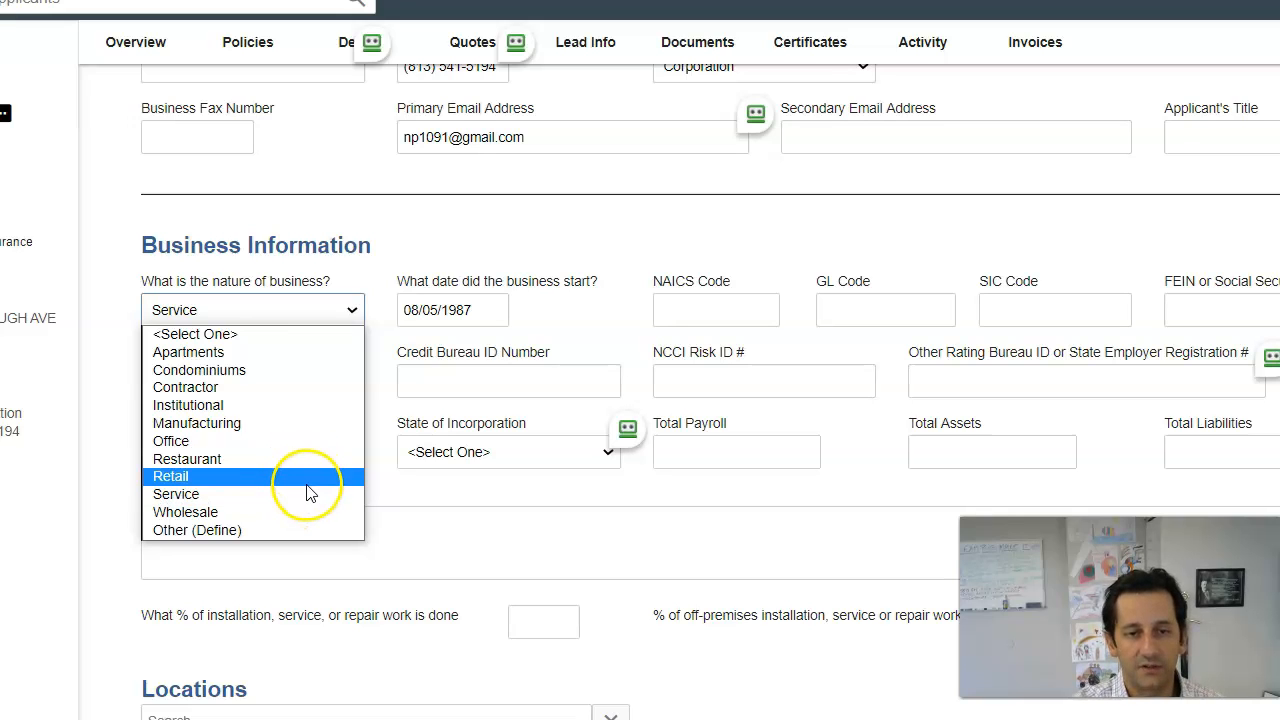
click(308, 493)
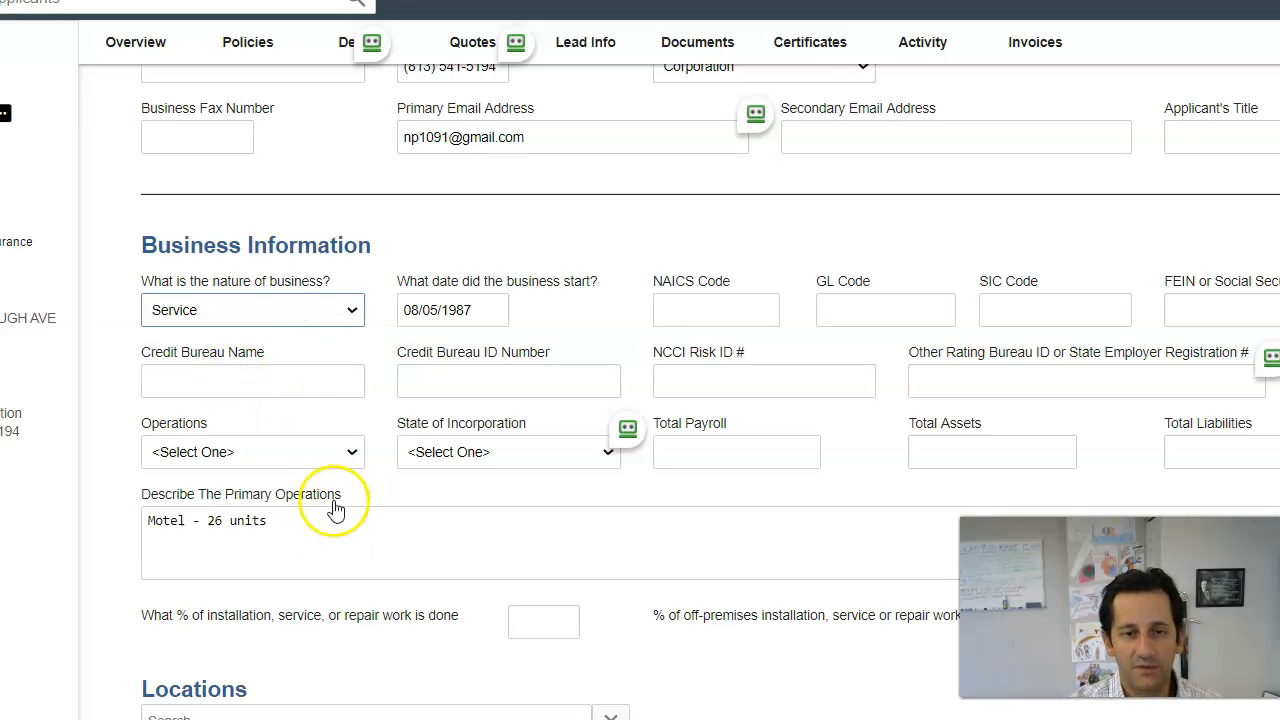
scroll(335, 510, down, 2)
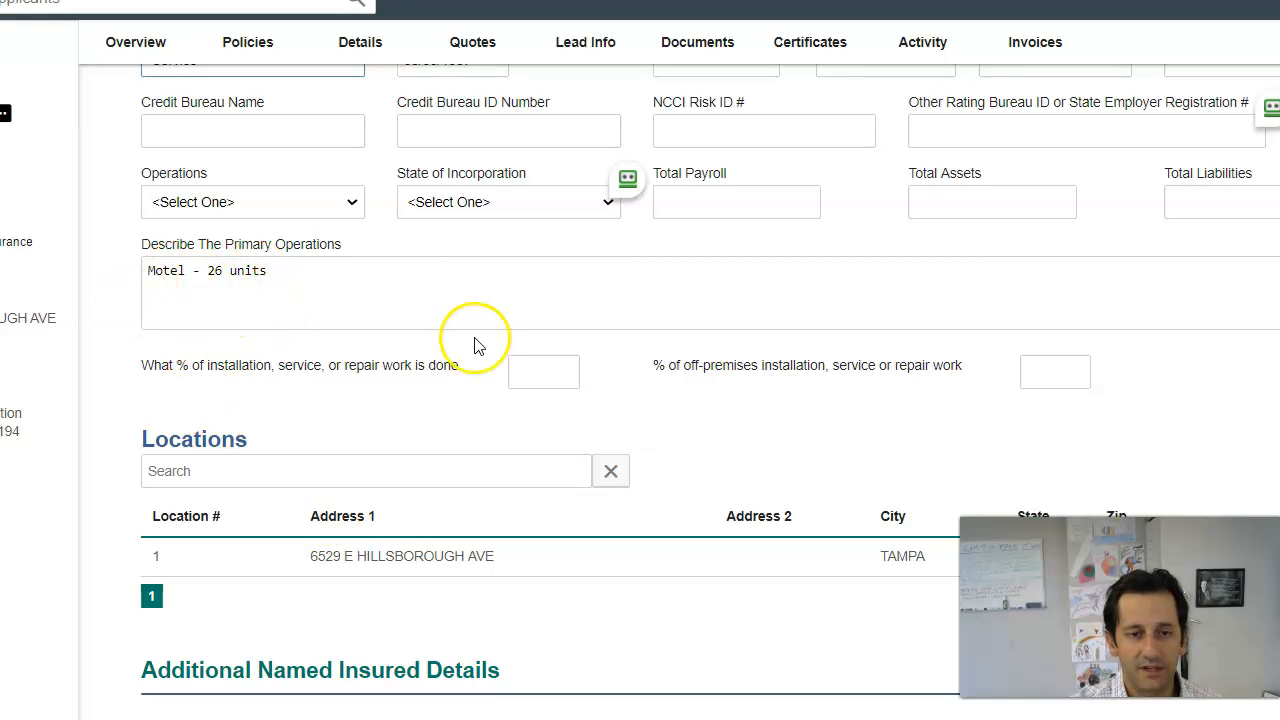
scroll(477, 345, down, 1)
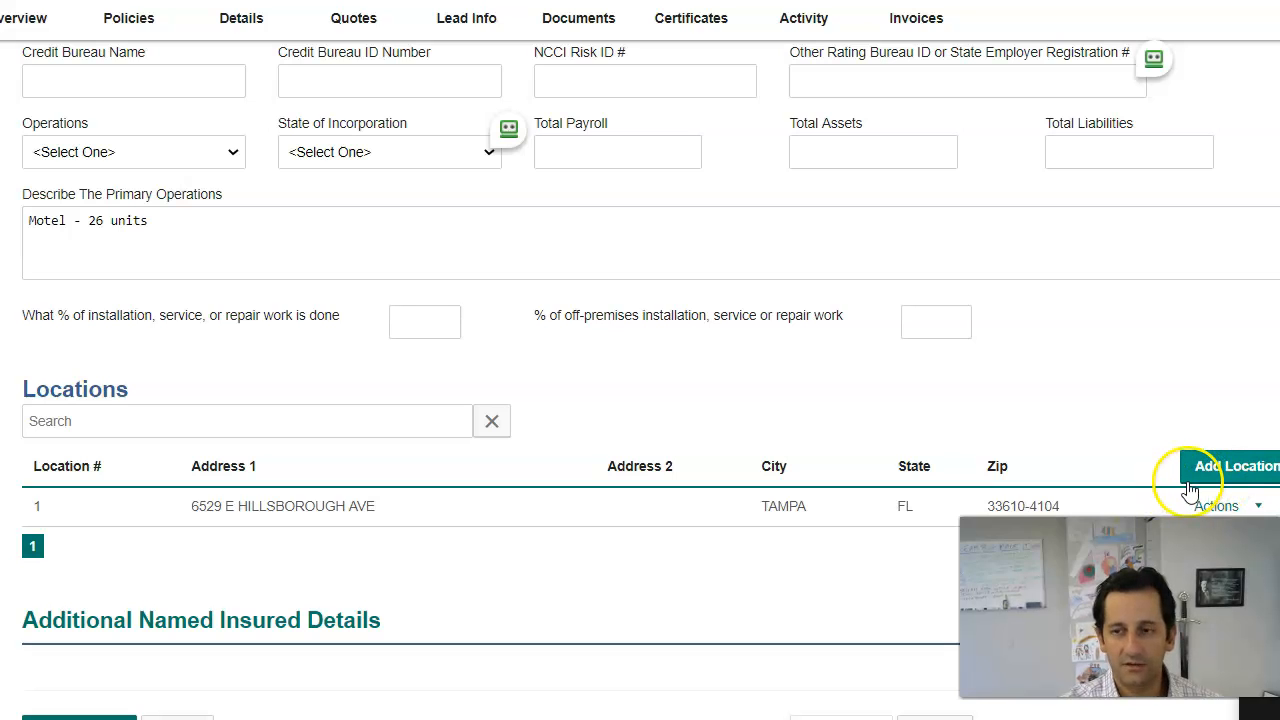
Step: Open location 1 for editing and enter the building description as a 26 Unit Motel
click(1225, 503)
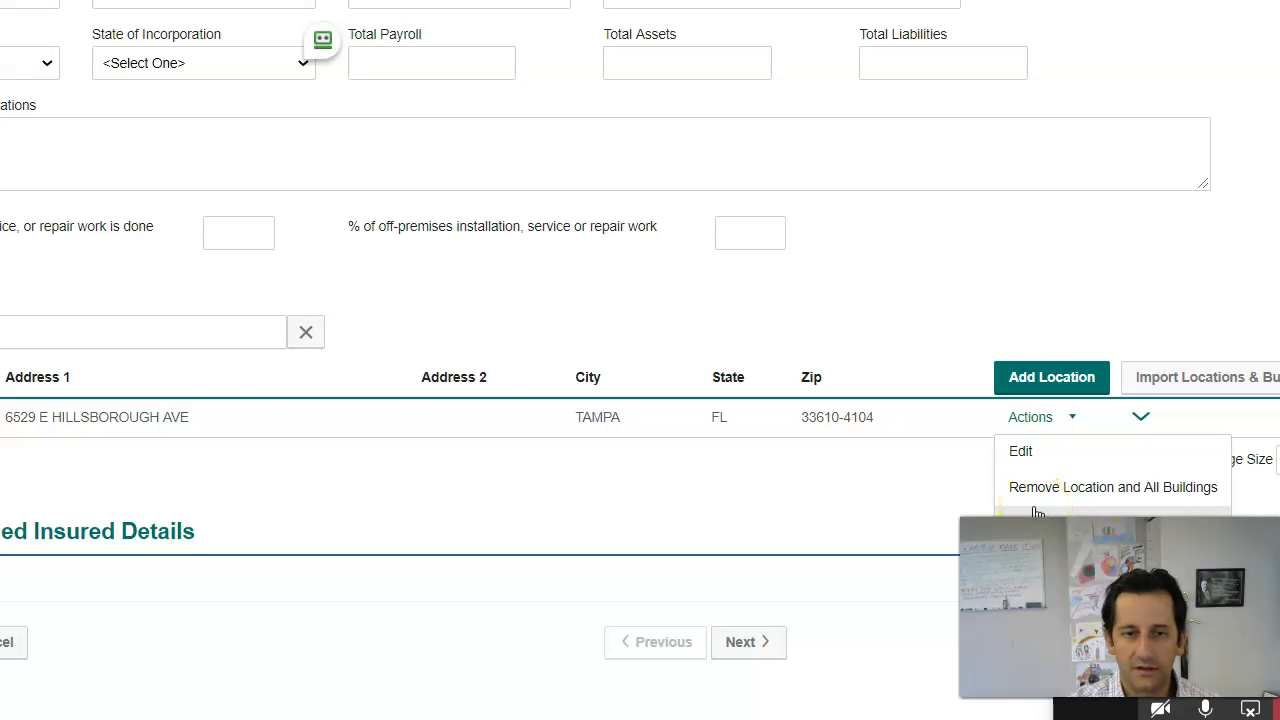
click(1034, 509)
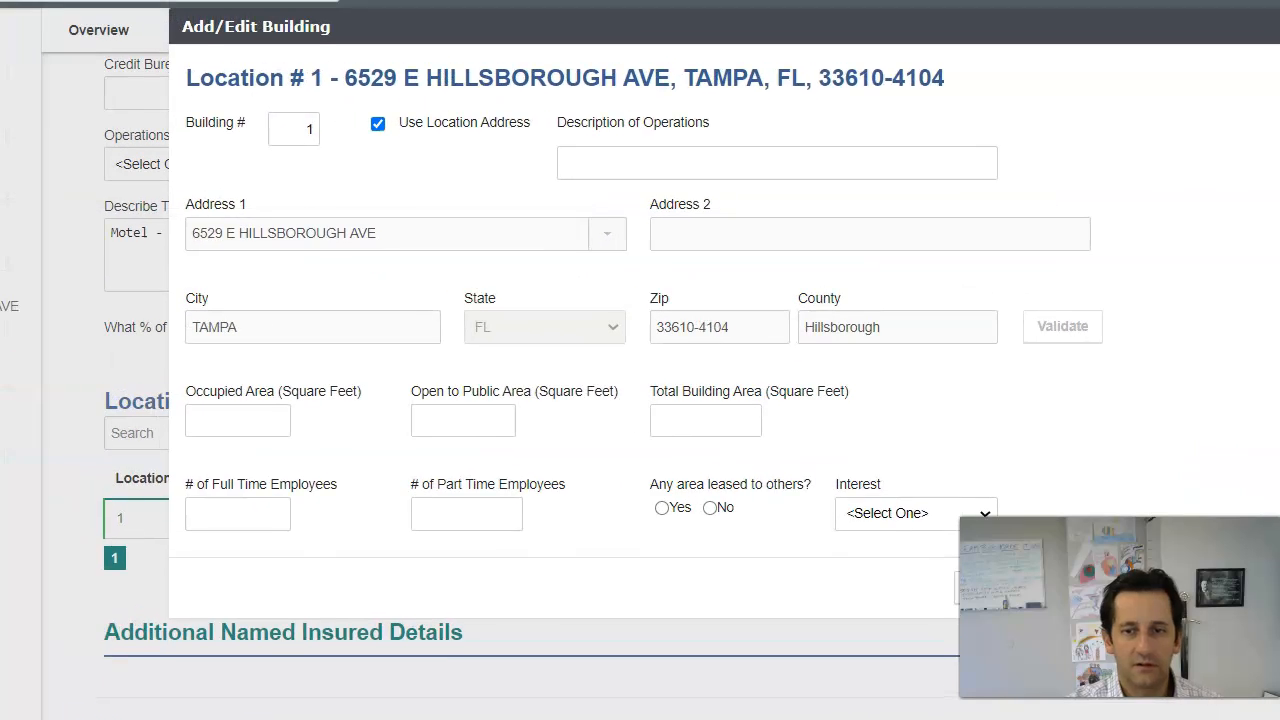
click(666, 163)
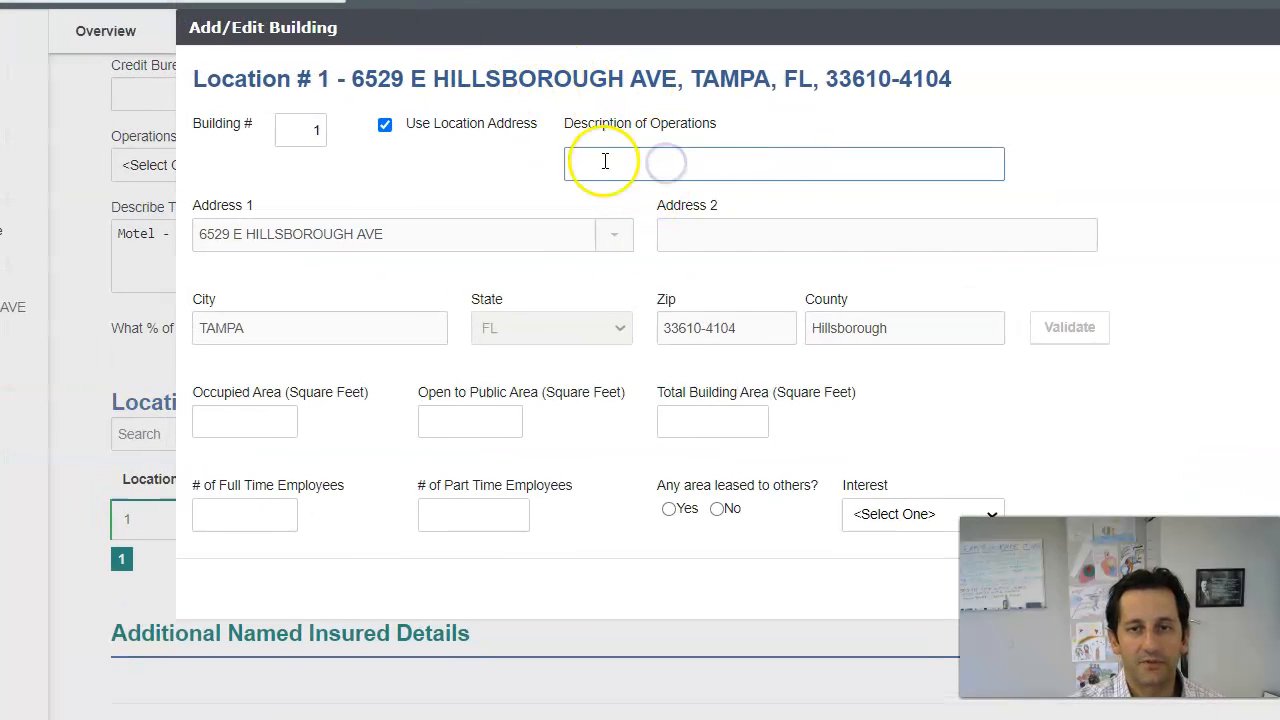
text(26 Unit Motel)
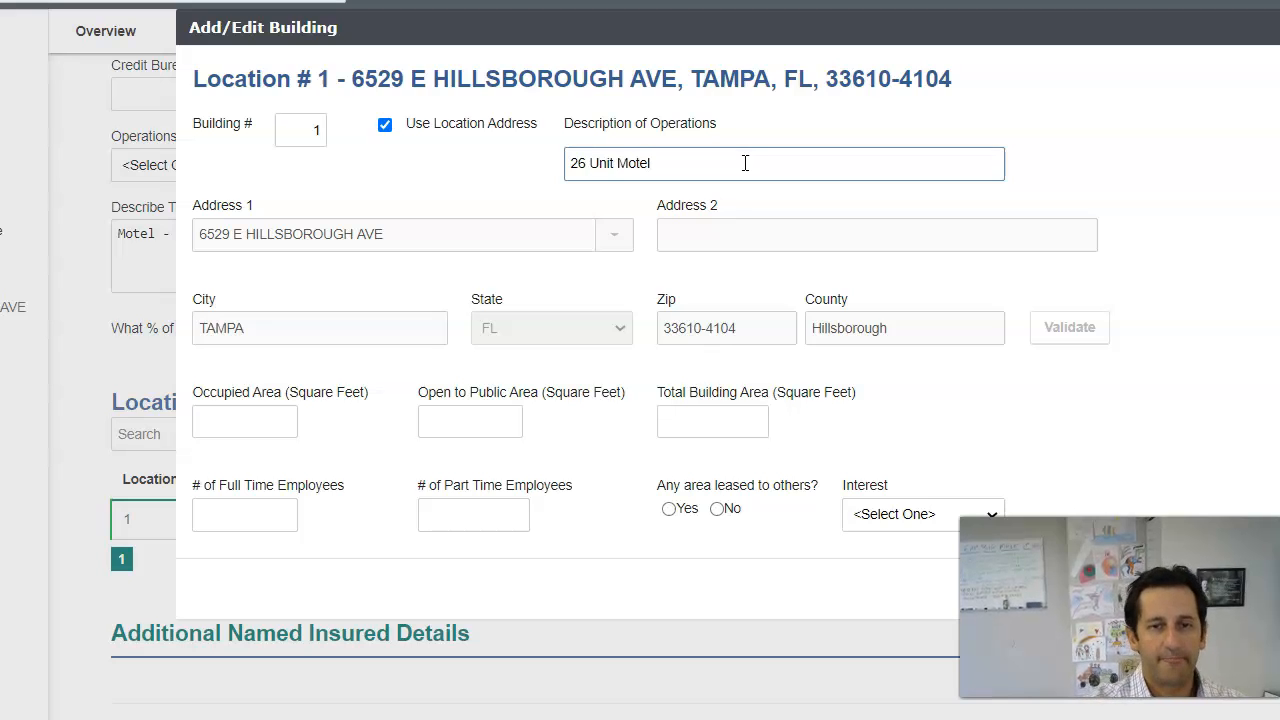
key(Tab)
Step: Enter 12,000 sq ft as the building's occupied area
click(234, 418)
click(475, 419)
click(674, 418)
click(292, 422)
click(460, 415)
click(243, 418)
click(463, 418)
click(721, 410)
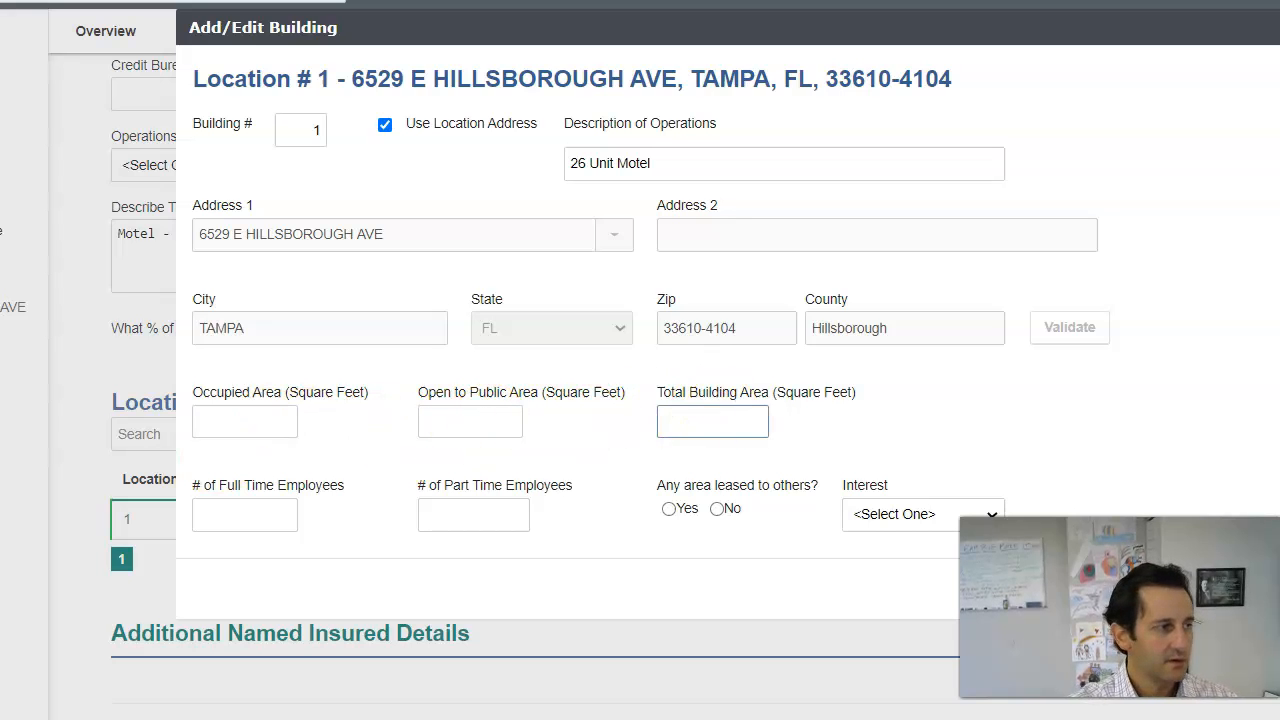
click(246, 420)
text(12000)
key(Tab)
text(12000)
key(Tab)
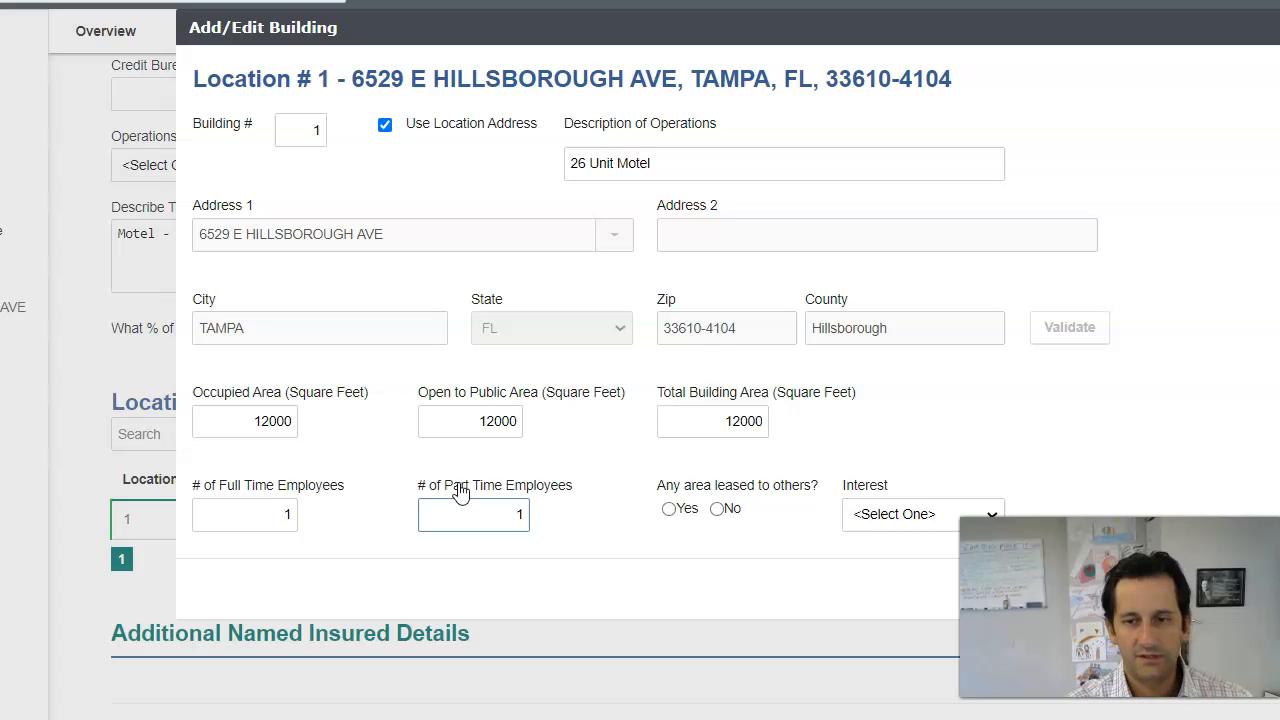
Step: Mark no area leased to others, set the insured's interest to Owner, and save Building 1
click(716, 508)
click(895, 514)
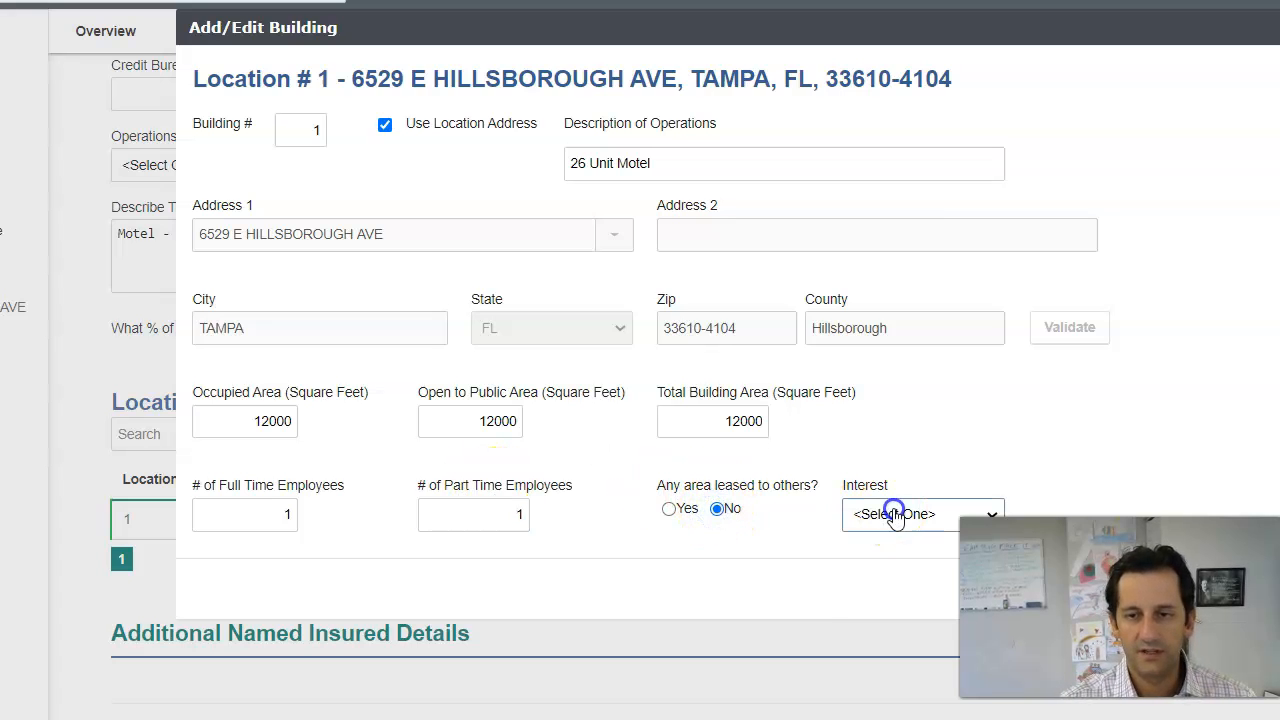
click(893, 555)
click(617, 35)
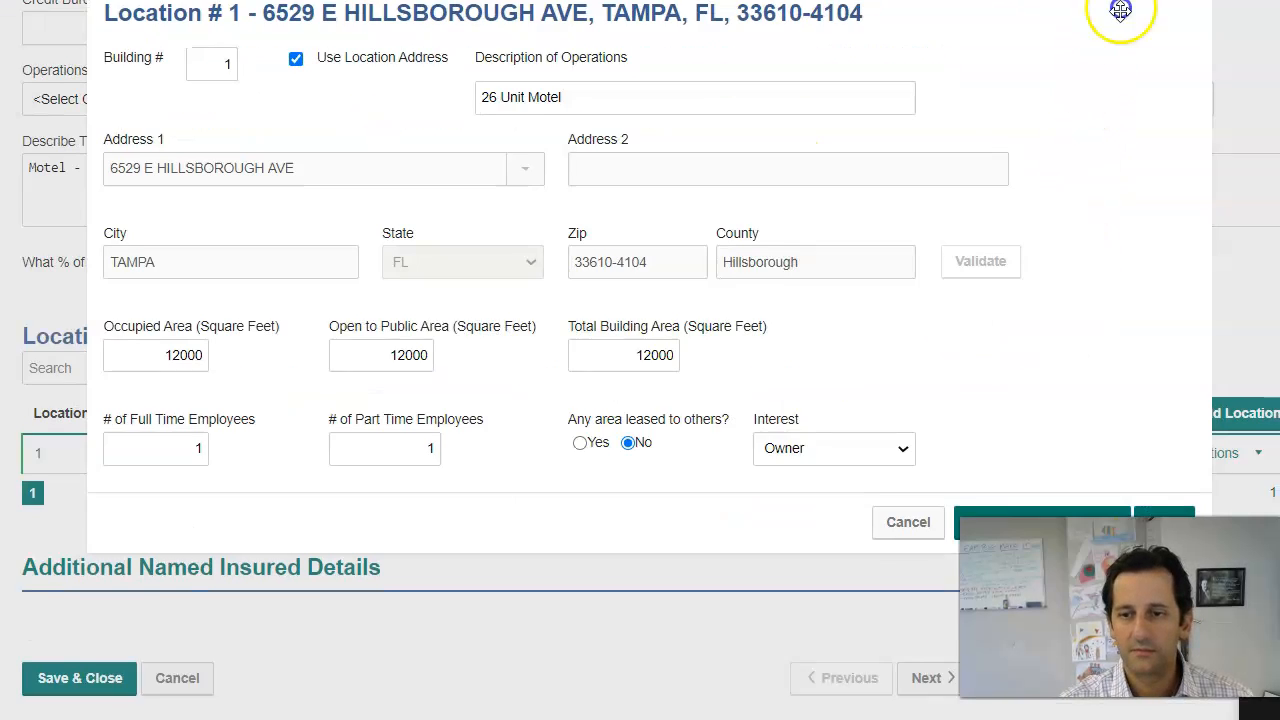
click(1068, 593)
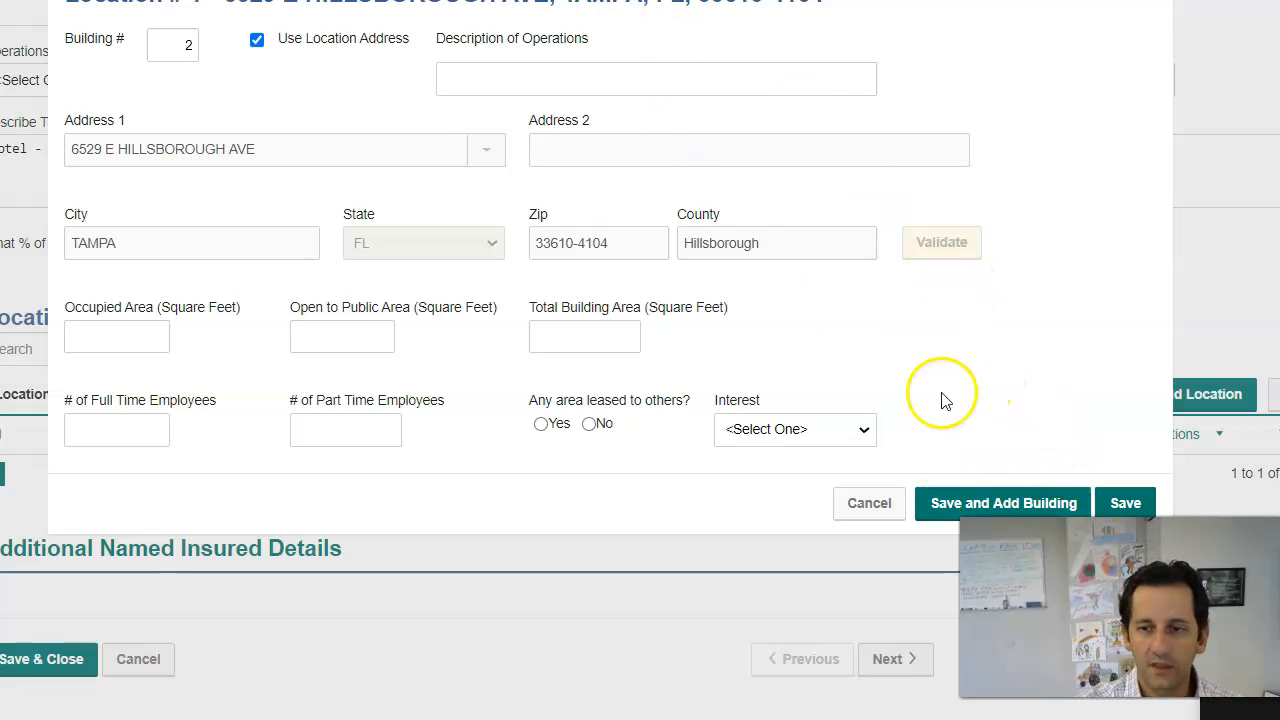
click(865, 505)
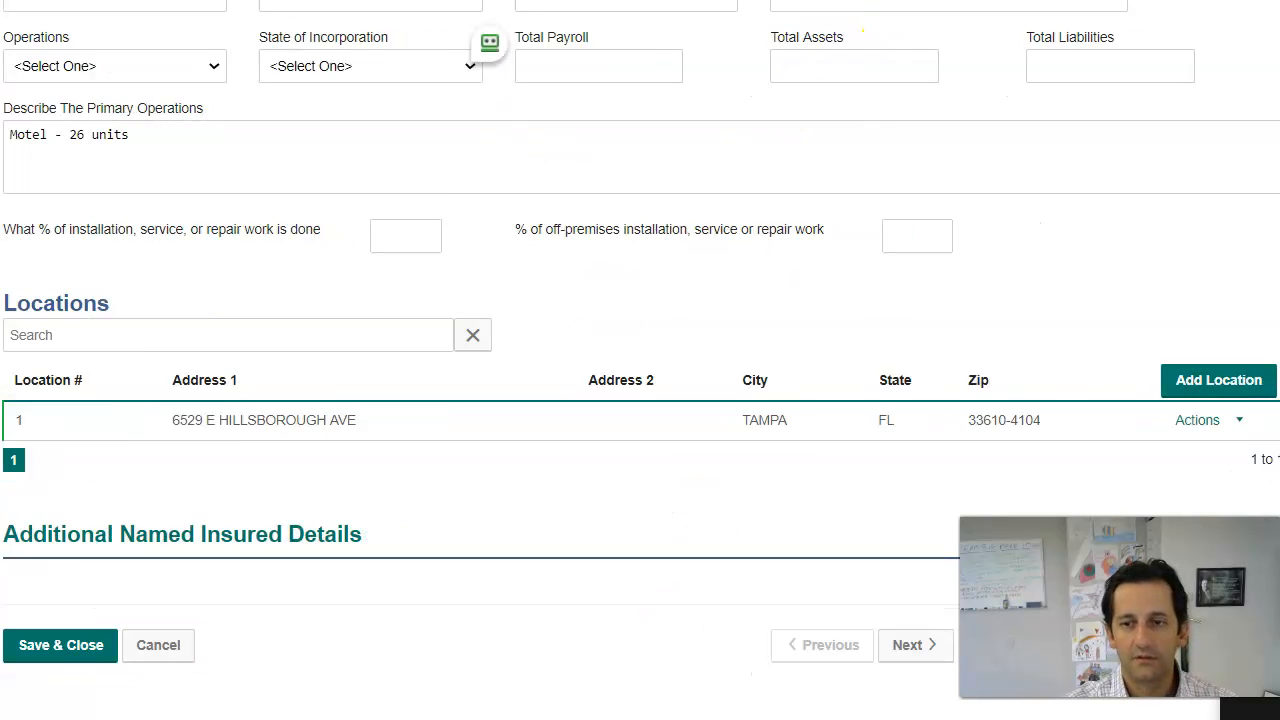
Step: Continue to the General Liability Coverages page and scroll up to Coverage Selection
click(905, 645)
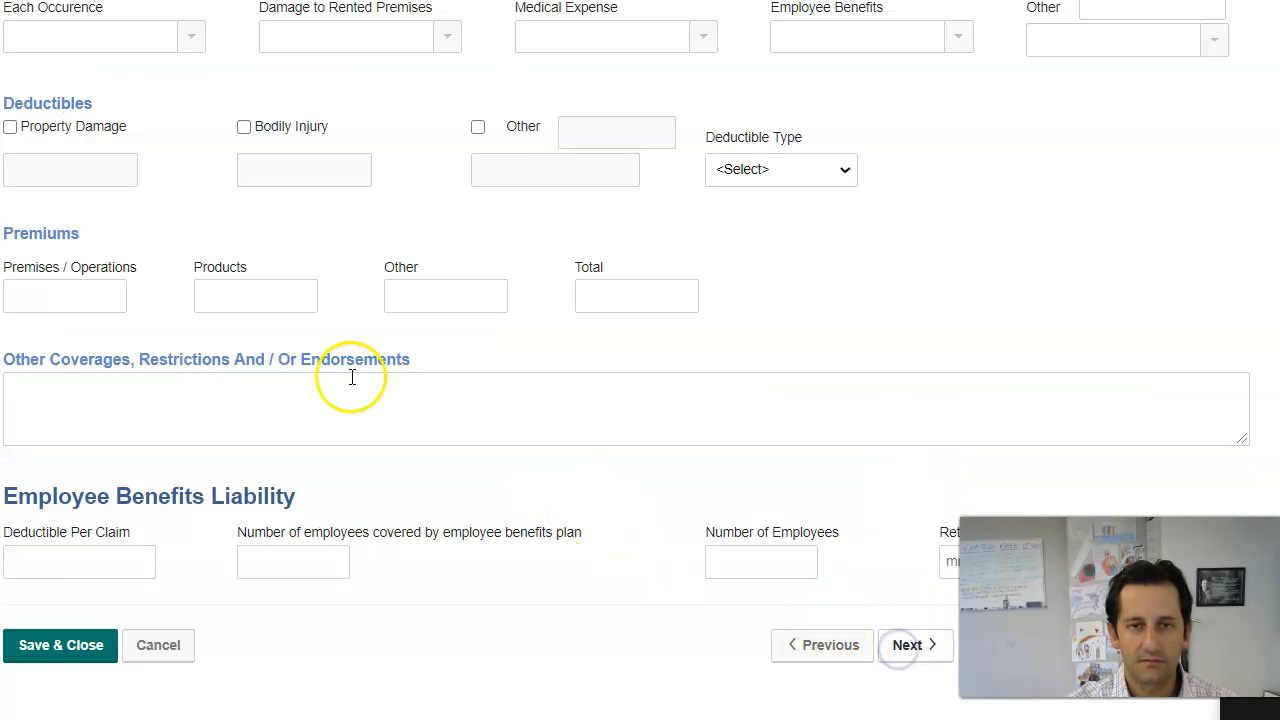
scroll(260, 214, up, 5)
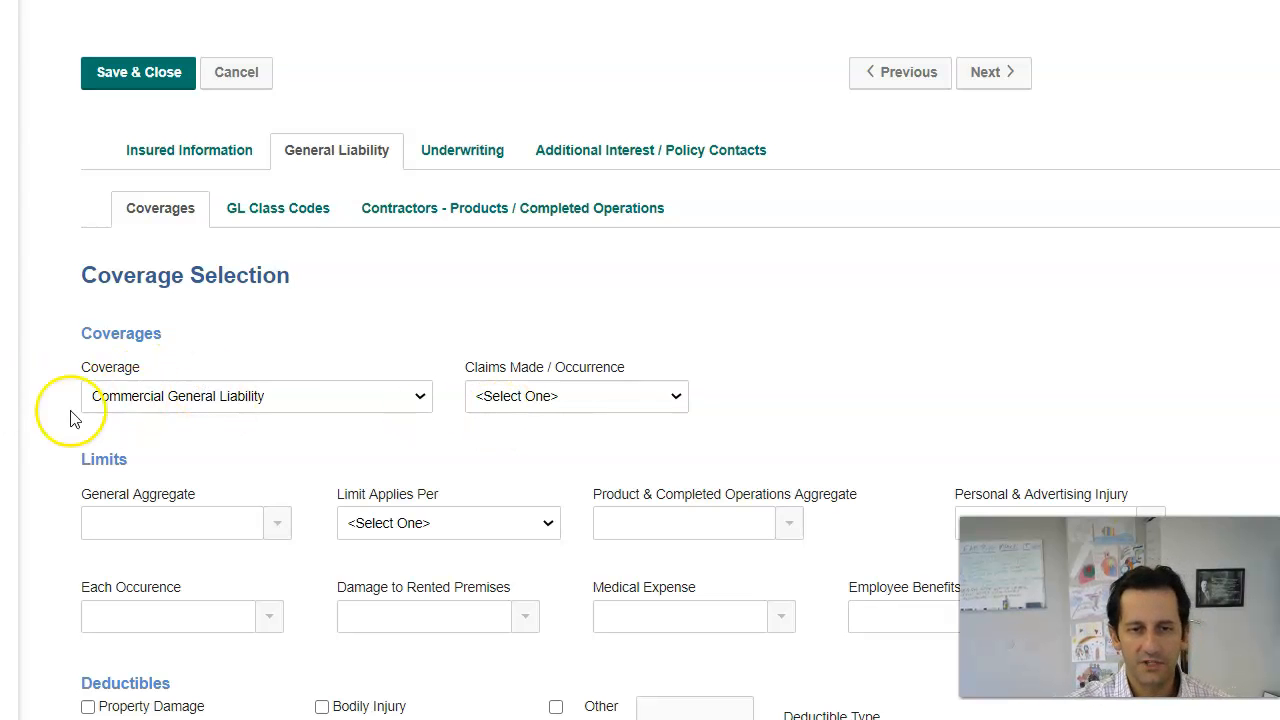
Step: Set General Aggregate to 2,000,000 applied per Policy, with Products-Completed Operations Included
scroll(263, 530, down, 1)
click(278, 400)
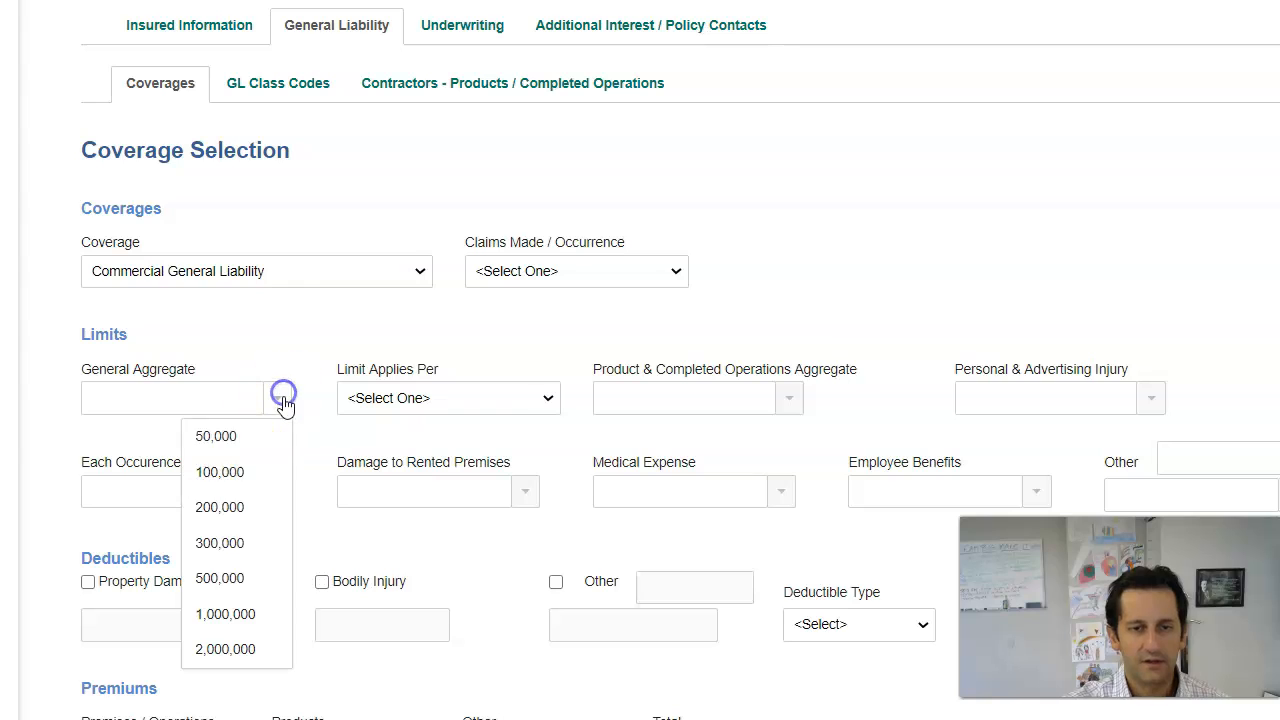
click(247, 656)
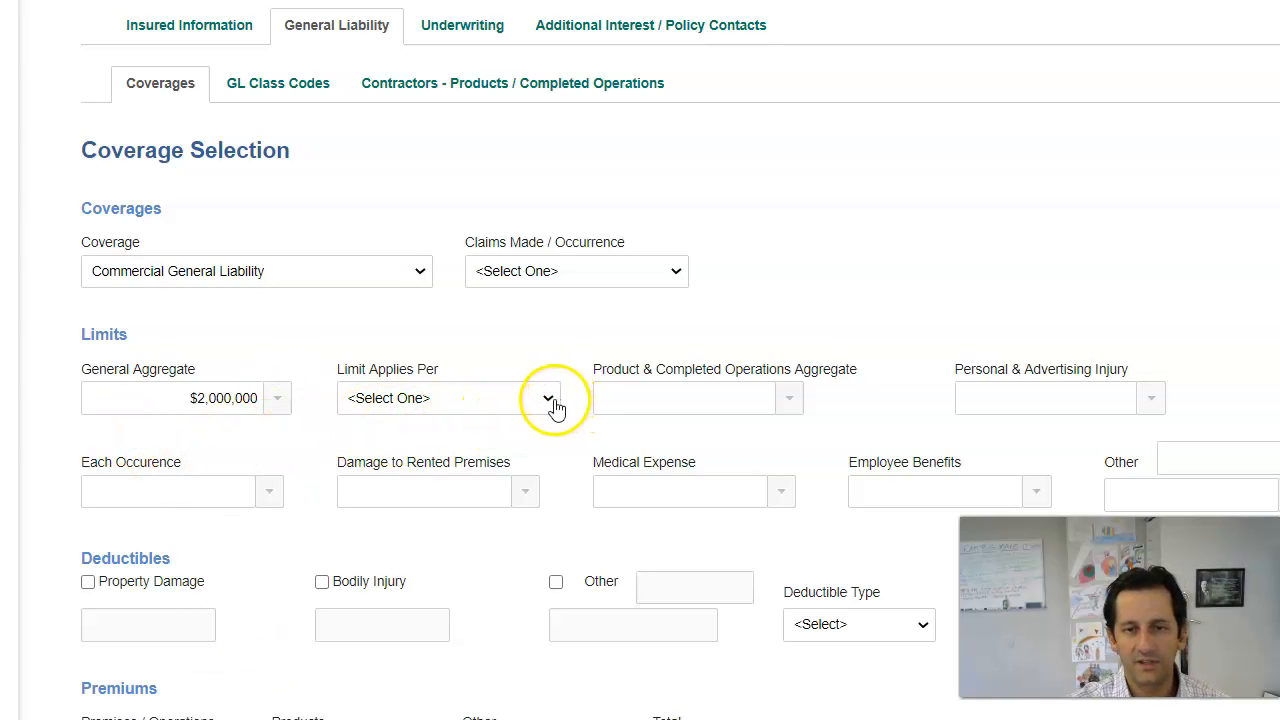
click(549, 401)
click(510, 441)
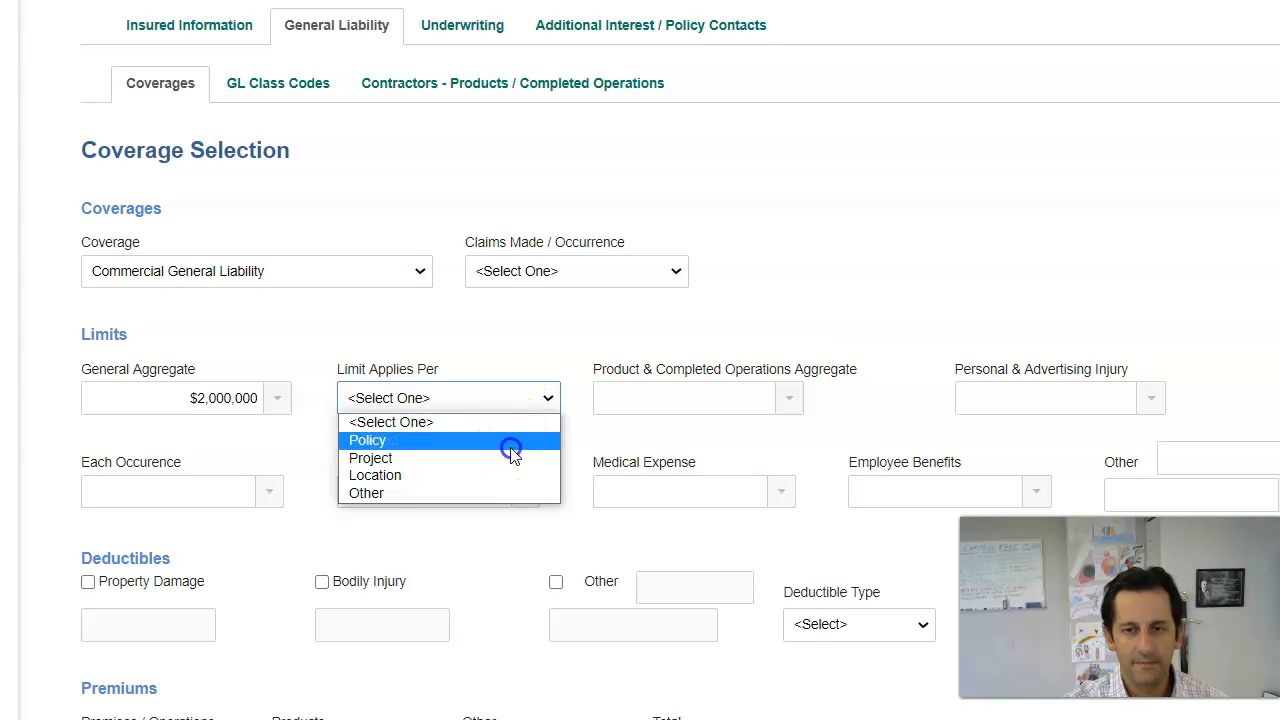
click(796, 400)
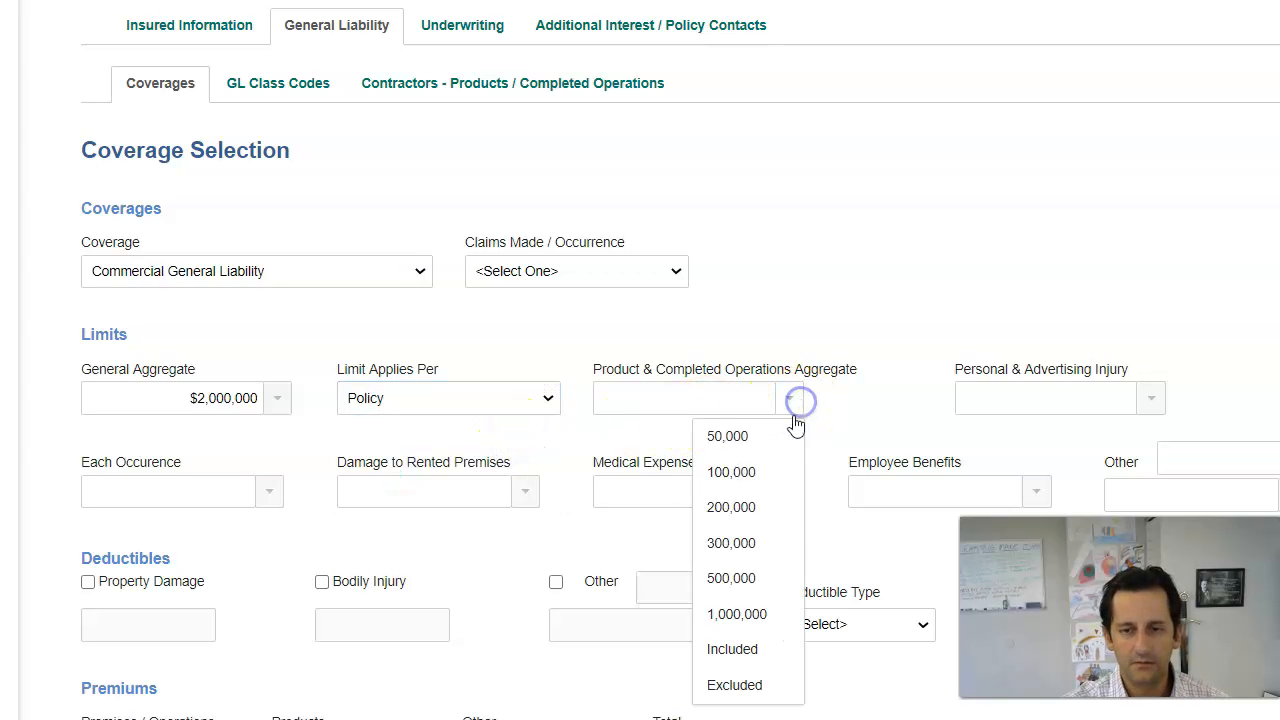
click(779, 649)
drag(1148, 414, 1146, 419)
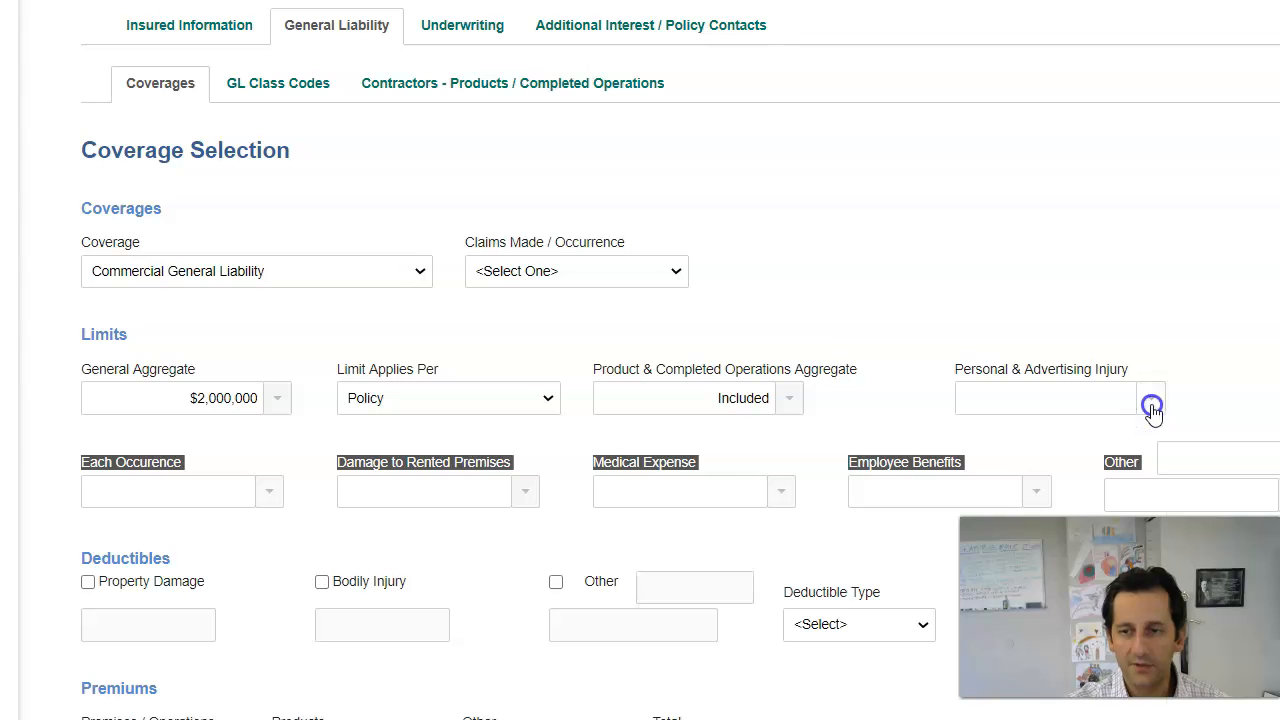
Step: Set Personal Injury 1,000,000, Each Occurrence 1,000,000, Rented Premises 100,000 and Medical 5,000
click(1063, 235)
scroll(1223, 309, down, 4)
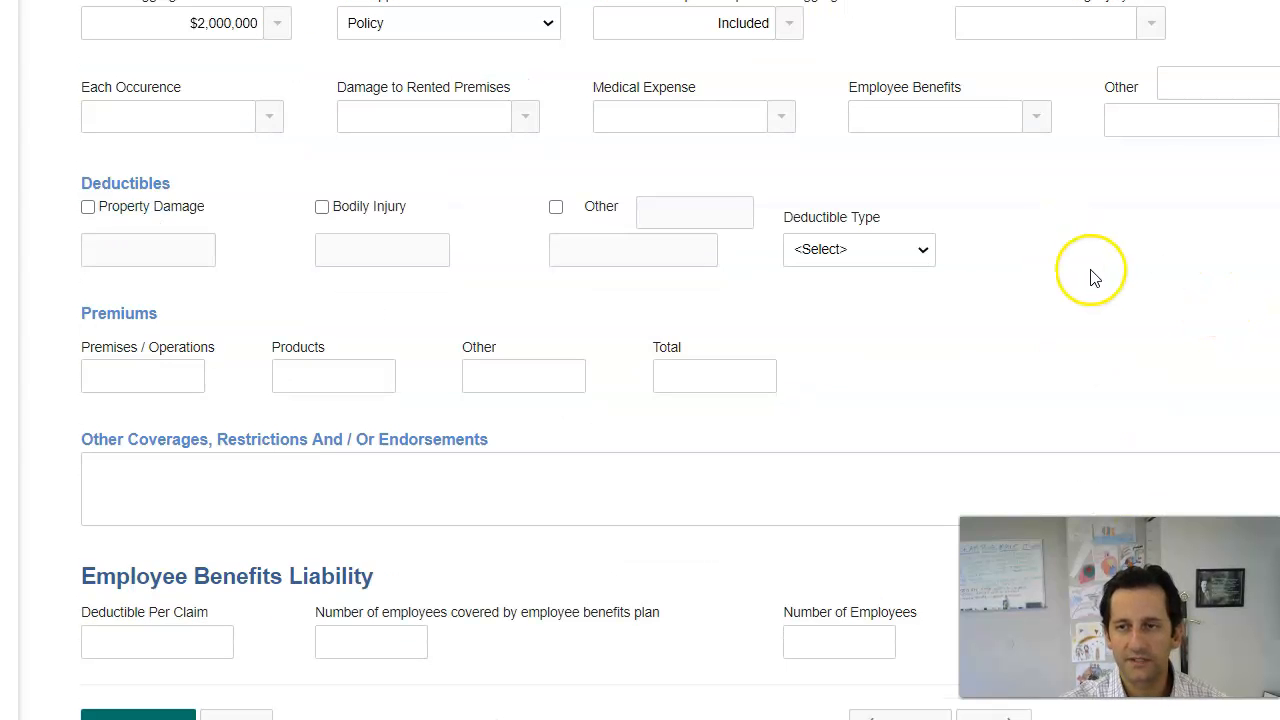
scroll(1090, 276, up, 2)
click(1150, 150)
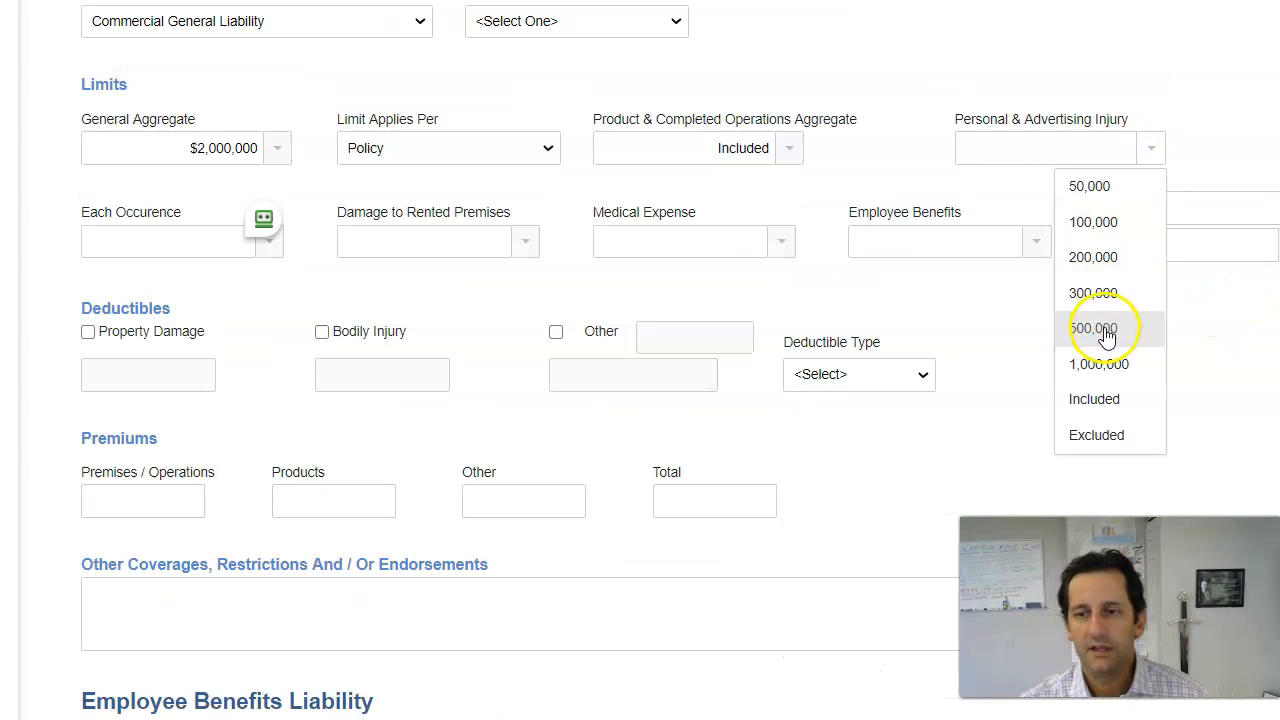
click(1100, 363)
click(263, 250)
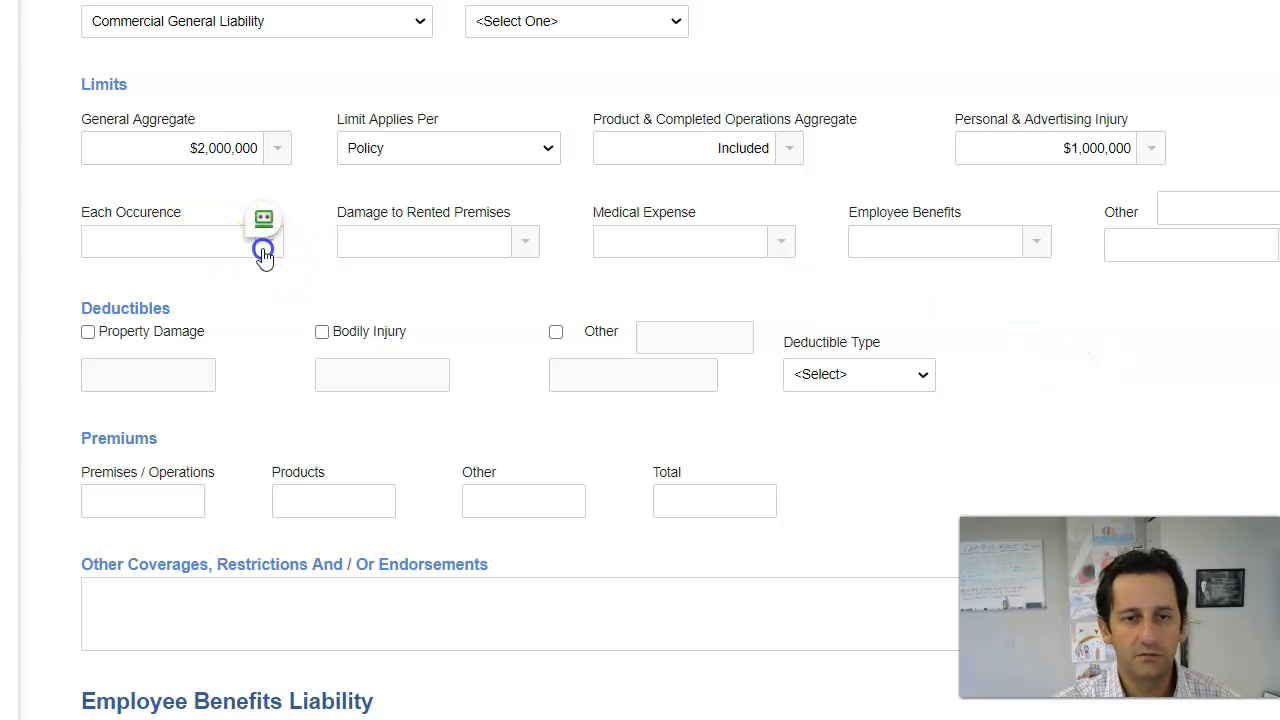
click(240, 451)
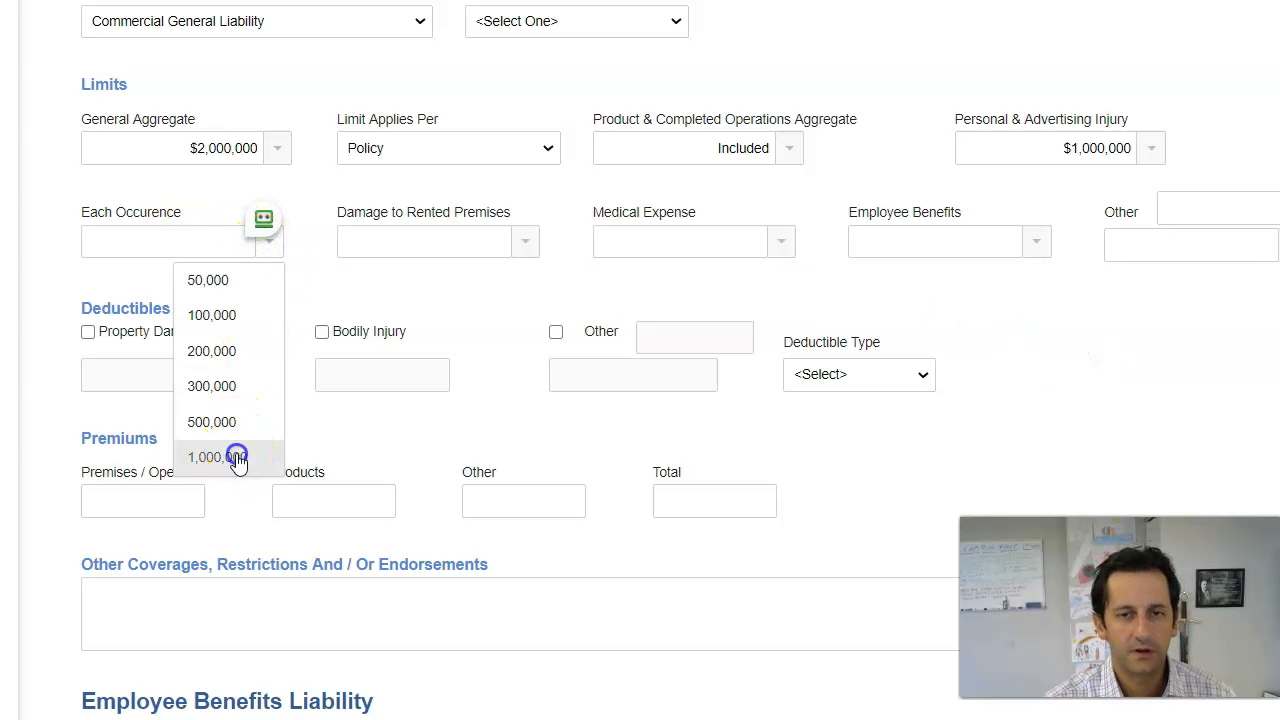
click(535, 249)
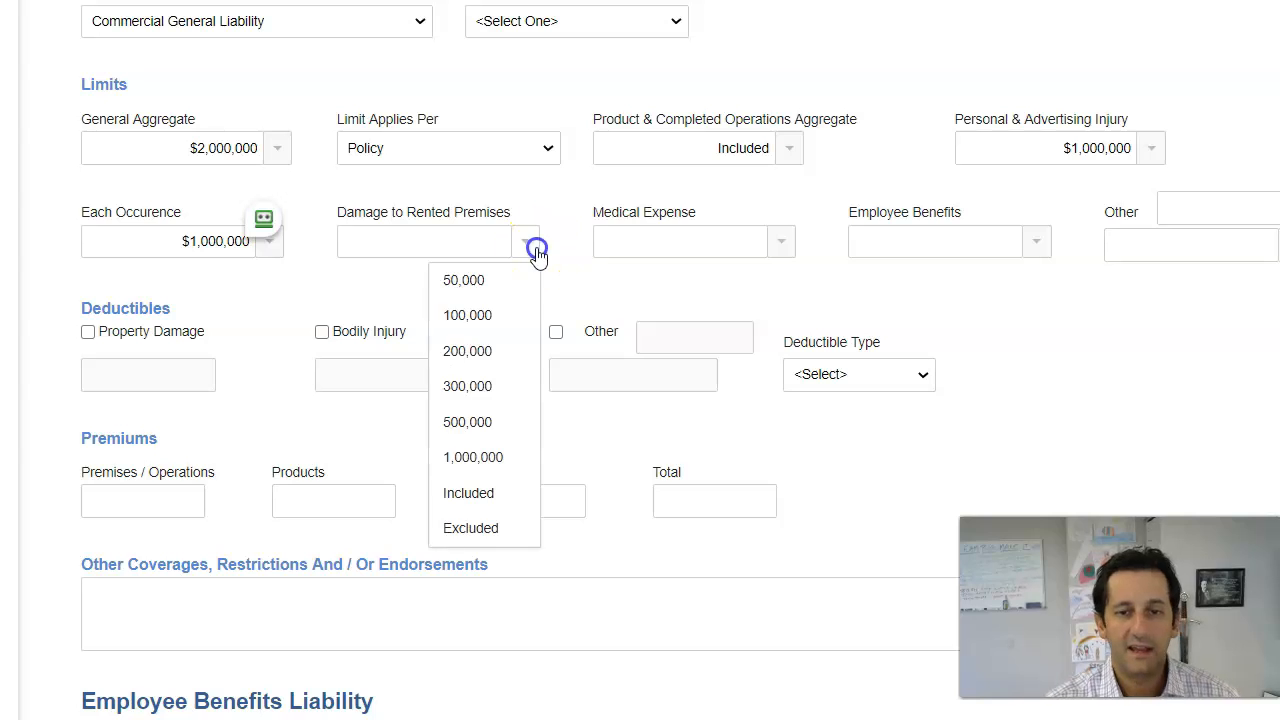
click(504, 316)
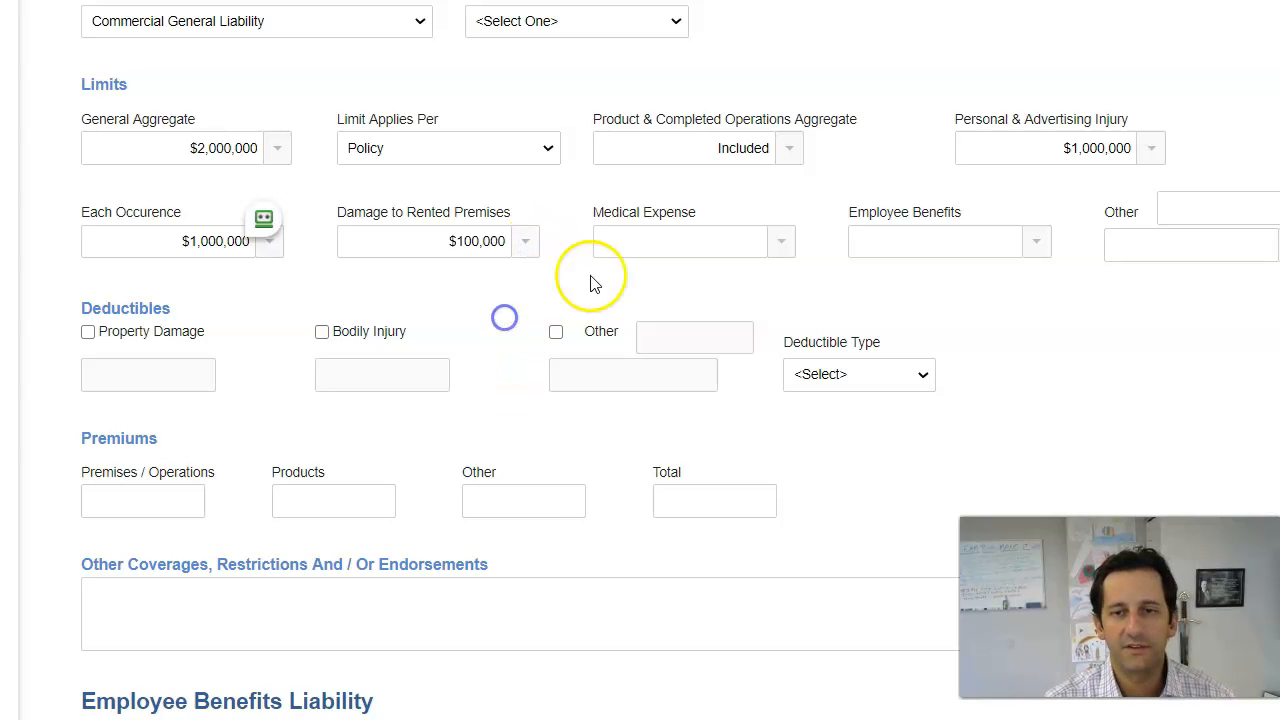
click(785, 243)
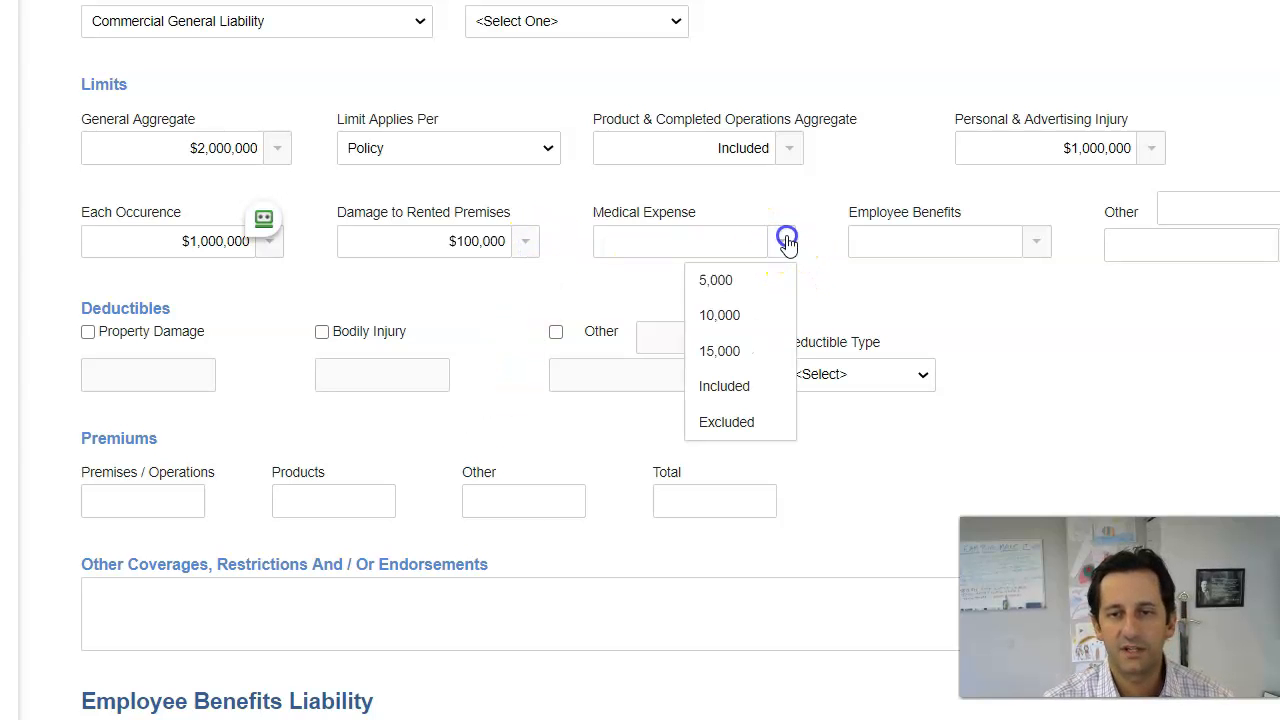
click(772, 287)
click(1112, 314)
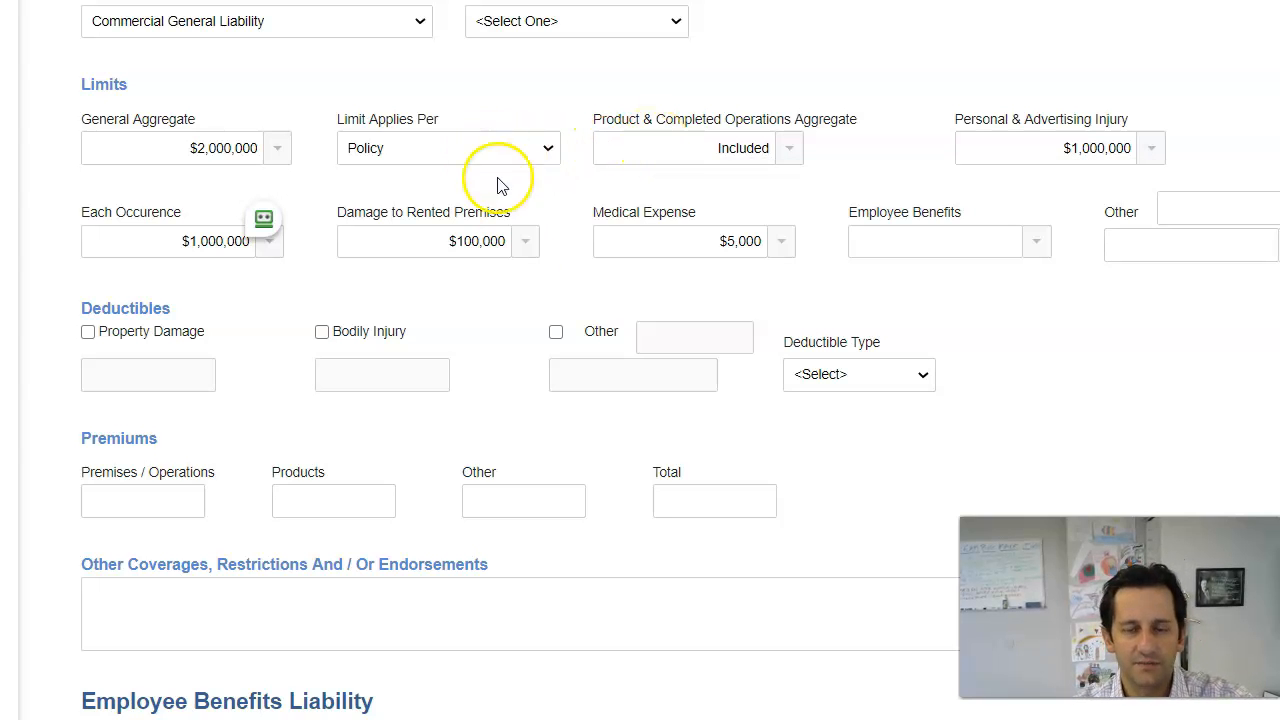
mouse_move(445, 236)
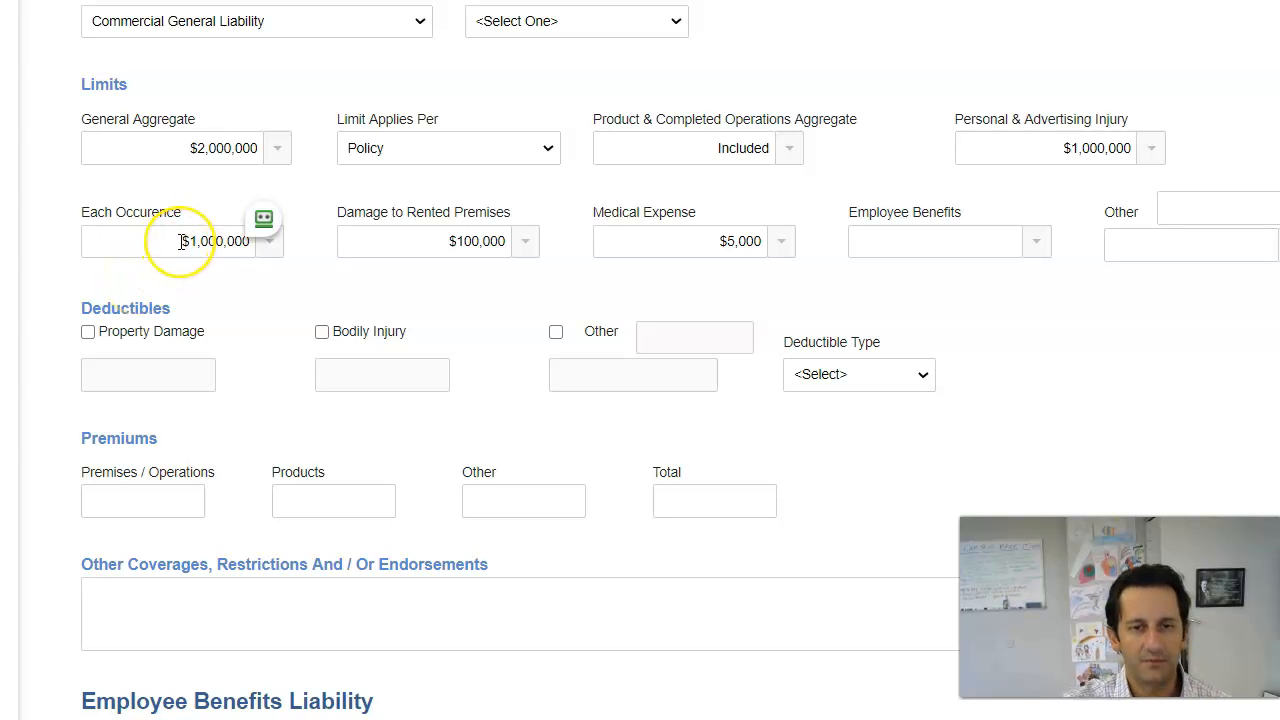
mouse_move(180, 241)
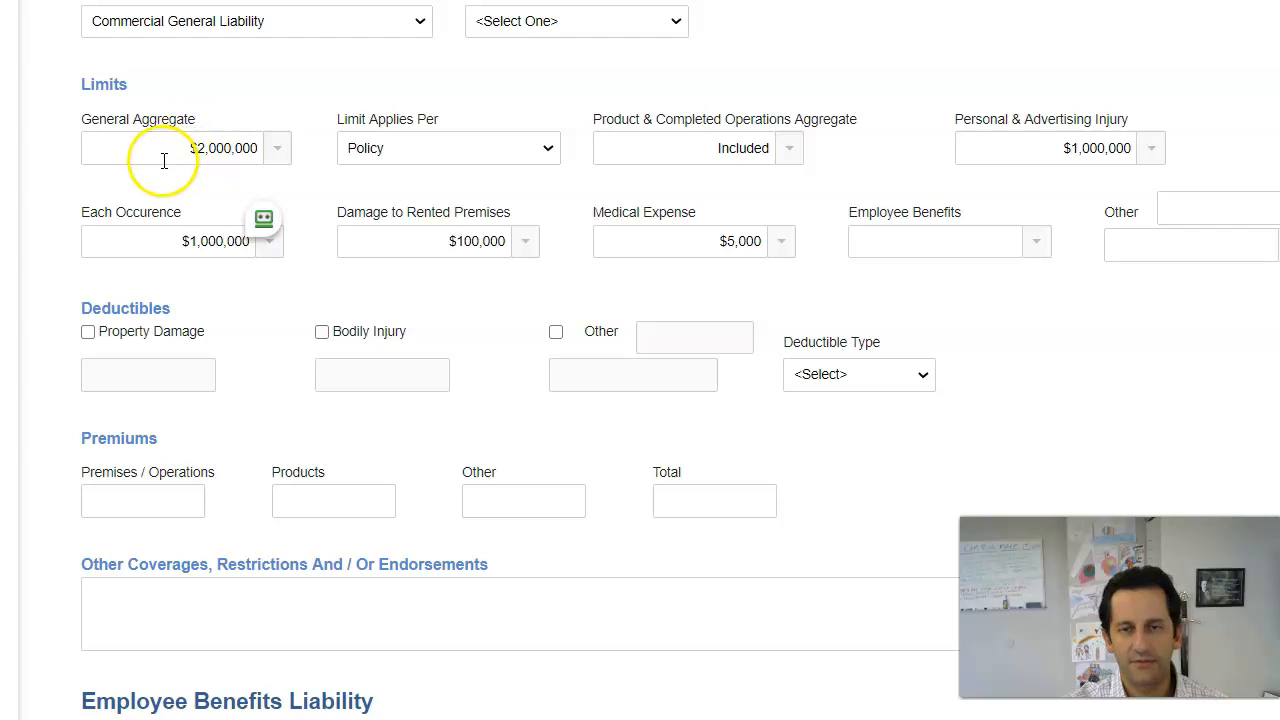
scroll(300, 190, down, 3)
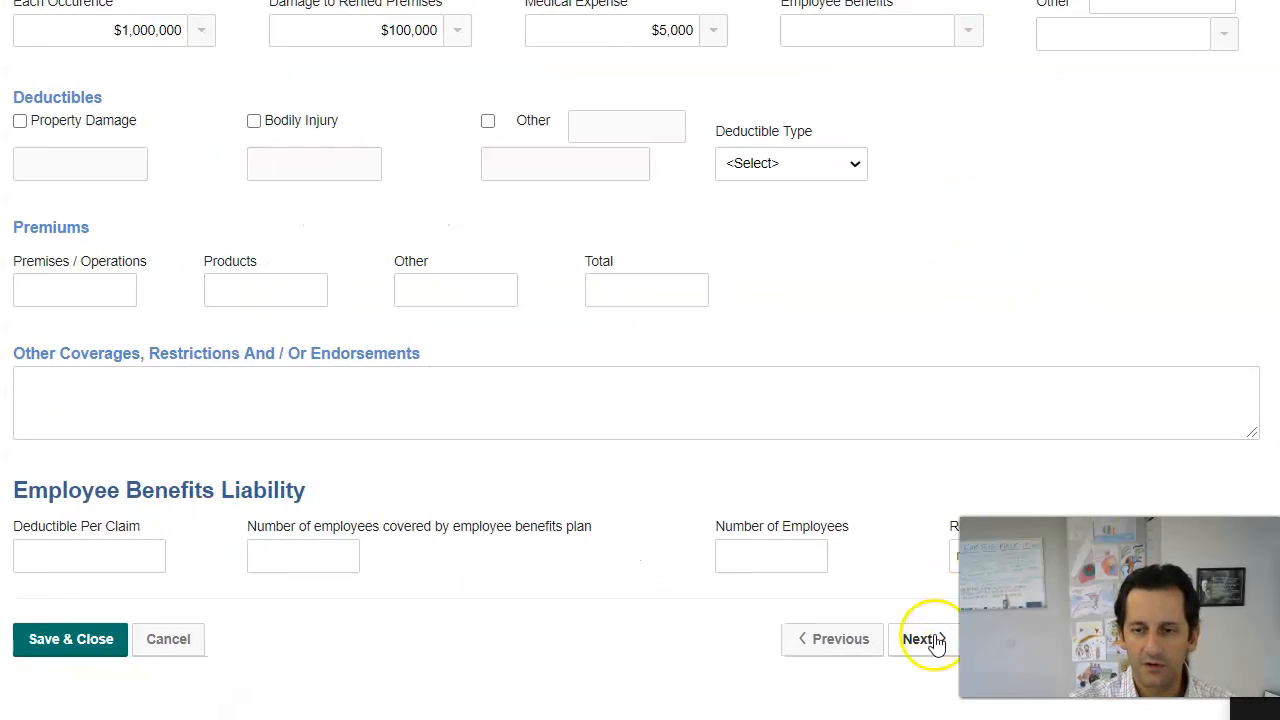
Step: Continue to GL Class Codes and add a new class code entry for location 1
click(922, 639)
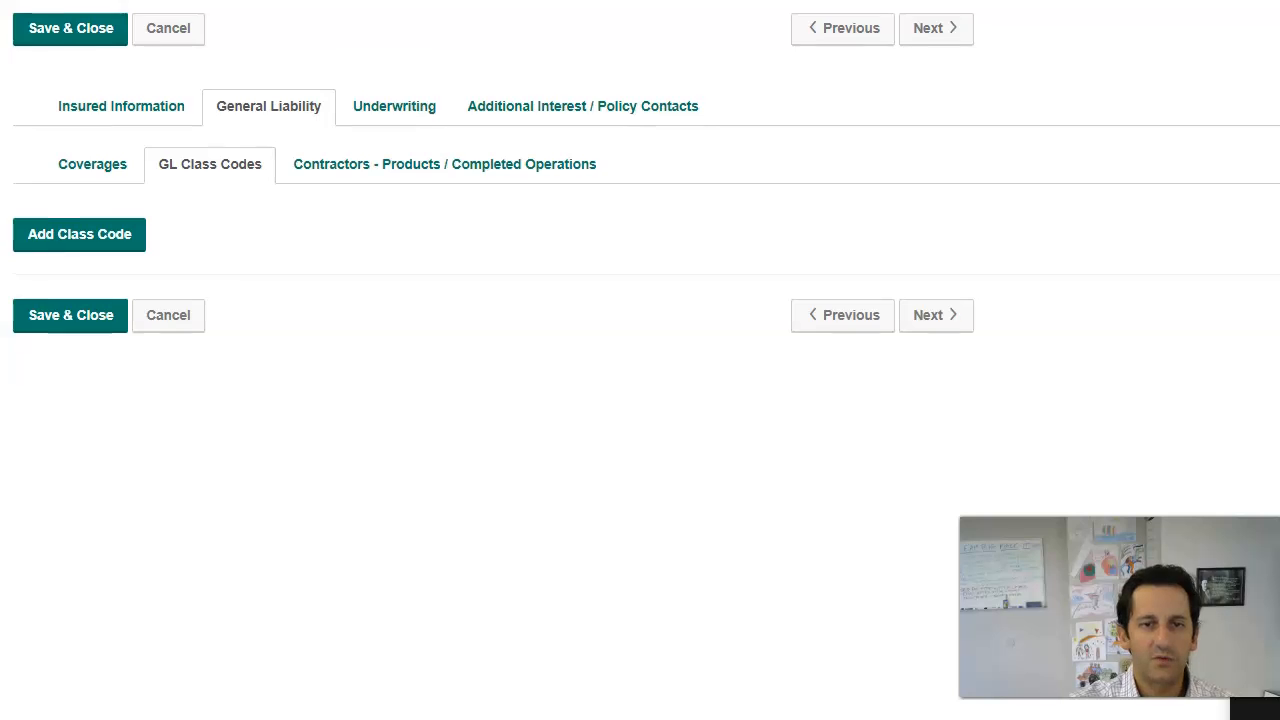
click(166, 300)
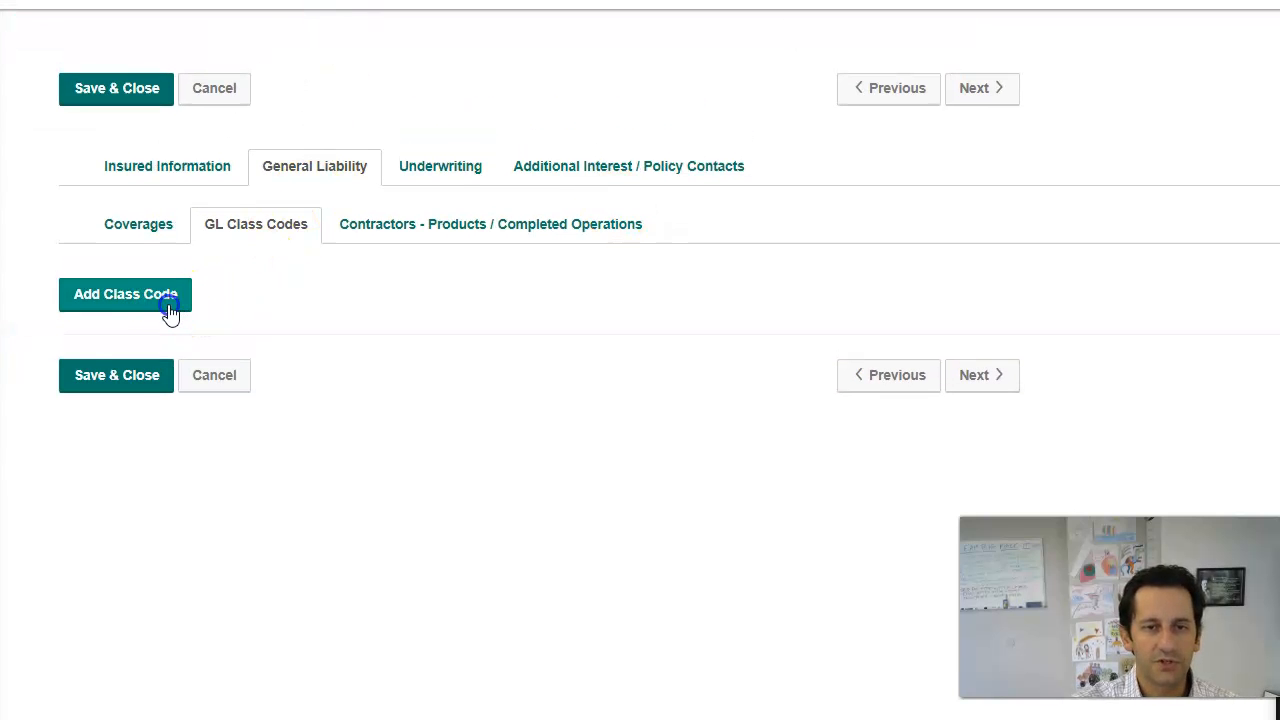
click(160, 366)
click(167, 407)
Step: Leave the hazard number and class code empty and switch to the 'hurricane laura' Google tab
click(251, 364)
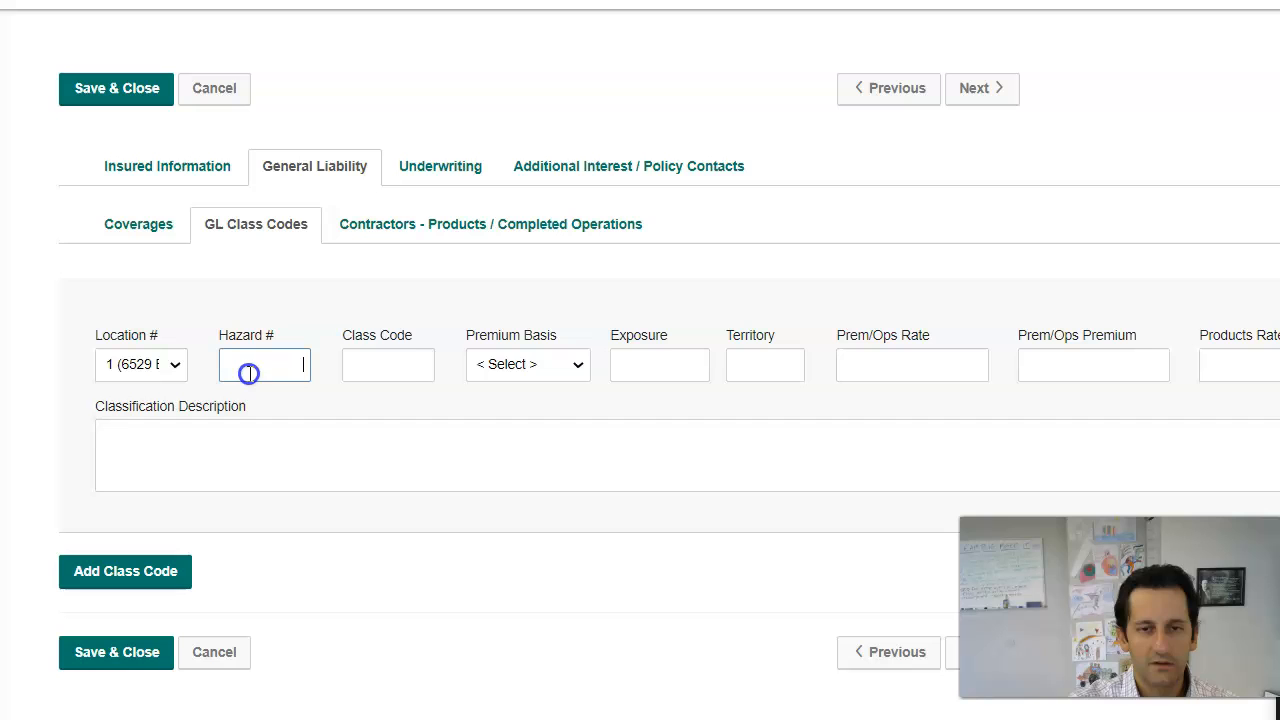
click(394, 360)
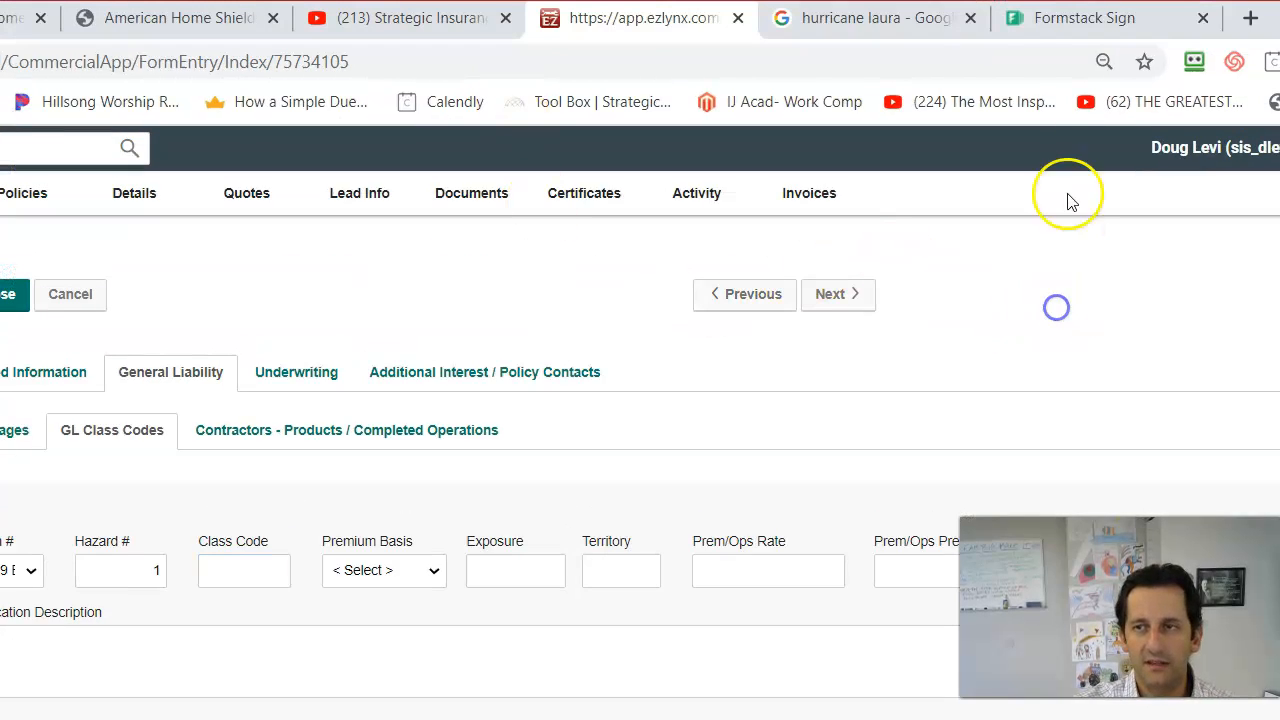
click(920, 14)
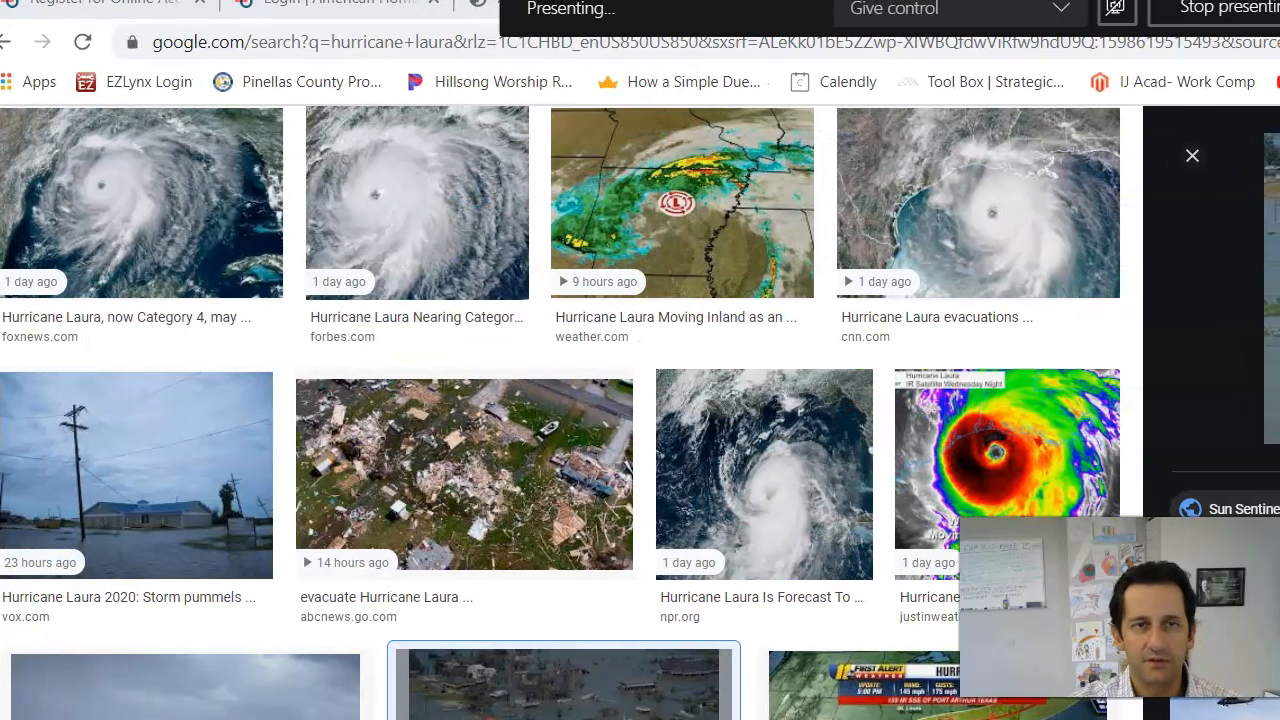
Step: Search Google for 'motel liability class code' and copy the Hotels and Motels code 45192
click(417, 42)
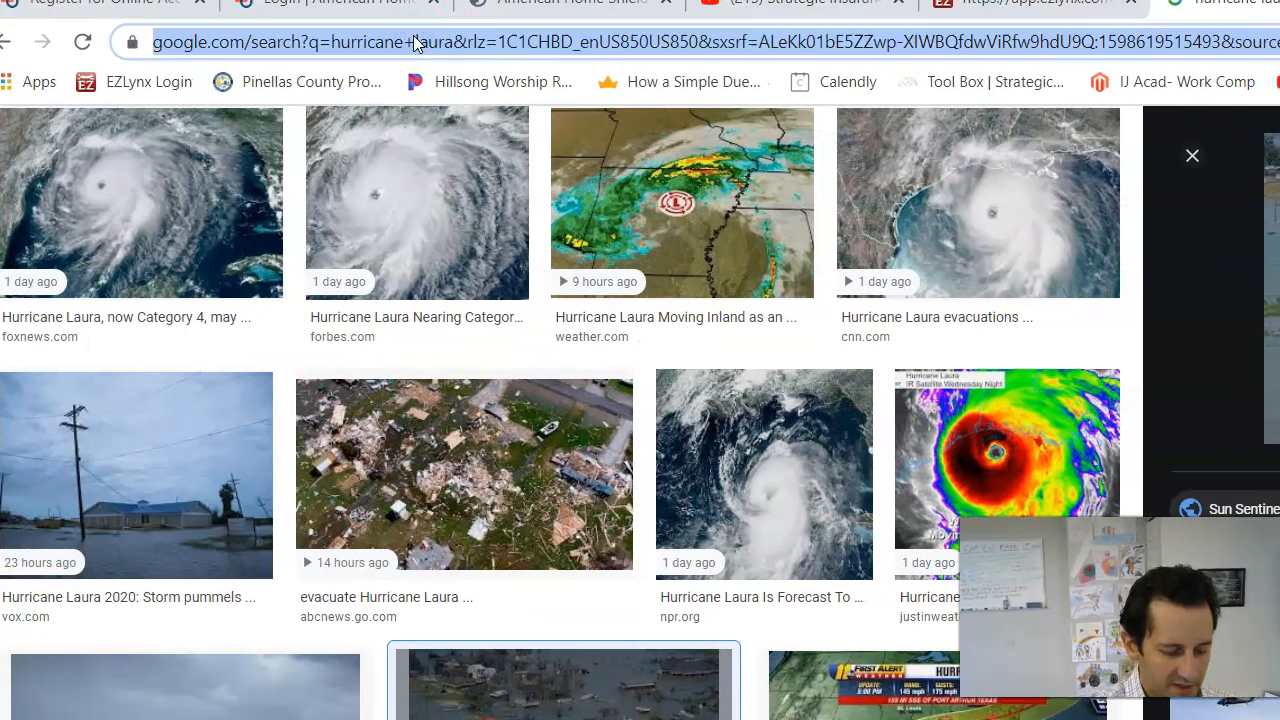
text(motel )
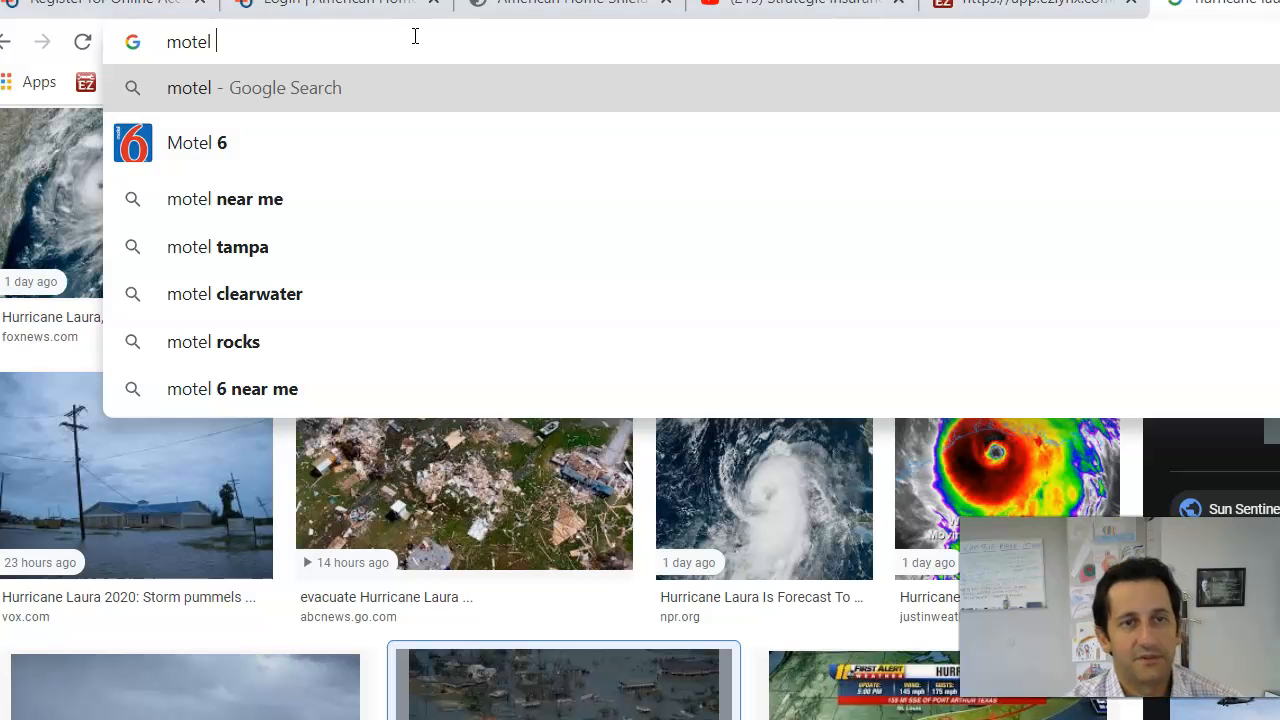
text(l)
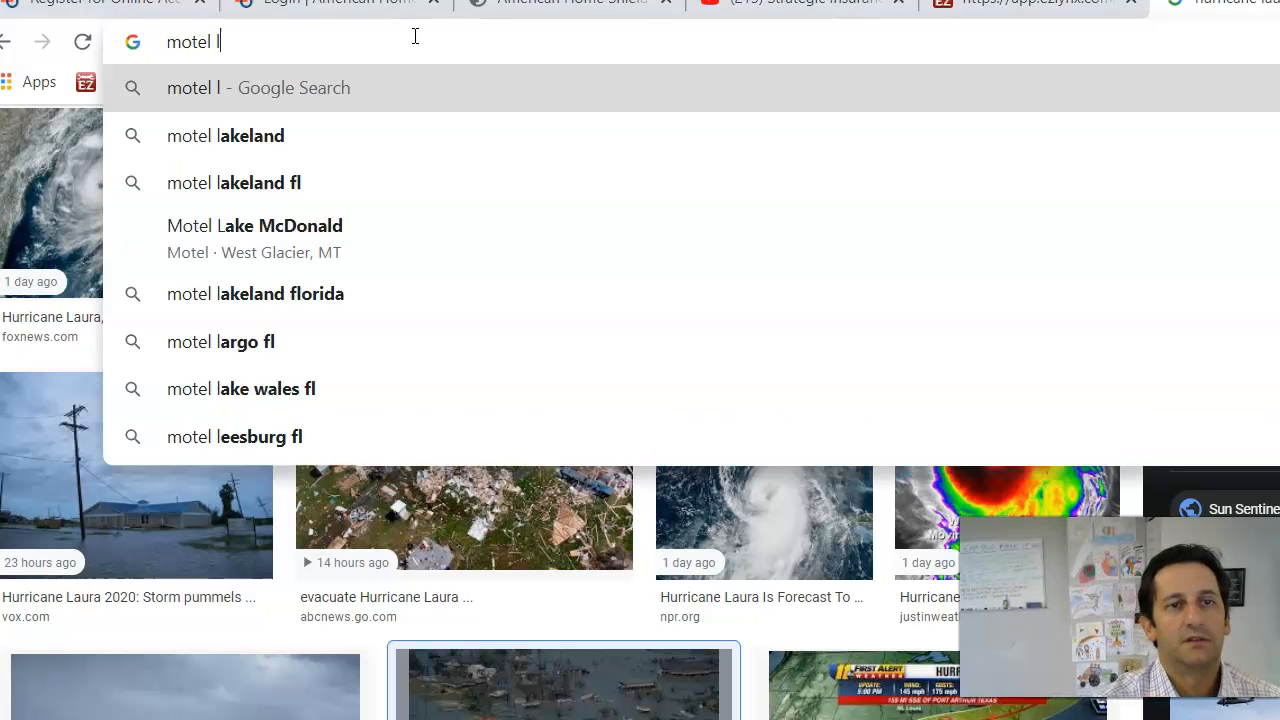
text(iability class code)
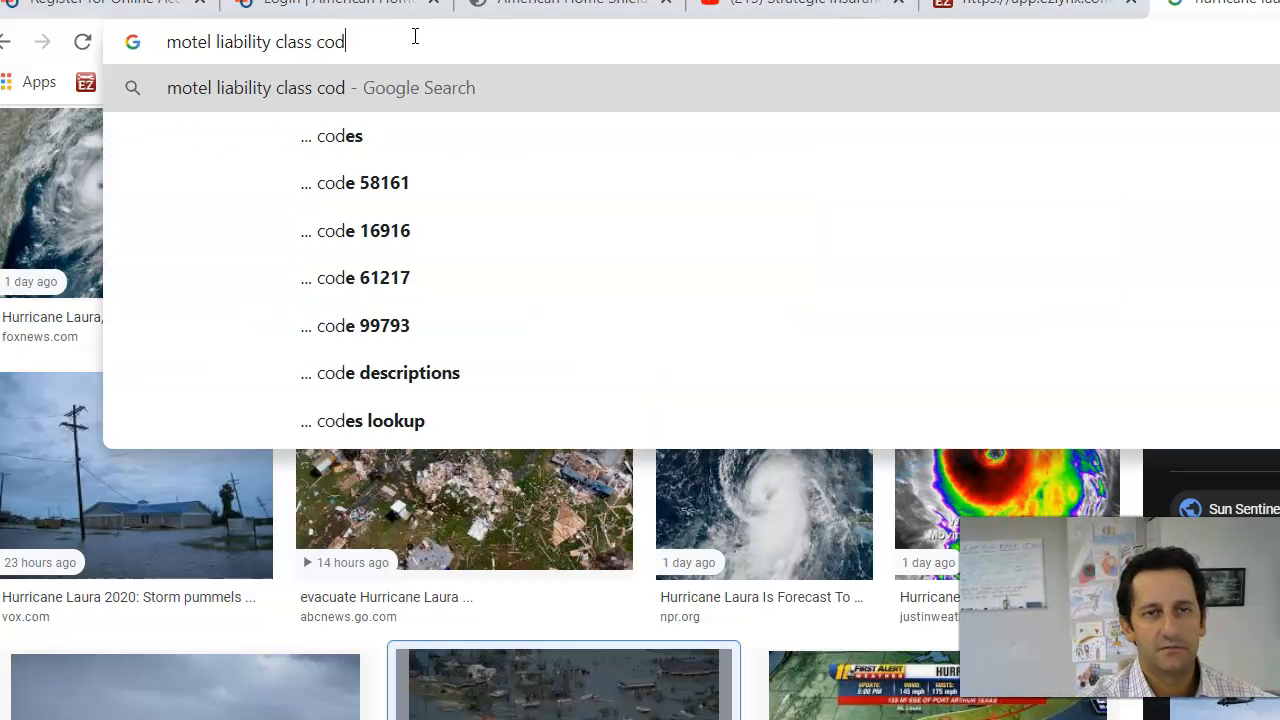
key(Return)
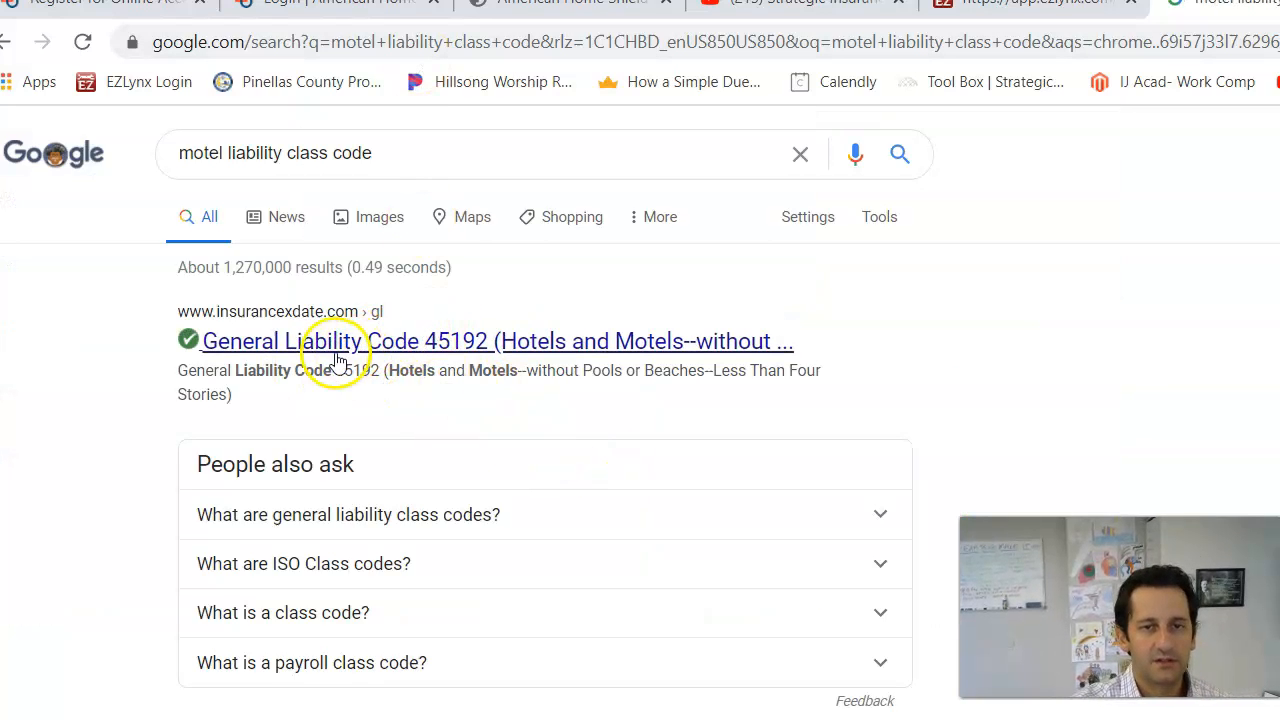
click(370, 367)
right_click(378, 369)
click(395, 373)
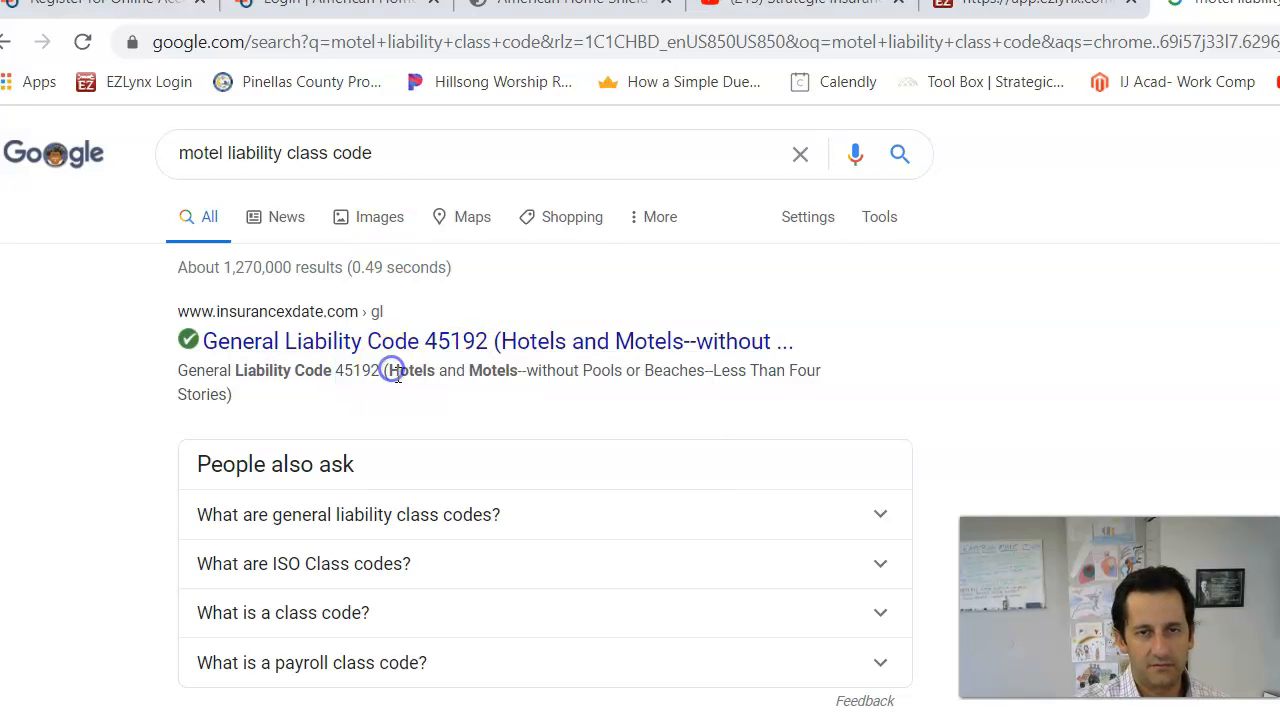
right_click(367, 370)
click(390, 395)
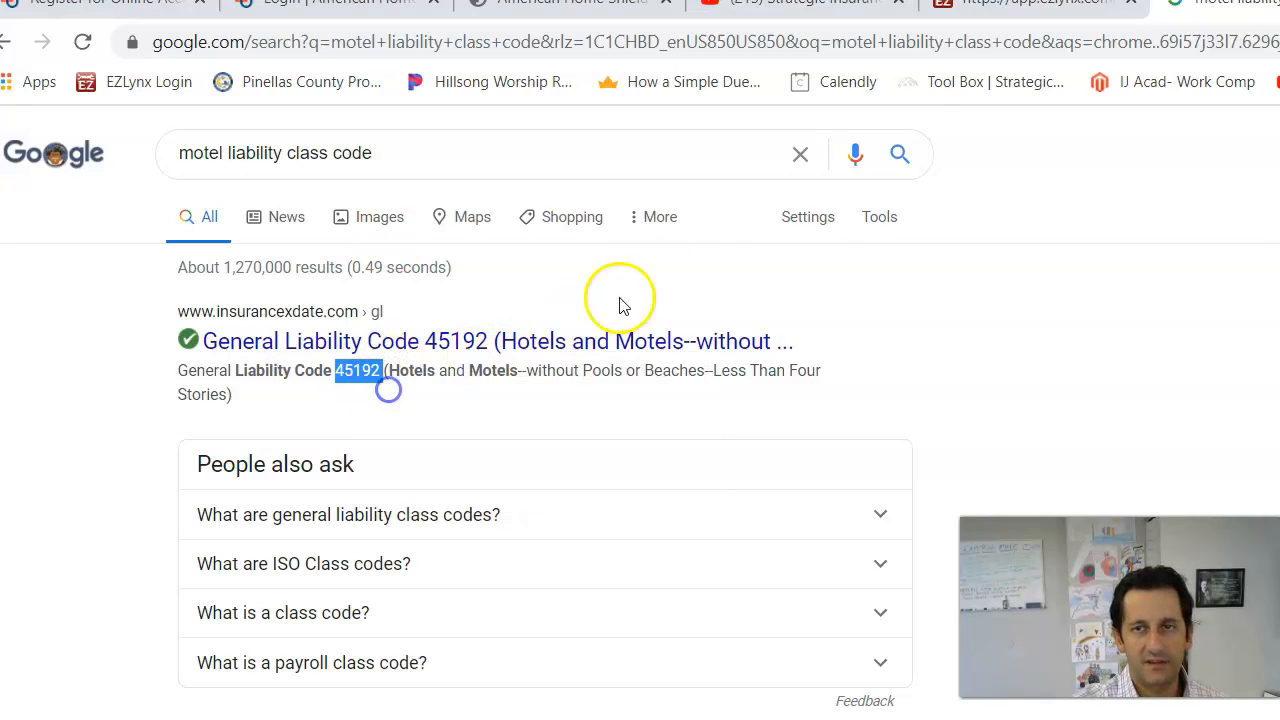
click(1034, 5)
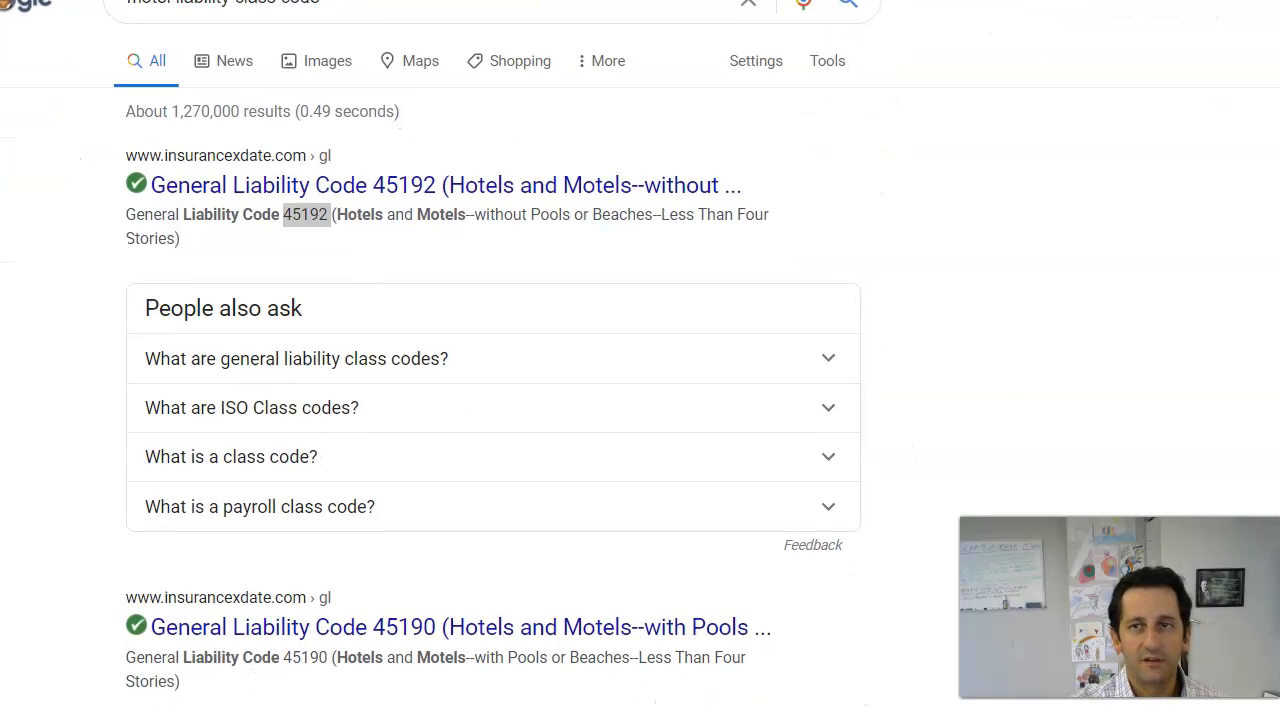
Step: Paste class code 45192 and choose Unit as the premium basis
click(573, 398)
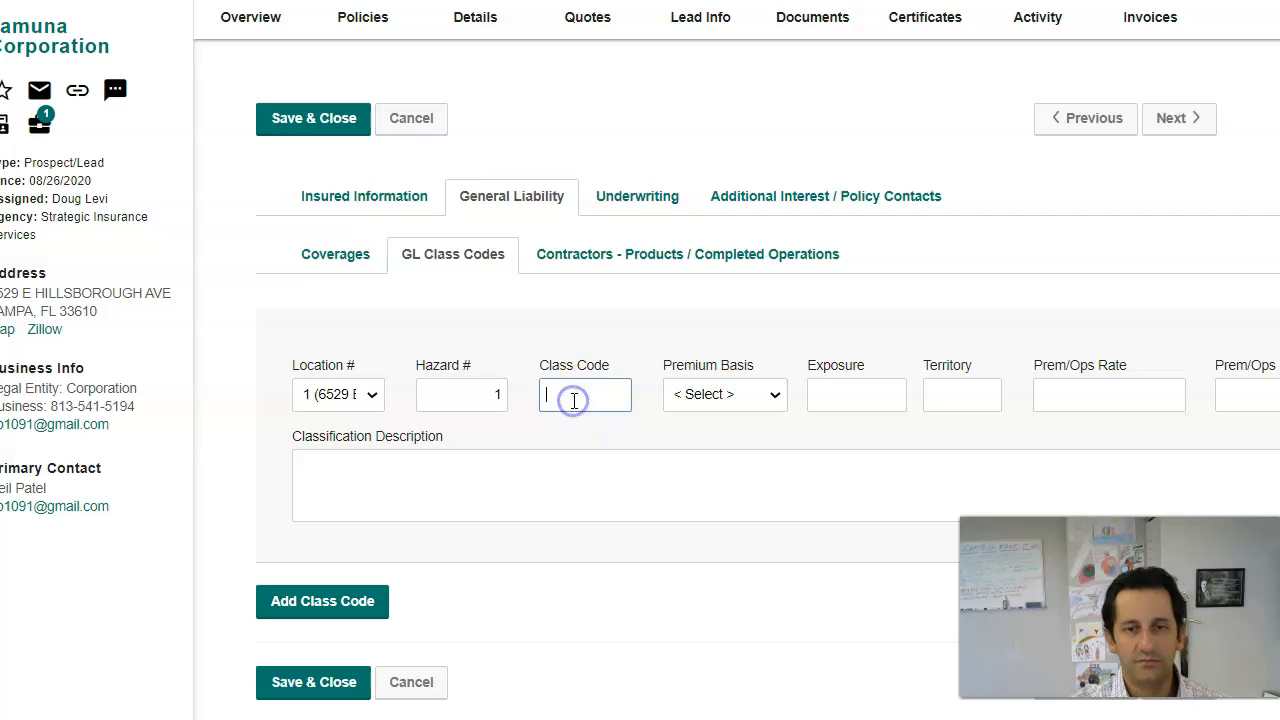
click(630, 474)
click(871, 390)
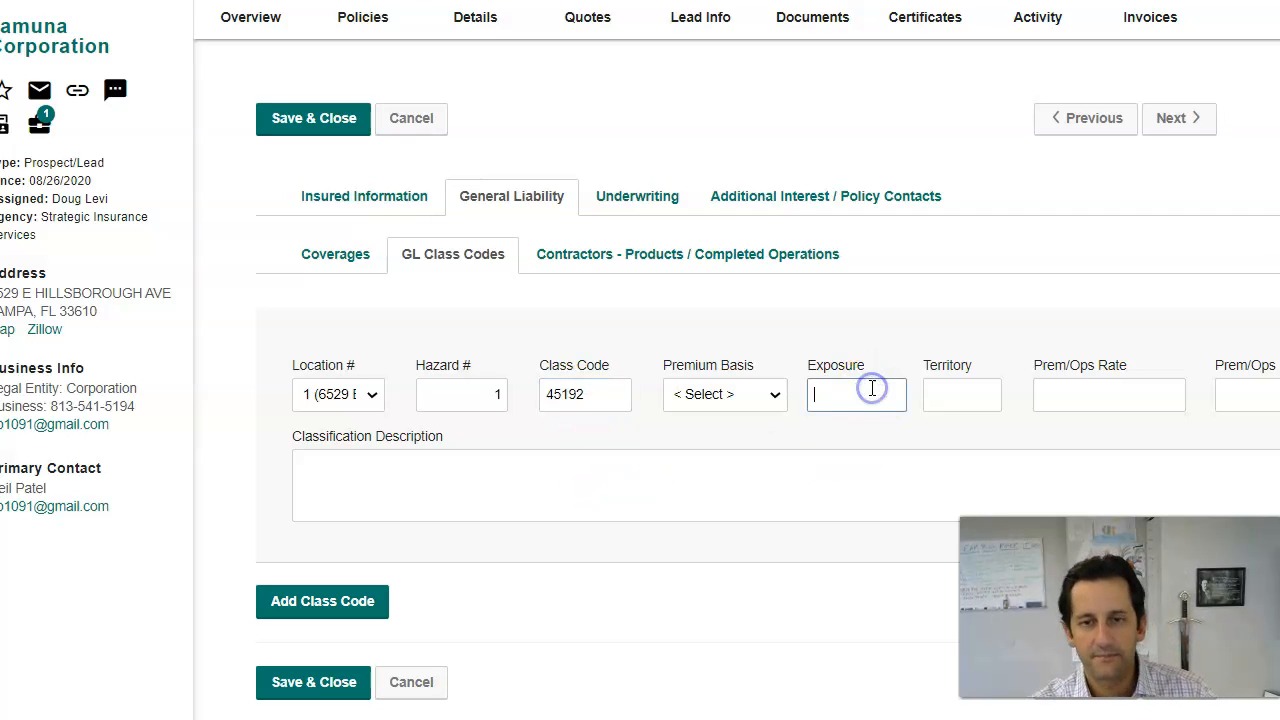
click(752, 398)
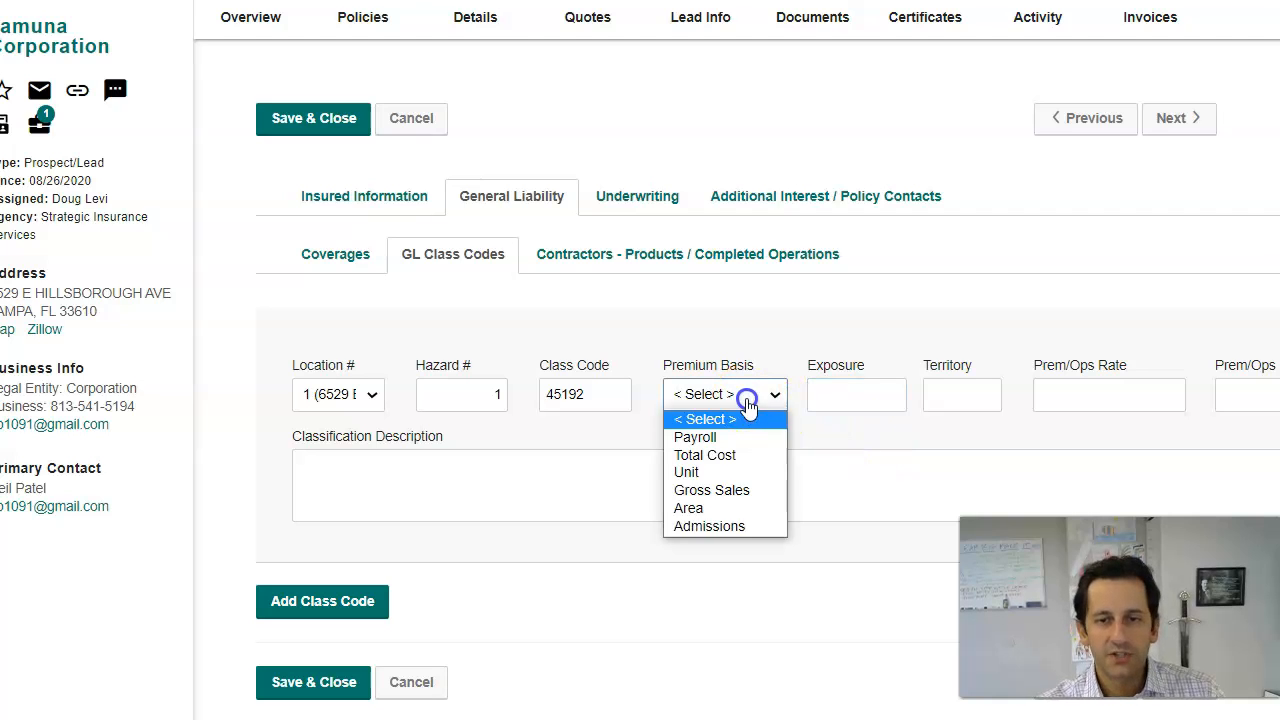
click(748, 398)
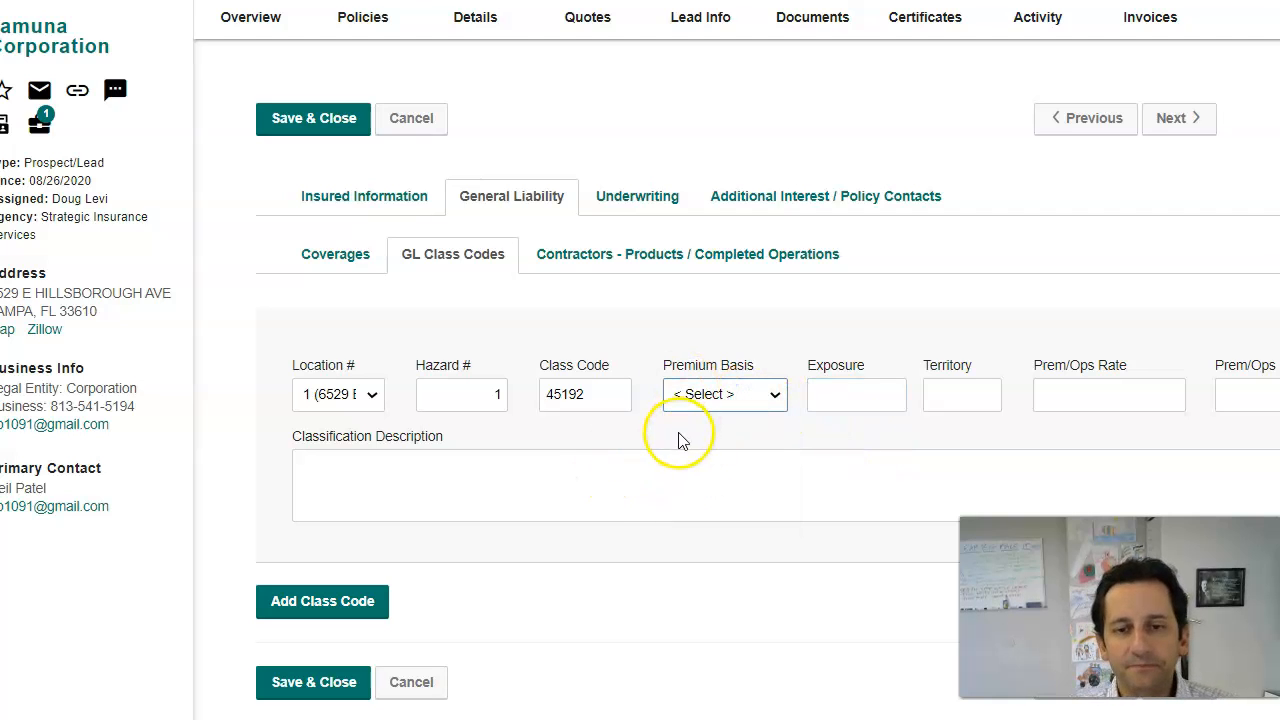
click(724, 398)
click(741, 402)
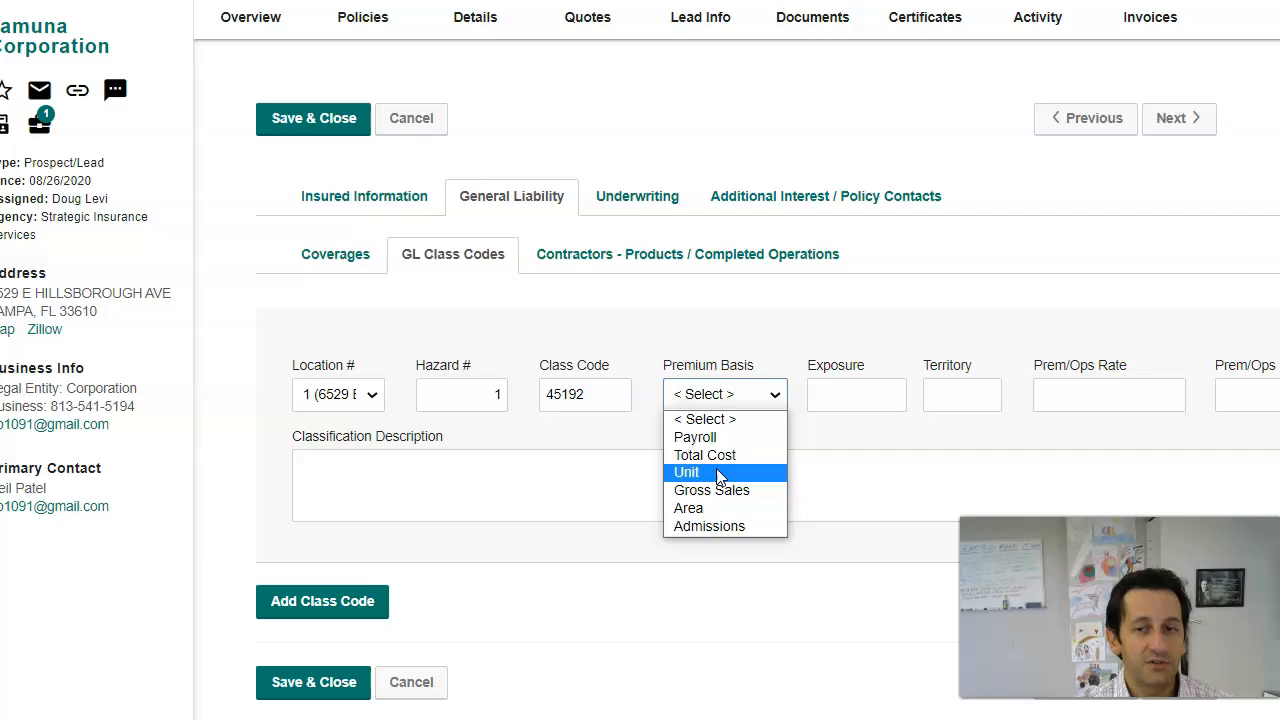
click(717, 474)
Step: Enter an exposure of 26 and bring up the Jamuna Corp submission email
click(840, 385)
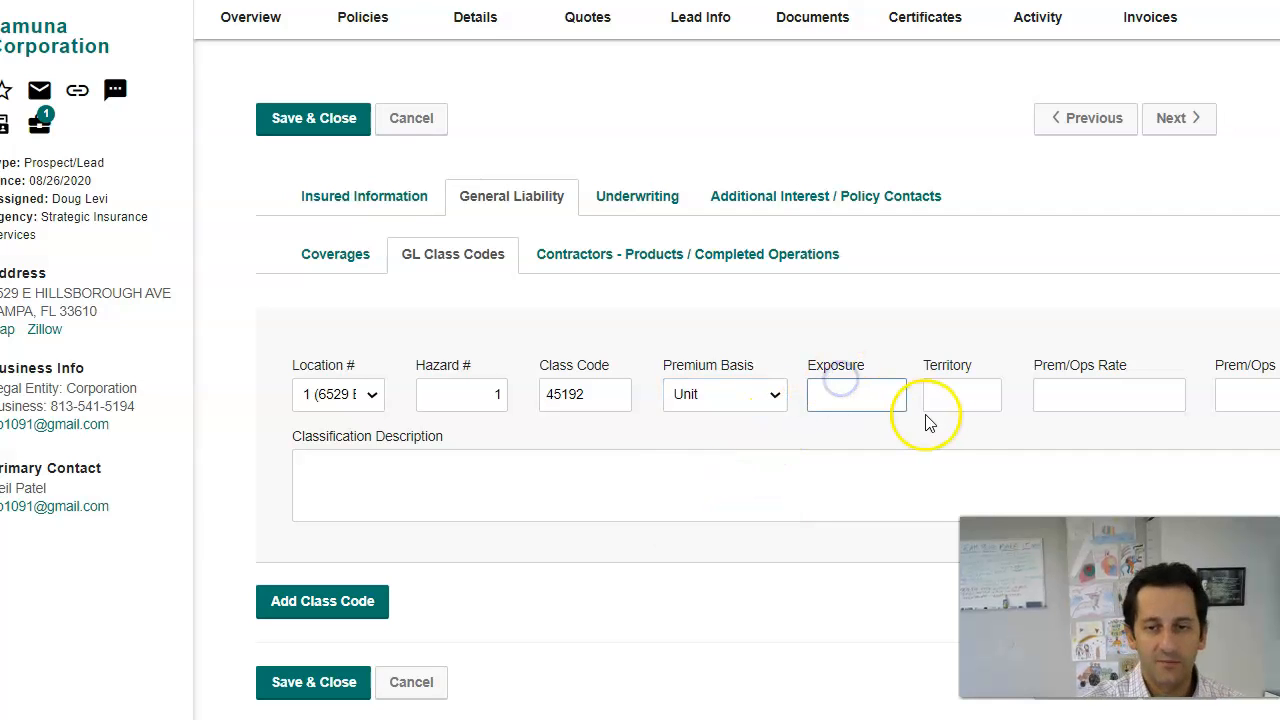
text(26)
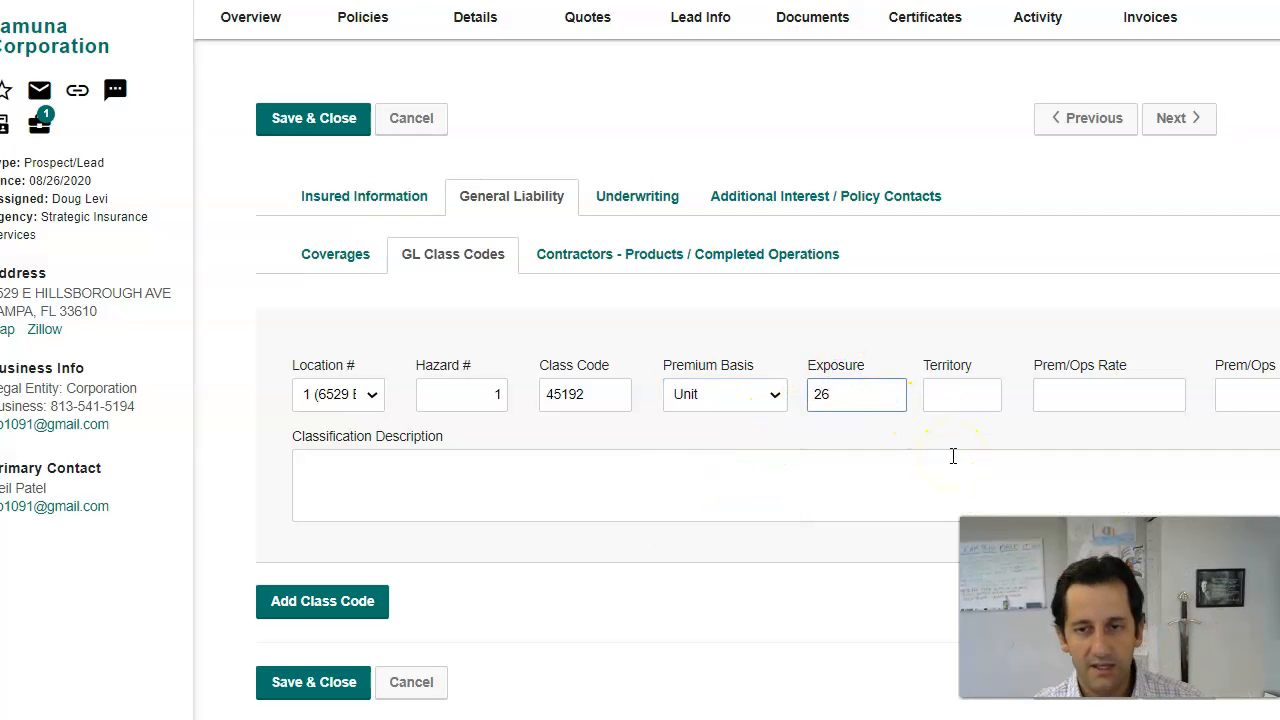
click(827, 480)
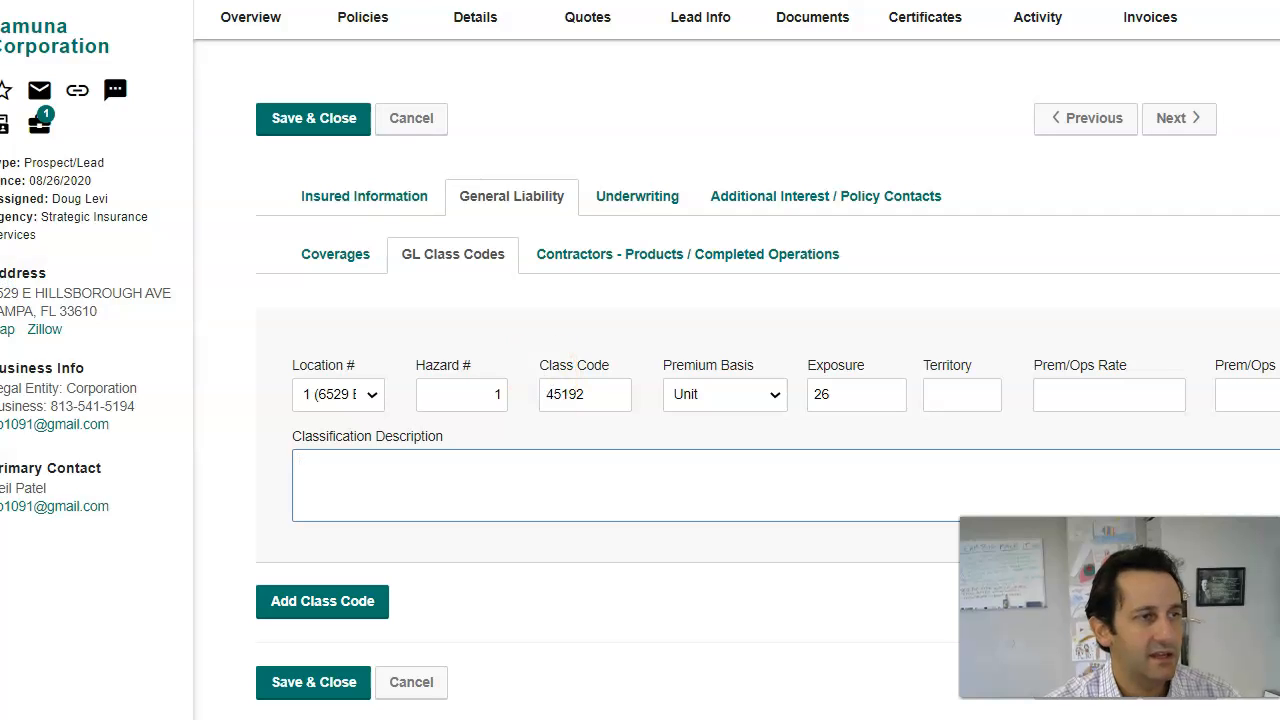
key(alt+Tab)
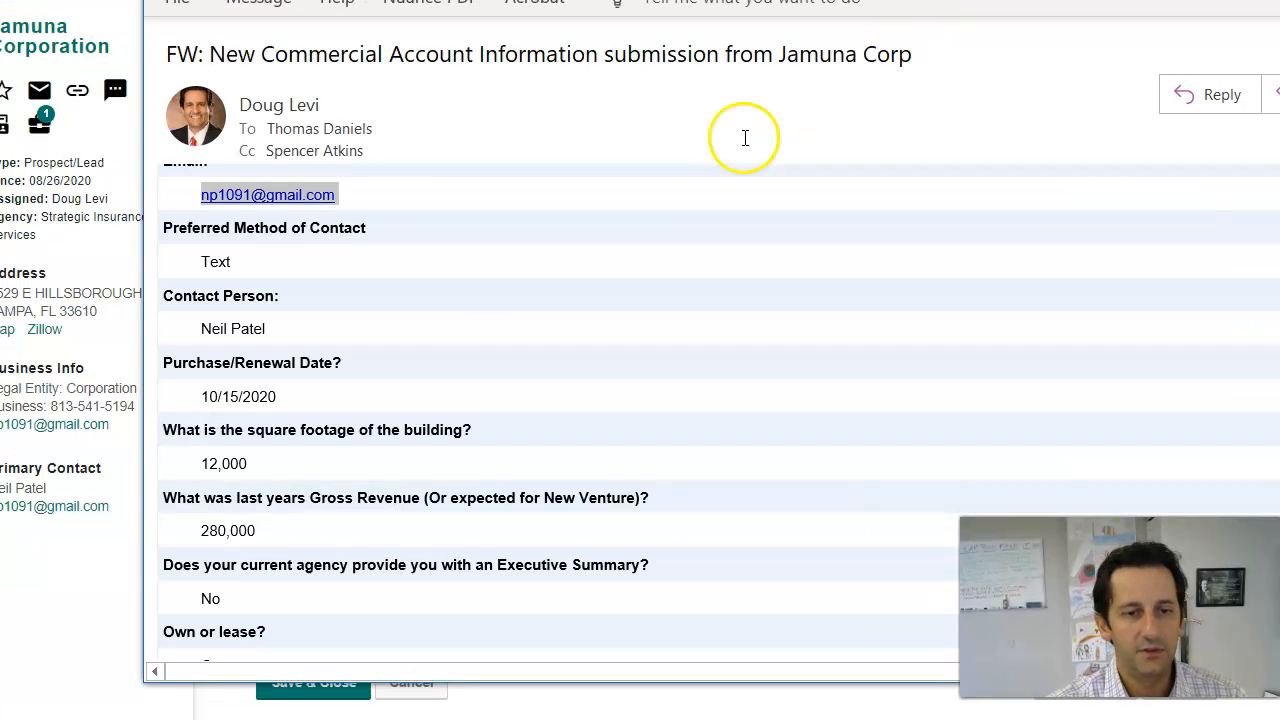
Step: Read through the Jamuna Corp submission email's business details, then close it
scroll(241, 530, down, 3)
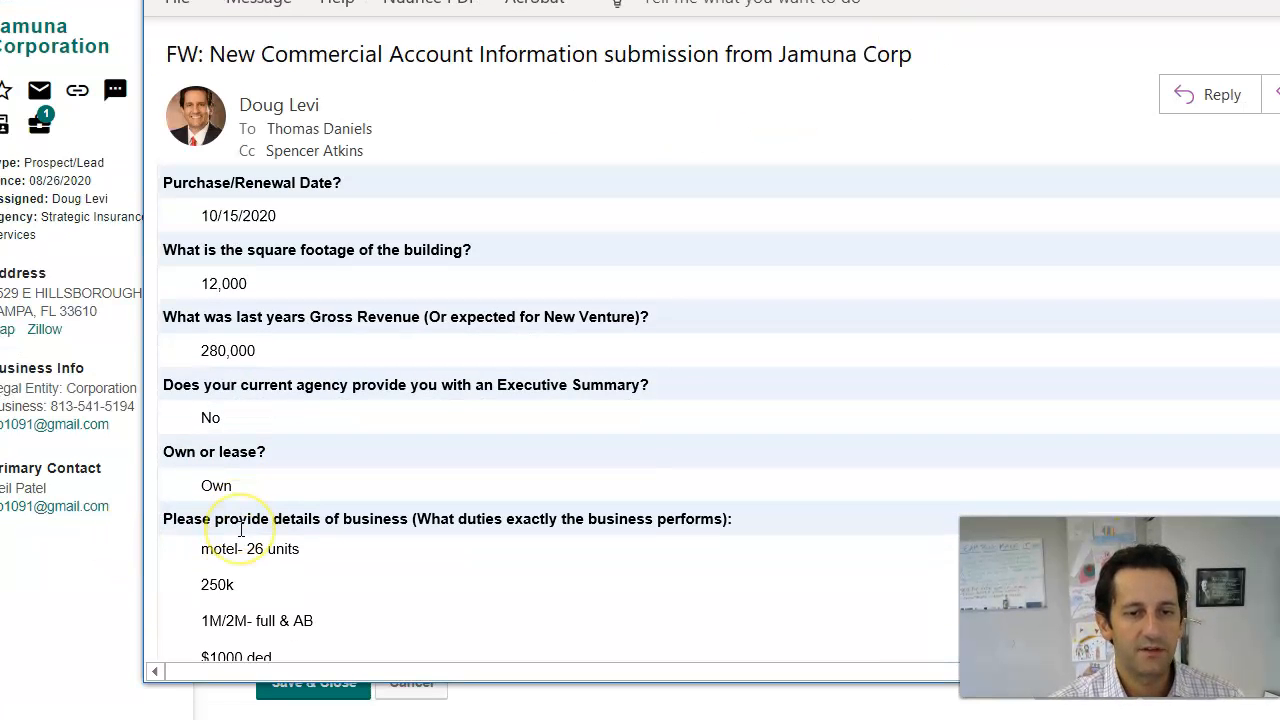
scroll(241, 530, down, 7)
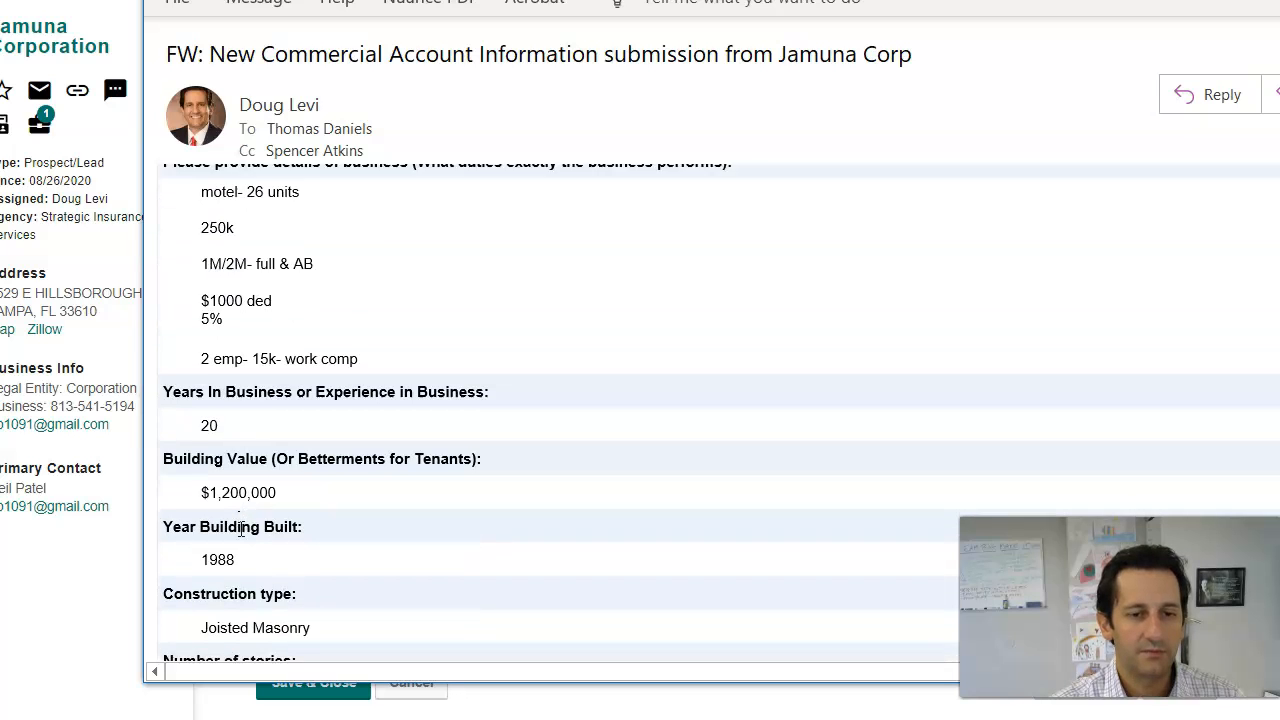
scroll(260, 557, down, 8)
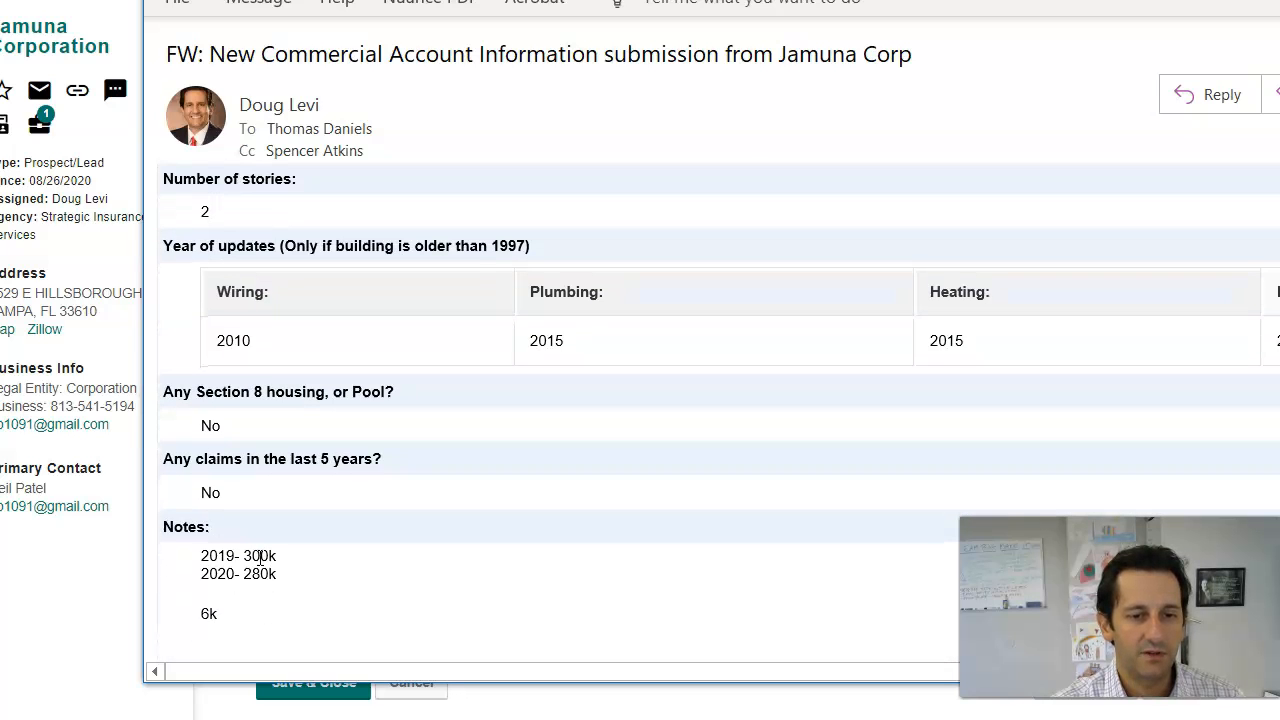
scroll(260, 557, up, 20)
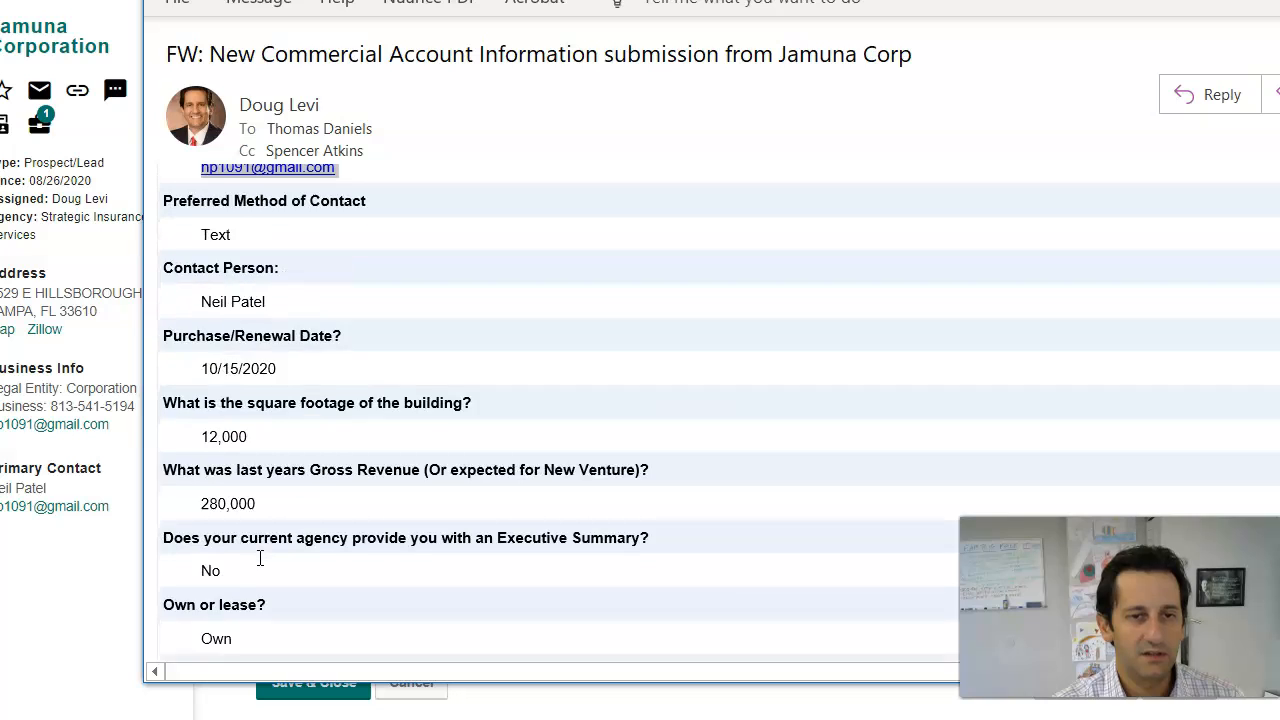
scroll(260, 557, up, 2)
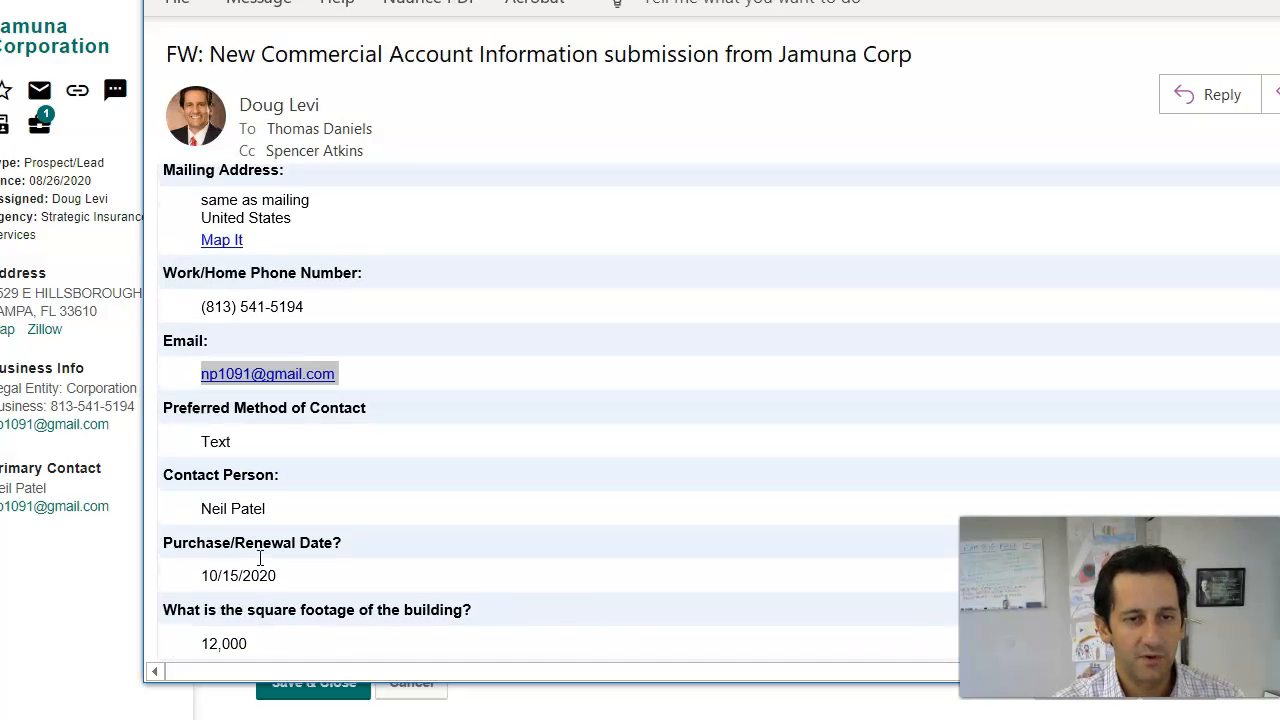
scroll(260, 557, down, 3)
scroll(260, 557, down, 2)
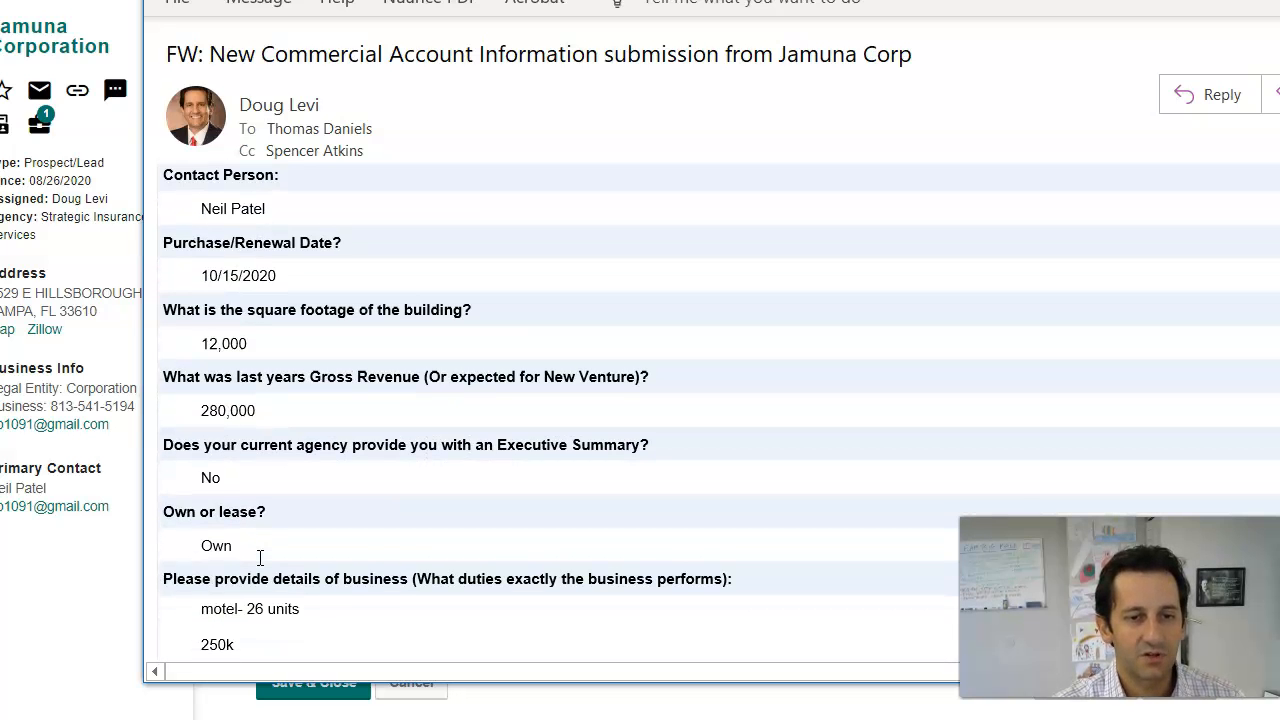
scroll(260, 557, down, 2)
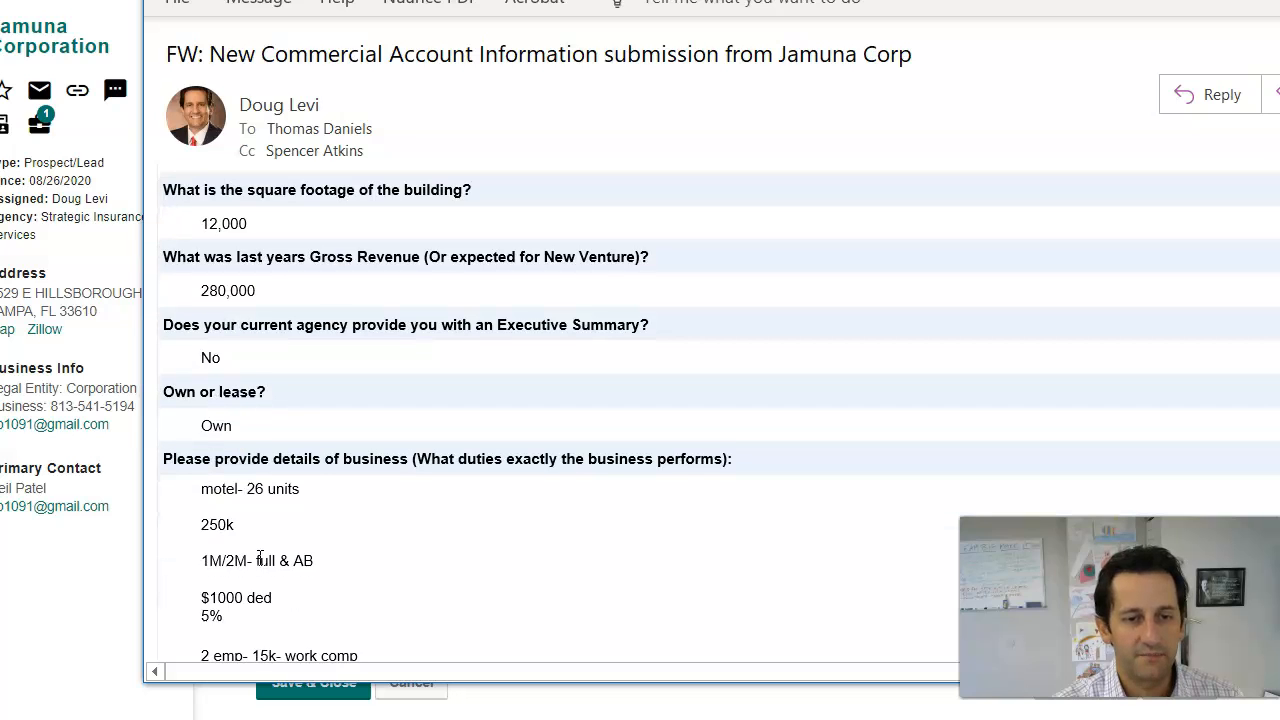
scroll(260, 557, down, 7)
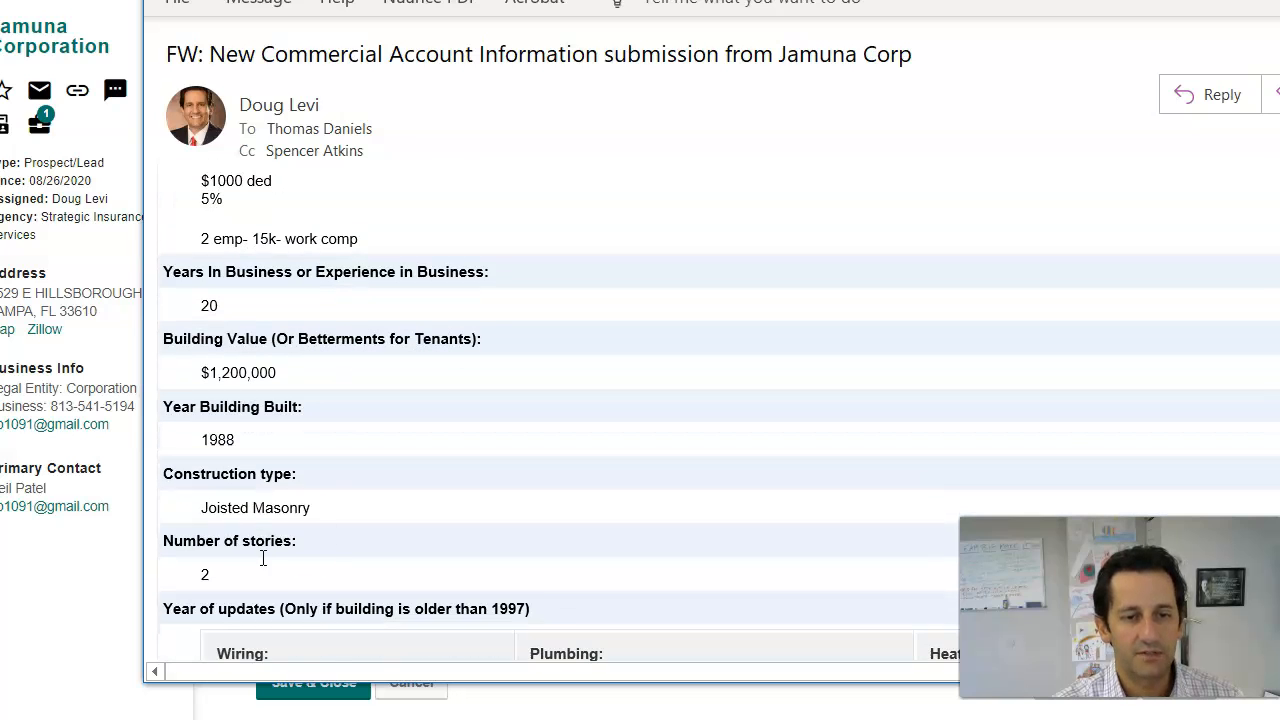
key(Escape)
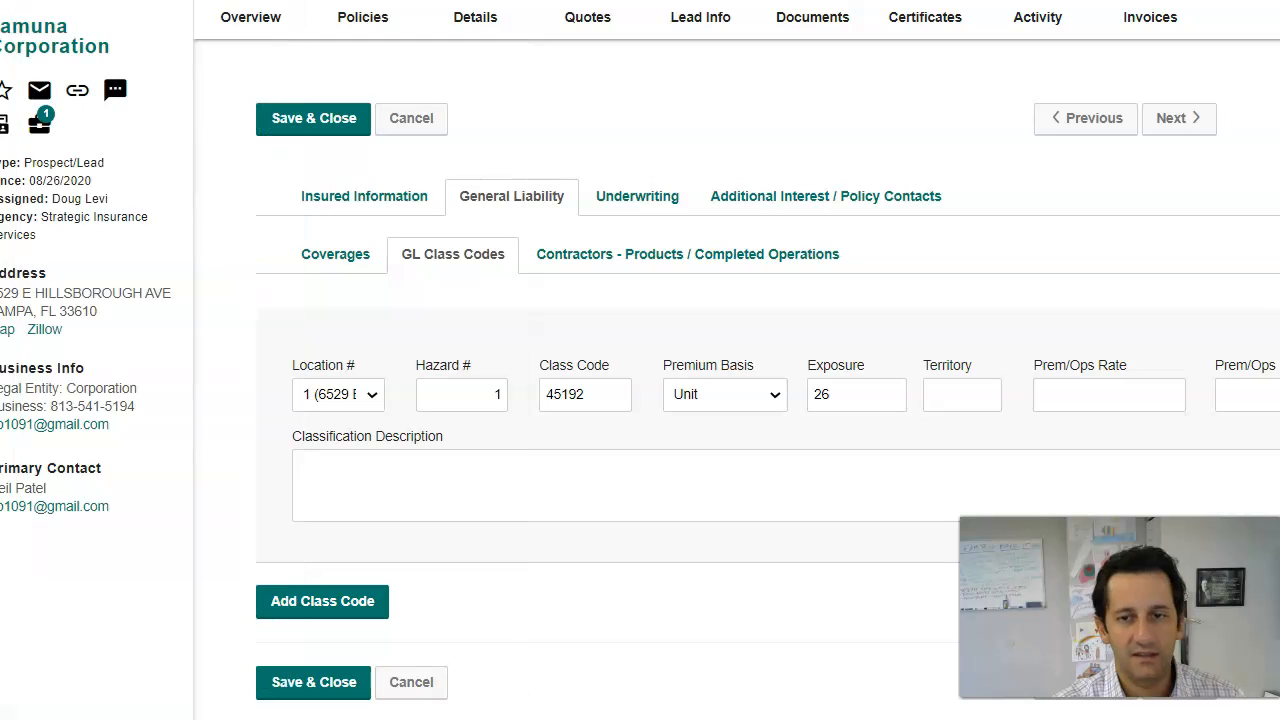
Step: Describe the classification as '26 Unit Motel, Revenue 300k, Payroll 25k' and open Contractors - Products / Completed Operations
click(385, 465)
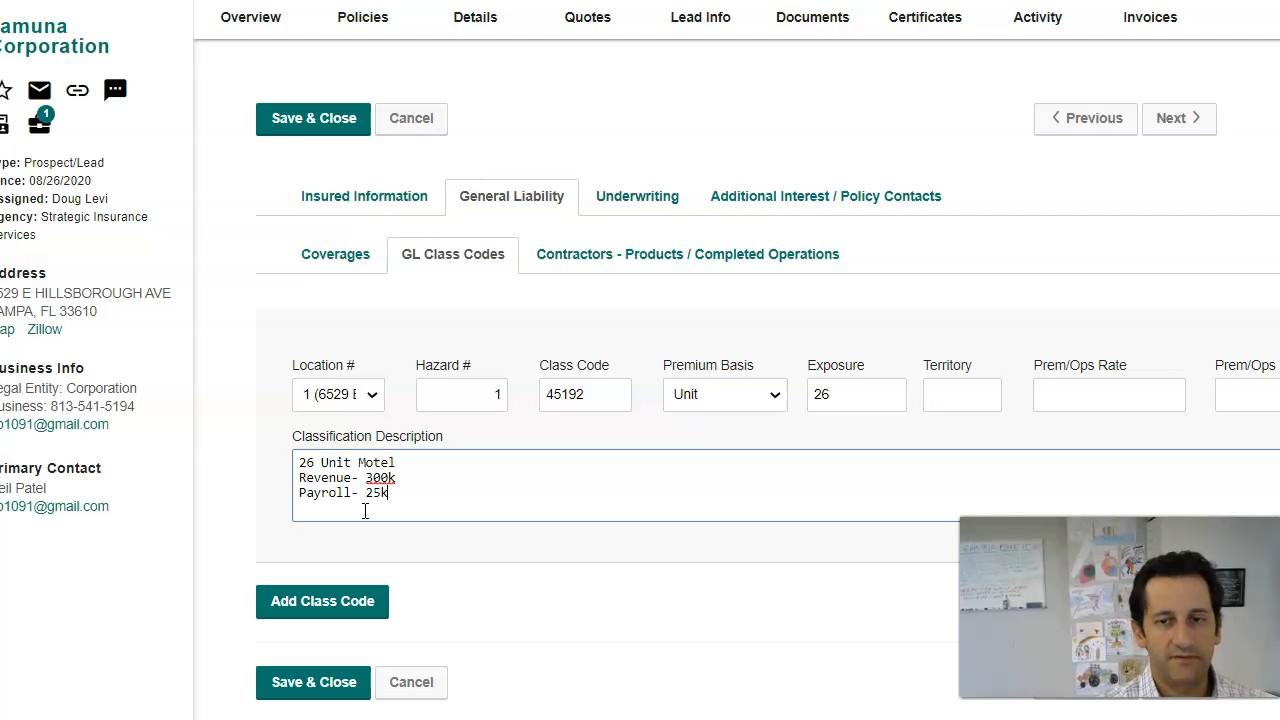
click(437, 480)
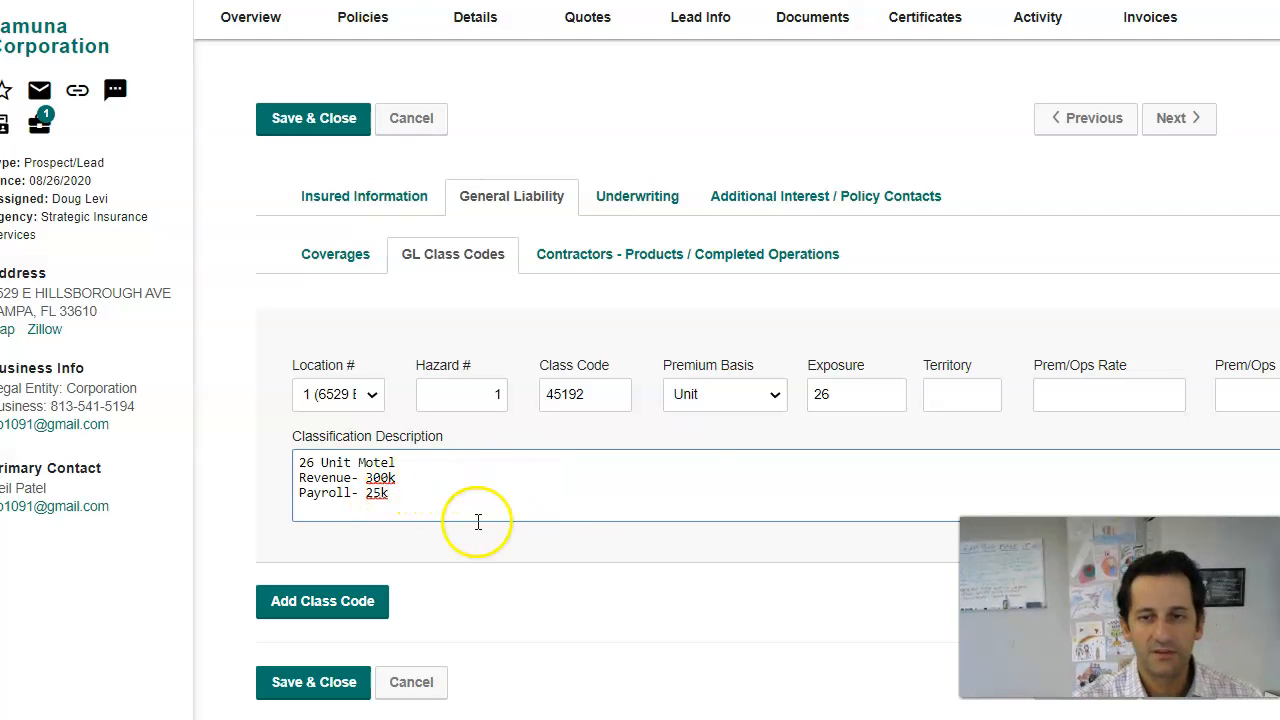
click(656, 272)
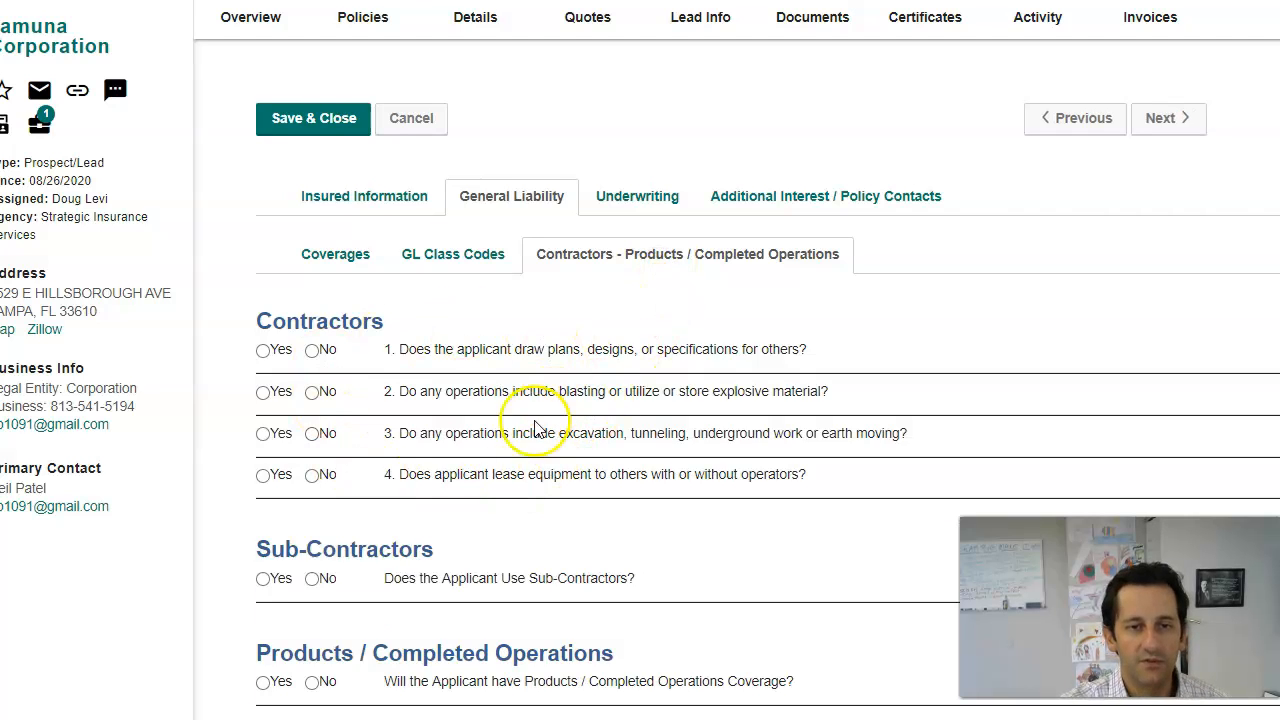
Step: Answer No to the plans, blasting, sub-contractor and products questions, then continue to Underwriting
scroll(431, 480, down, 1)
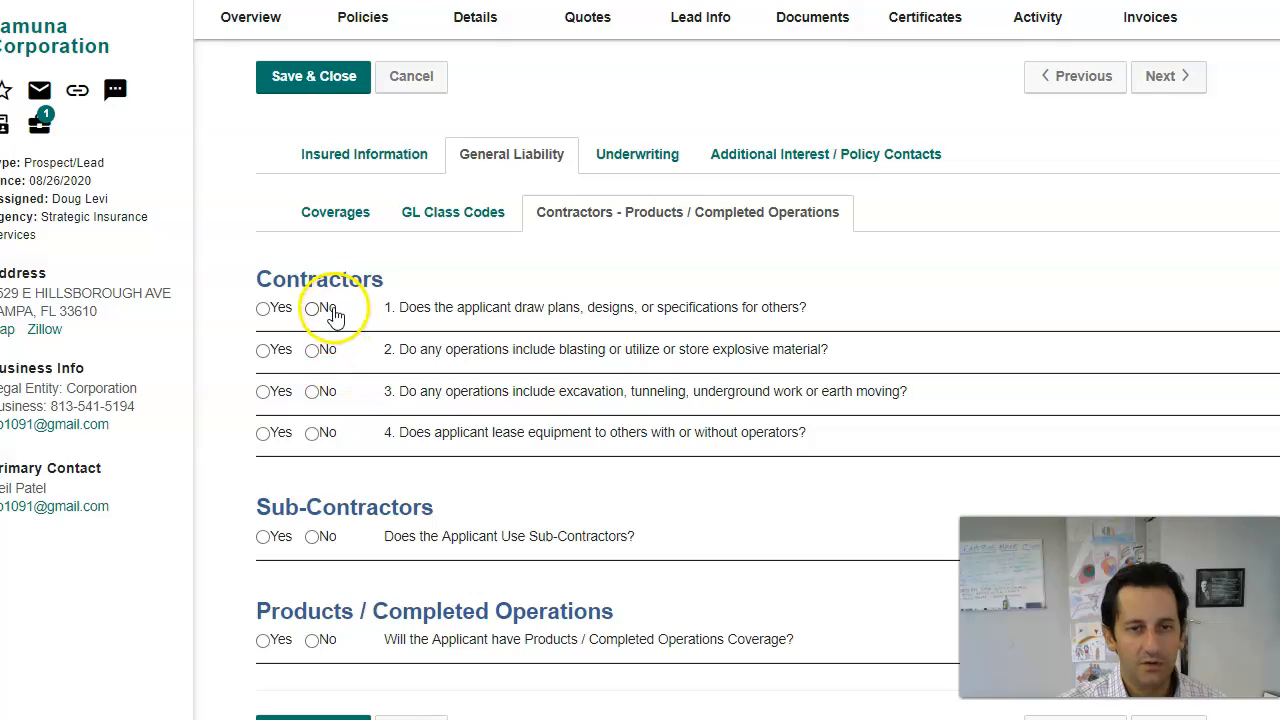
click(314, 309)
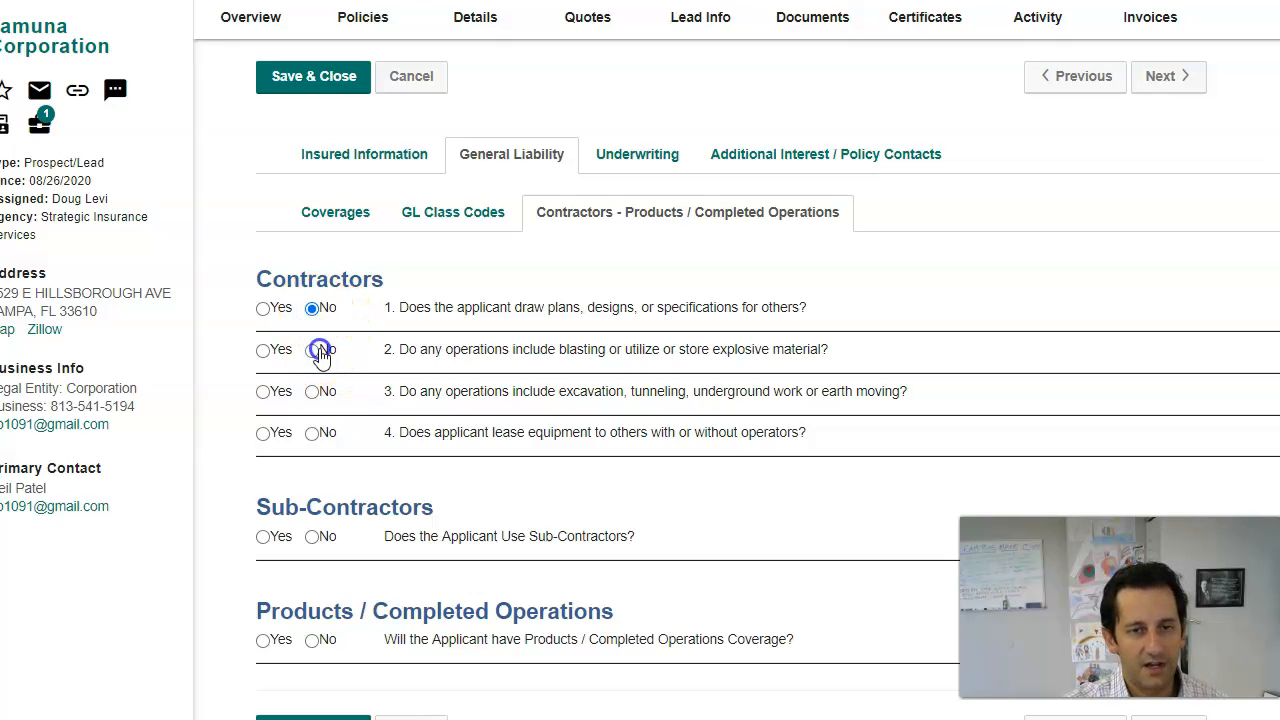
click(314, 537)
click(316, 641)
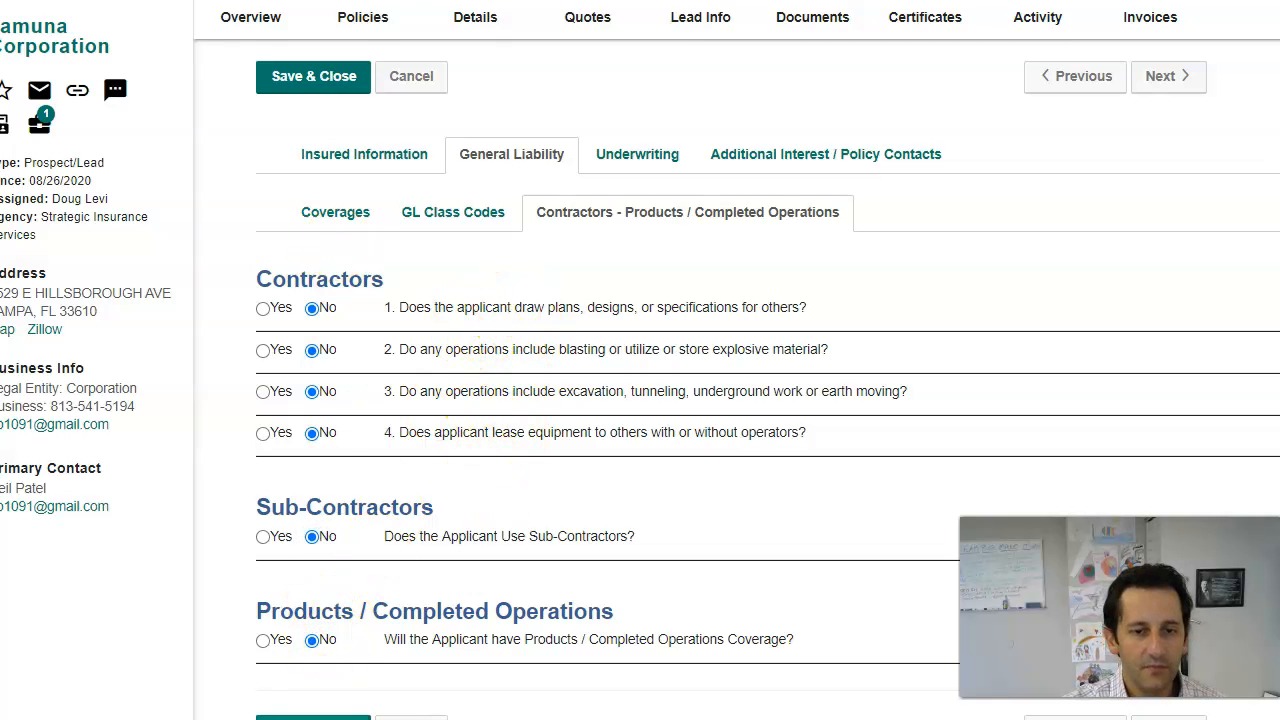
click(1168, 718)
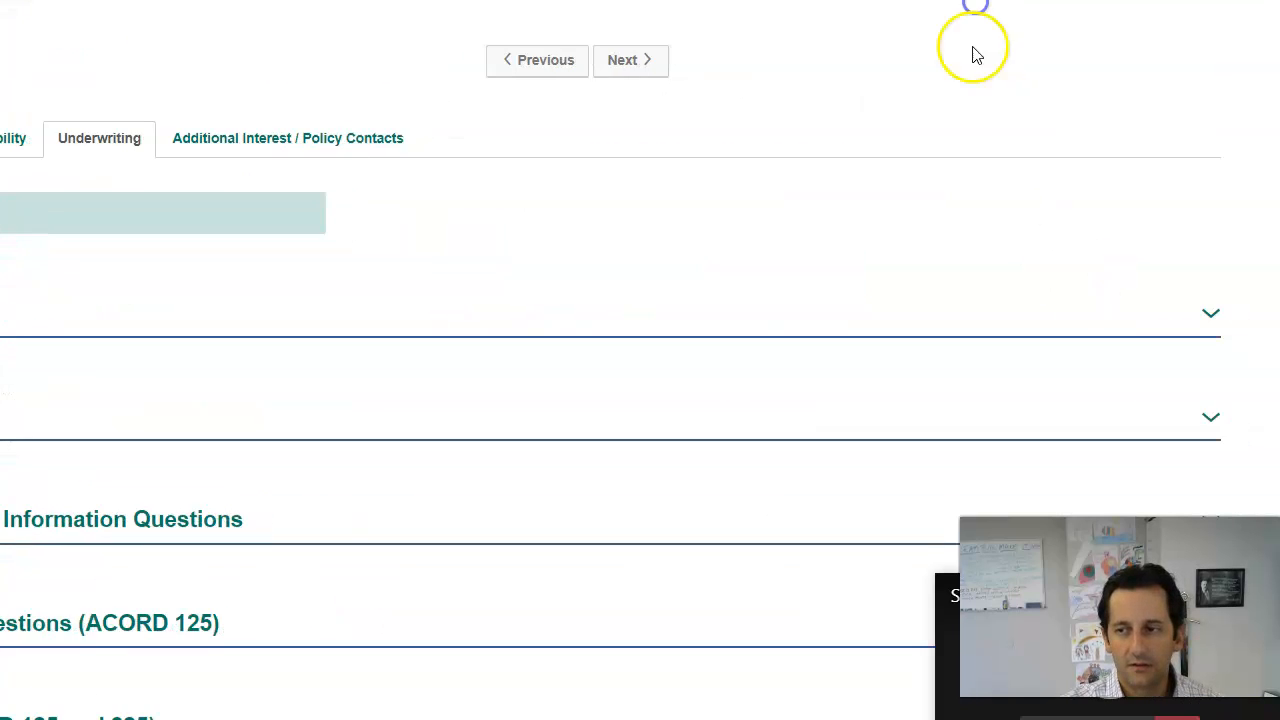
Step: Add a Genl Liability prior carrier entry for Lloyds Of London with policy number TBA
click(1178, 303)
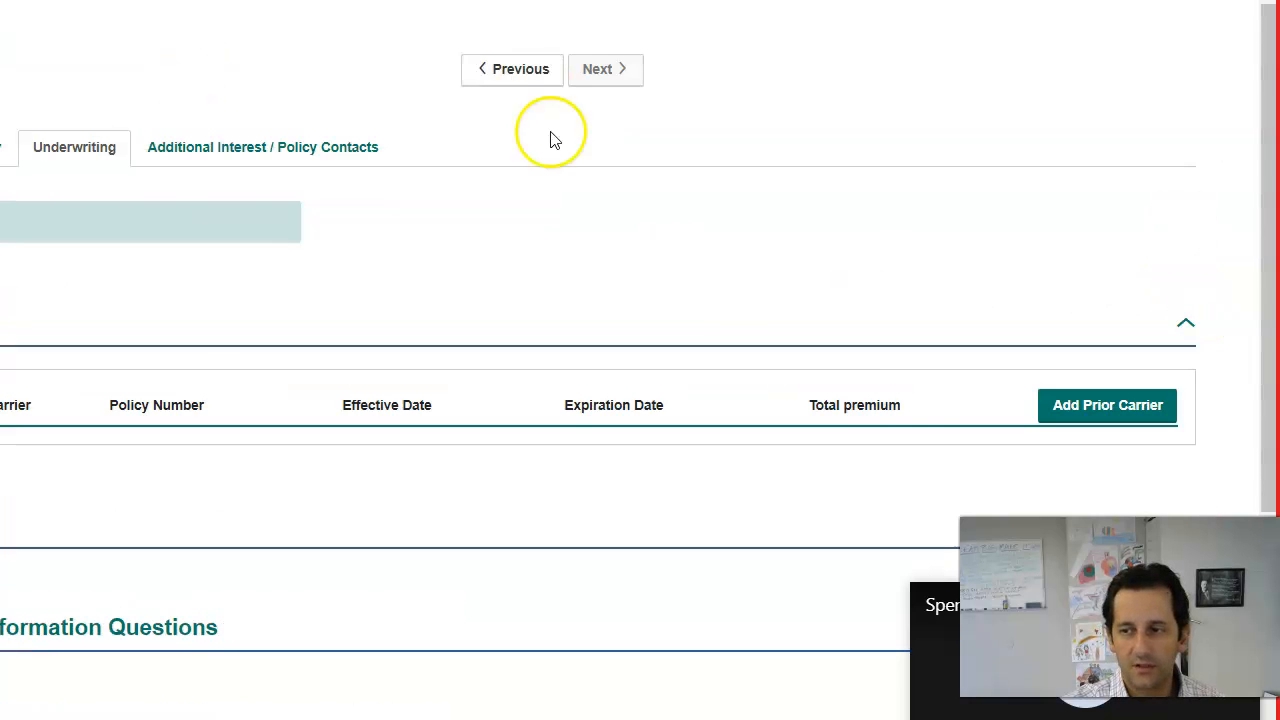
click(1084, 412)
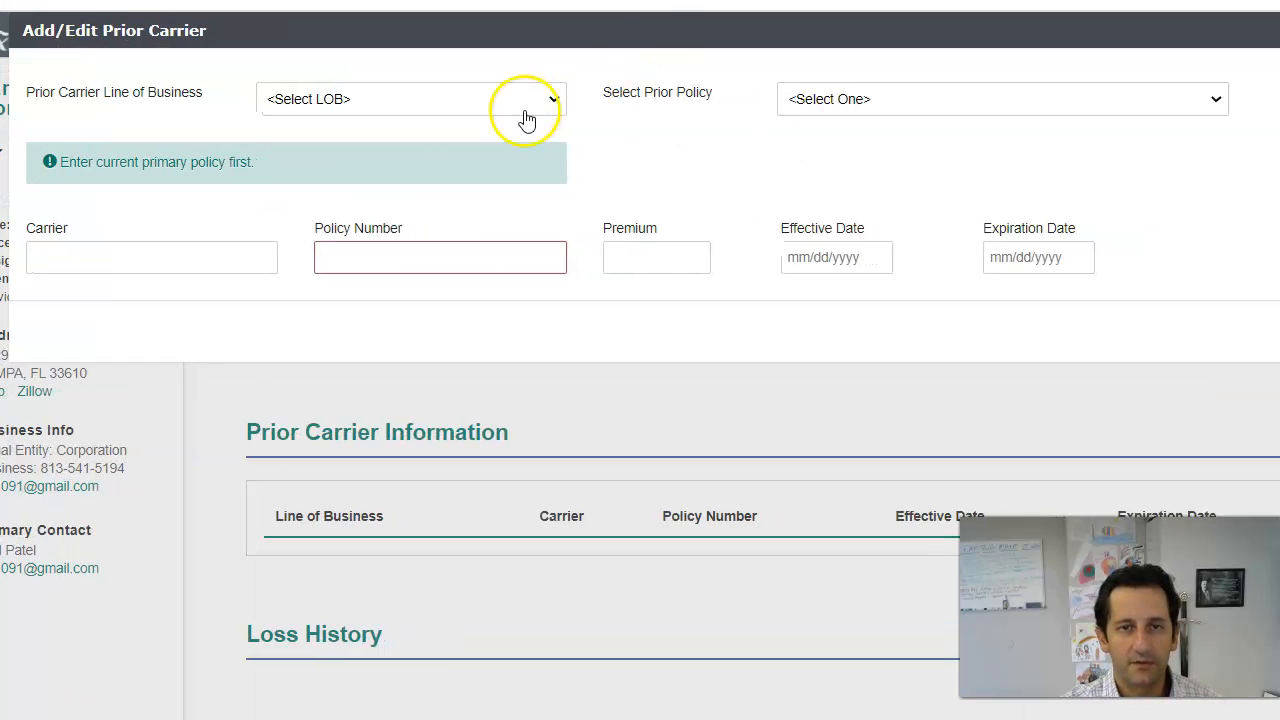
click(520, 104)
click(507, 142)
click(862, 97)
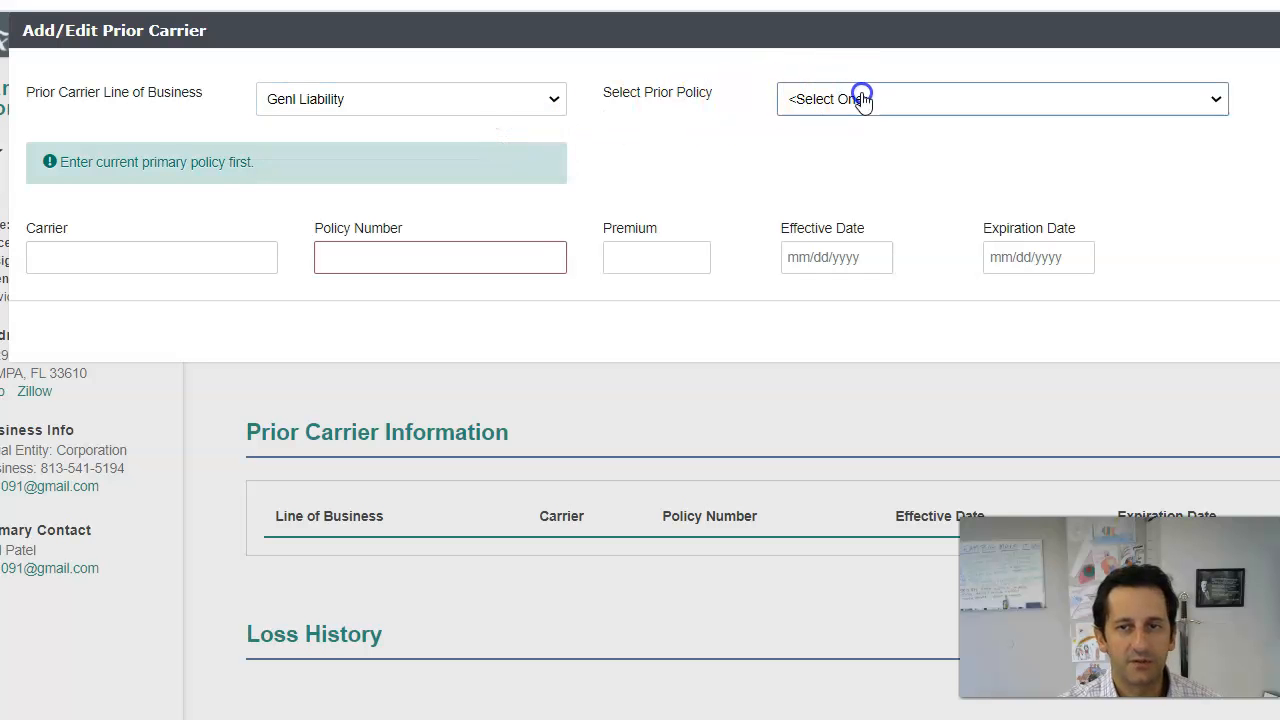
click(875, 97)
click(130, 266)
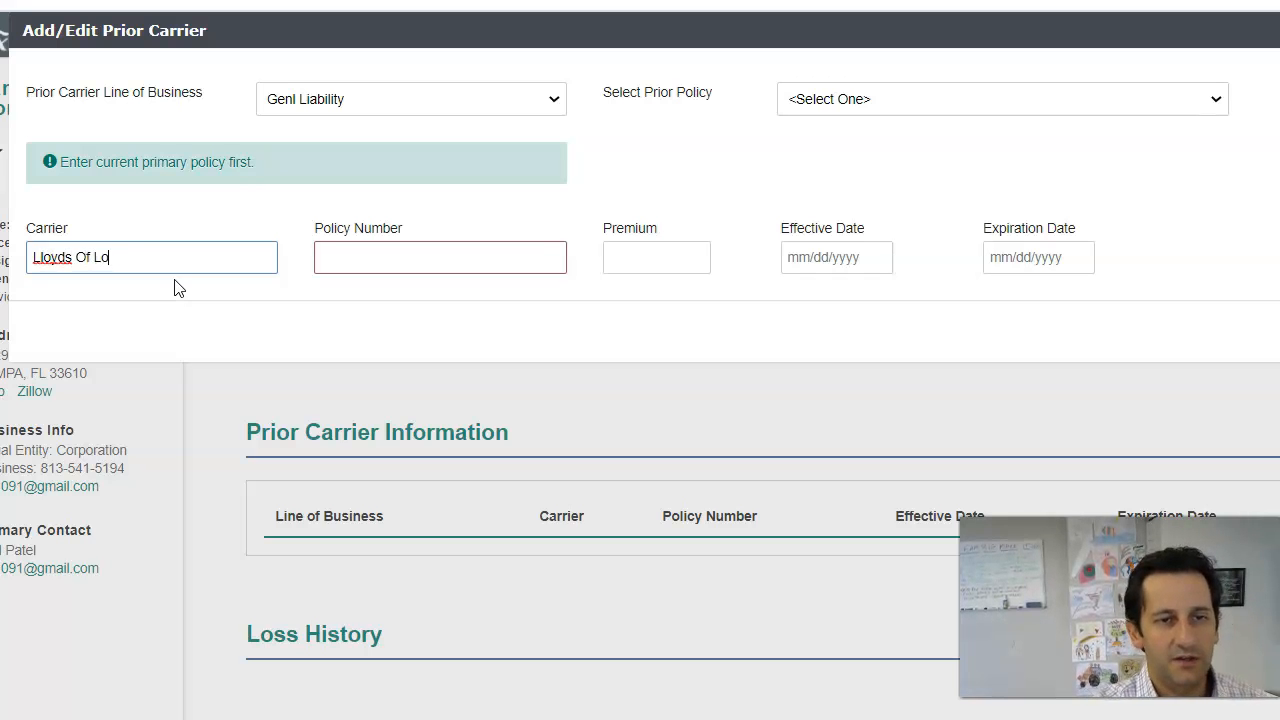
key(Tab)
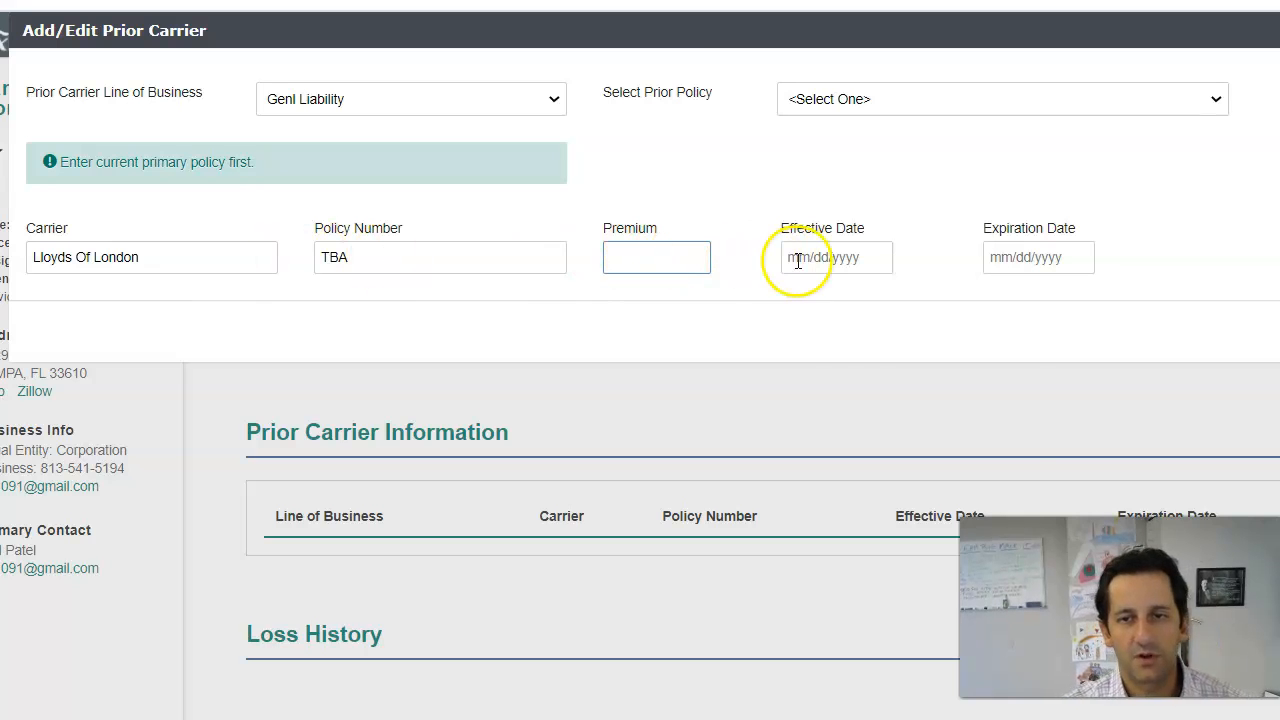
click(794, 257)
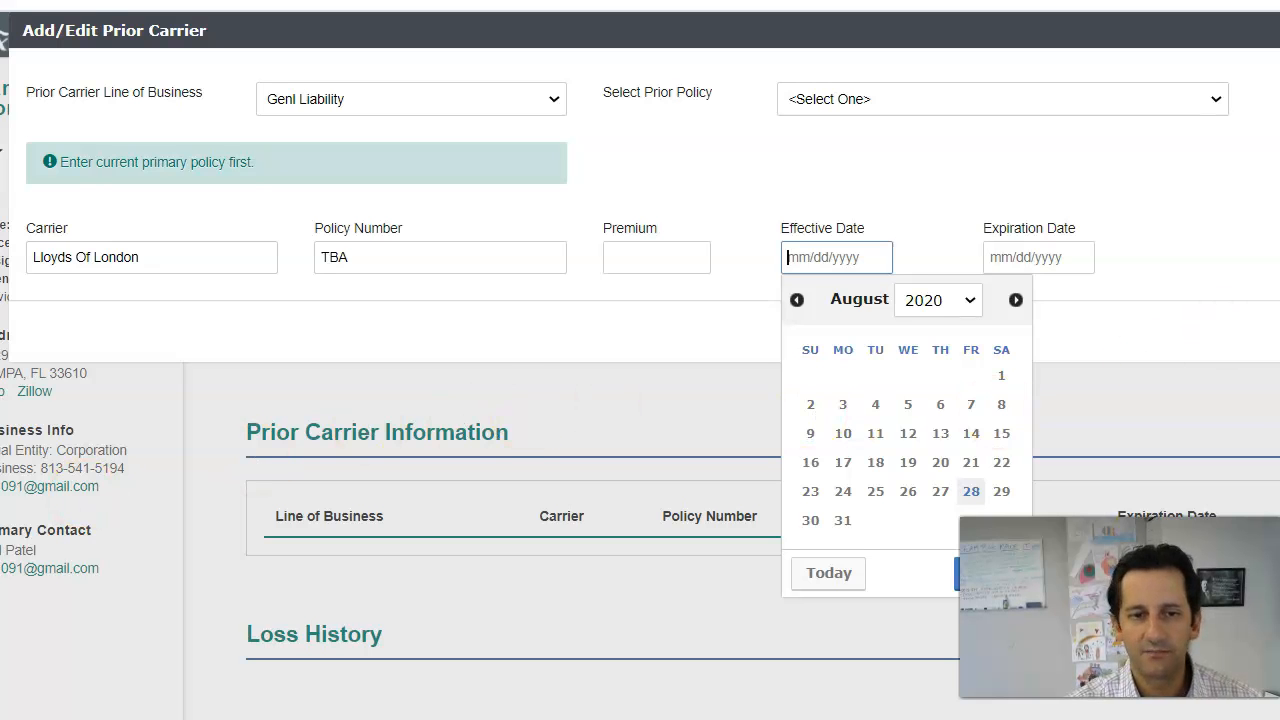
scroll(886, 440, down, 3)
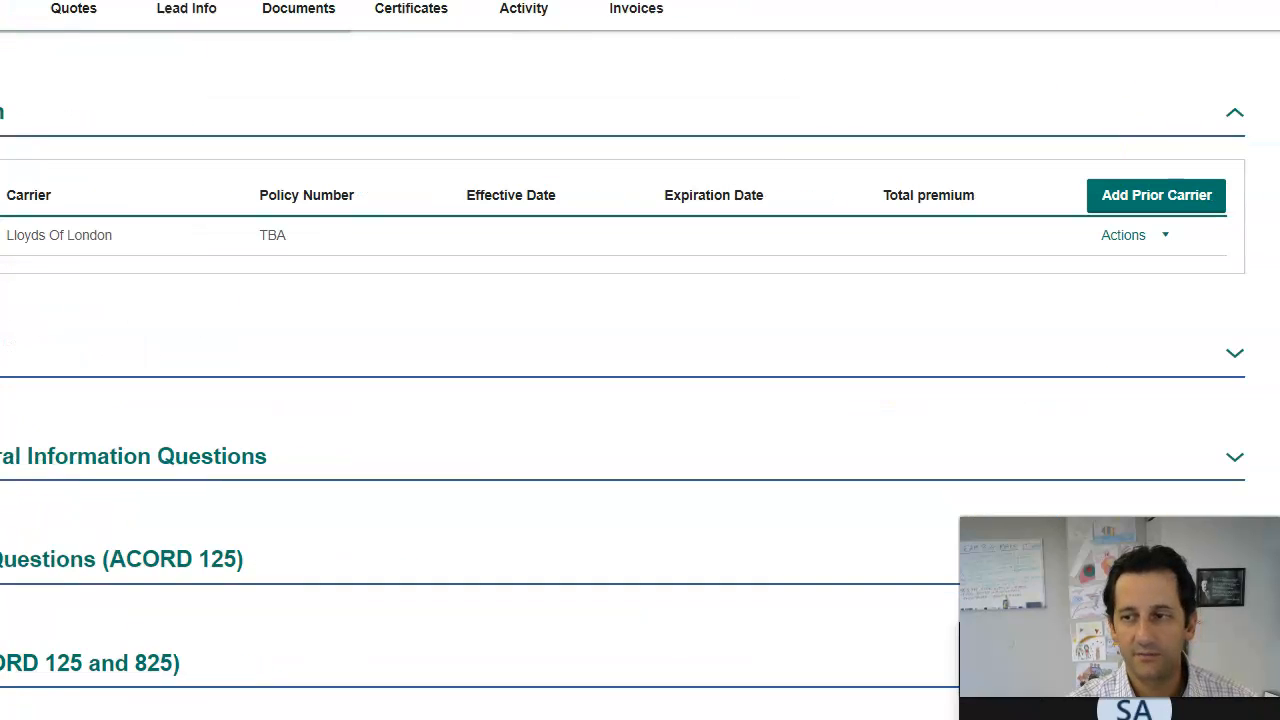
Step: Record no past claims or losses over a 5-year loss history
click(1250, 360)
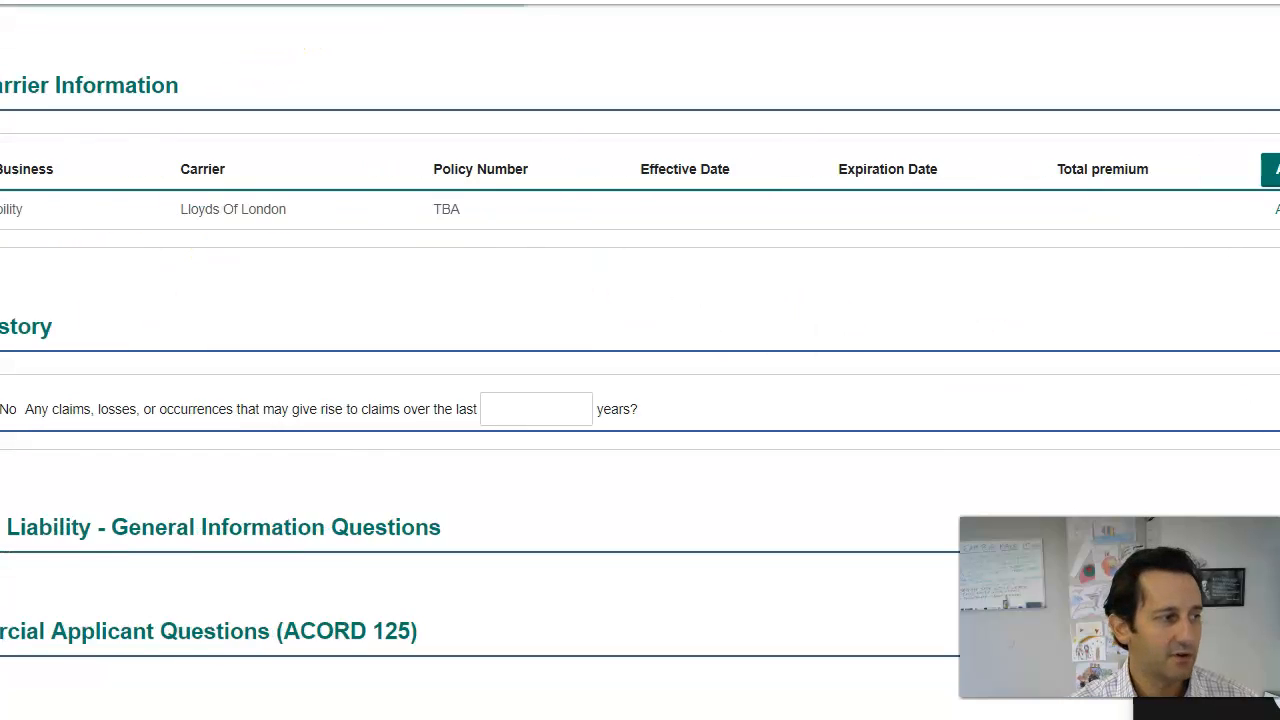
click(151, 410)
click(683, 404)
text(5)
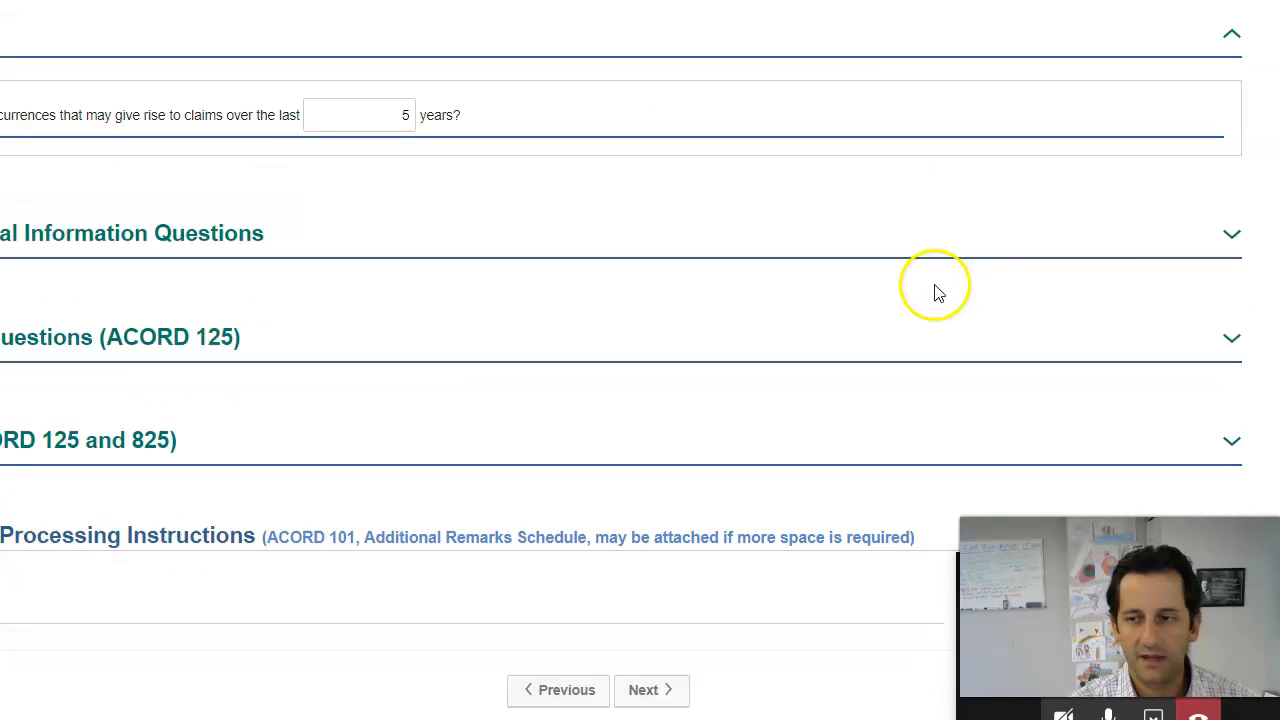
Step: Answer No to all general liability information questions and review them
click(1229, 234)
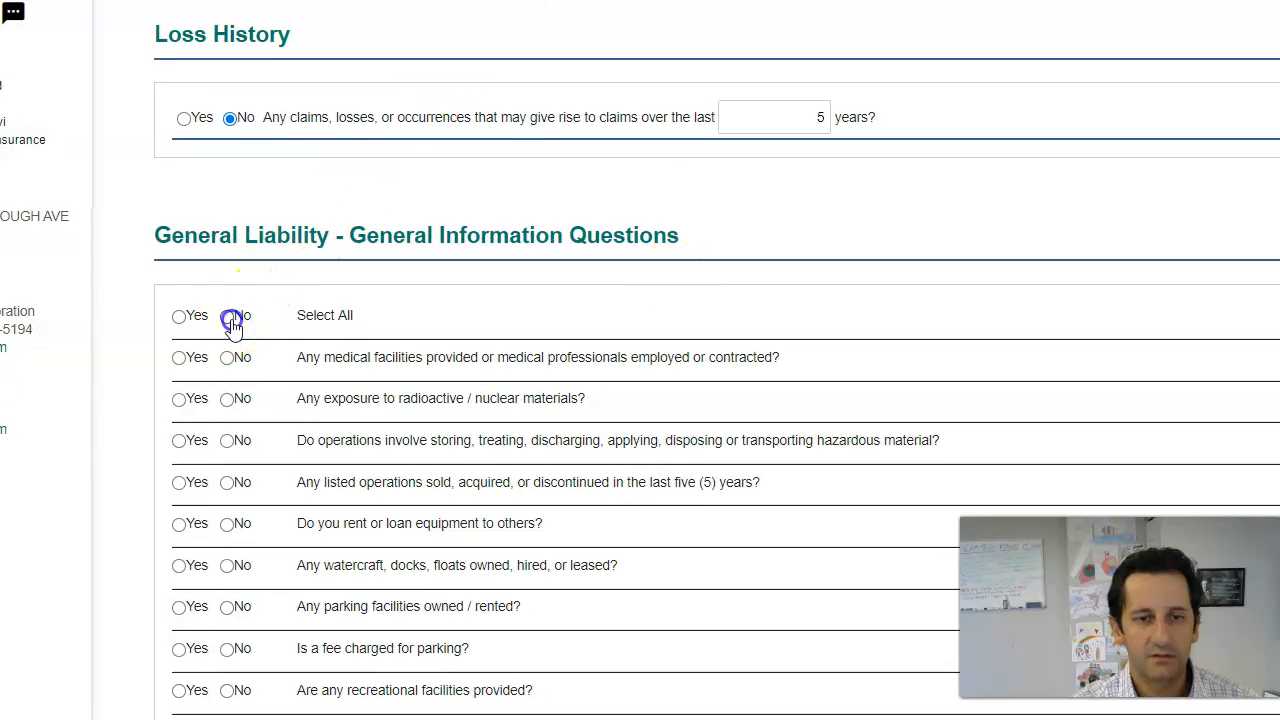
click(227, 315)
scroll(275, 330, down, 1)
scroll(314, 523, down, 7)
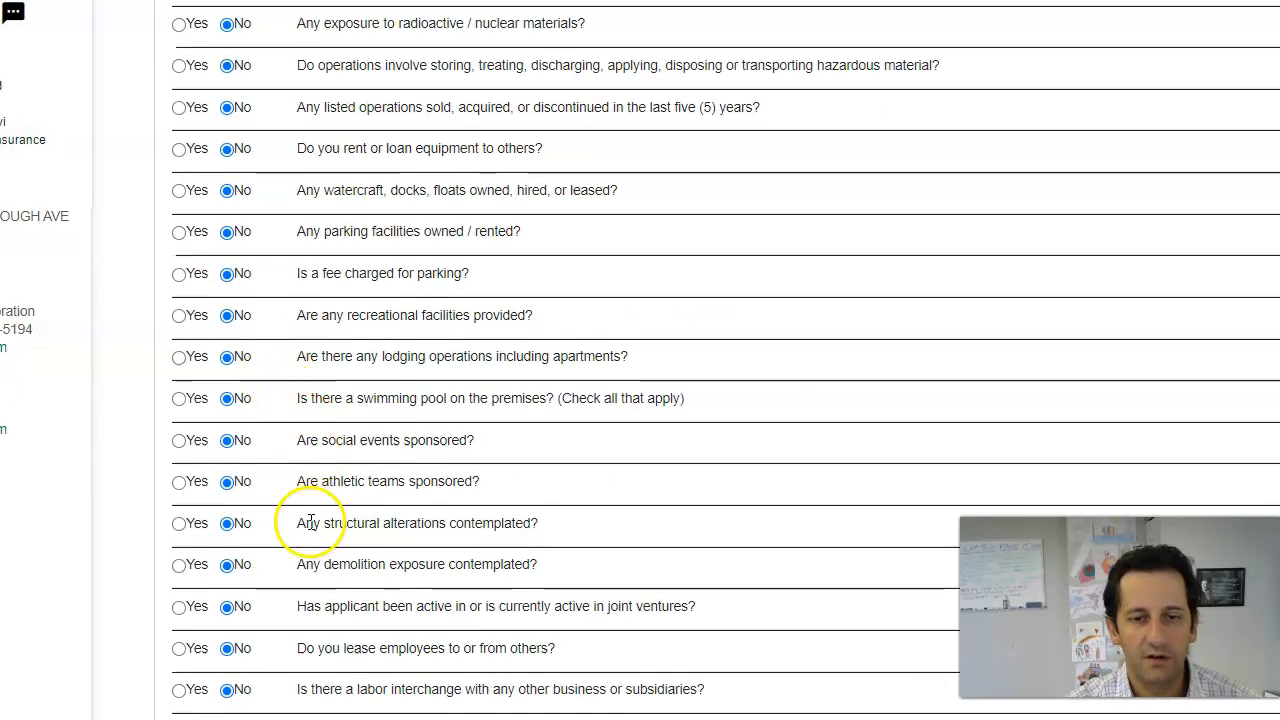
scroll(307, 533, up, 6)
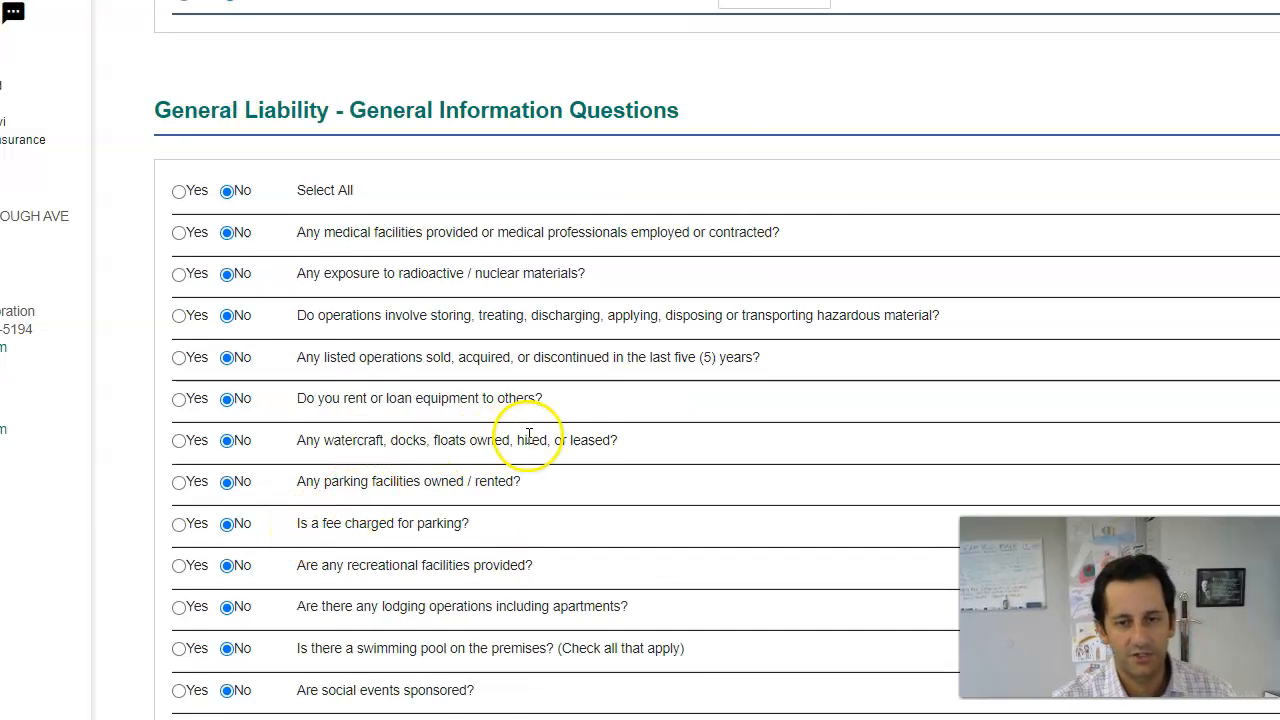
scroll(529, 435, down, 8)
scroll(646, 420, down, 3)
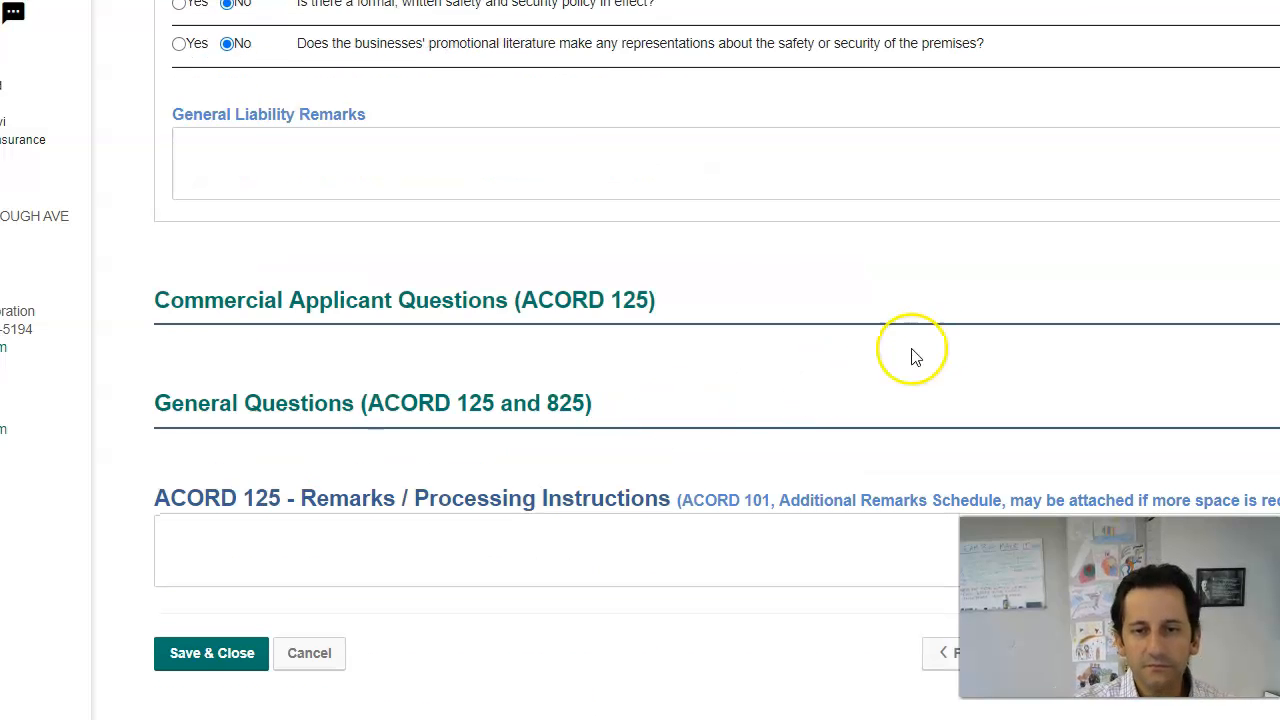
Step: Answer No to all commercial applicant questions
click(623, 305)
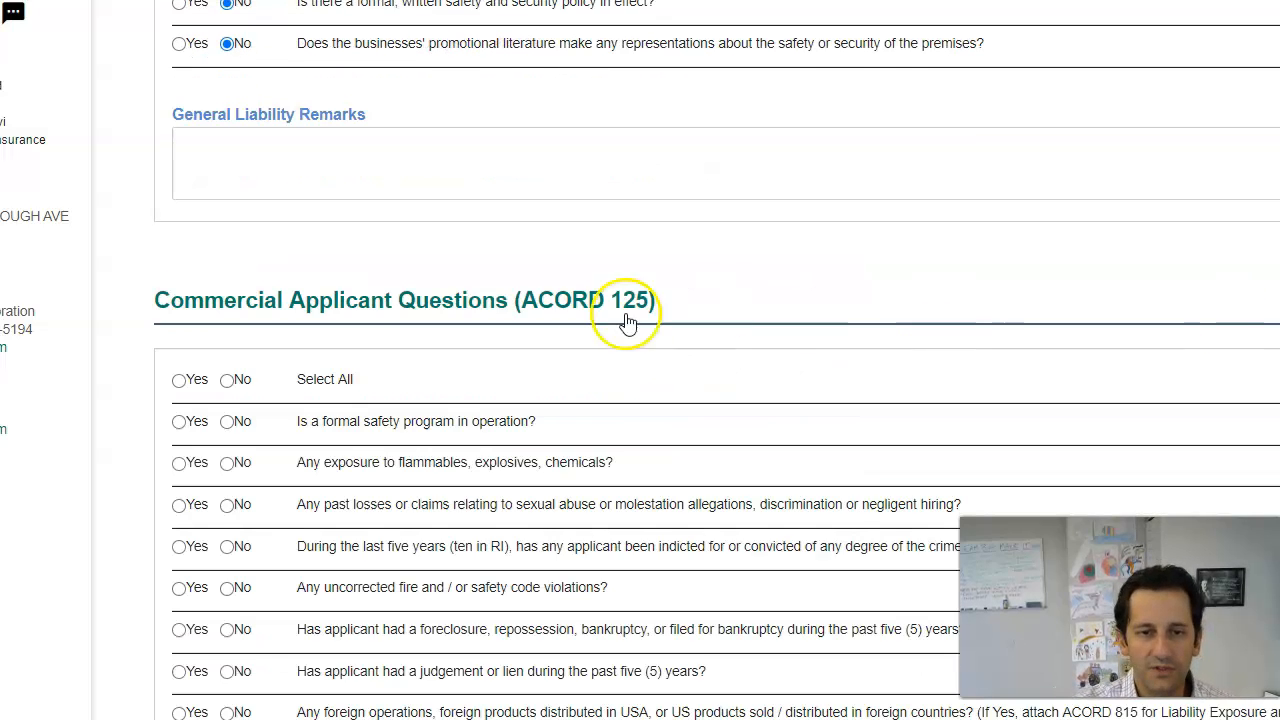
scroll(400, 320, down, 1)
click(229, 259)
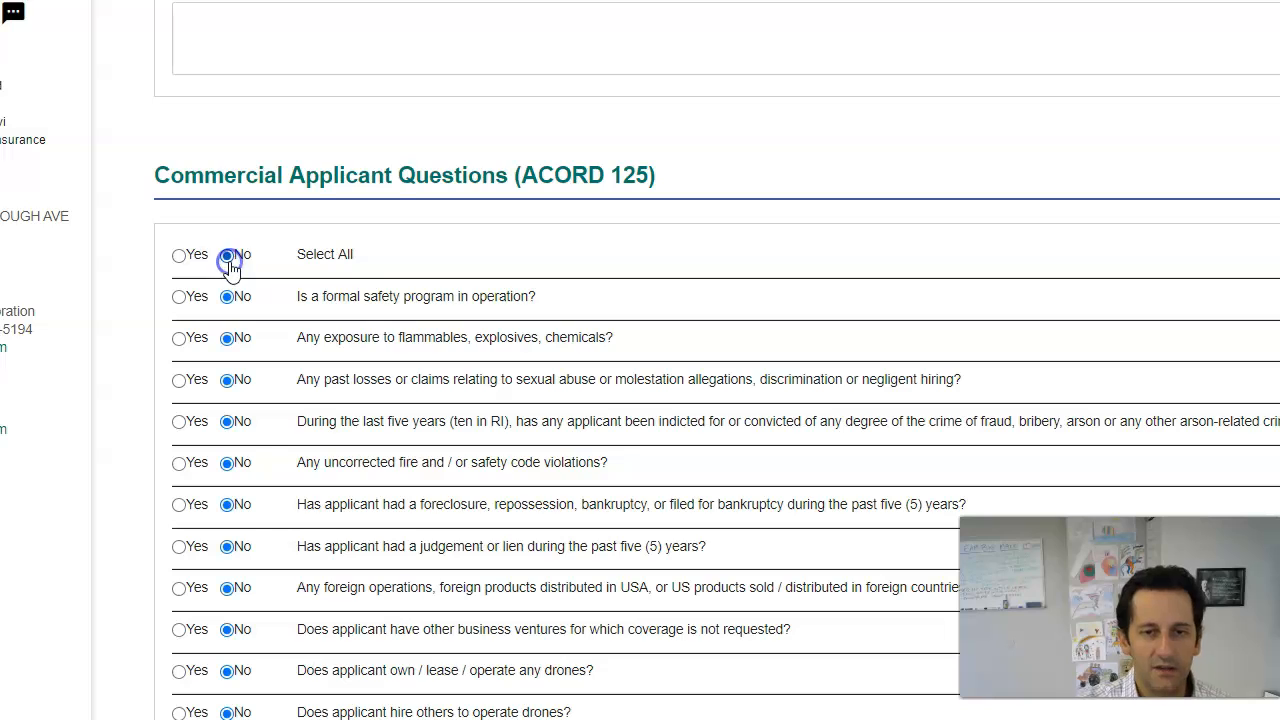
scroll(257, 292, down, 4)
scroll(376, 295, up, 1)
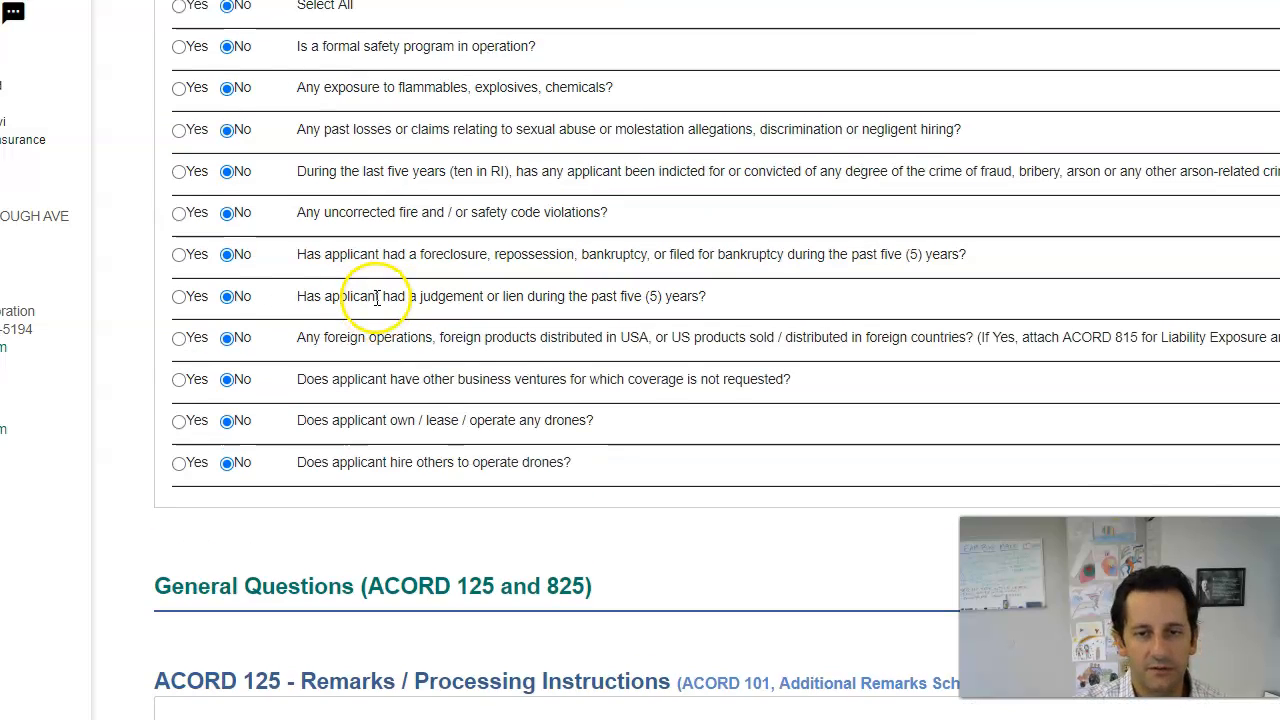
scroll(1085, 465, down, 2)
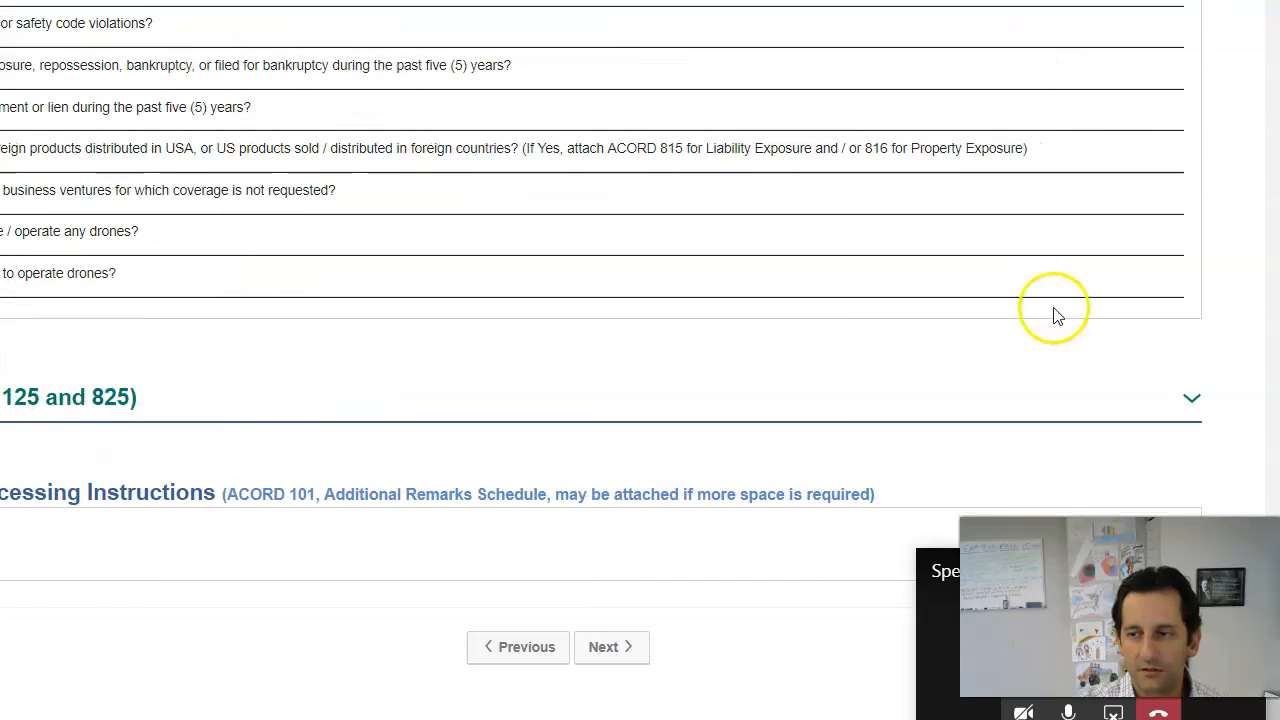
Step: Answer No to all ACORD 125/825 general questions and continue to Additional Interest / Policy Contacts
click(1191, 397)
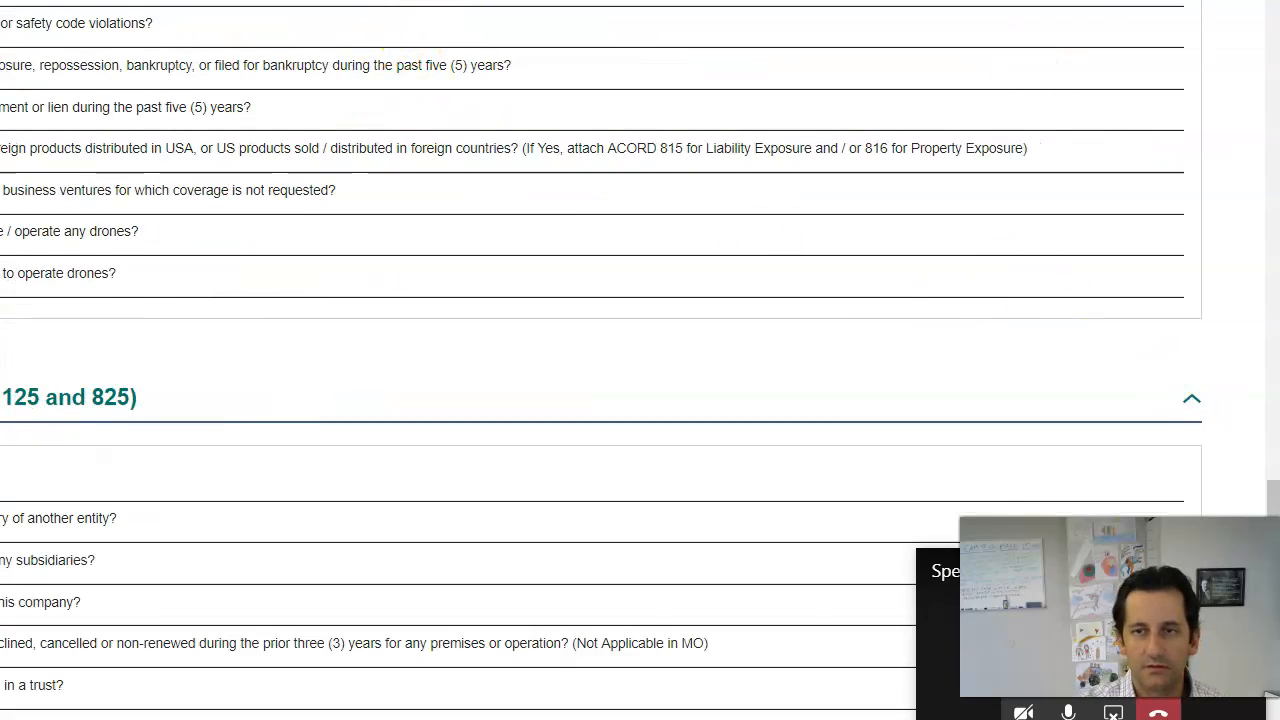
click(165, 472)
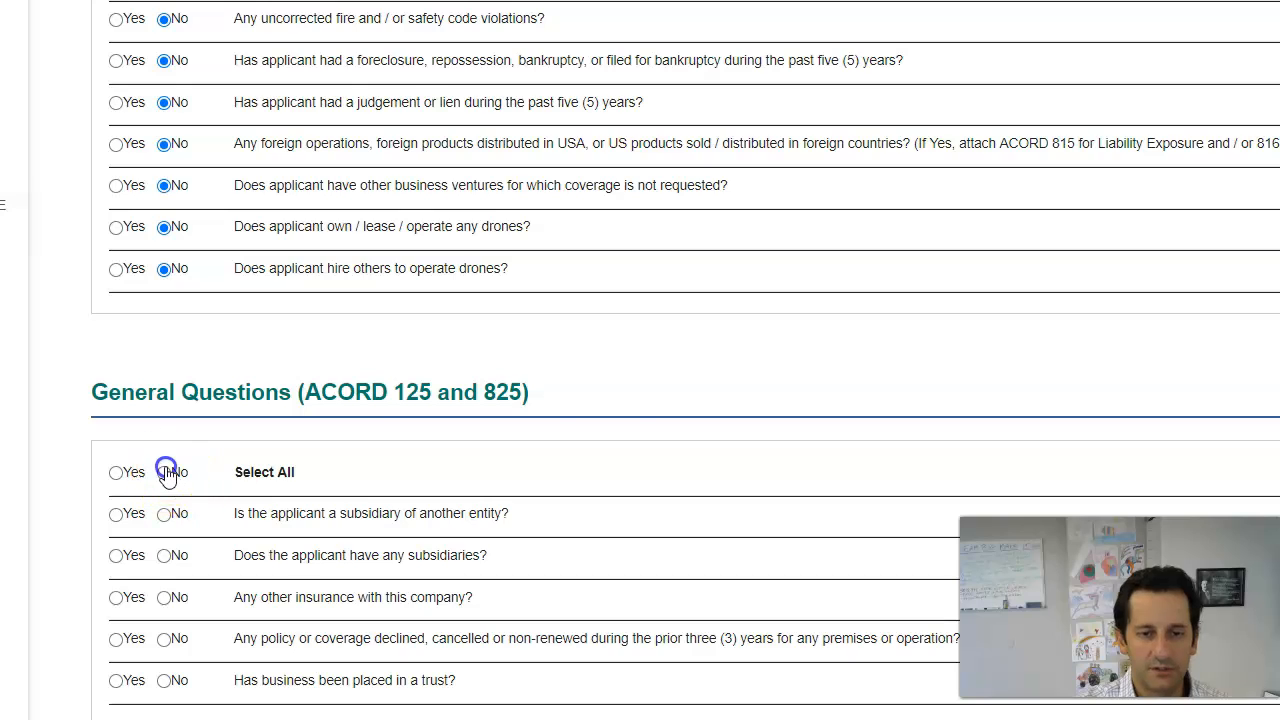
scroll(614, 406, down, 3)
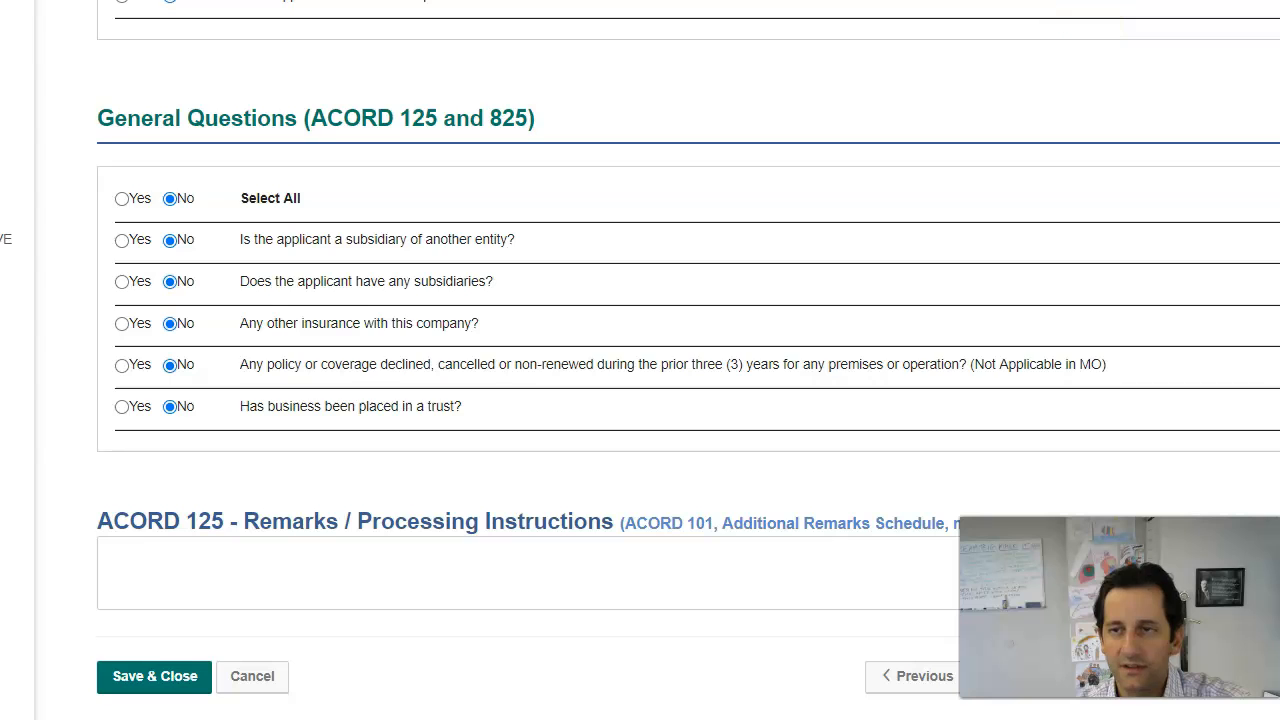
click(1026, 680)
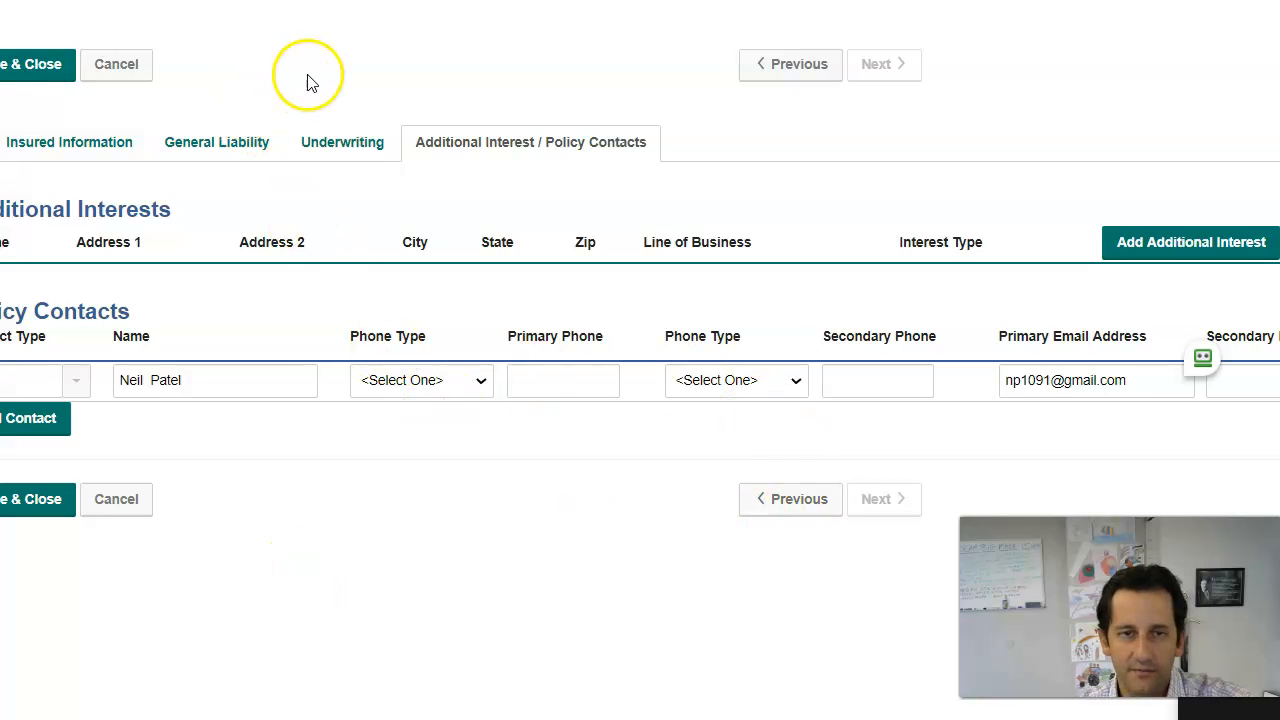
Step: Save and close the Genl Liability application, then bring up the property application's actions menu
click(40, 74)
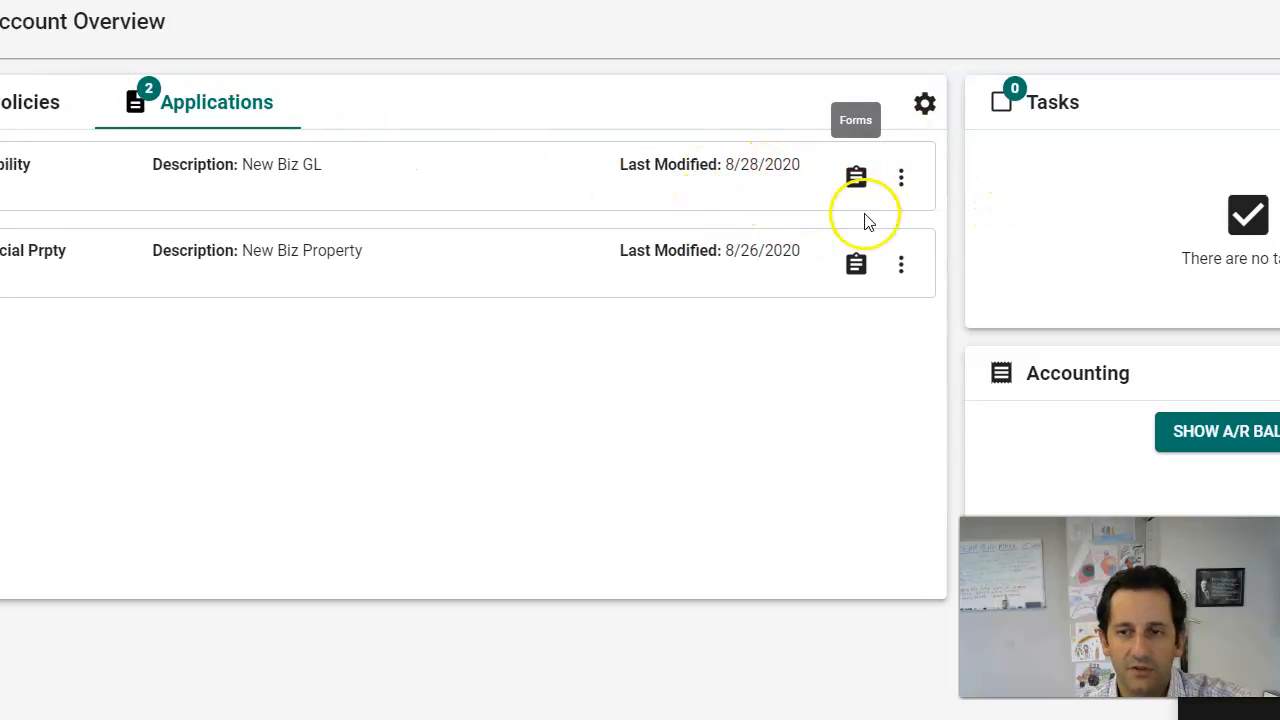
click(901, 266)
Step: Open the New Biz Property application and set Operations to U.S
click(920, 322)
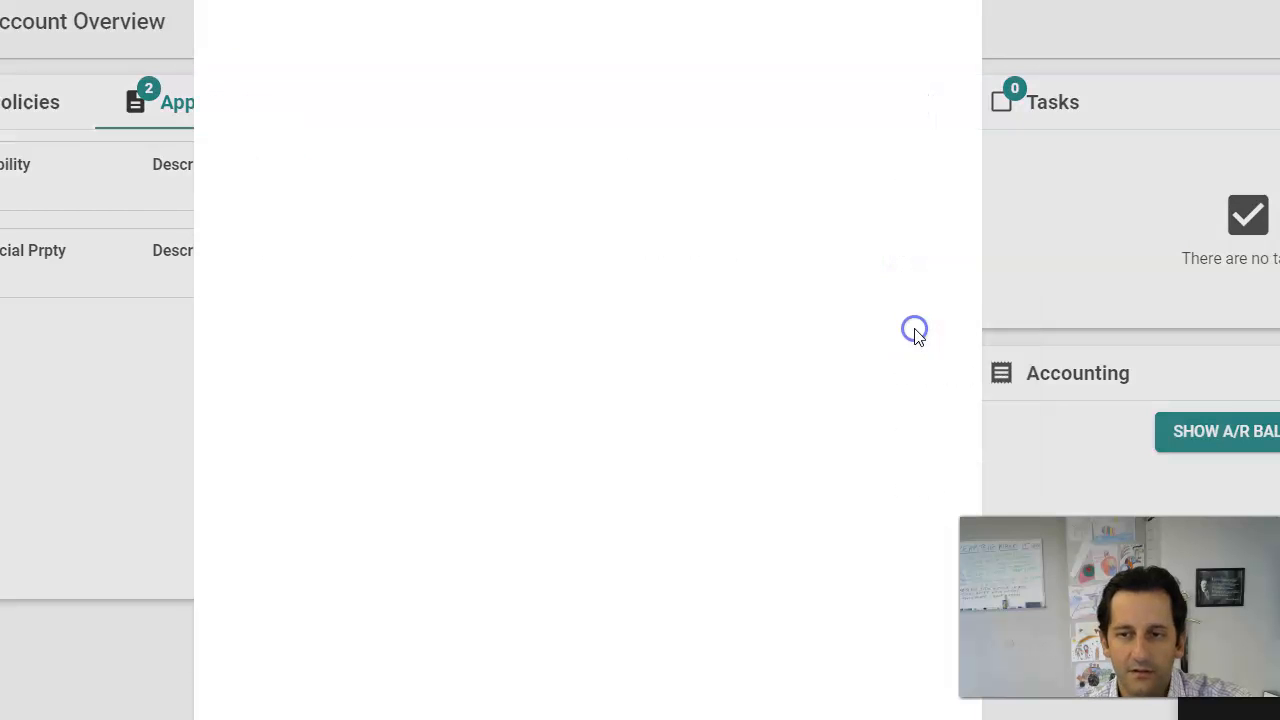
click(898, 714)
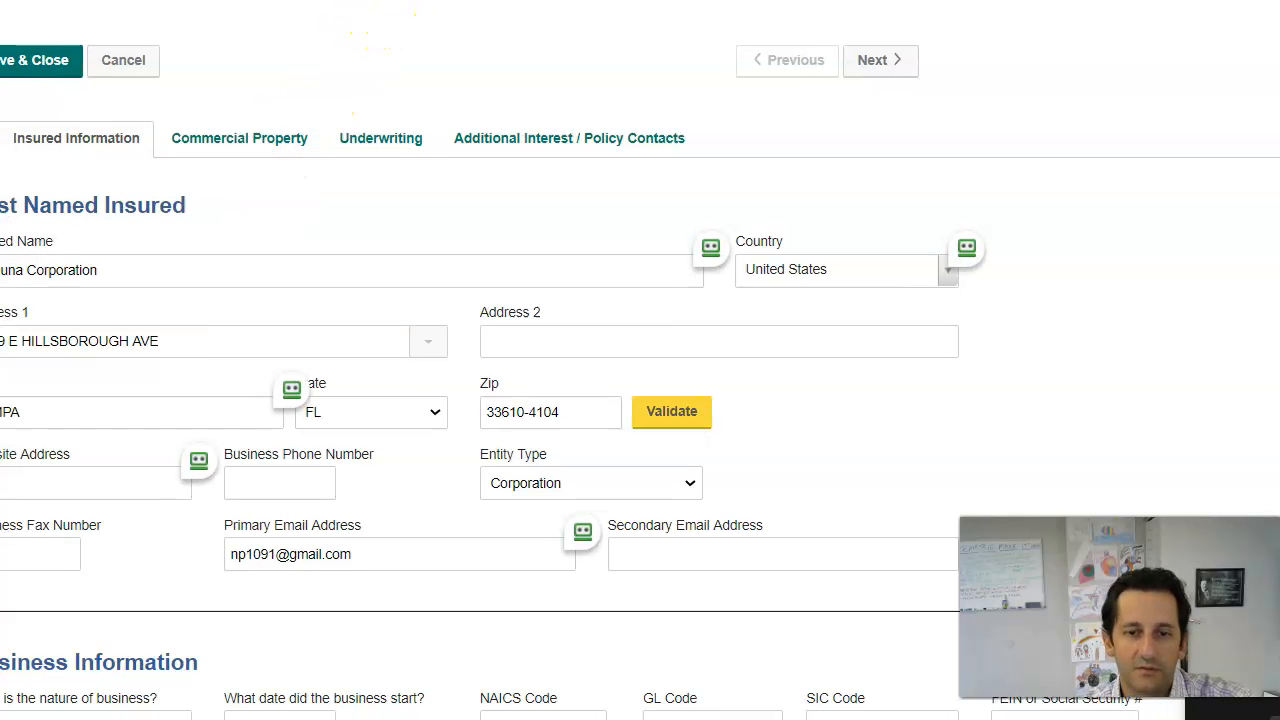
scroll(435, 373, down, 5)
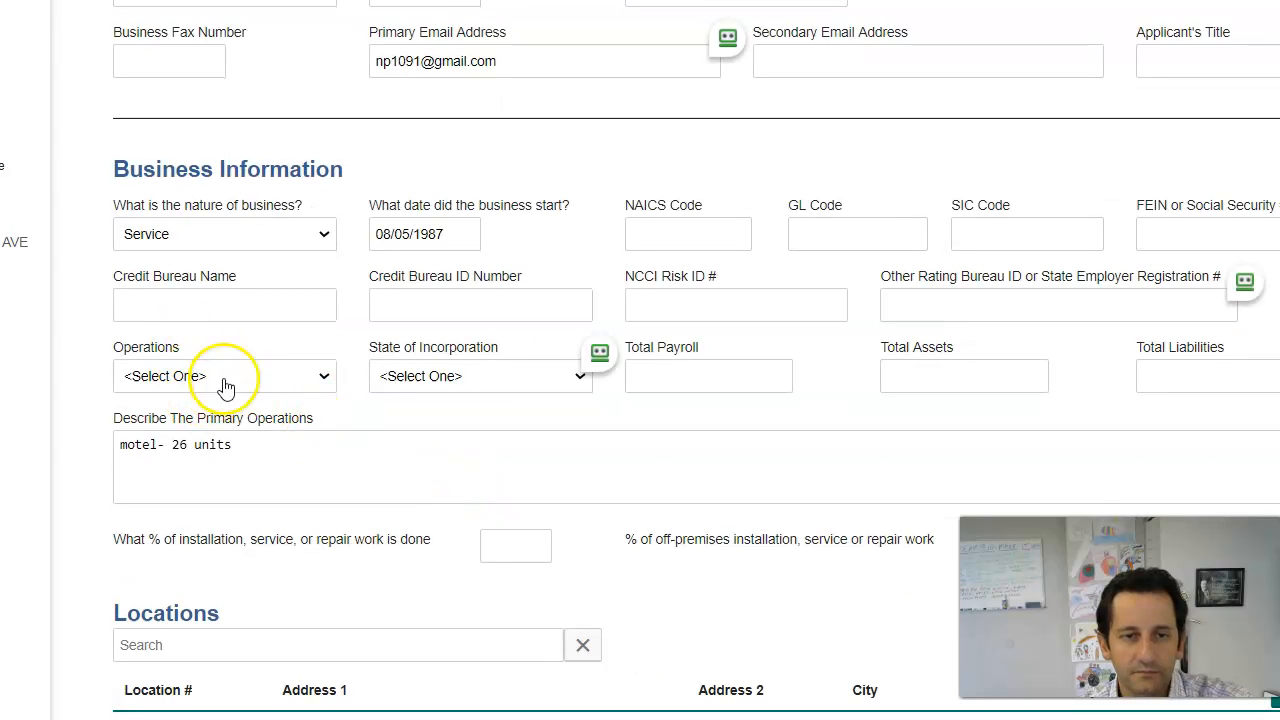
click(240, 377)
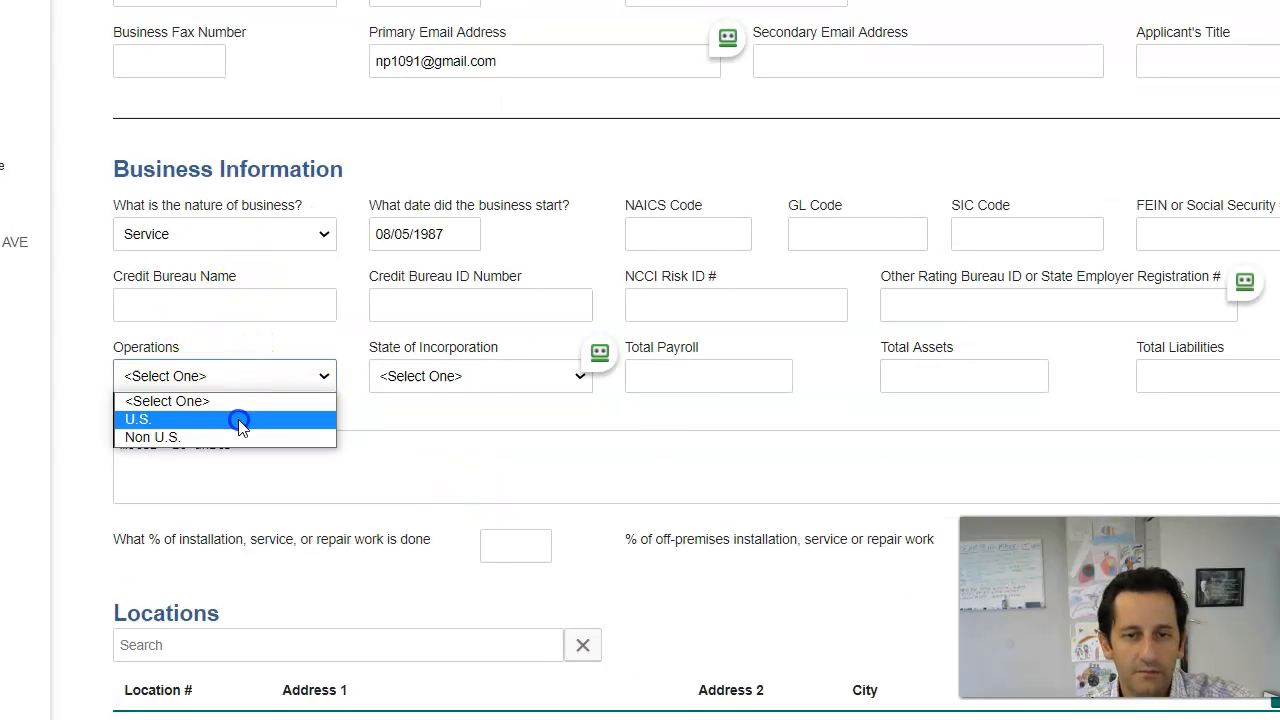
click(240, 419)
Step: Expand the Tampa location's building list and bring up its actions menu
scroll(674, 423, down, 3)
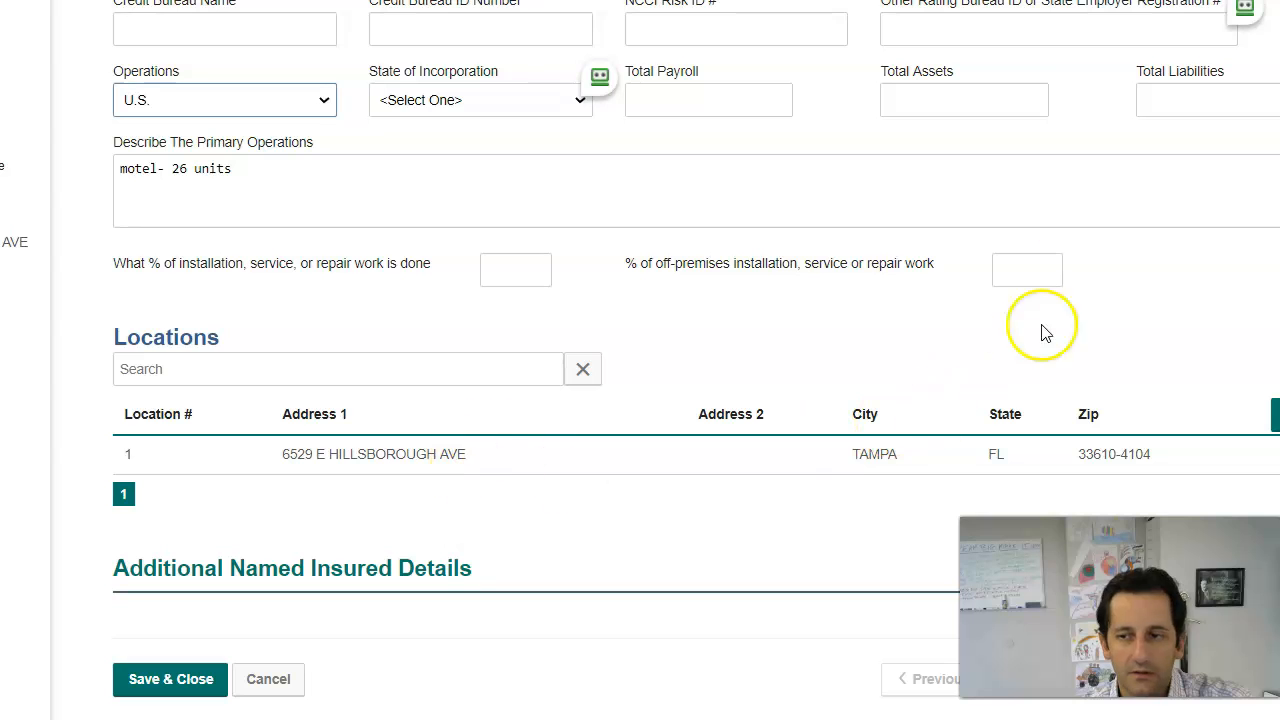
scroll(1240, 449, right, 3)
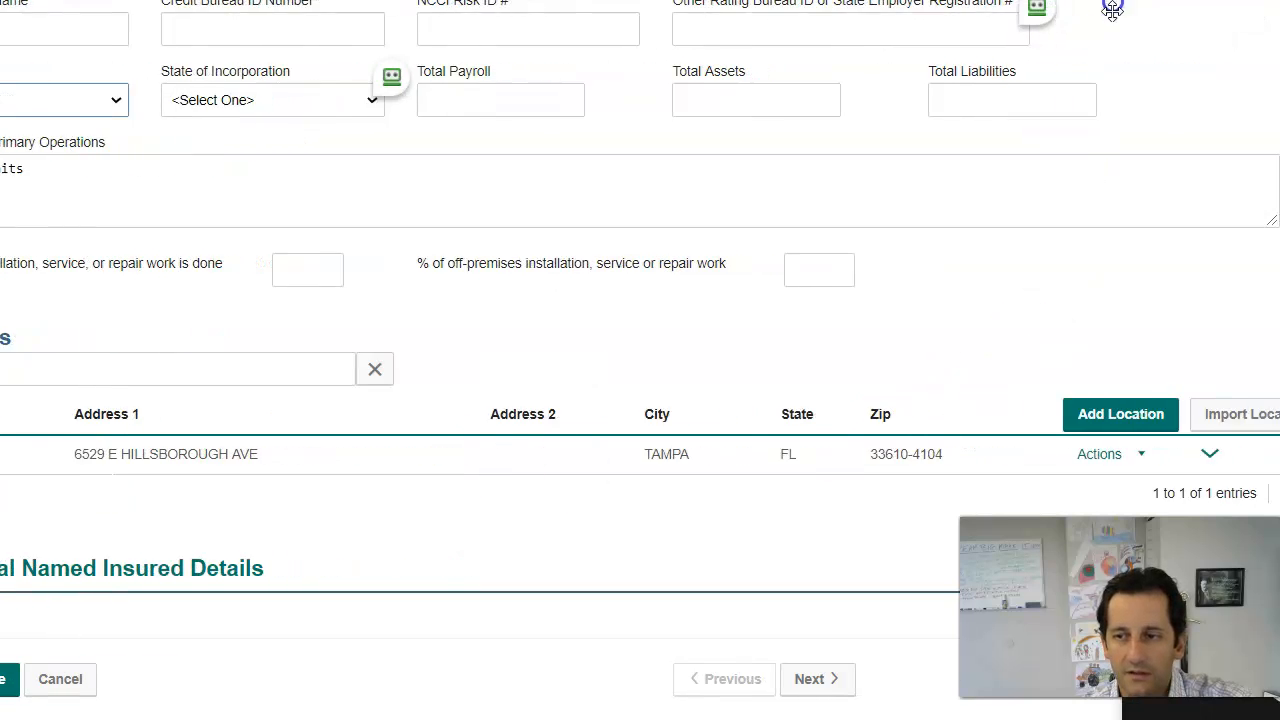
click(1172, 454)
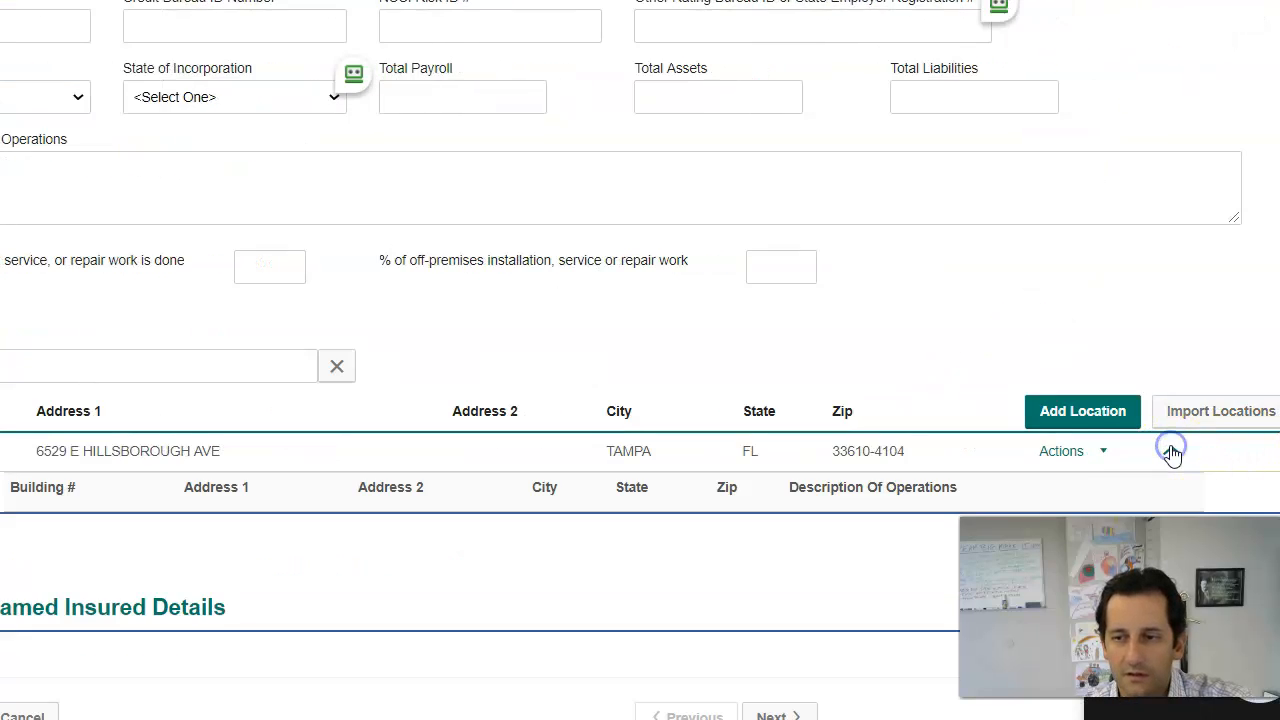
click(1100, 451)
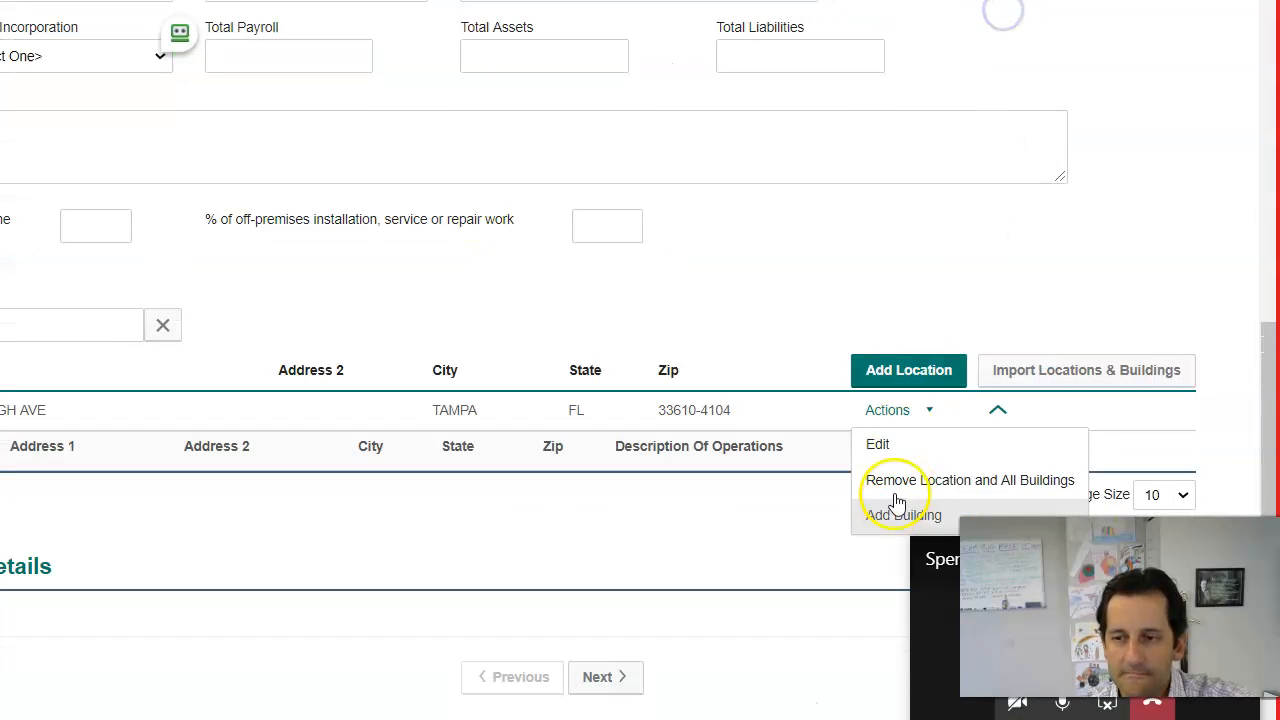
Step: Add a Tampa building: 26 Units, 12000 sq ft, one full- and one part-time employee, owner, no leasing
click(1062, 560)
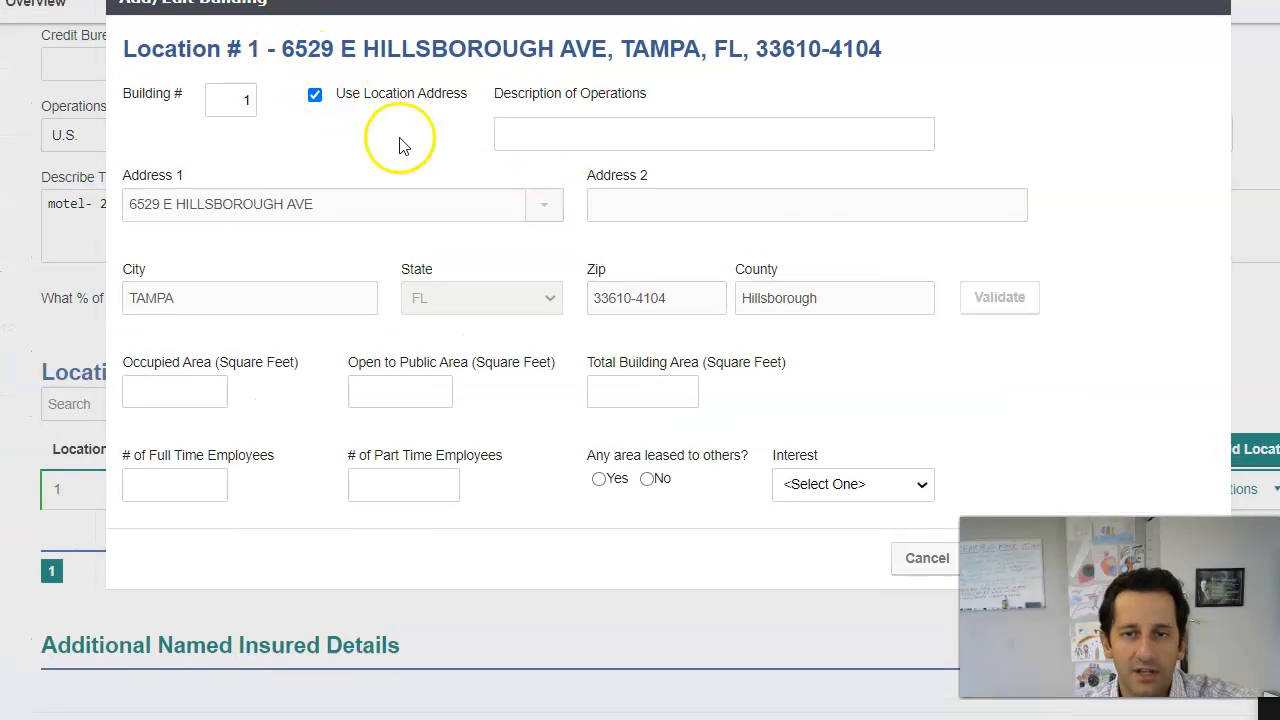
click(184, 65)
text(26 Units)
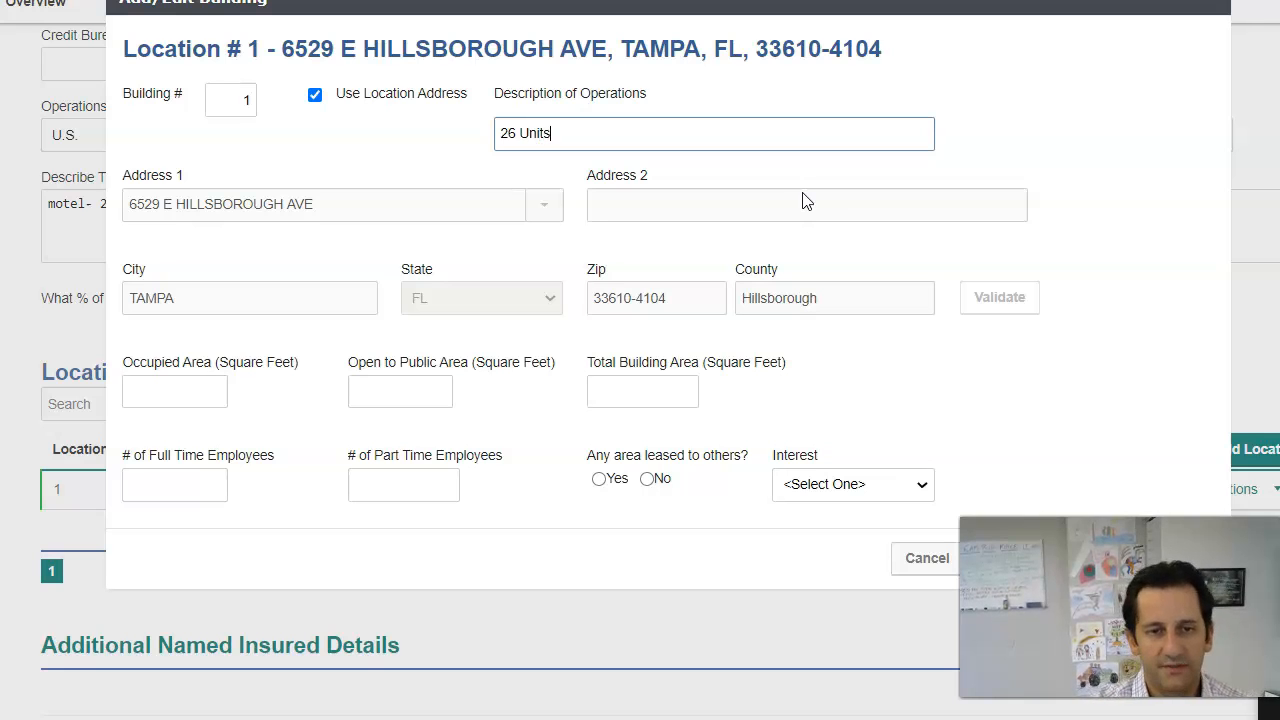
click(224, 390)
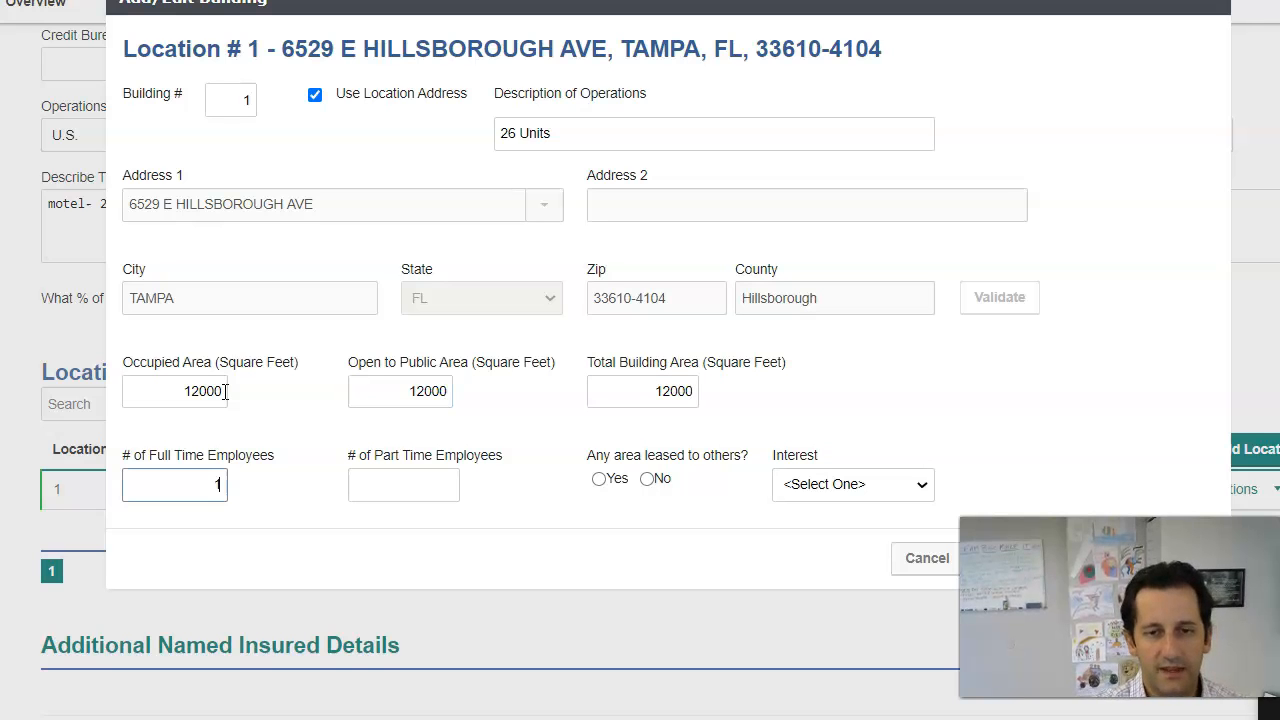
click(647, 479)
click(820, 484)
click(823, 530)
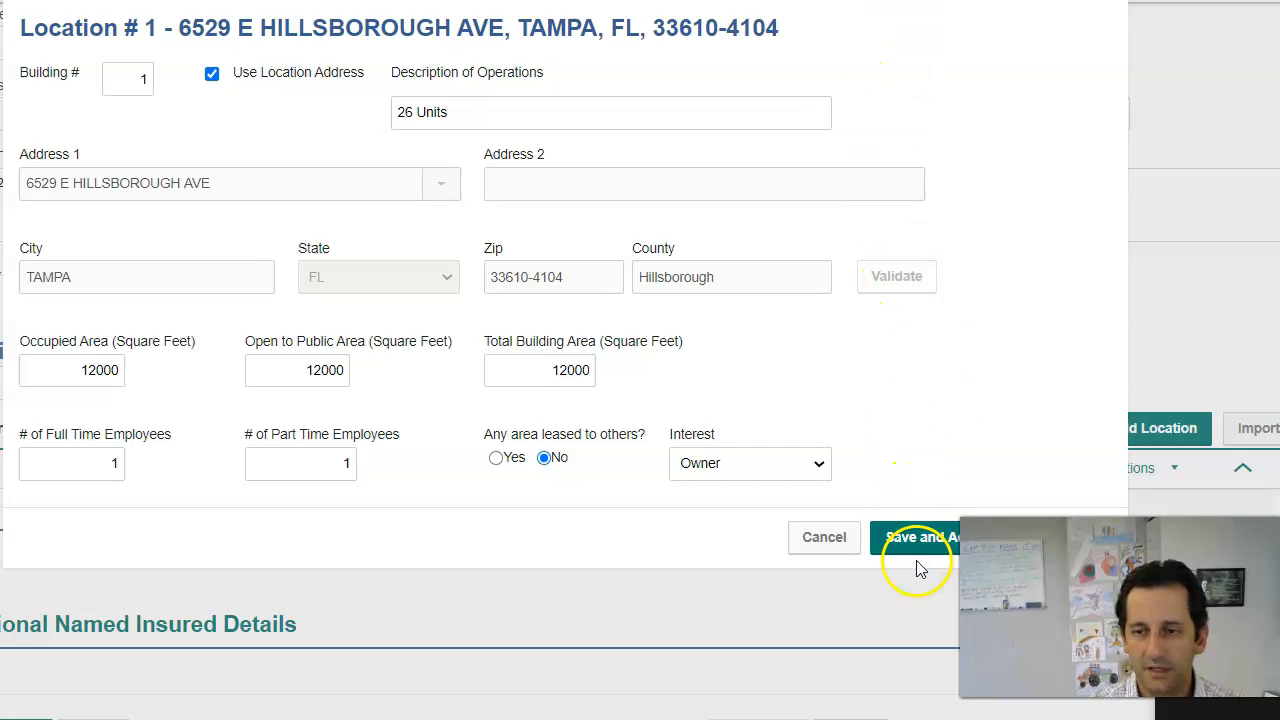
click(920, 540)
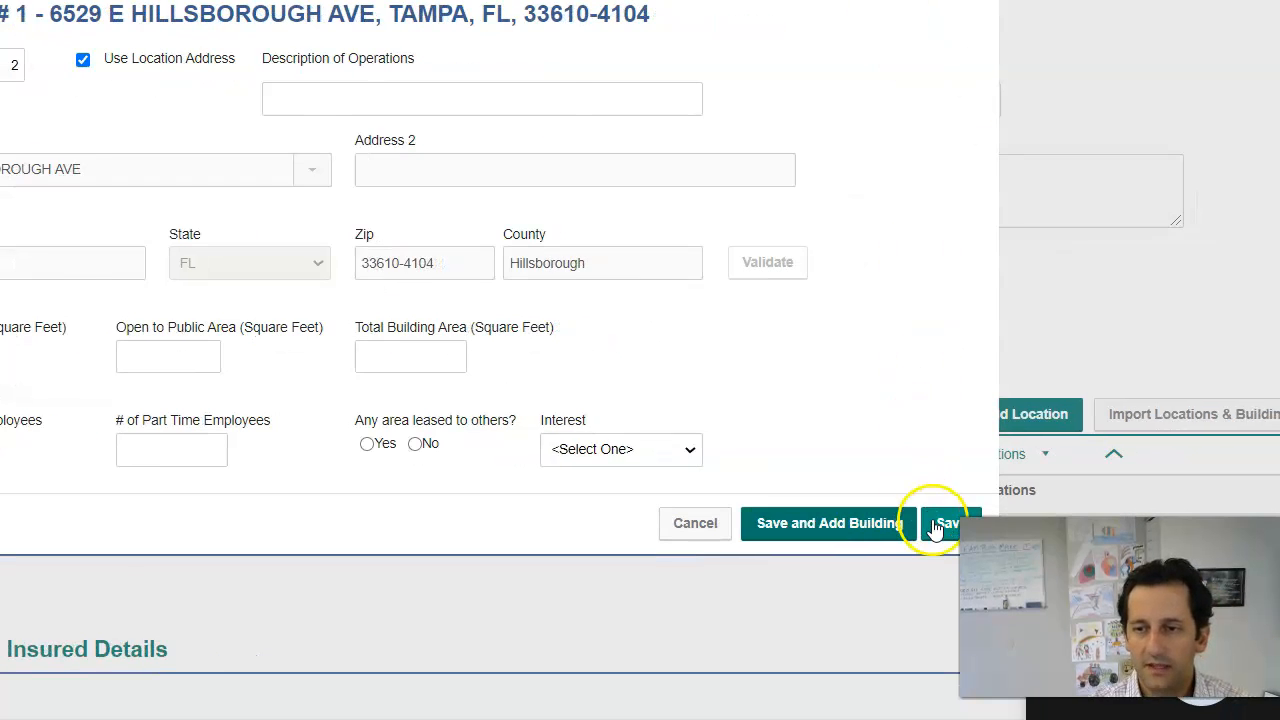
Step: Close the building form and delete the accidental blank second building
click(935, 524)
scroll(557, 566, down, 1)
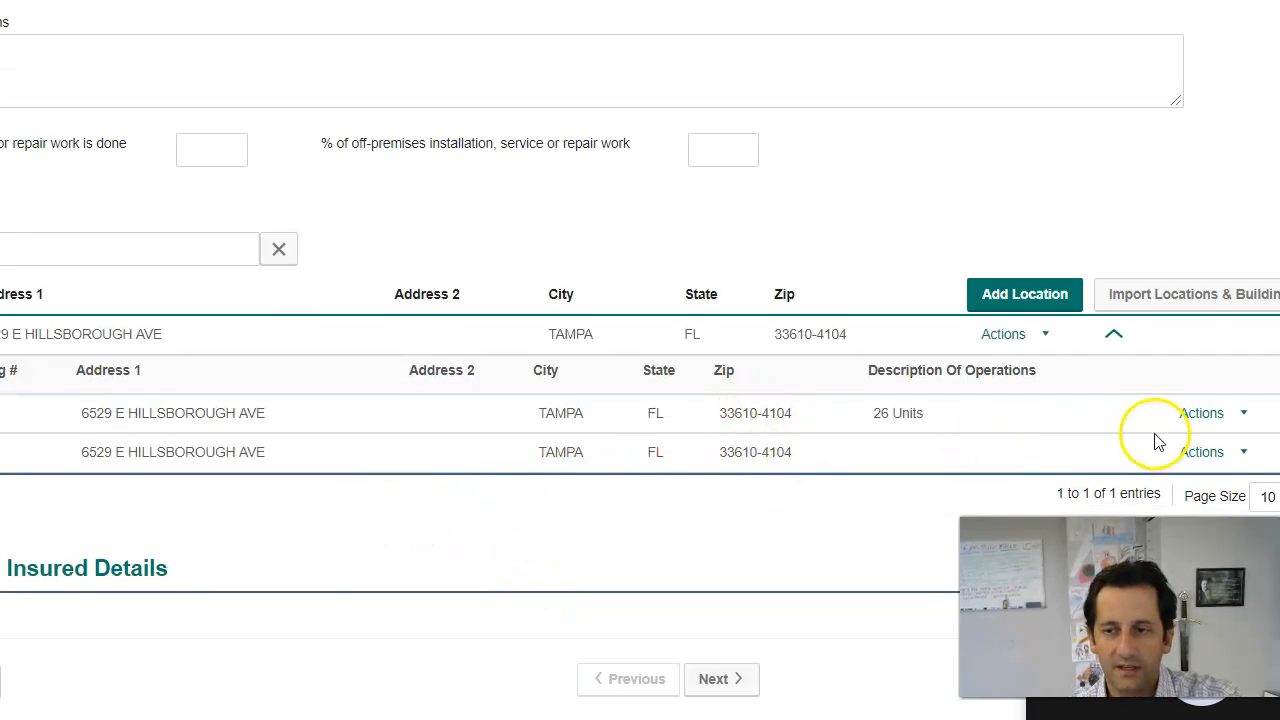
click(1240, 452)
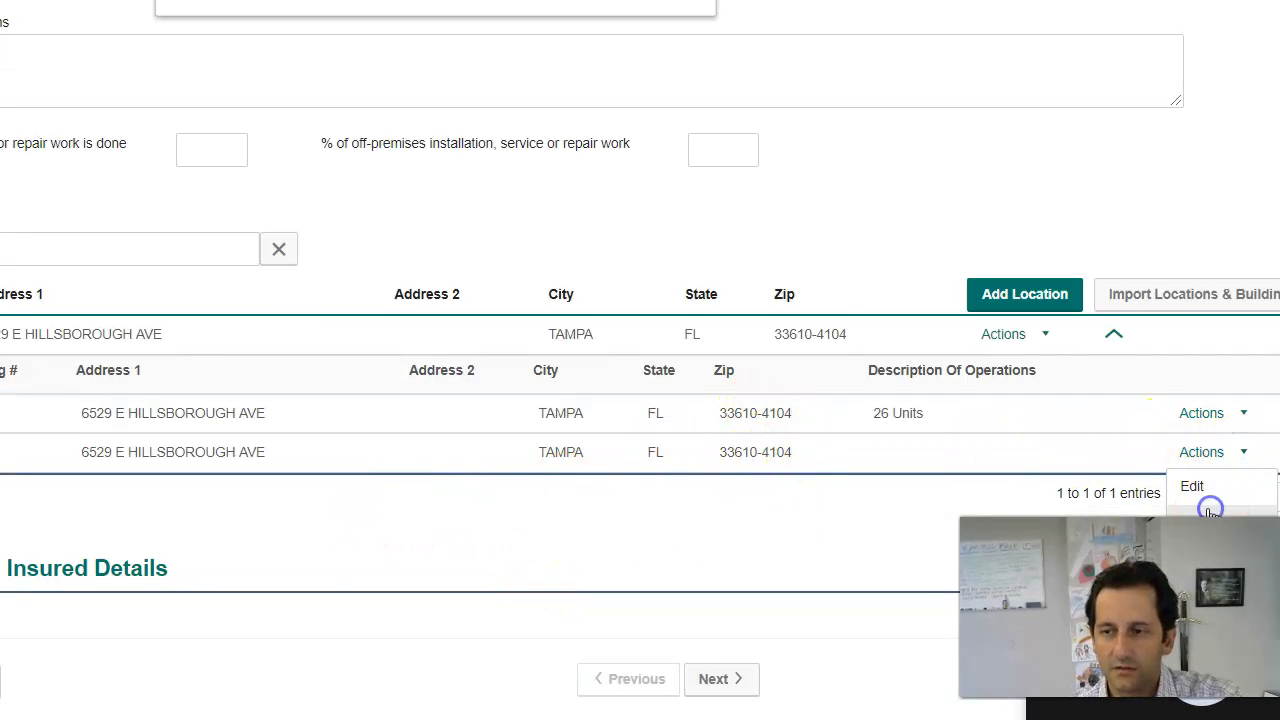
click(551, 14)
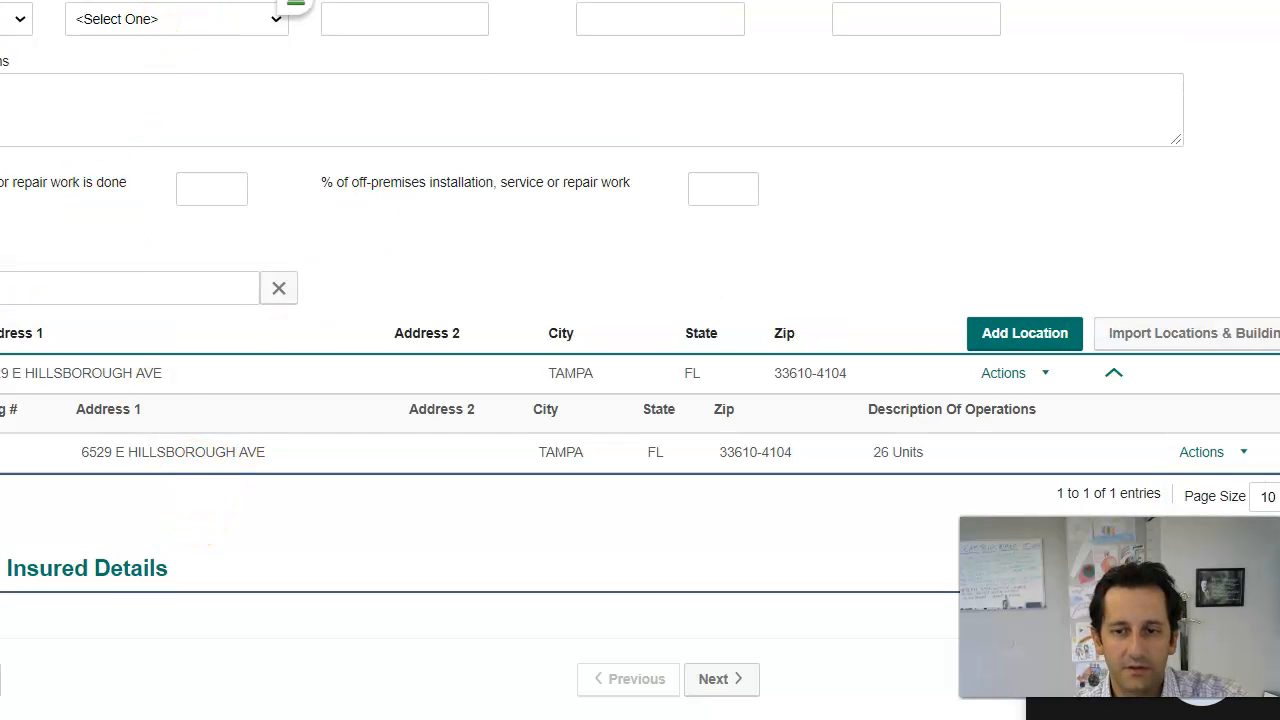
Step: Move to commercial property details and select Location # 1 on Hillsborough Ave and Building # 1
click(720, 679)
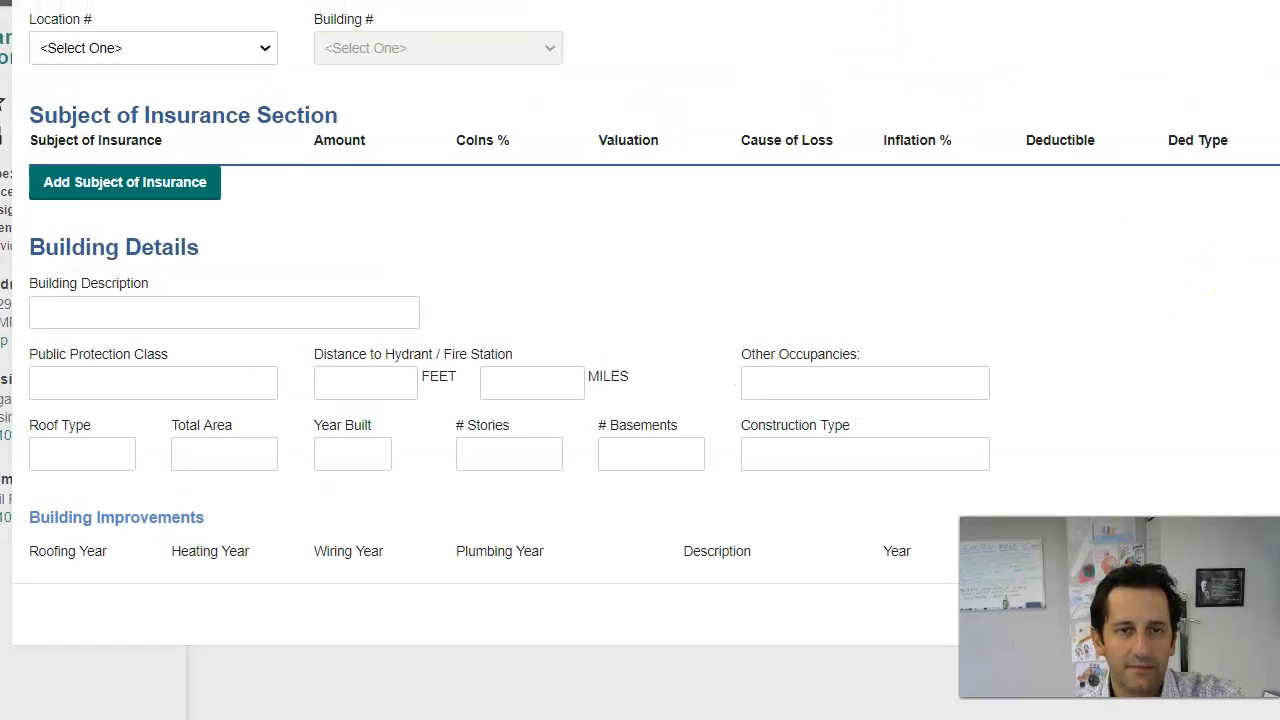
click(226, 48)
click(218, 91)
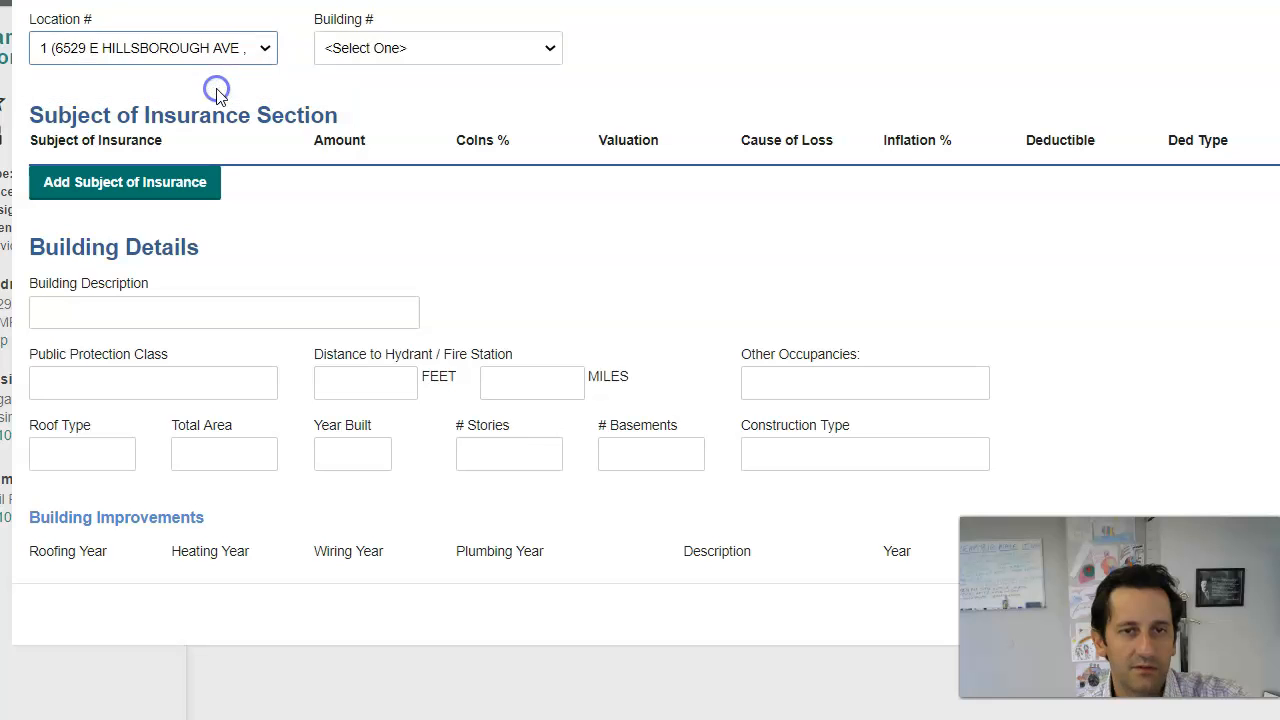
click(332, 55)
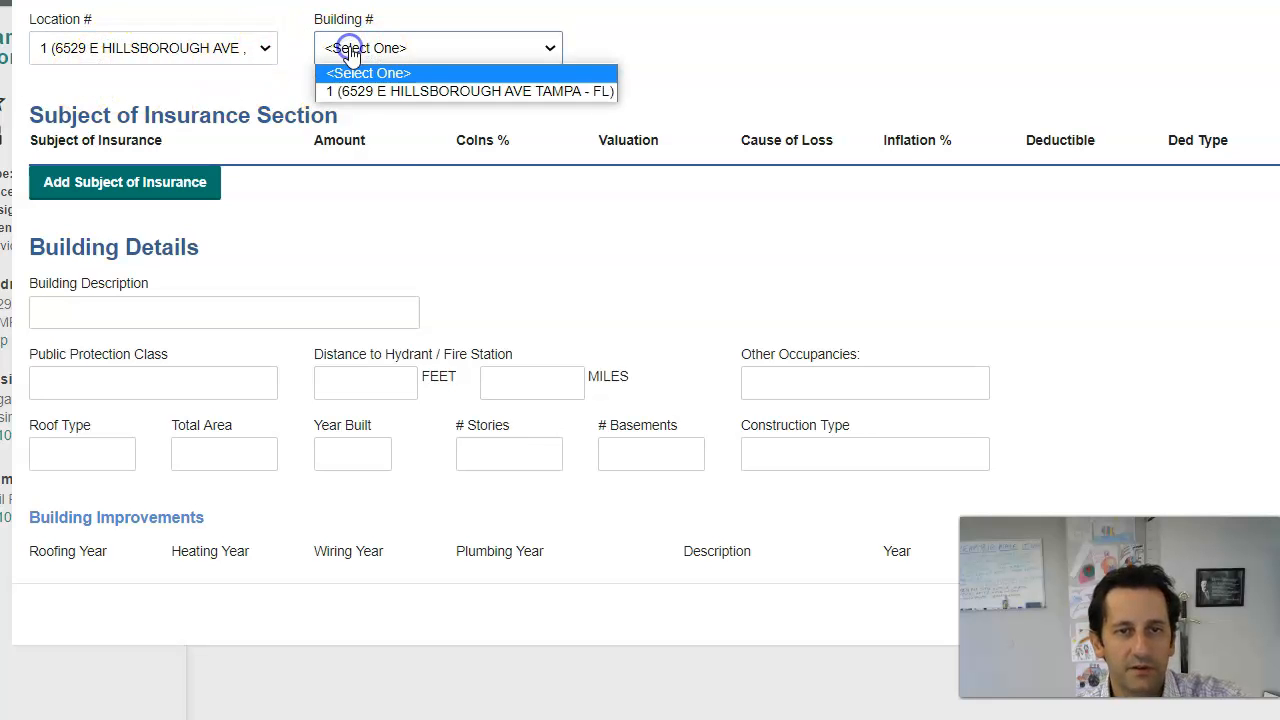
click(380, 89)
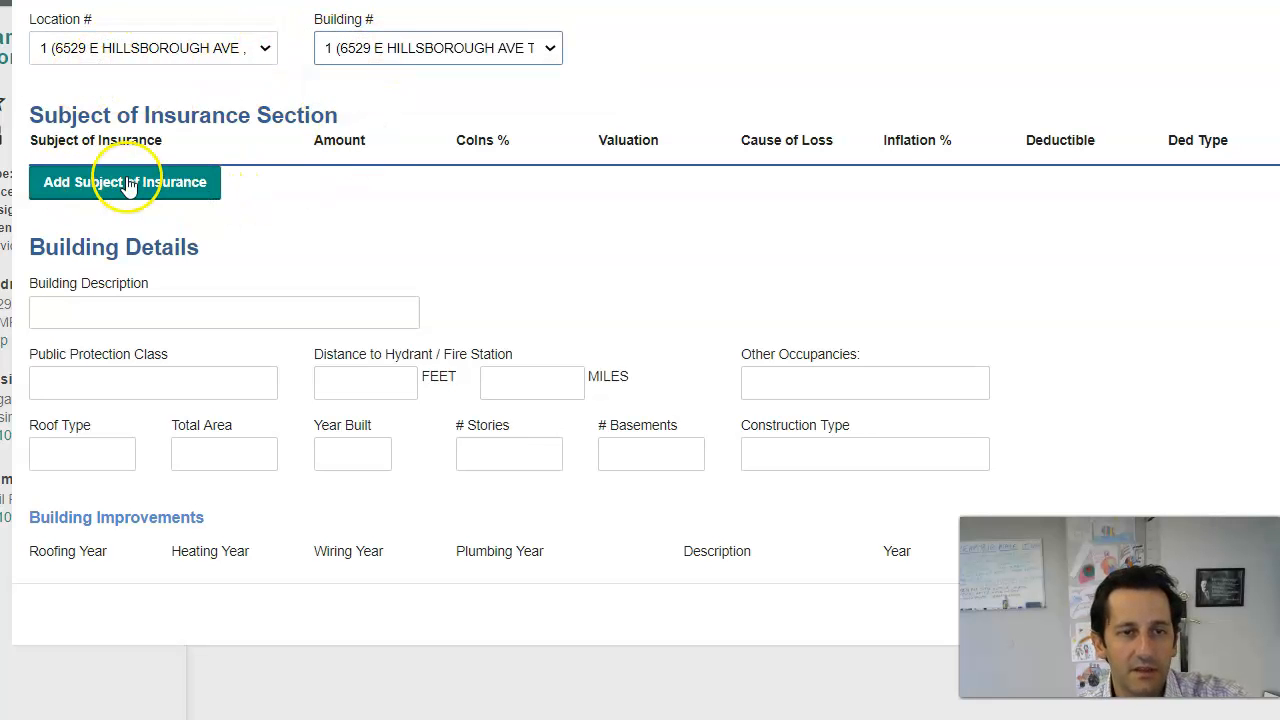
Step: Add a blank Subject of Insurance row and bring the Jamuna Corp submission email forward
click(91, 192)
click(182, 212)
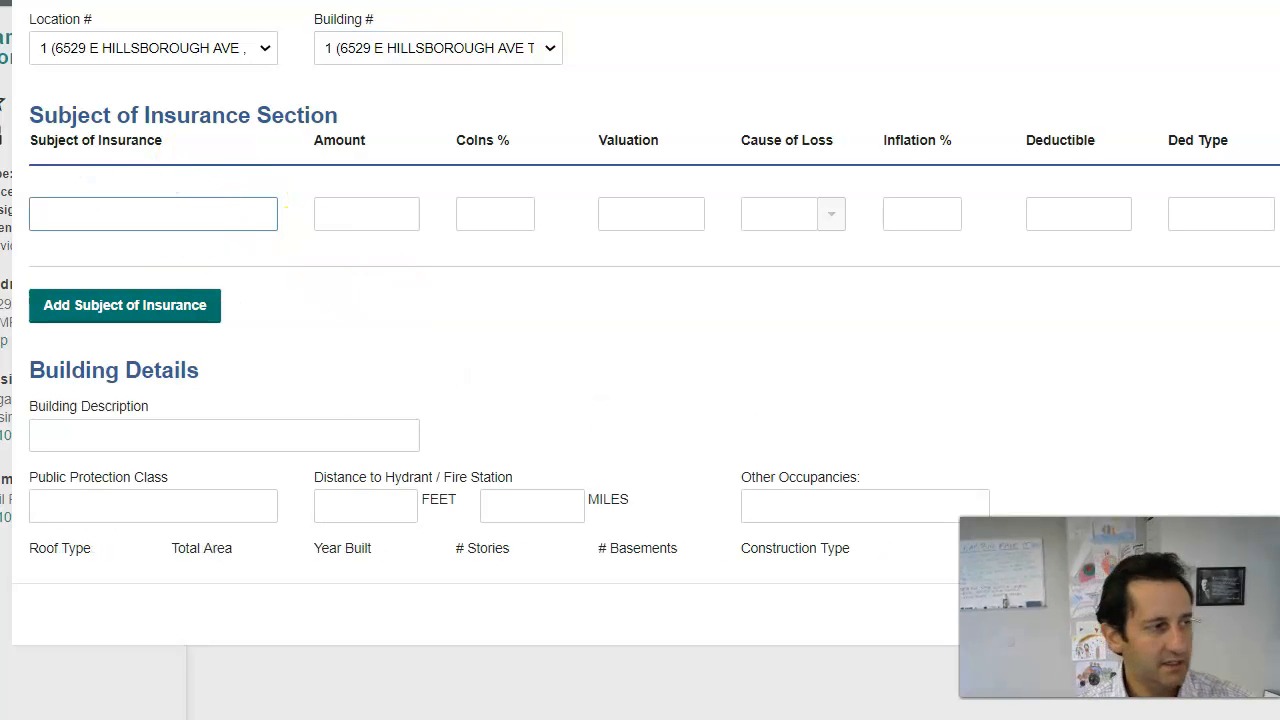
drag(0, 14, 972, 14)
scroll(470, 450, up, 4)
scroll(460, 460, up, 8)
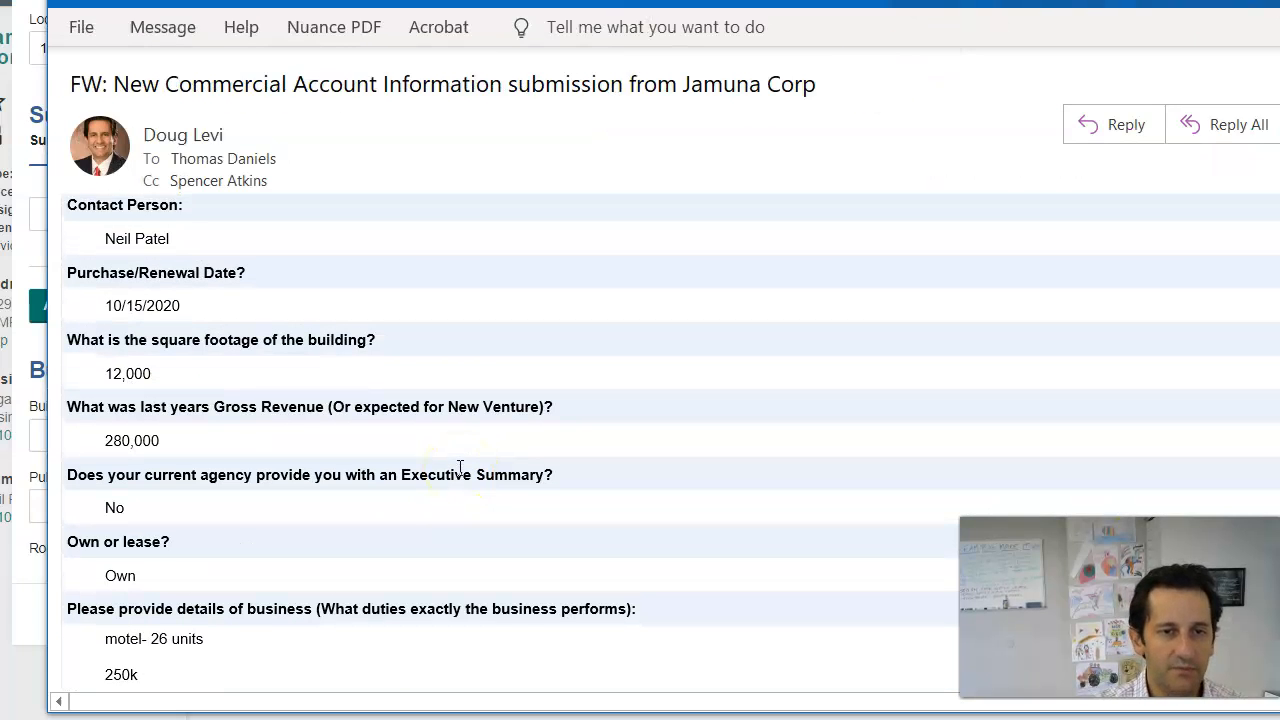
Step: Review the submission email's business and building details, then move it aside to reveal the EZLynx form
scroll(377, 501, down, 4)
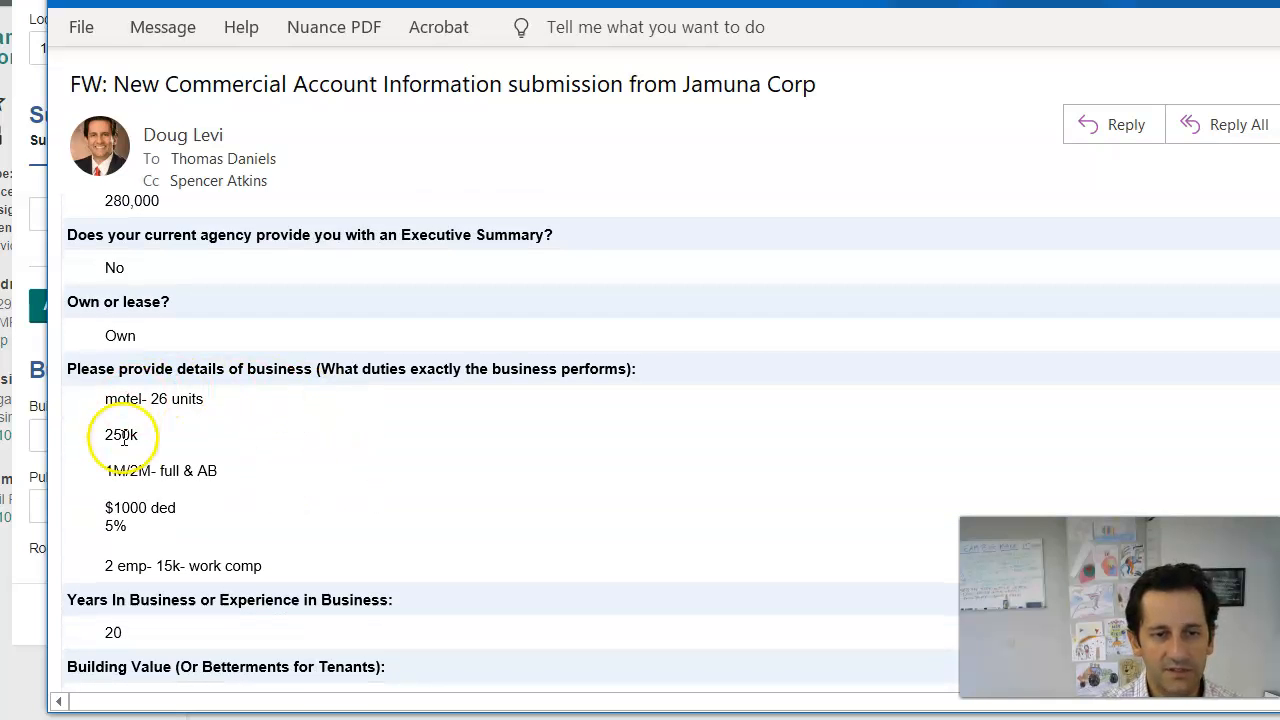
scroll(296, 511, down, 3)
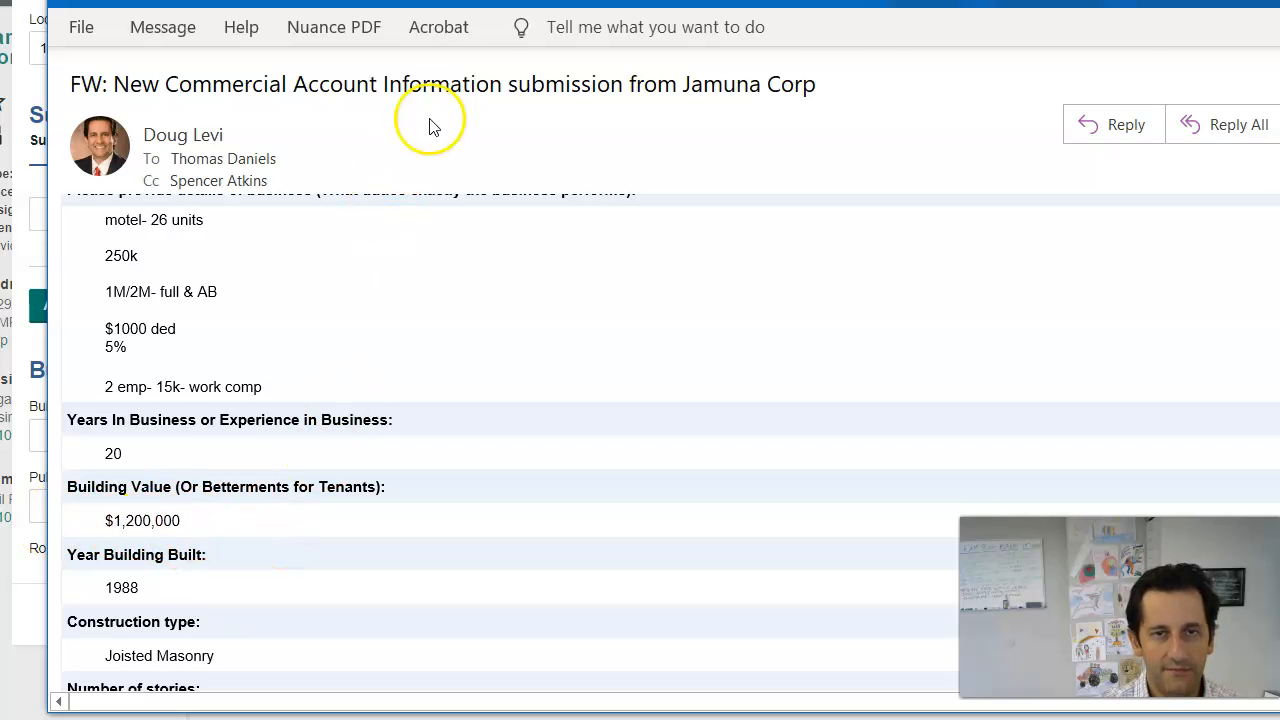
drag(431, 2, 2, 50)
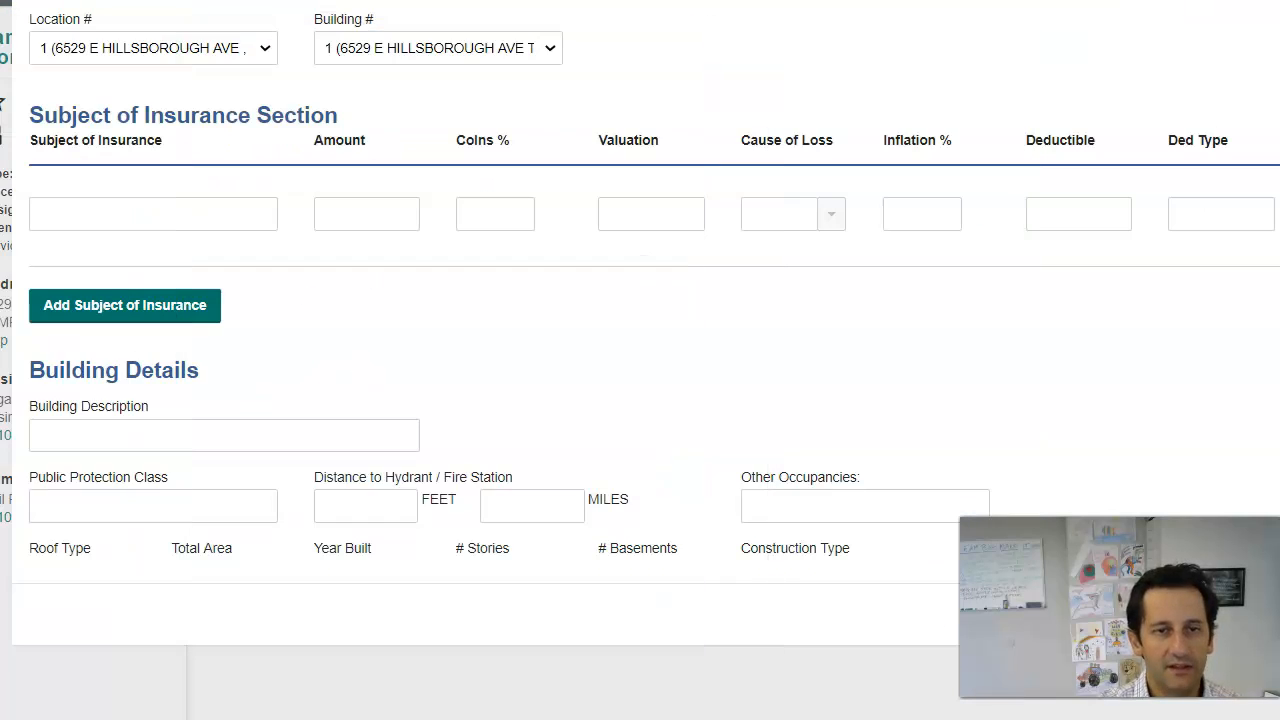
Step: Enter Building as building 1's first subject of insurance, valued at $120,000.00
click(166, 217)
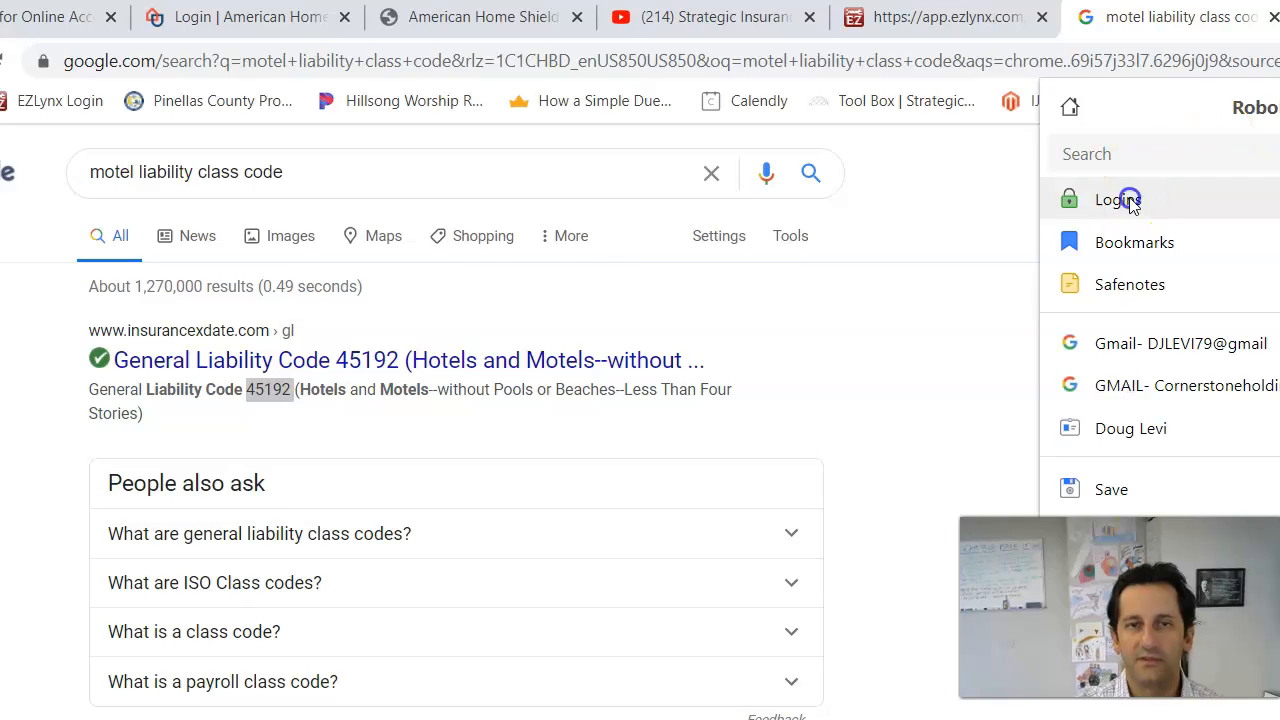
Step: Log in to the Travelers agent site from the RoboForm saved password list
click(1129, 197)
click(95, 228)
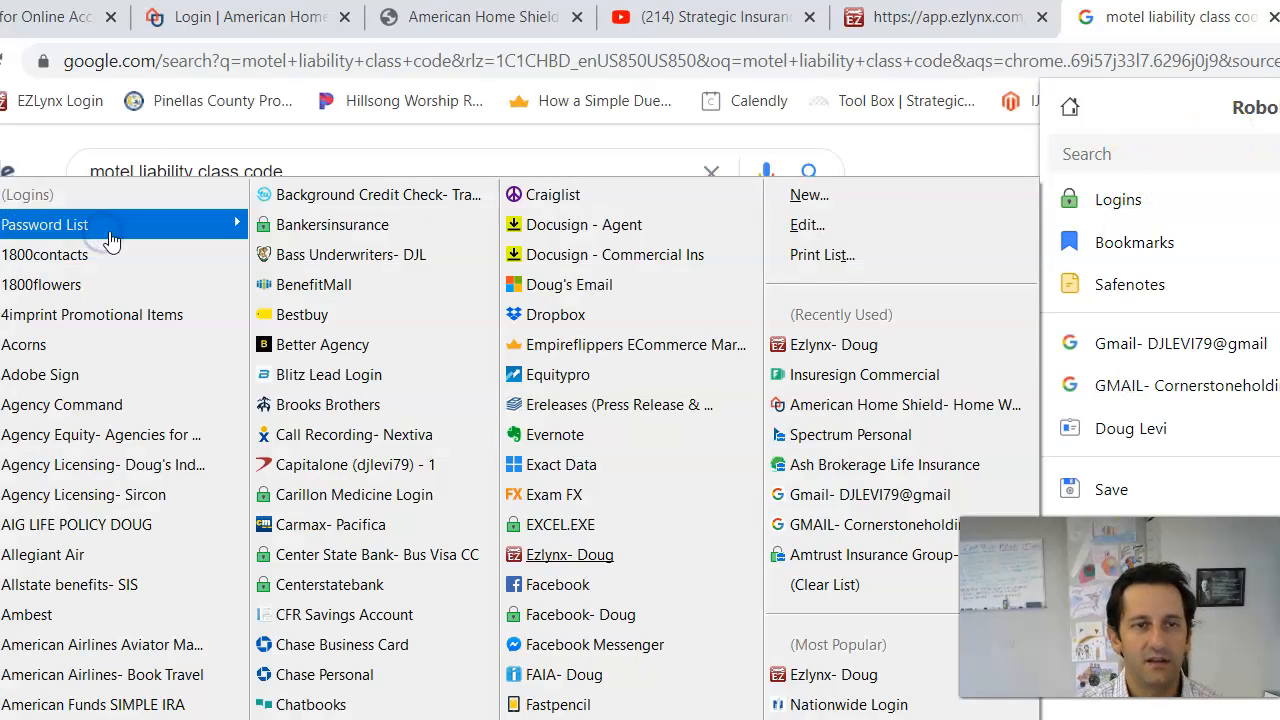
mouse_move(108, 232)
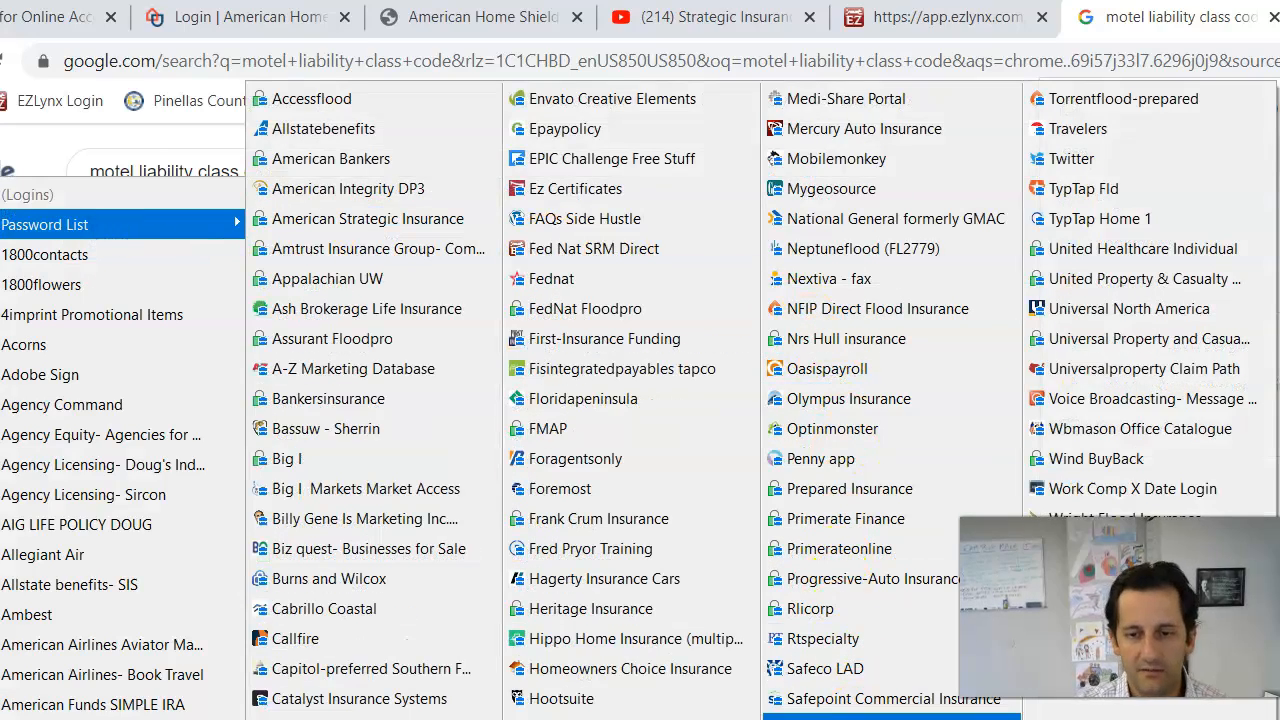
click(1085, 130)
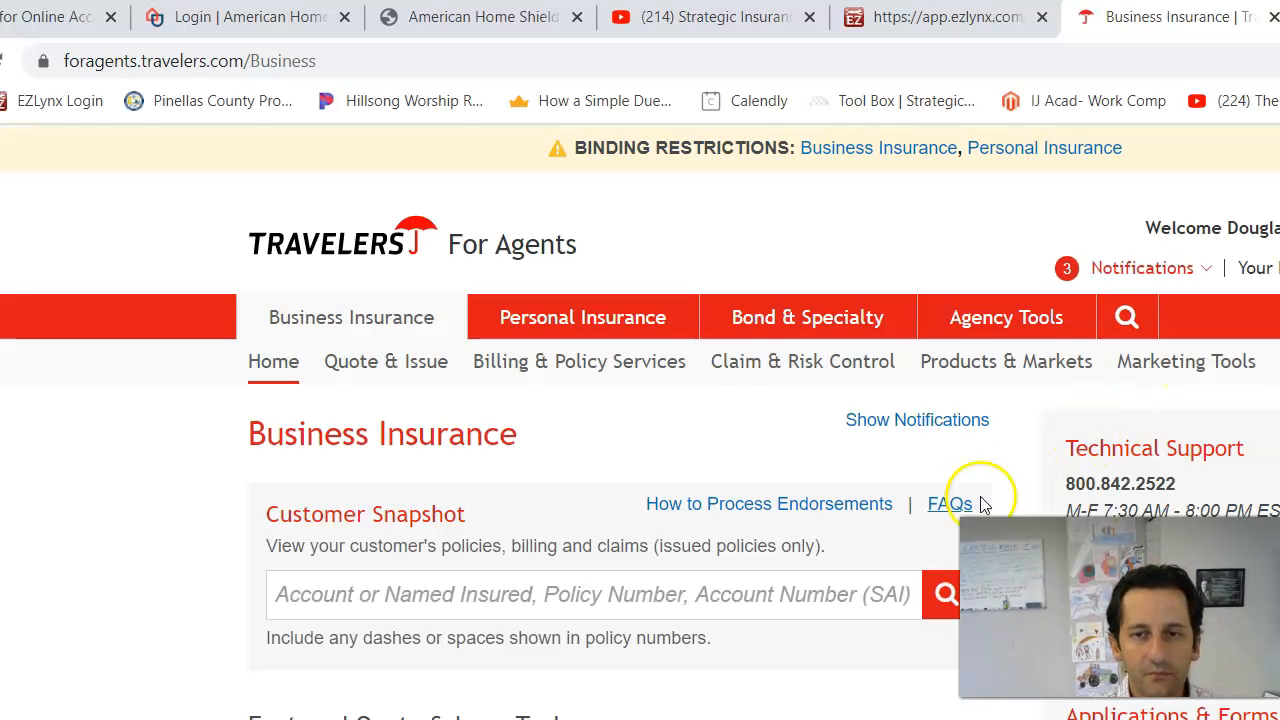
Step: Find Supporting Tools on the Business Insurance Quote & Issue page and launch the Insurable Value Estimator
scroll(700, 508, down, 6)
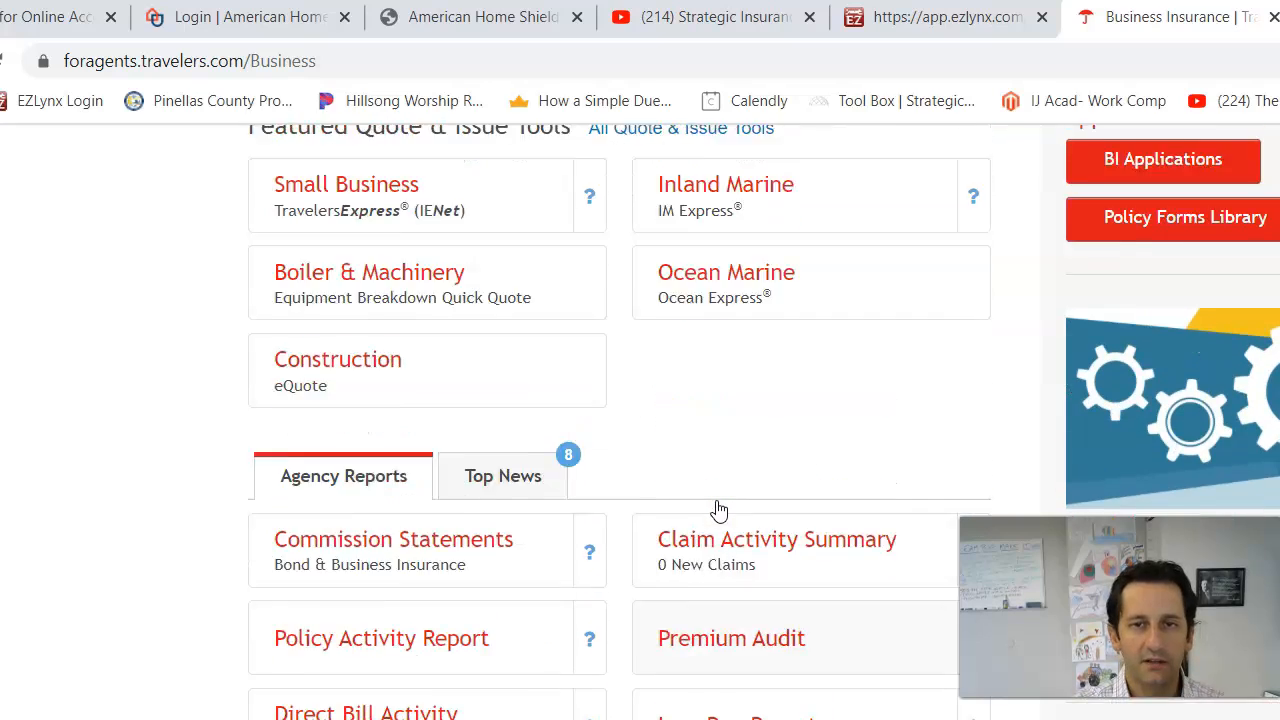
scroll(718, 510, up, 3)
scroll(723, 490, down, 4)
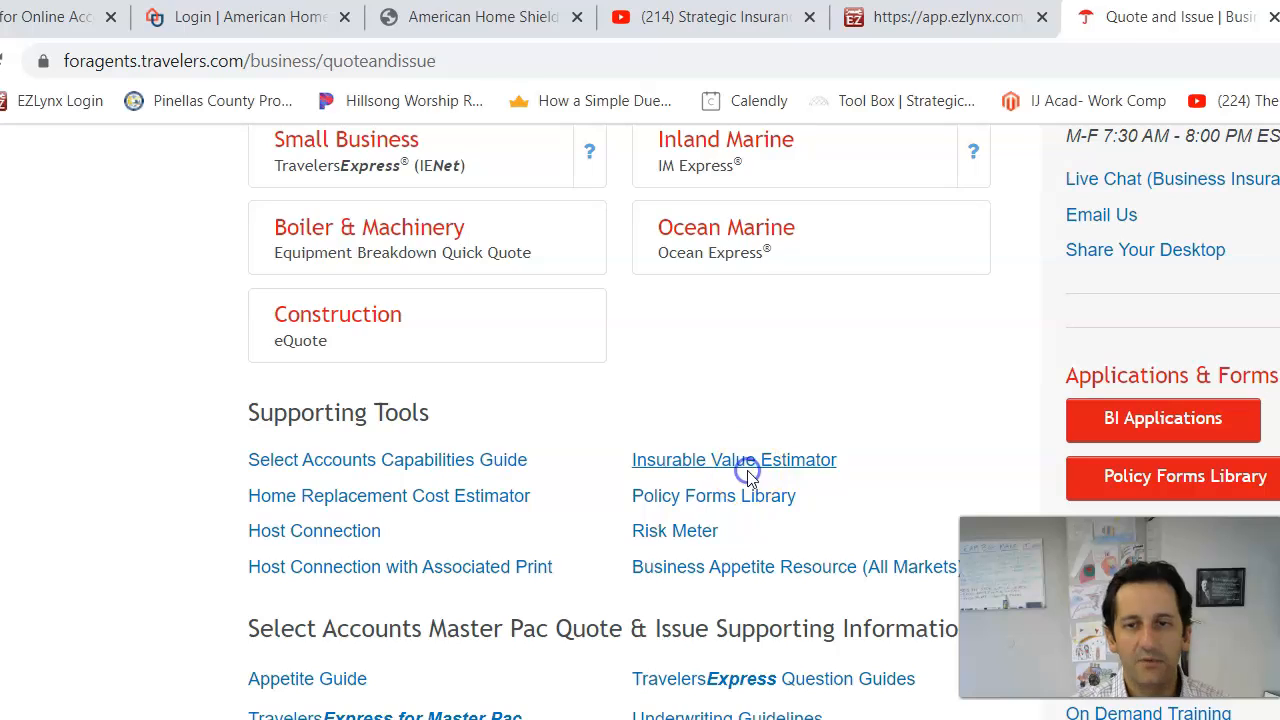
click(749, 468)
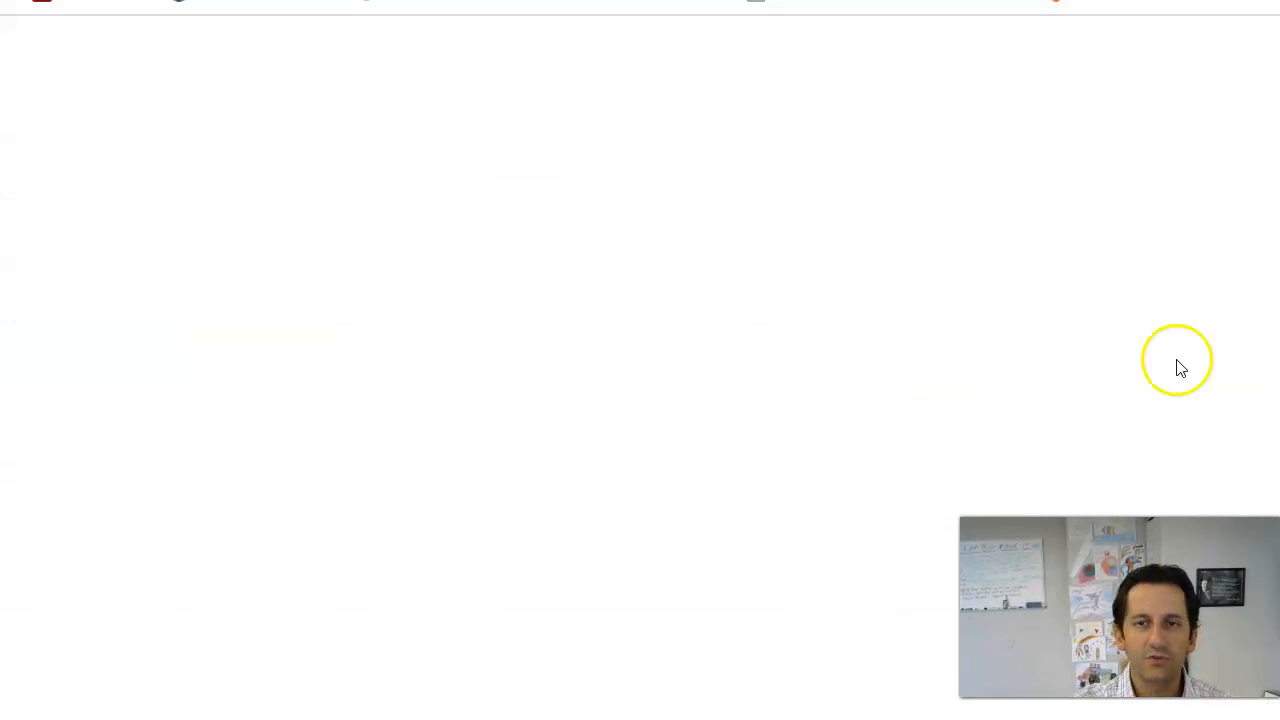
Step: Scroll the CoreLogic report to the valuation totals and highlight the $118 per square foot cost
scroll(718, 287, down, 5)
scroll(720, 292, up, 5)
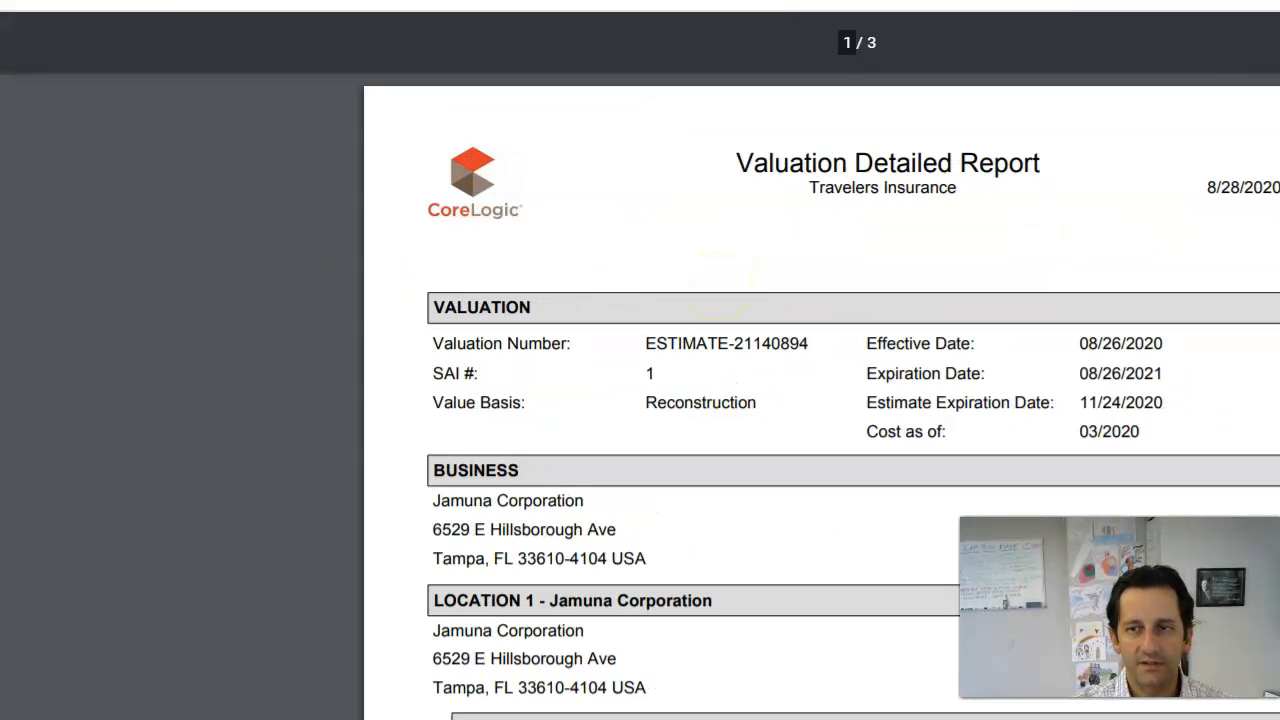
scroll(530, 410, down, 4)
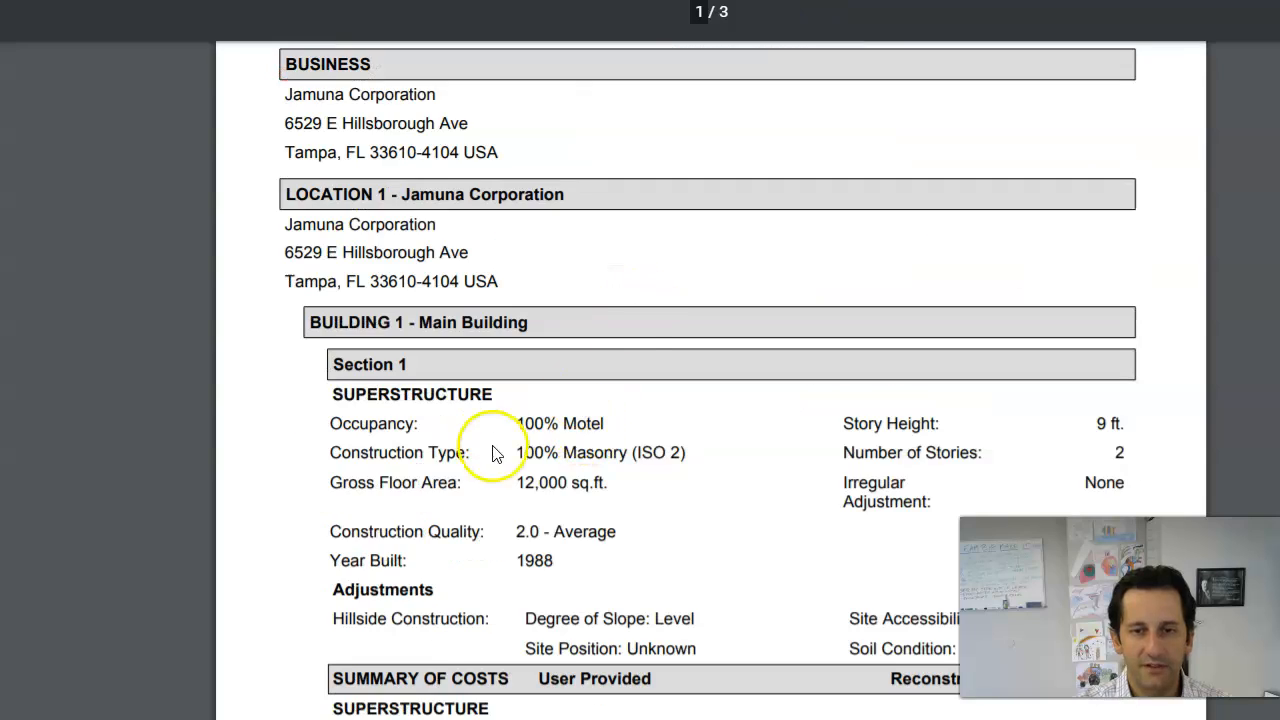
scroll(560, 380, down, 1)
scroll(490, 357, down, 10)
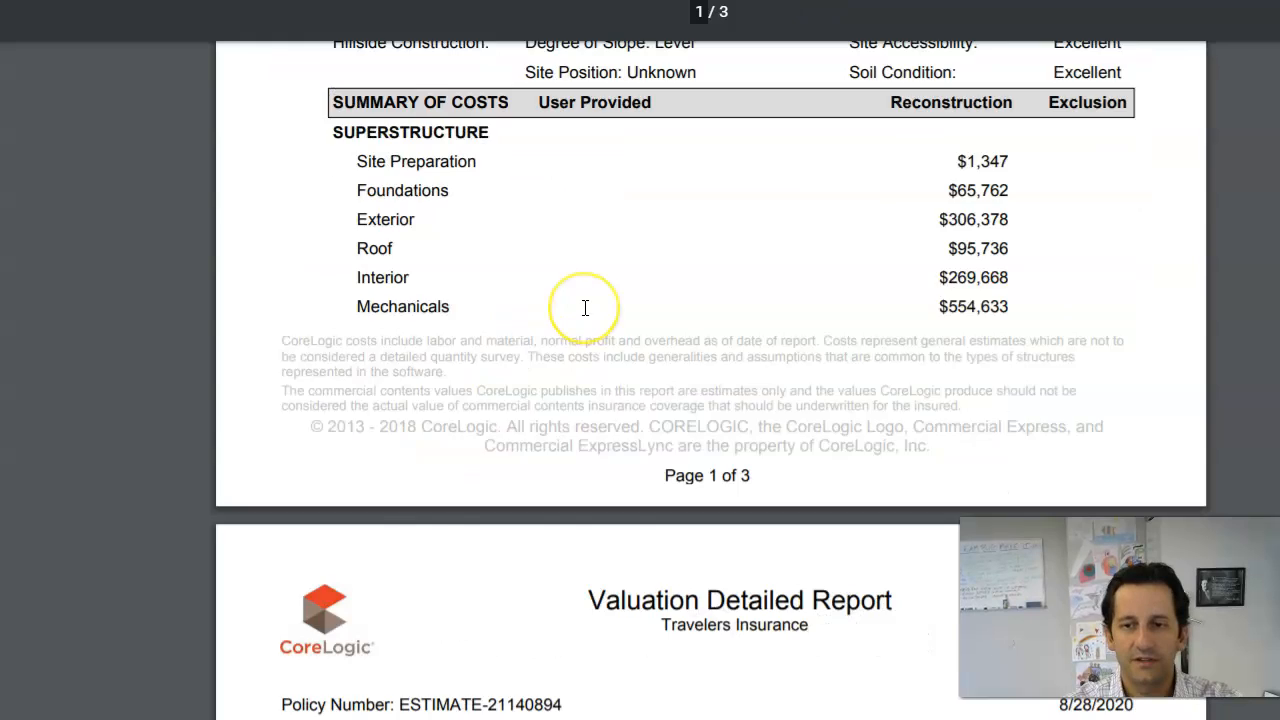
scroll(683, 423, down, 3)
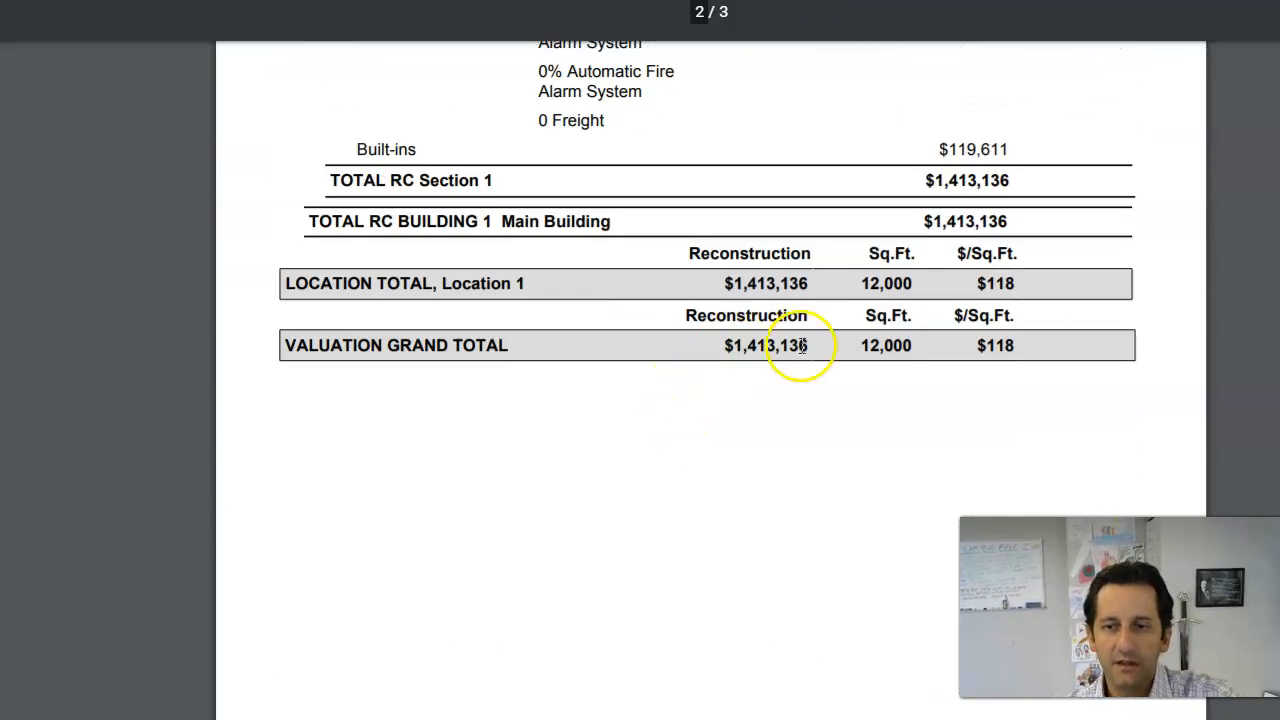
drag(1032, 347, 981, 348)
click(966, 380)
Step: Highlight the $1,413,136 valuation grand total, then return to the EZLynx Building amount field
drag(979, 348, 1026, 349)
click(1006, 389)
click(900, 349)
drag(727, 346, 826, 344)
click(738, 283)
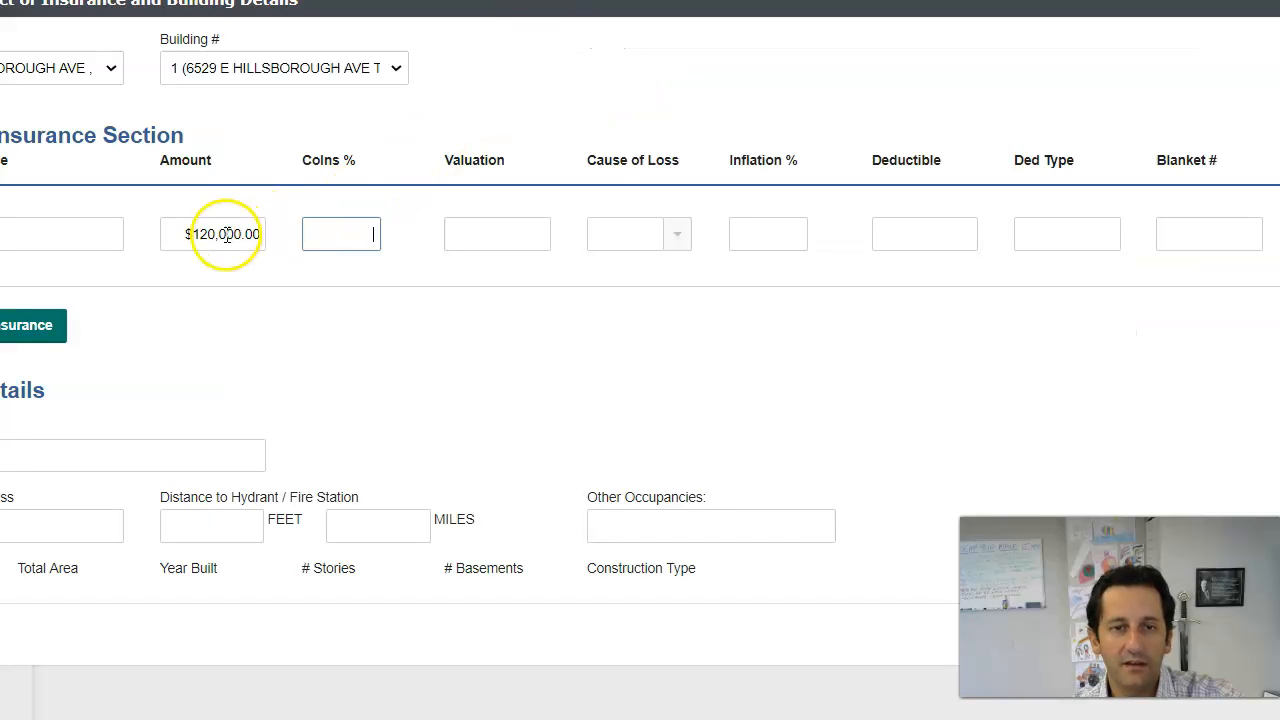
click(227, 234)
click(210, 234)
Step: Change the Building amount to $1,400,000.00 and set coinsurance to 80%
key(BackSpace)
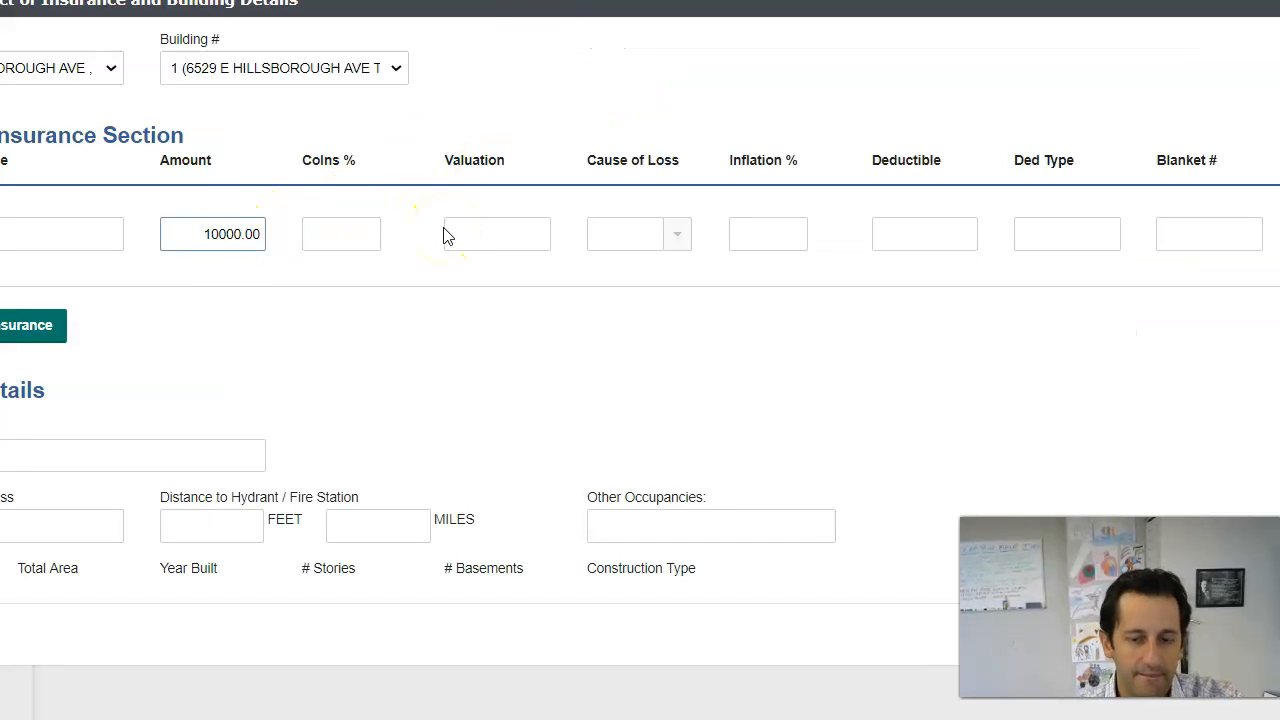
text(40)
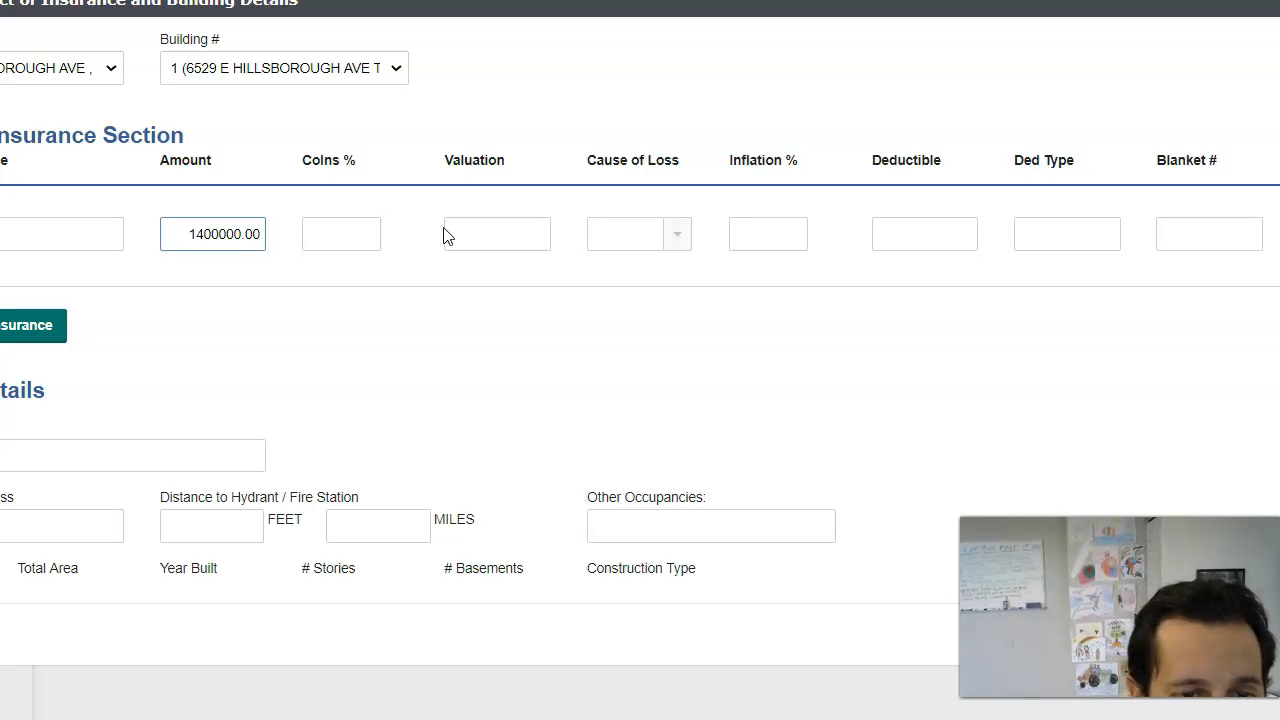
key(Right)
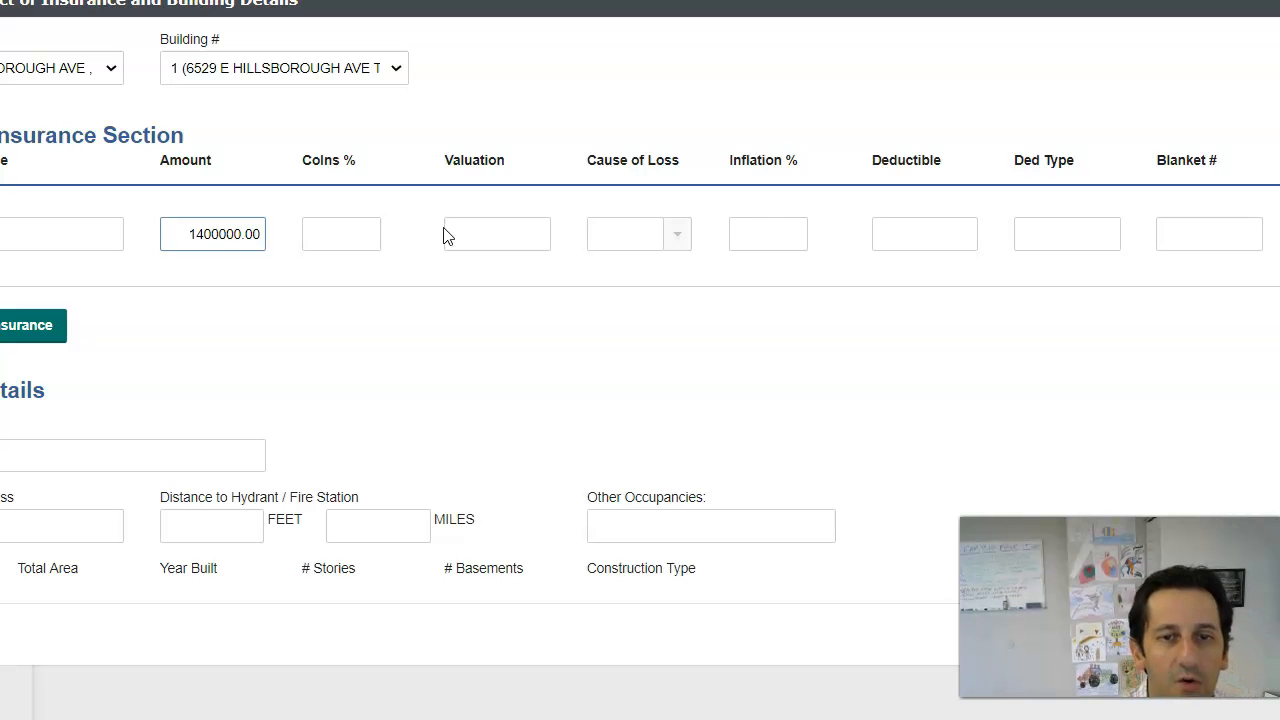
click(372, 234)
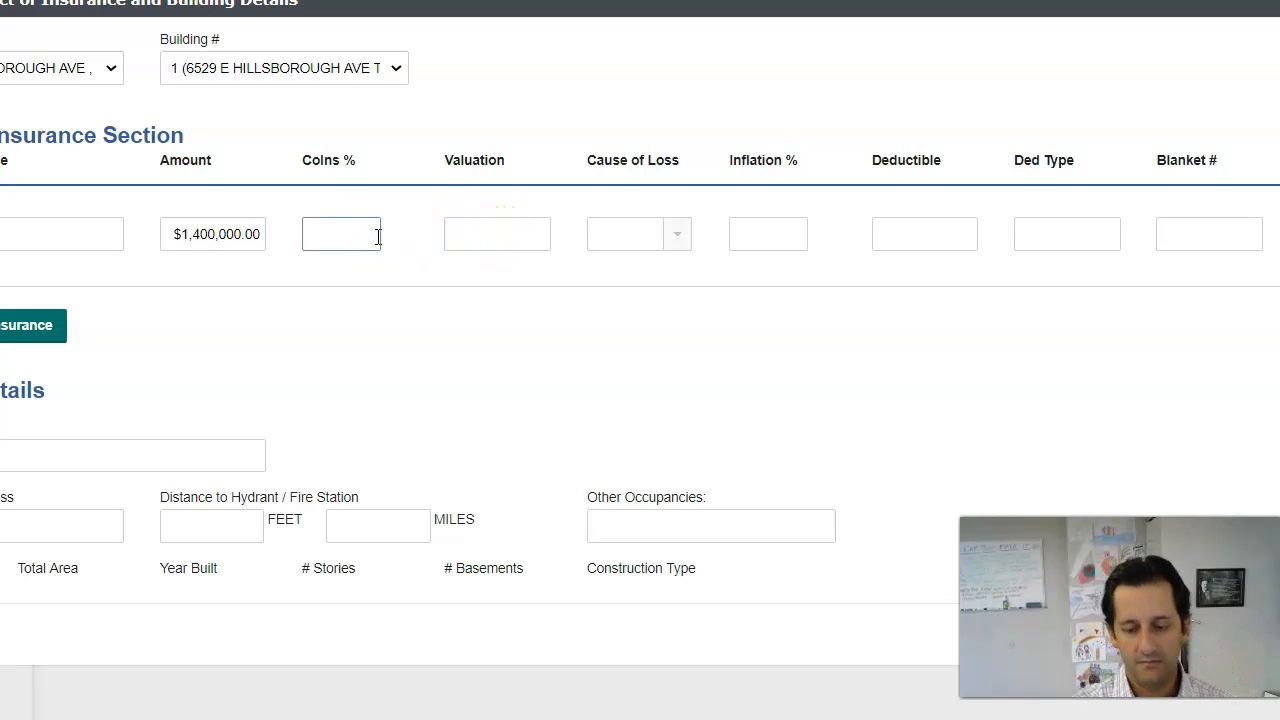
text(80)
key(Tab)
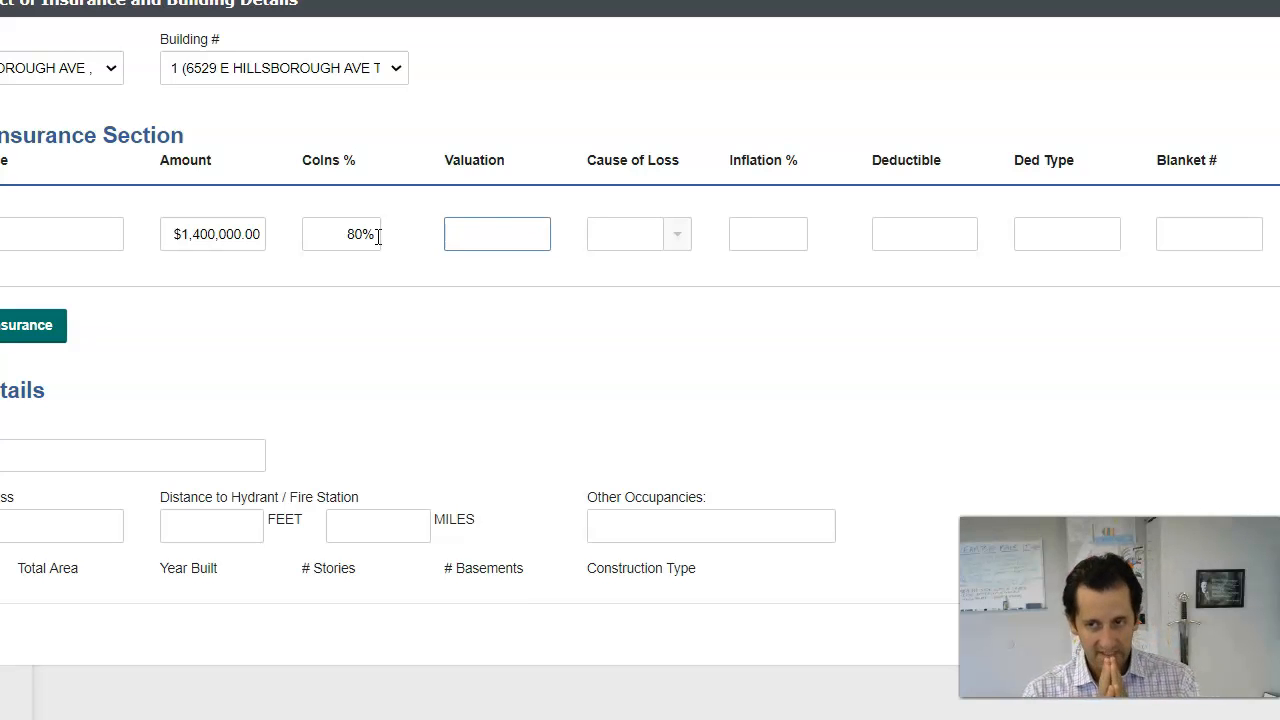
click(309, 218)
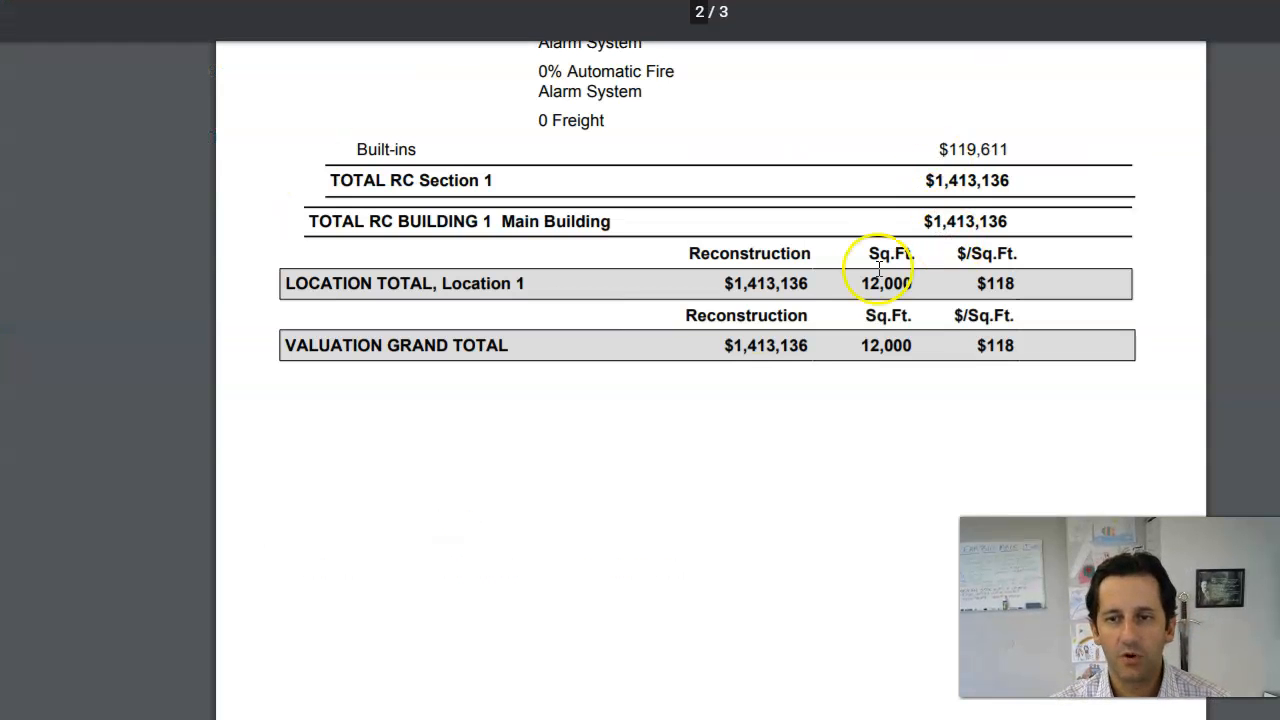
Step: Check the page 3 summary: $1,413,136 co-insurance requirement against $0 insured
scroll(734, 511, down, 10)
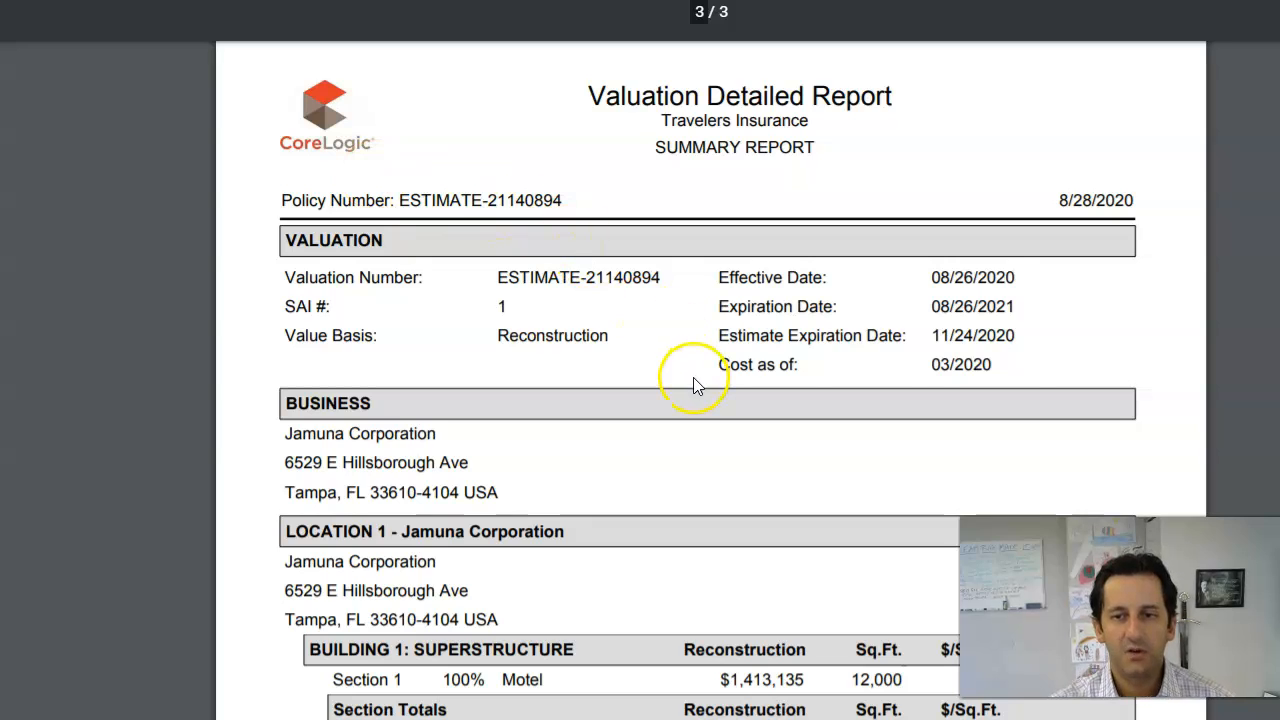
drag(724, 366, 977, 365)
click(898, 370)
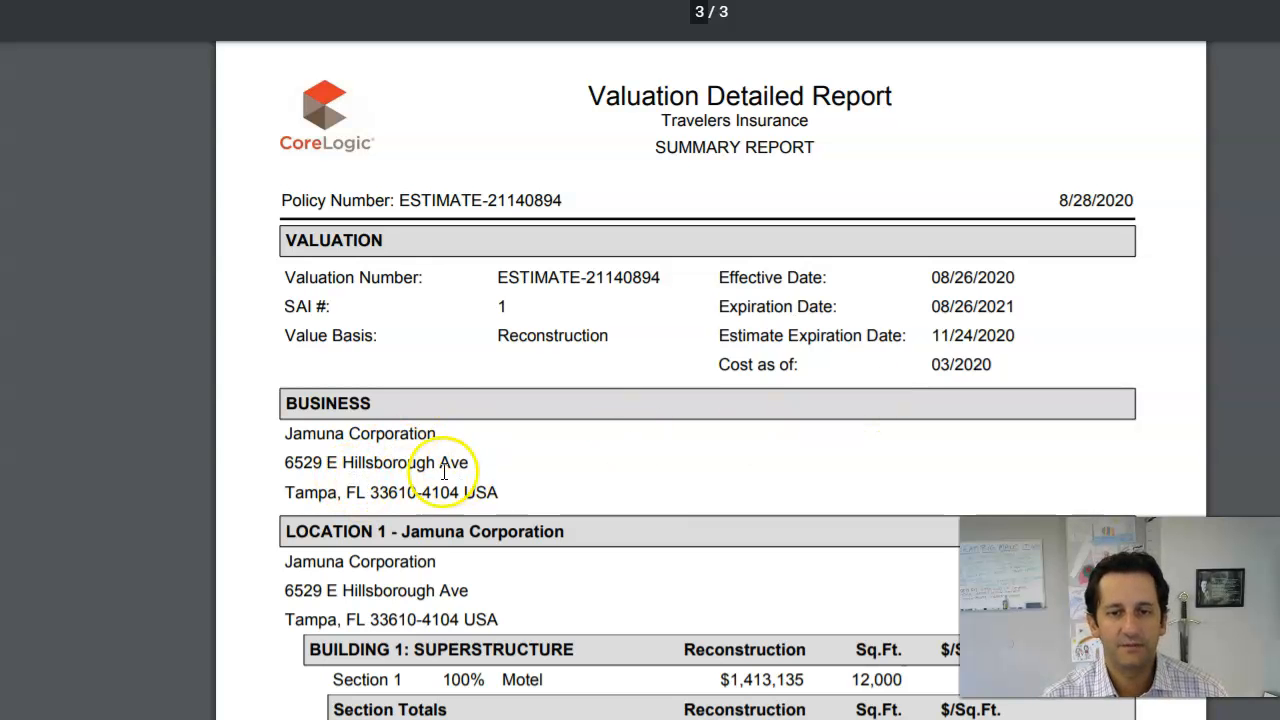
scroll(435, 481, down, 4)
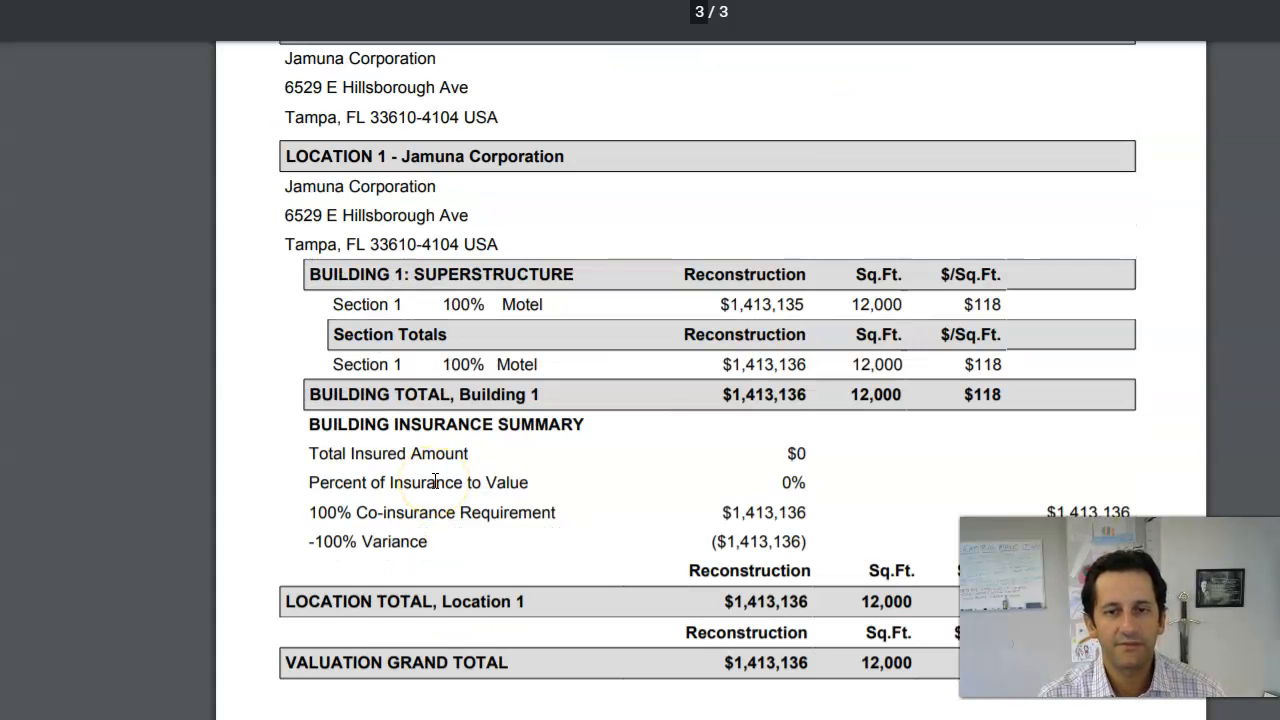
scroll(425, 500, down, 2)
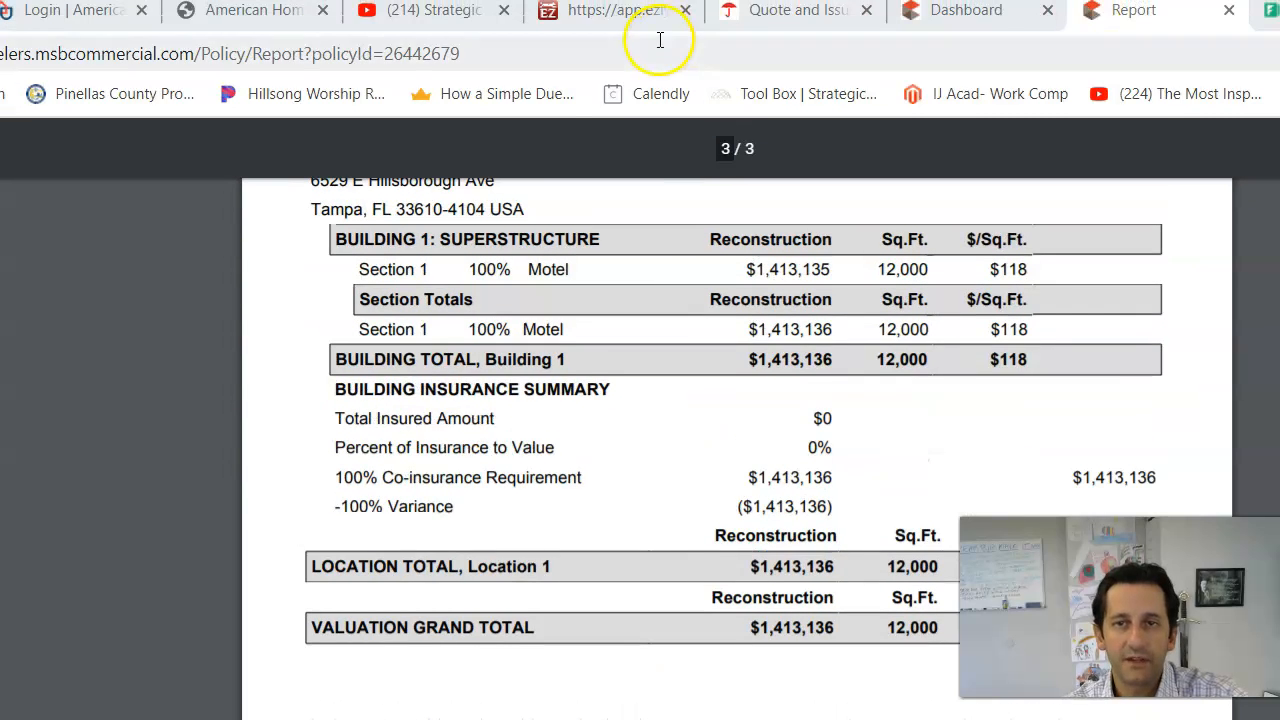
Step: Set the Building valuation to RC and the cause of loss to Special
click(636, 20)
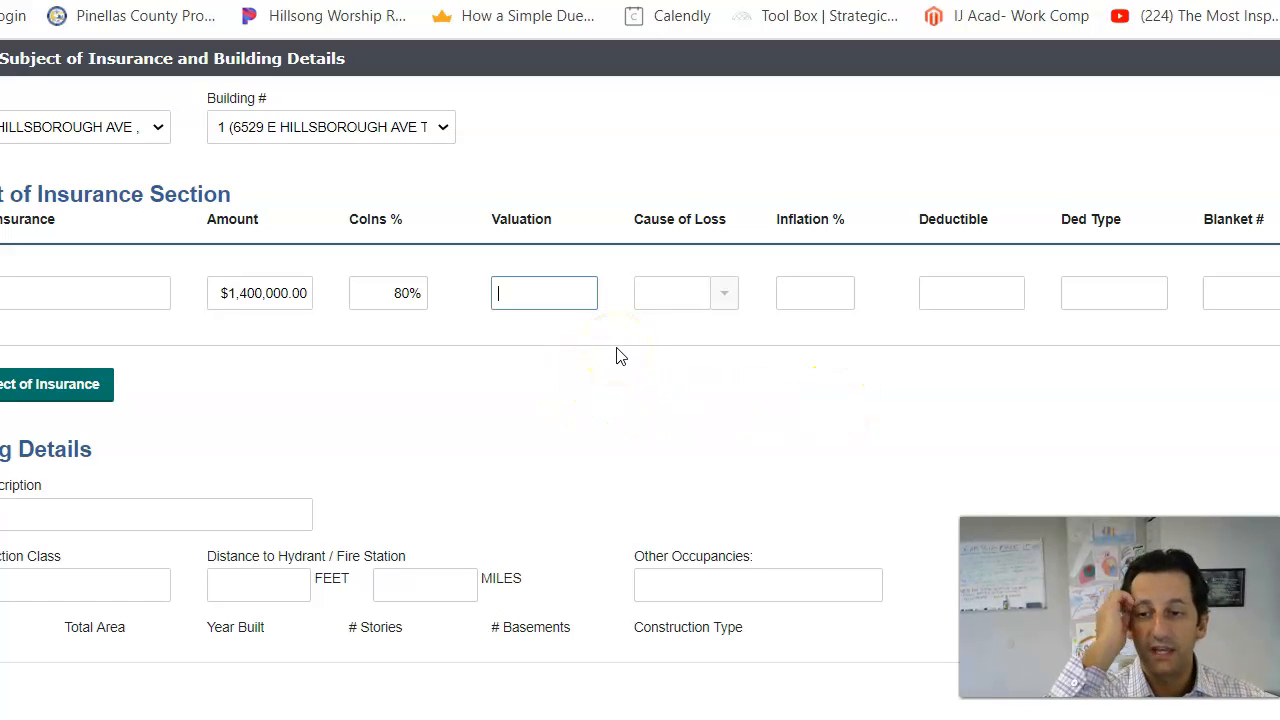
text(SPEC)
key(BackSpace)
key(BackSpace)
key(BackSpace)
key(BackSpace)
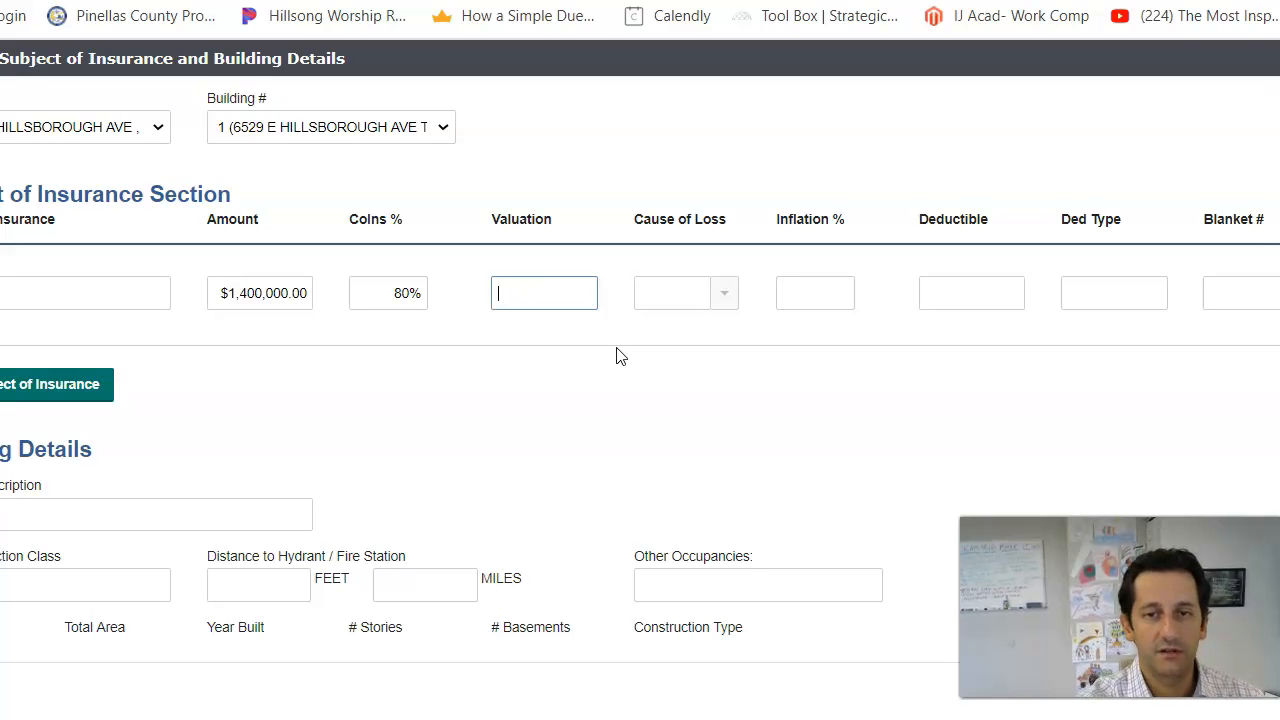
text(Replacem)
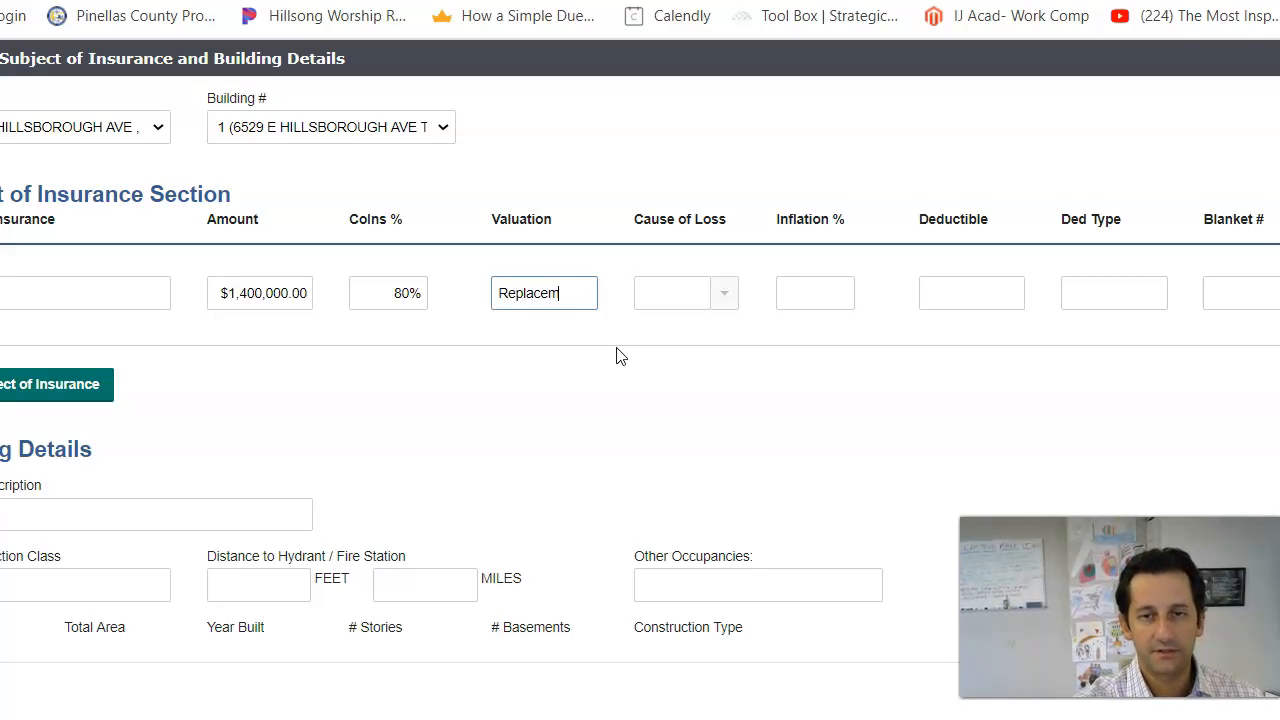
text(ent)
key(BackSpace)
key(BackSpace)
key(BackSpace)
key(BackSpace)
key(BackSpace)
key(BackSpace)
key(BackSpace)
key(BackSpace)
key(BackSpace)
key(BackSpace)
key(BackSpace)
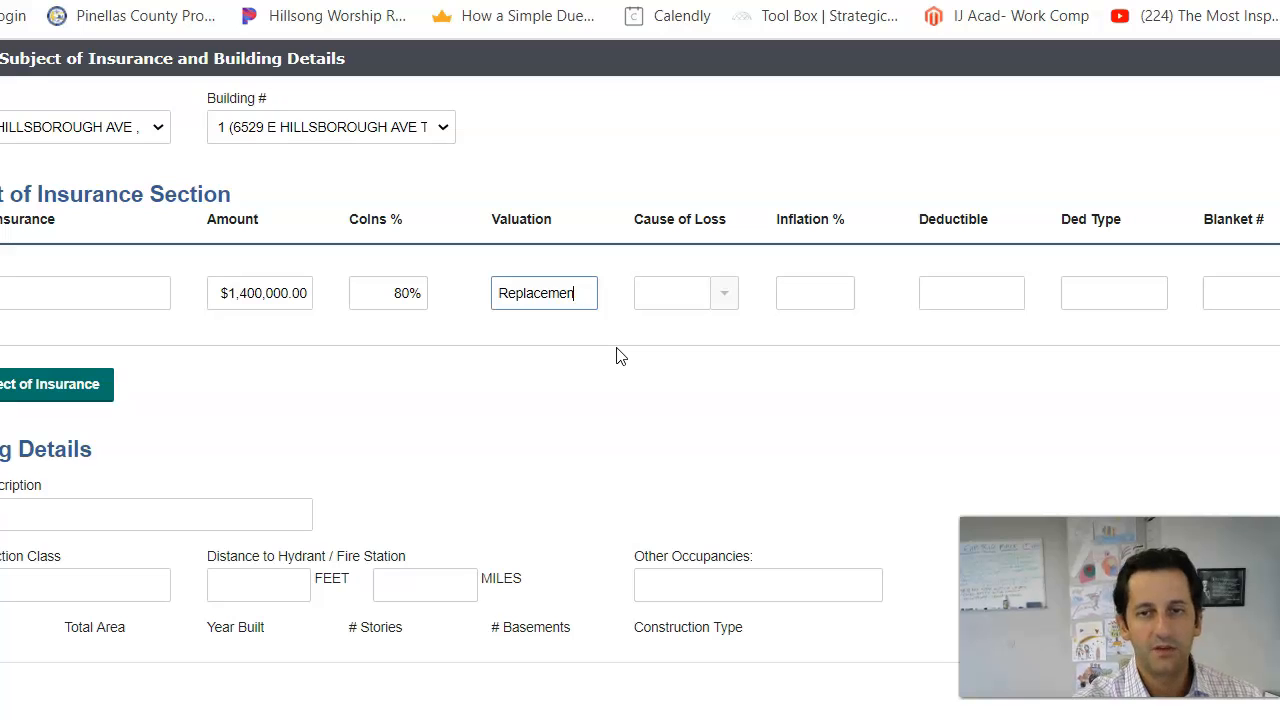
text(RC)
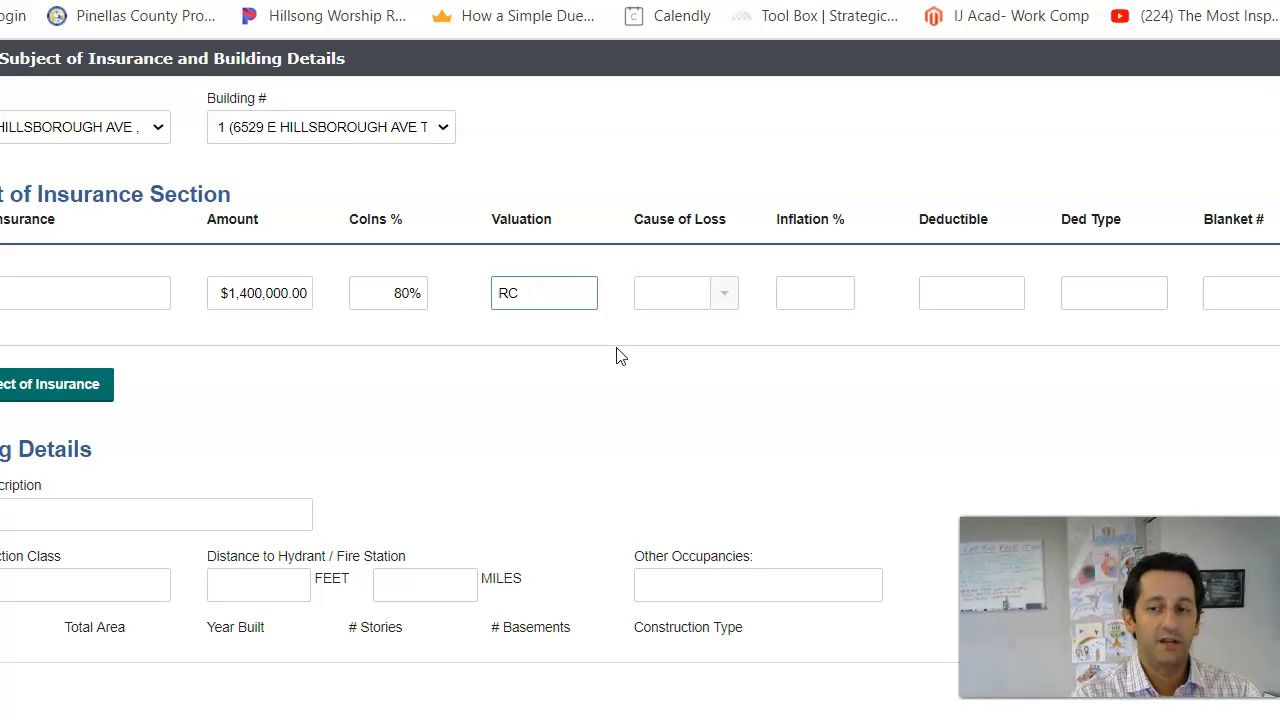
click(726, 300)
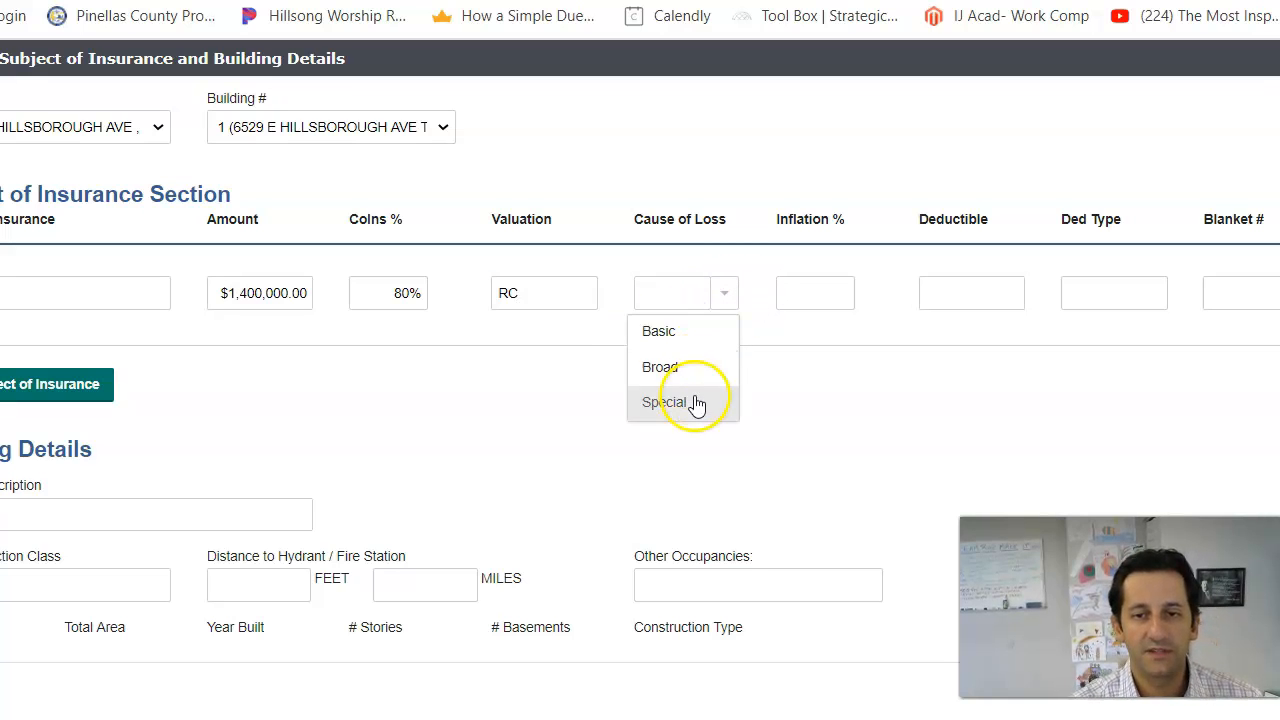
click(694, 402)
Step: Enter a $2,500 All other deductible and 'Wind 5%' in Forms / Conditions
click(963, 294)
text(2,5)
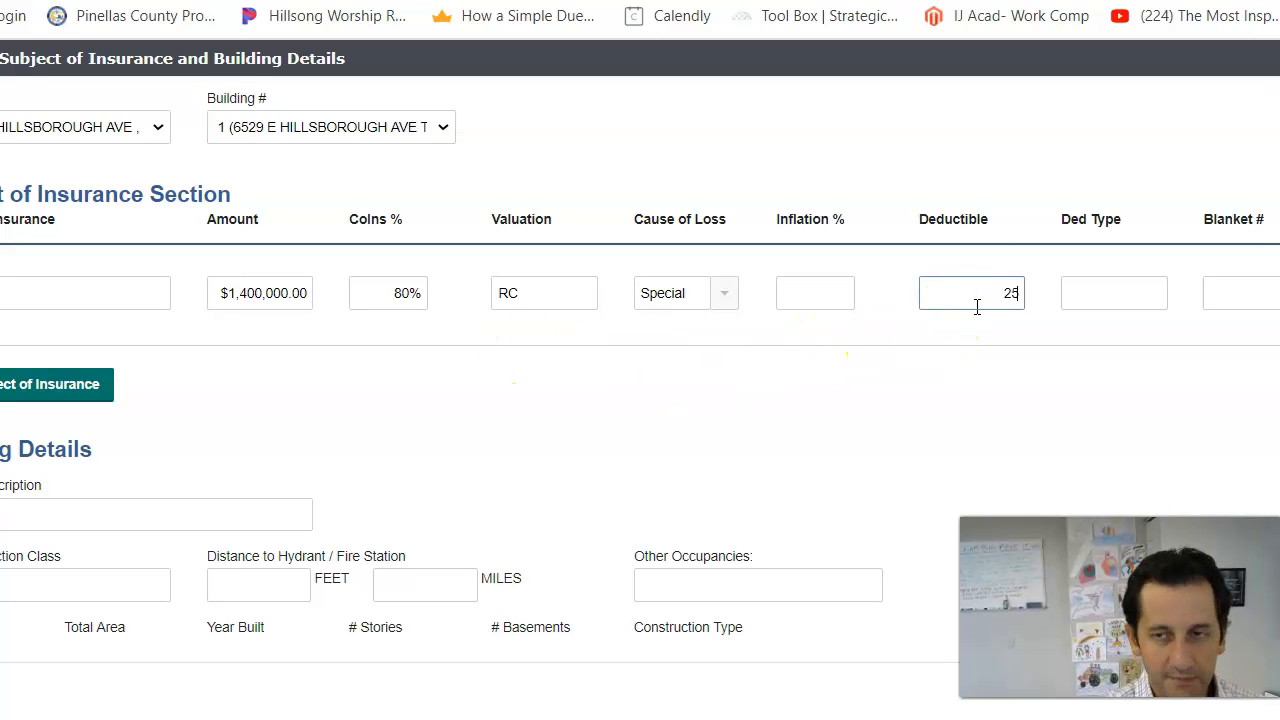
text(00)
key(Tab)
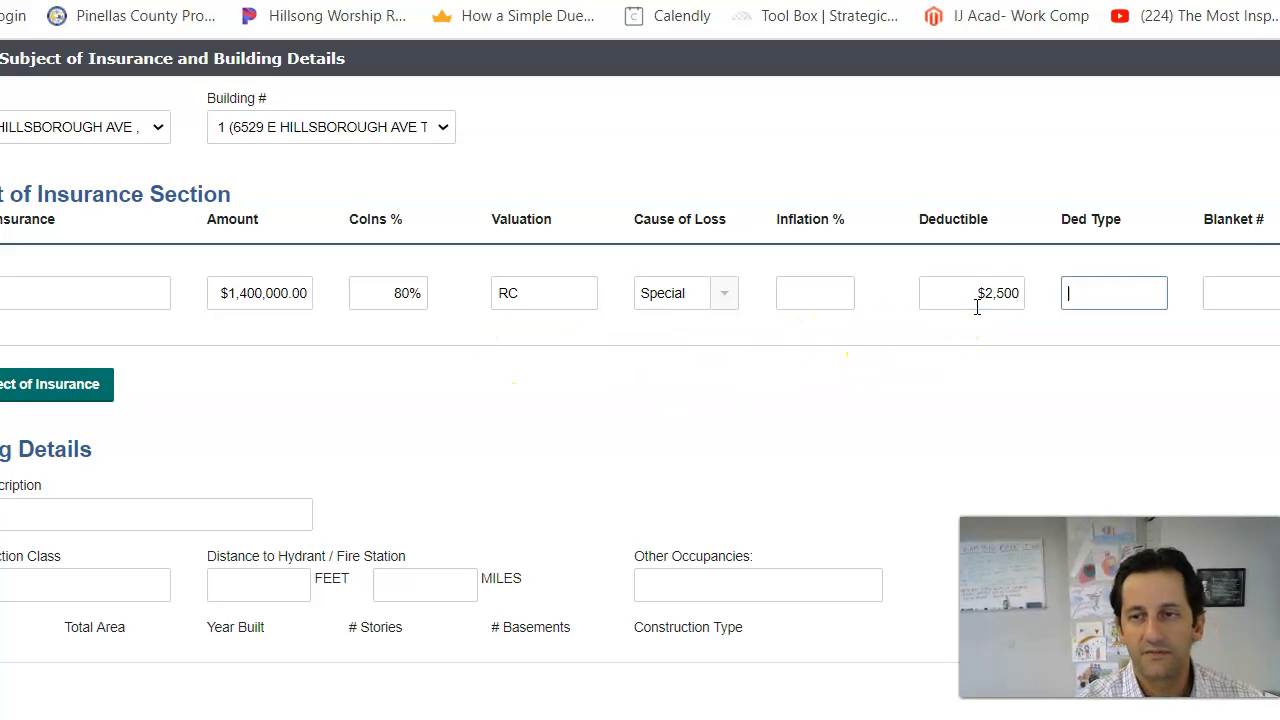
text(All other)
key(Tab)
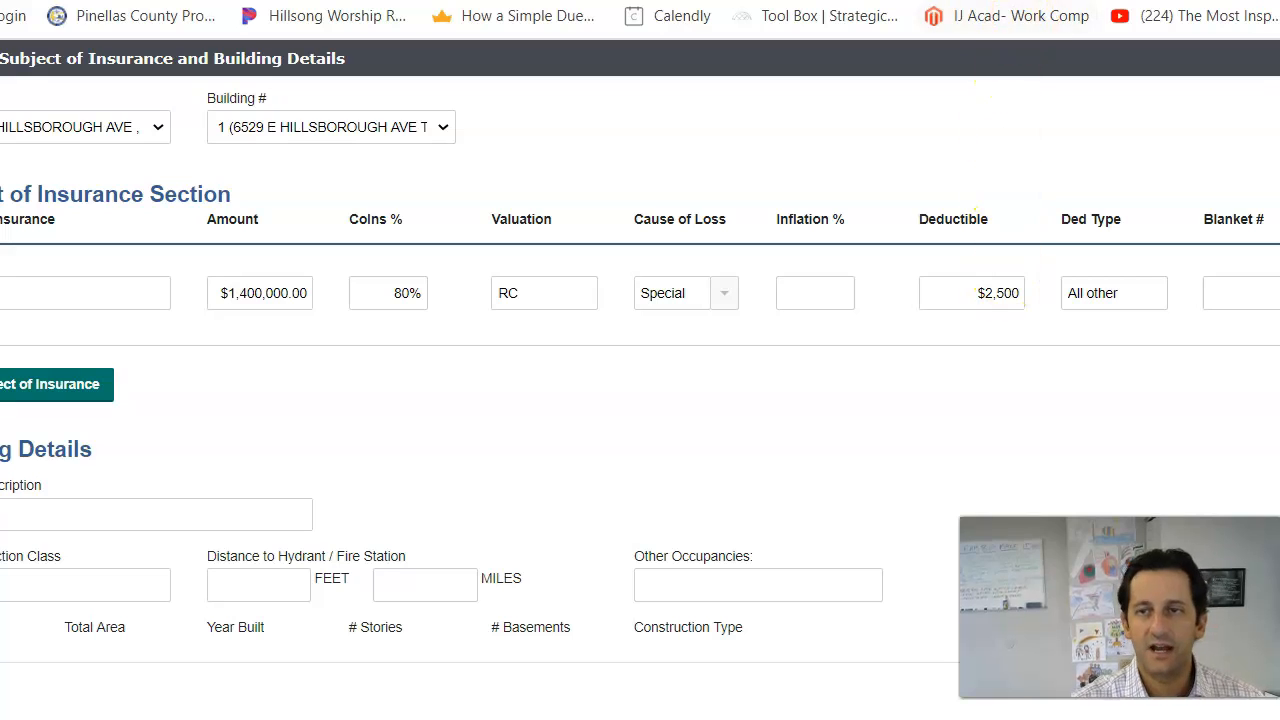
key(Tab)
key(Tab)
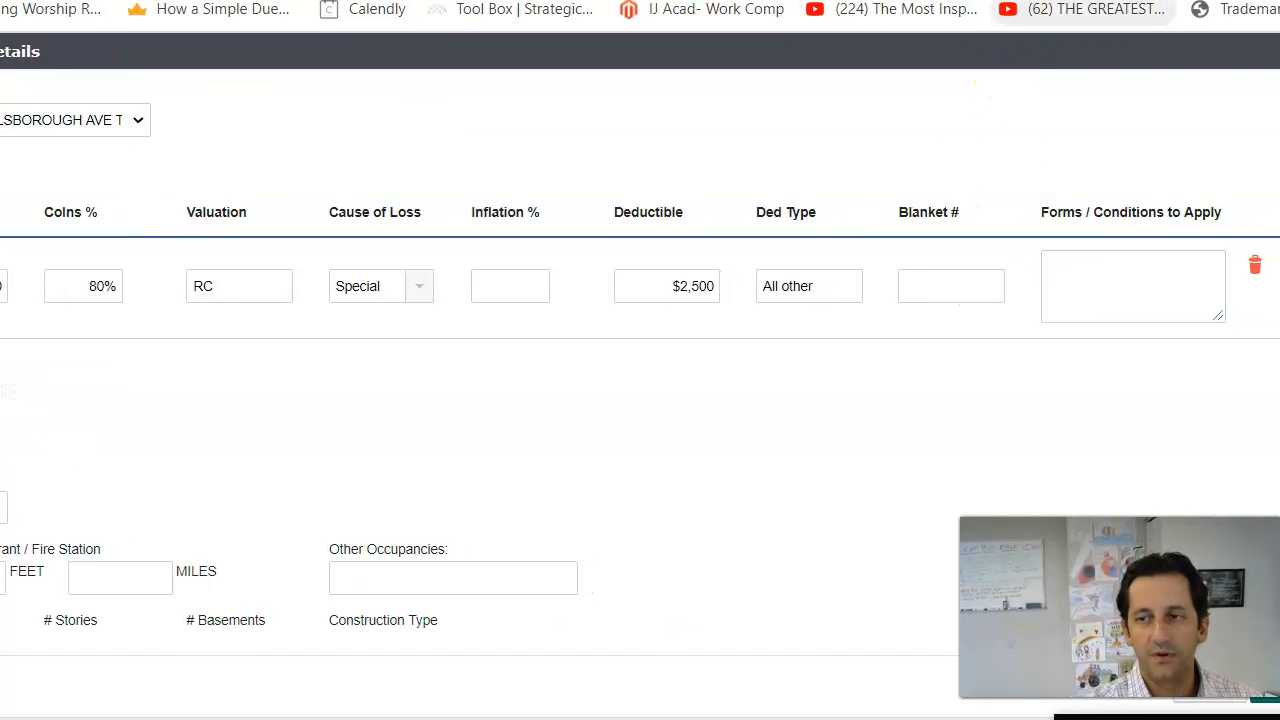
click(1085, 289)
text(Wind 5%)
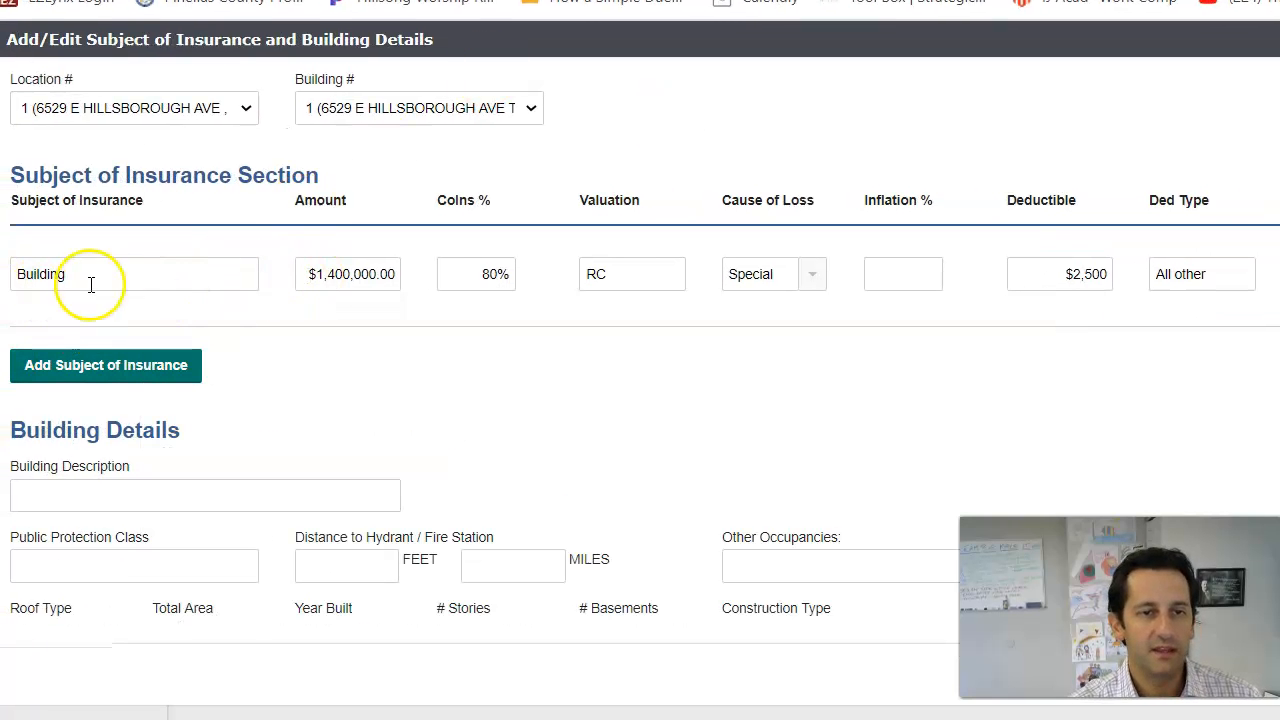
click(91, 285)
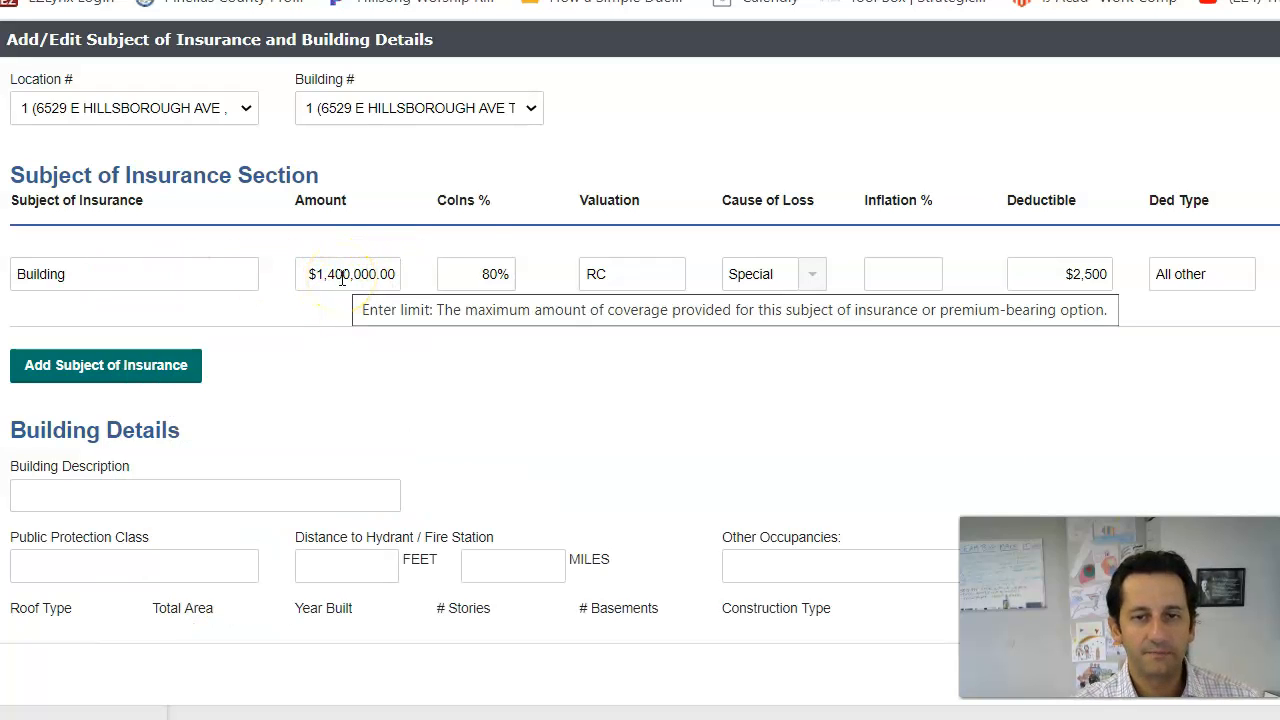
click(473, 270)
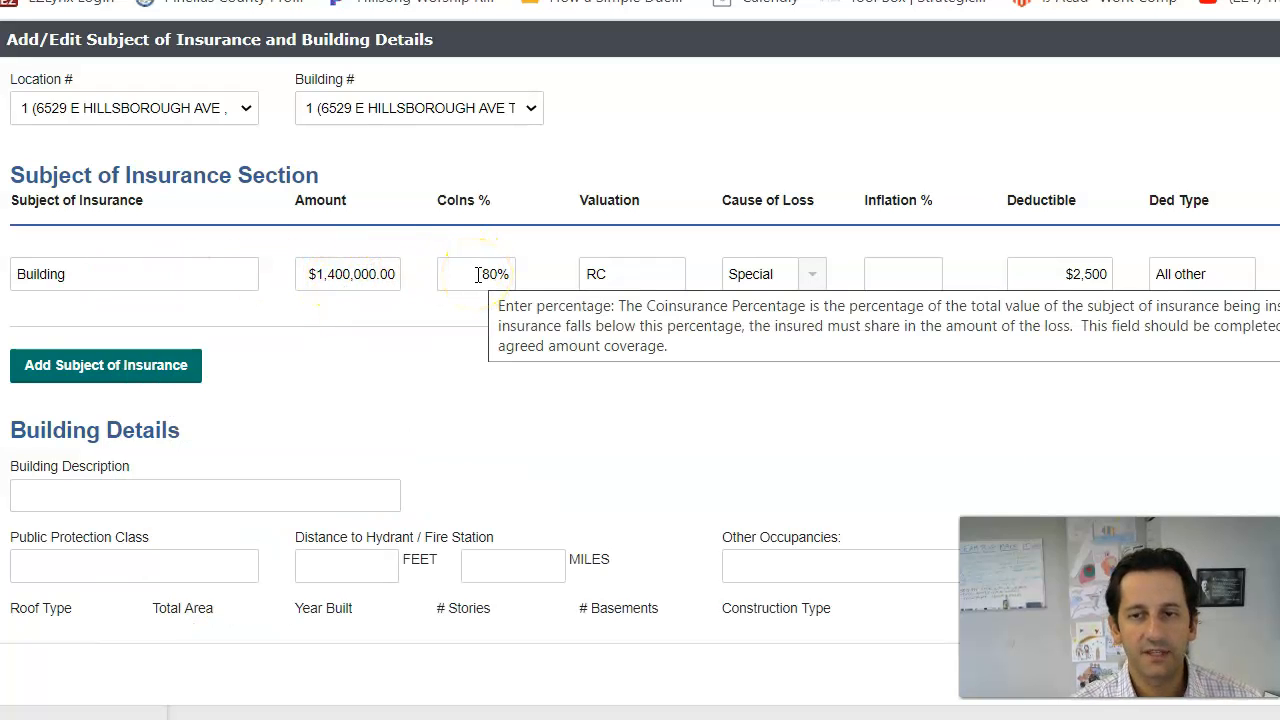
click(477, 274)
click(643, 262)
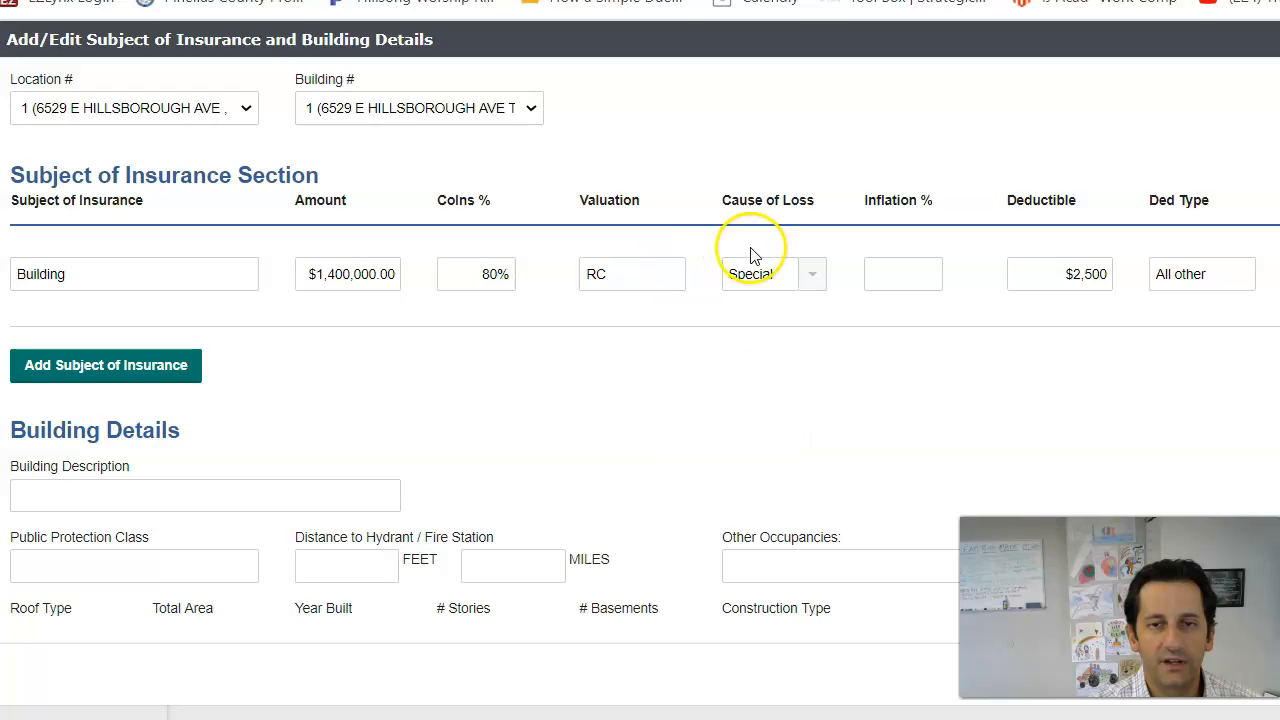
click(779, 274)
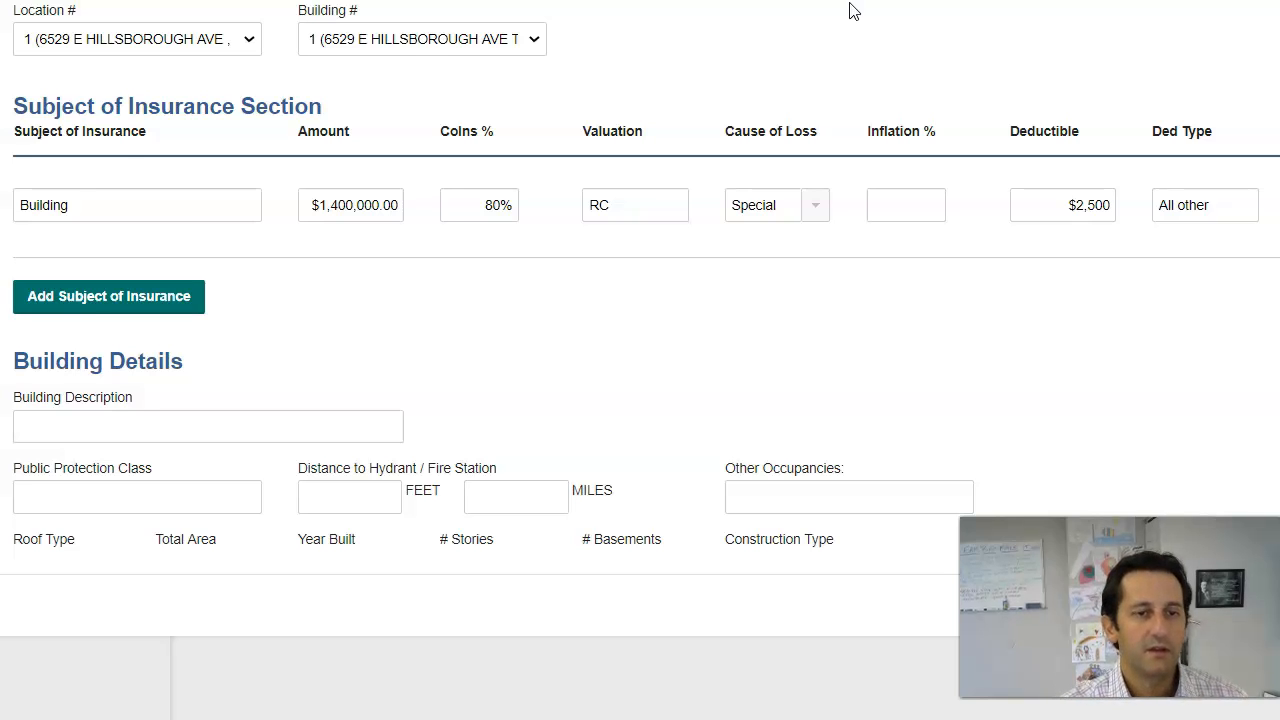
Step: Add a second coverage row for building 1 named Business Income & Extra Expense
click(122, 300)
click(107, 334)
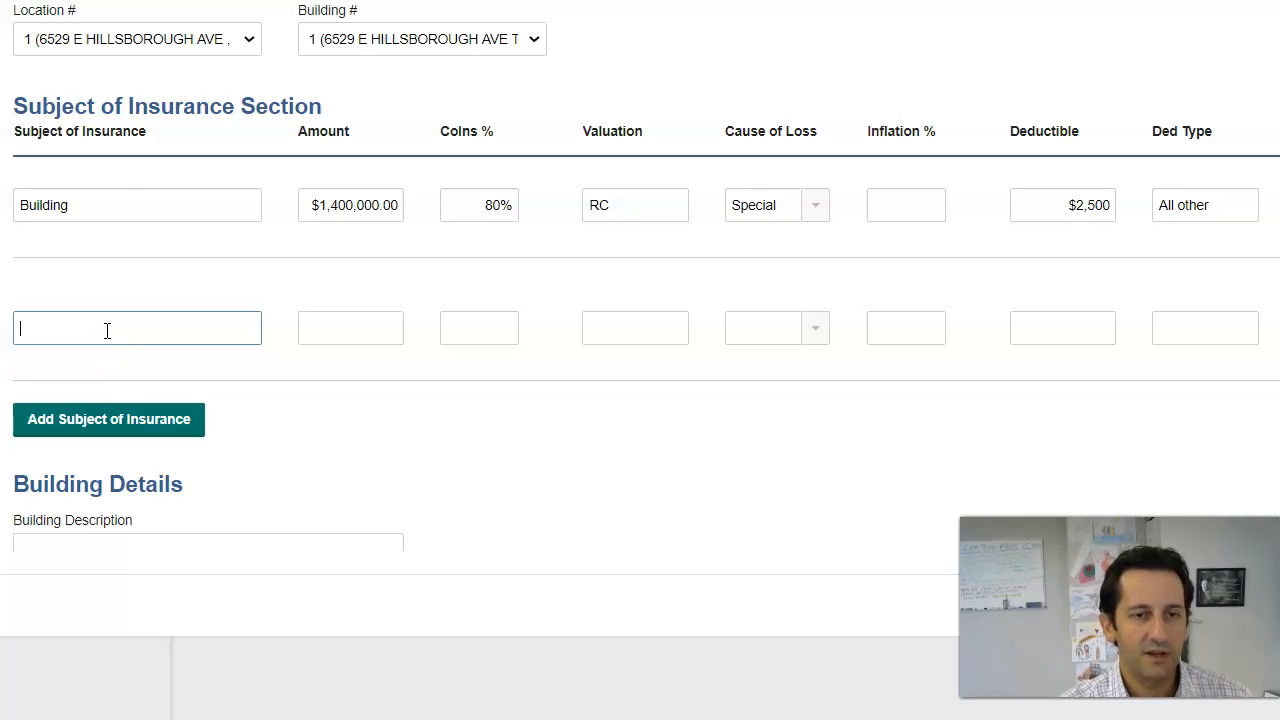
mouse_move(100, 212)
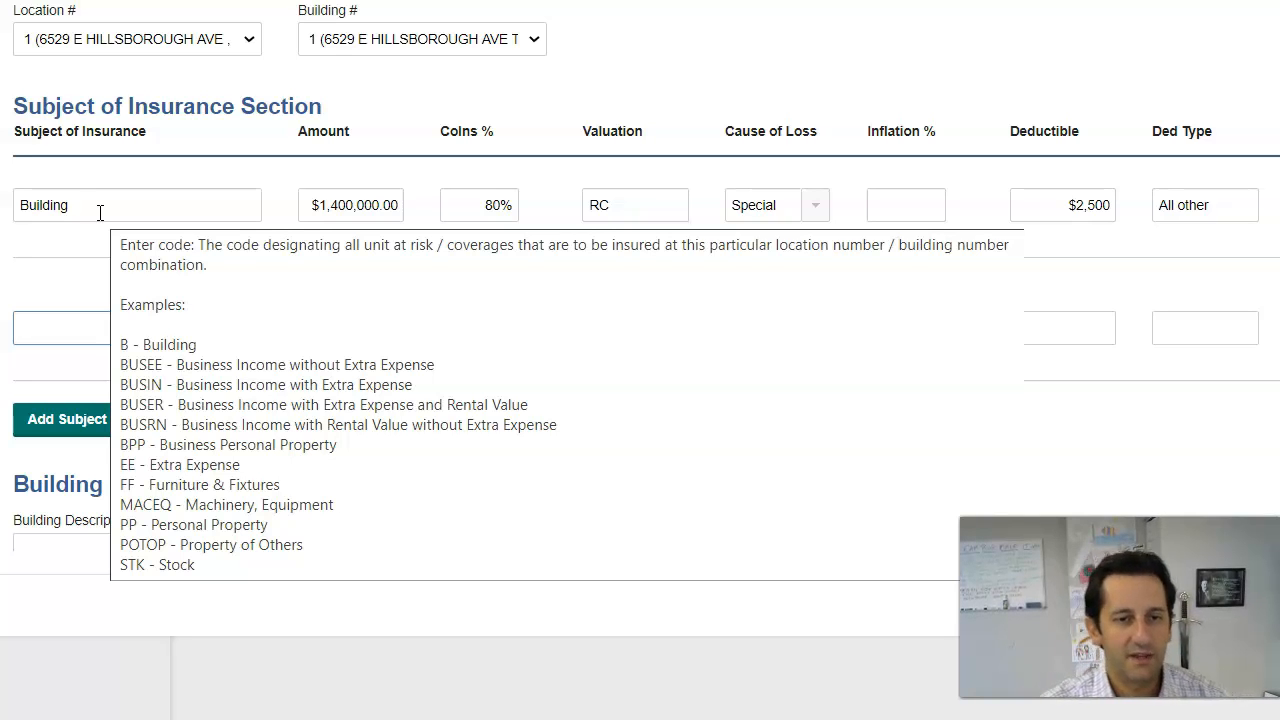
text(Business Income & Extra Expense)
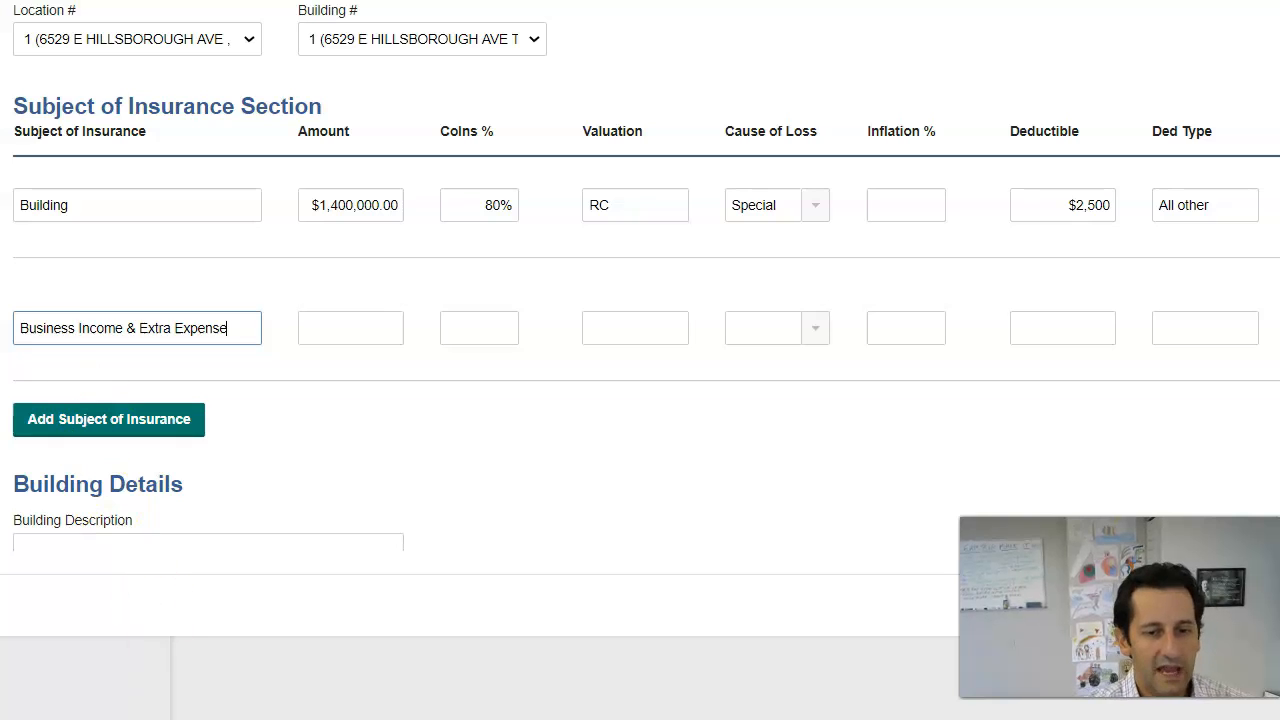
click(270, 719)
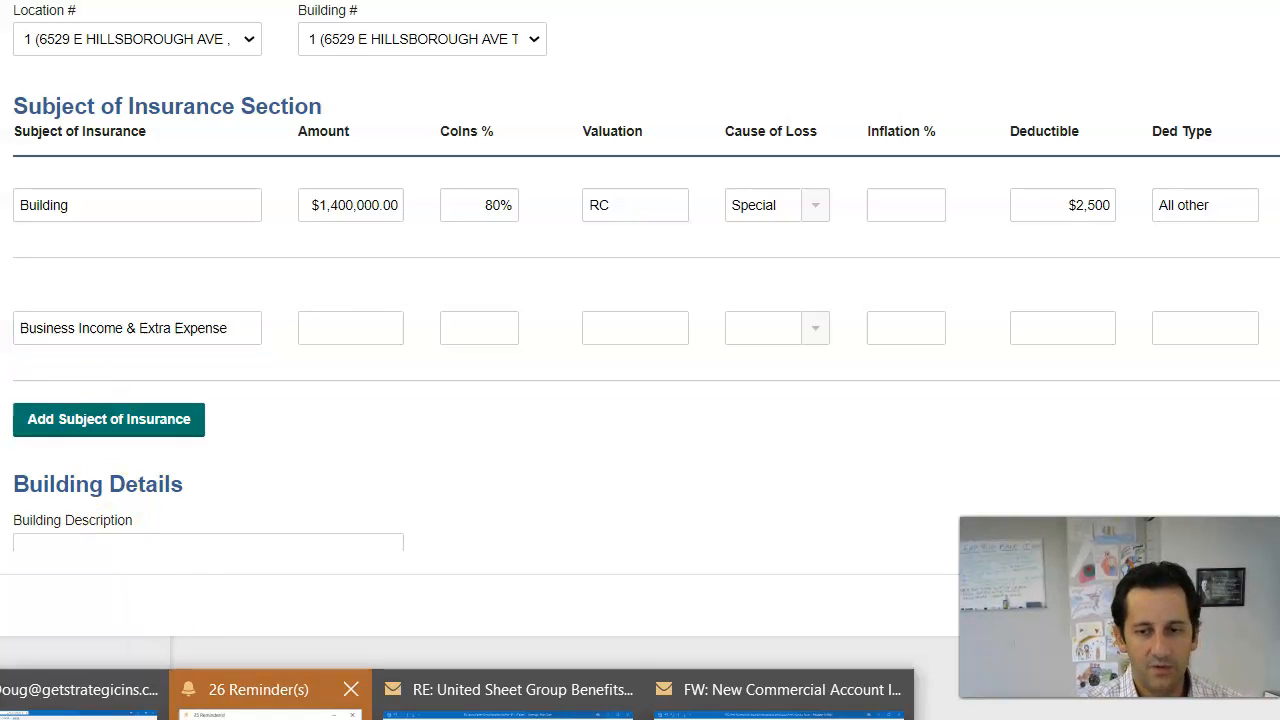
click(780, 703)
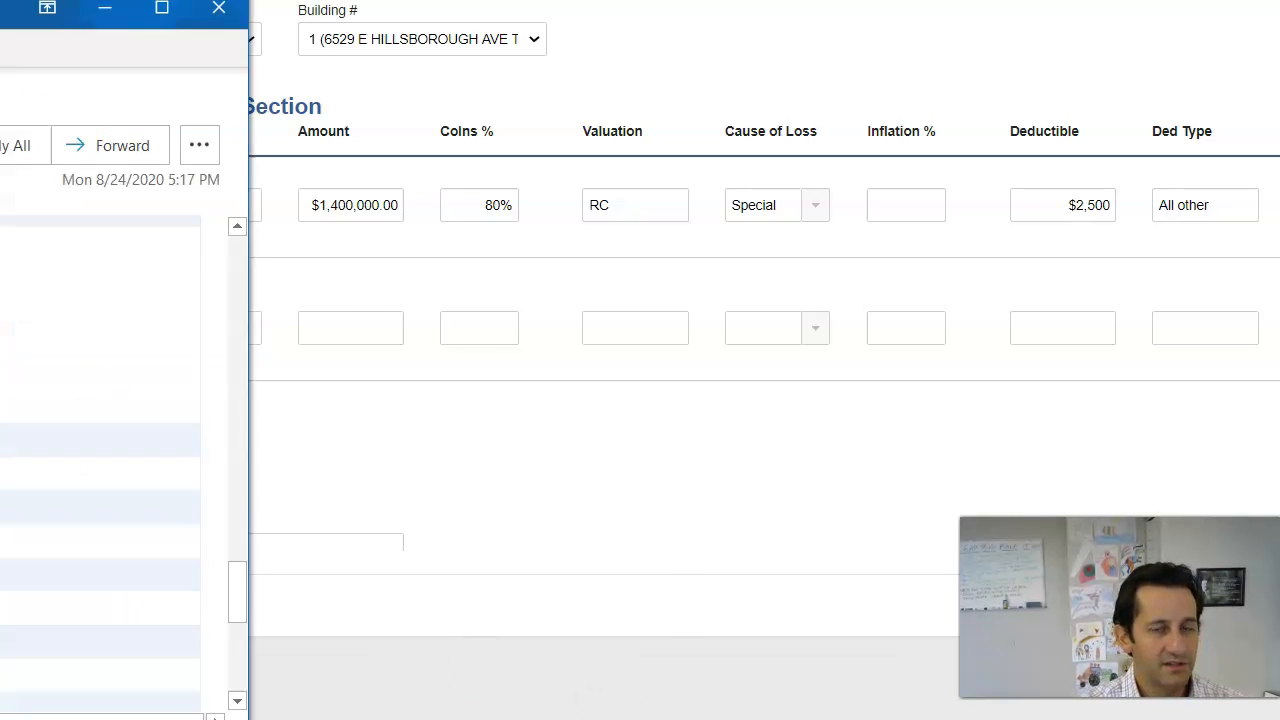
scroll(697, 371, down, 3)
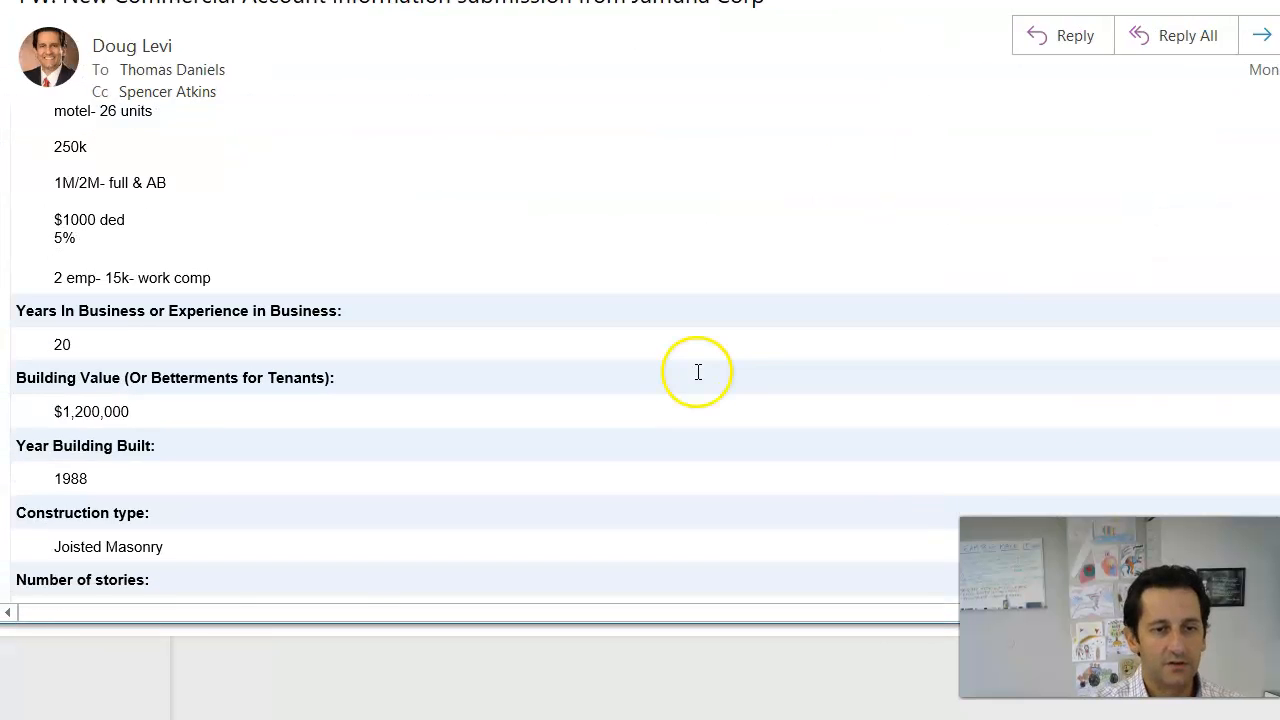
scroll(677, 354, up, 5)
scroll(678, 356, up, 5)
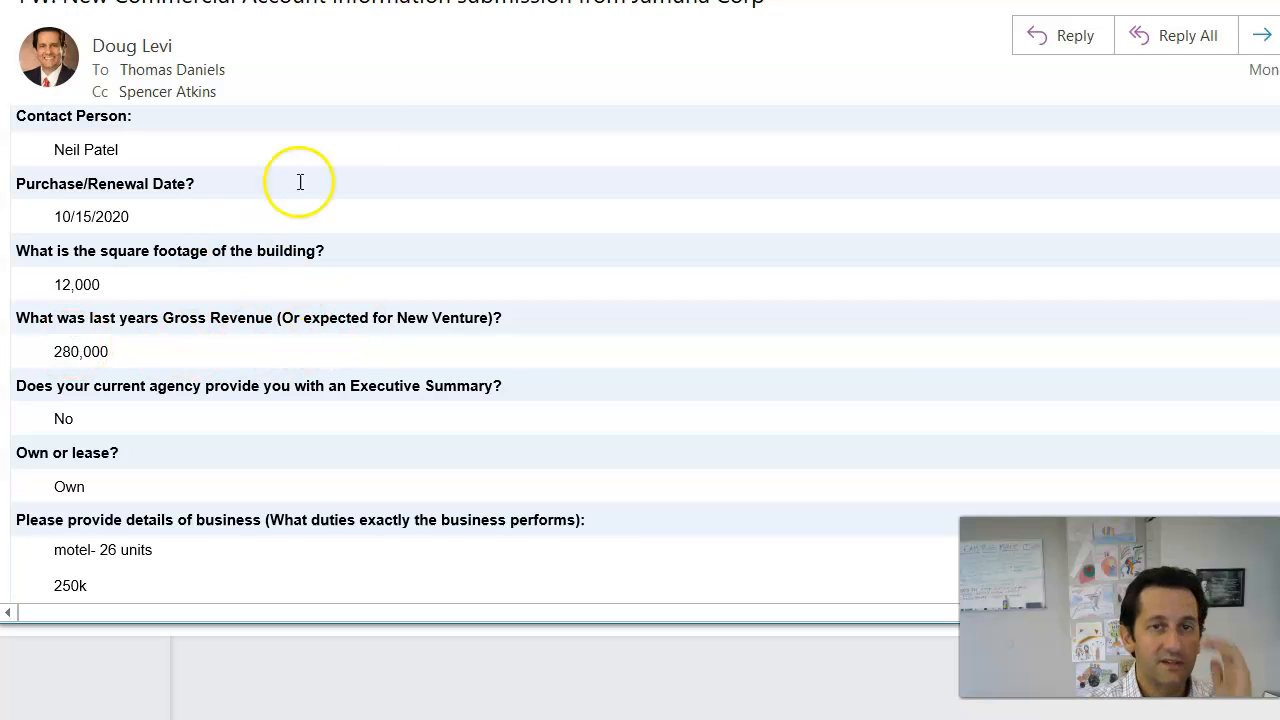
drag(285, 2, 0, 40)
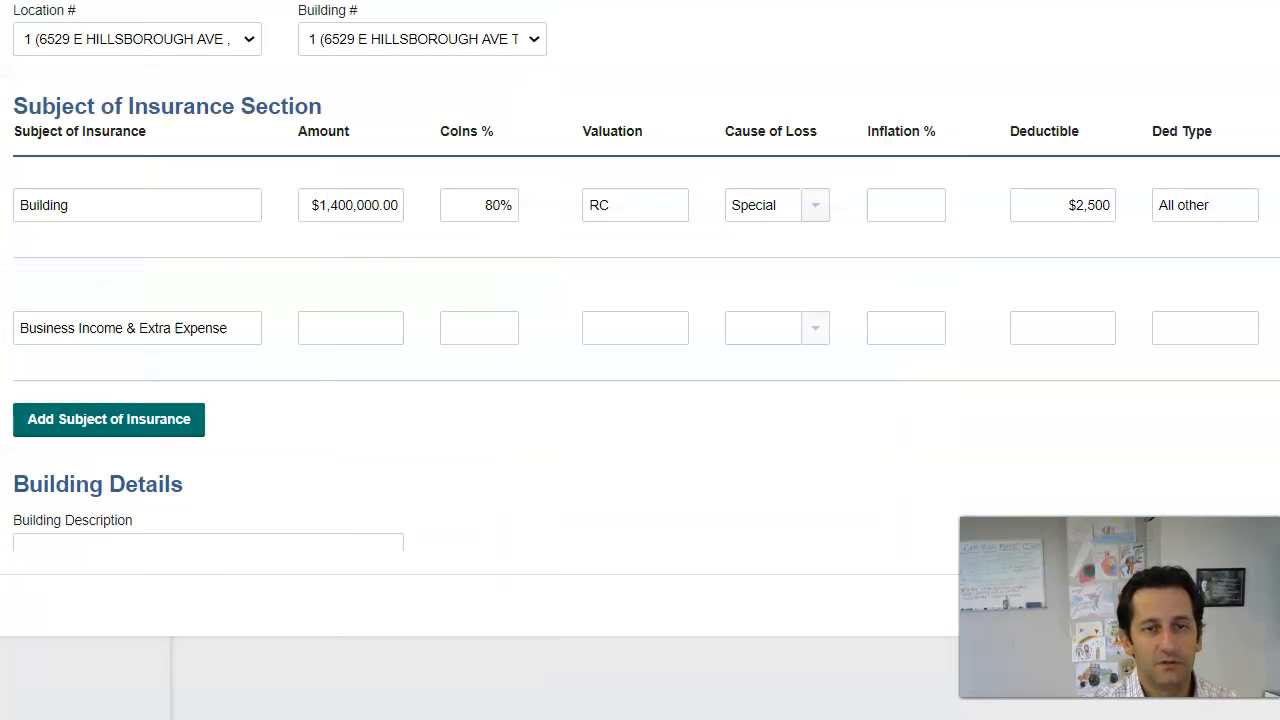
Step: Enter $280,000 as the Business Income & Extra Expense amount
click(340, 333)
text(2)
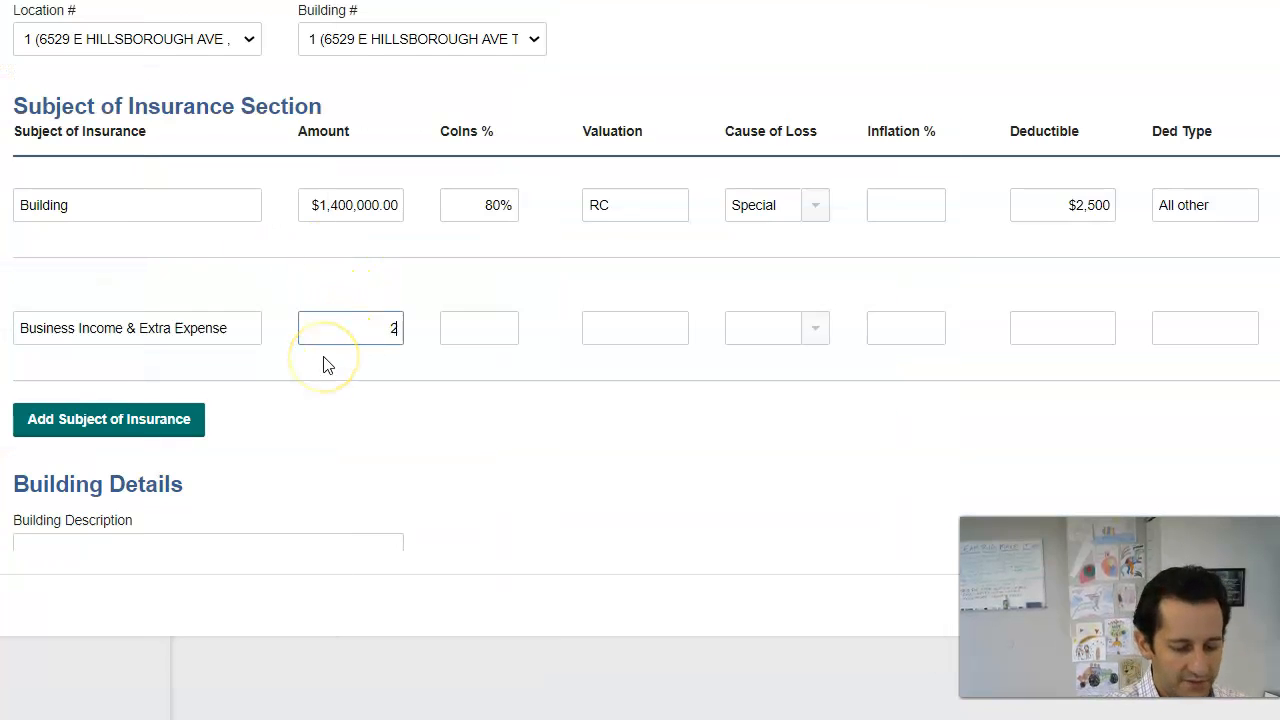
text(80,00)
key(Tab)
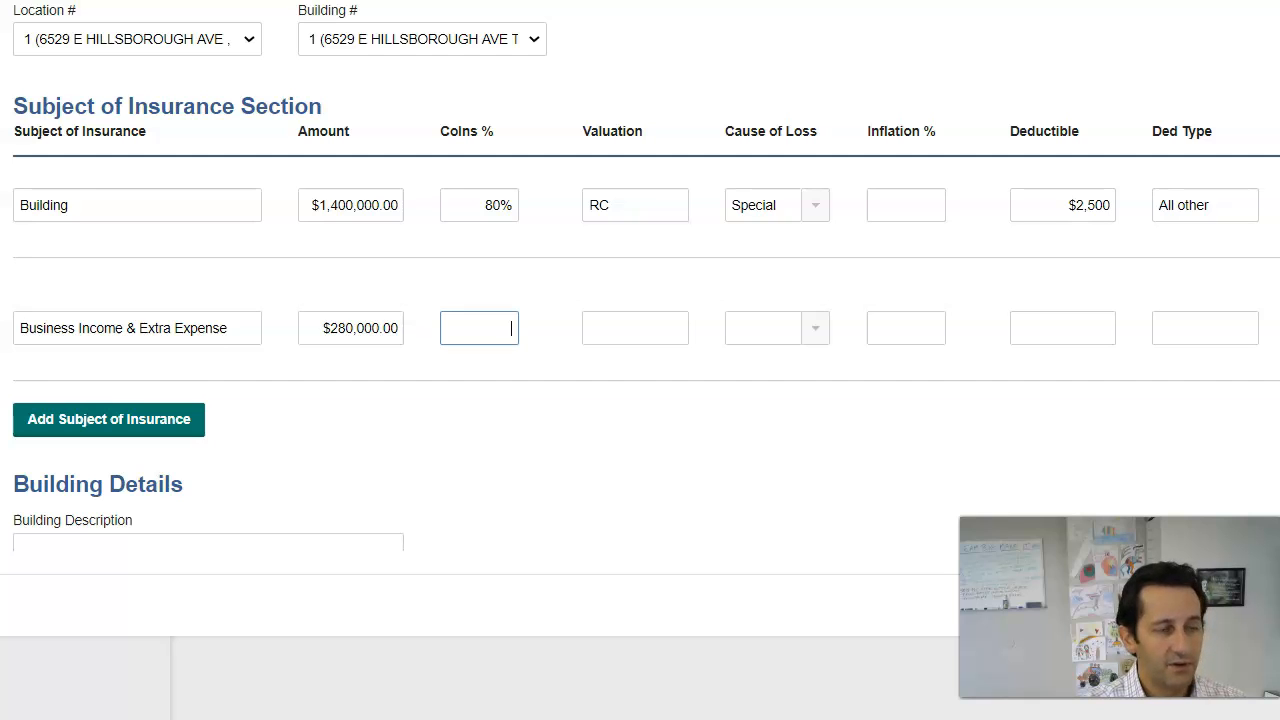
Step: Add a third subject of insurance, Contents, with a $50,000 amount
click(140, 440)
click(115, 449)
text(Contents)
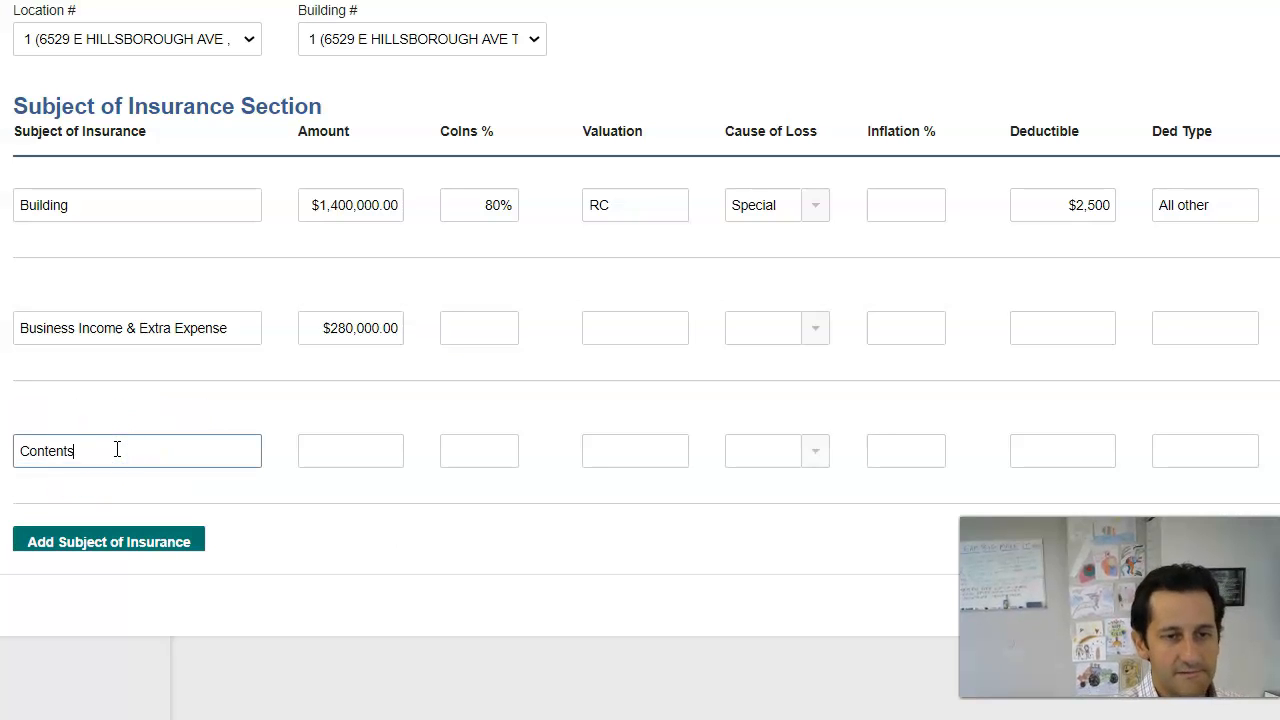
key(Tab)
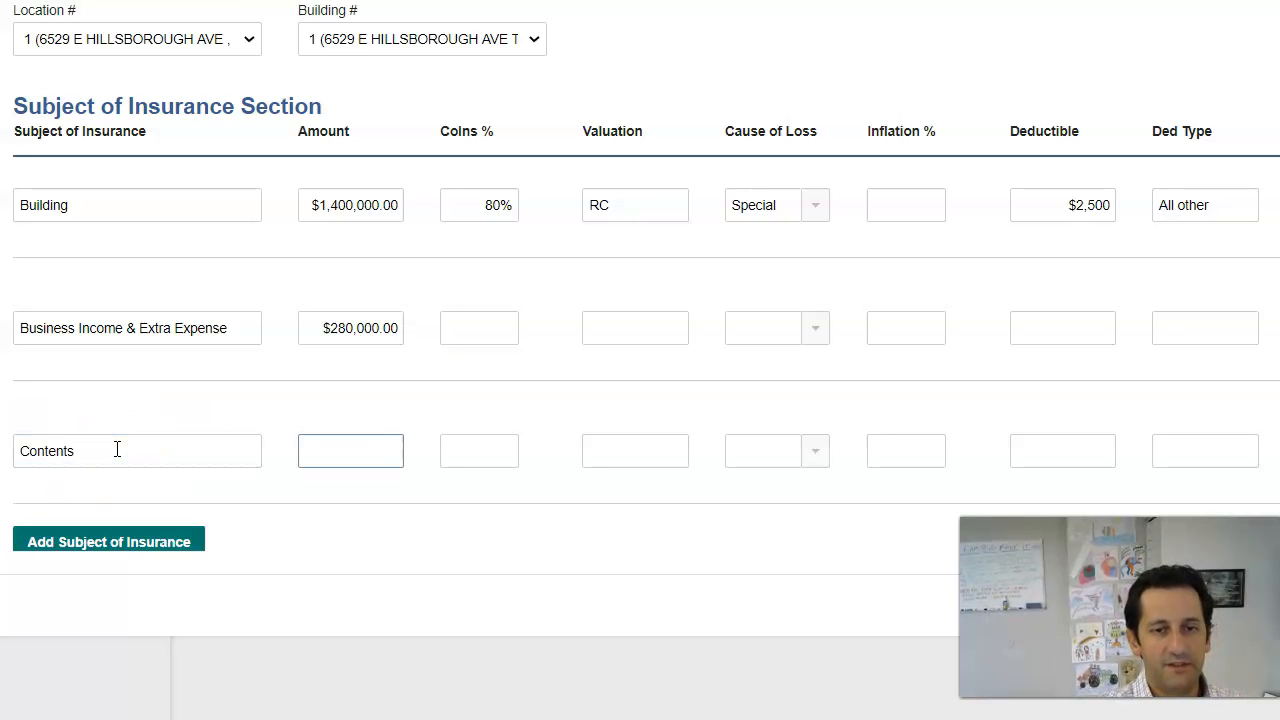
key(Tab)
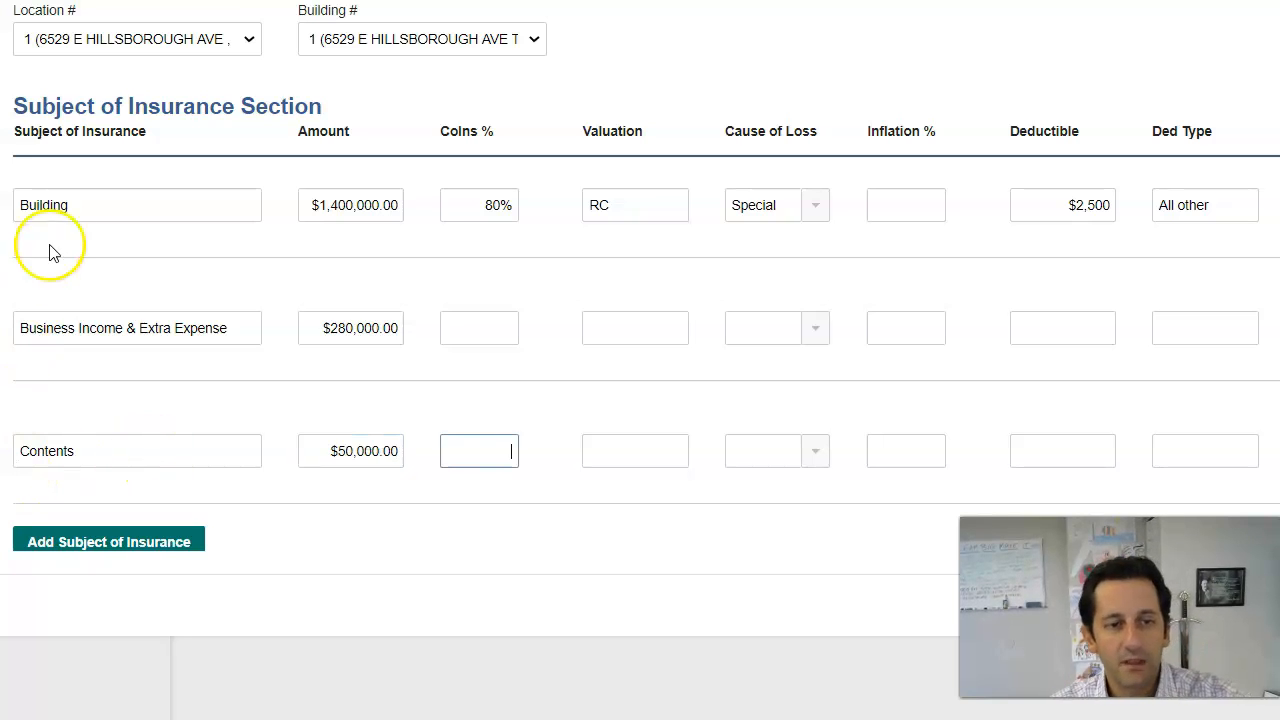
Step: Describe the building as Motel and fill protection class 2 and hydrant/station distances
scroll(243, 399, down, 4)
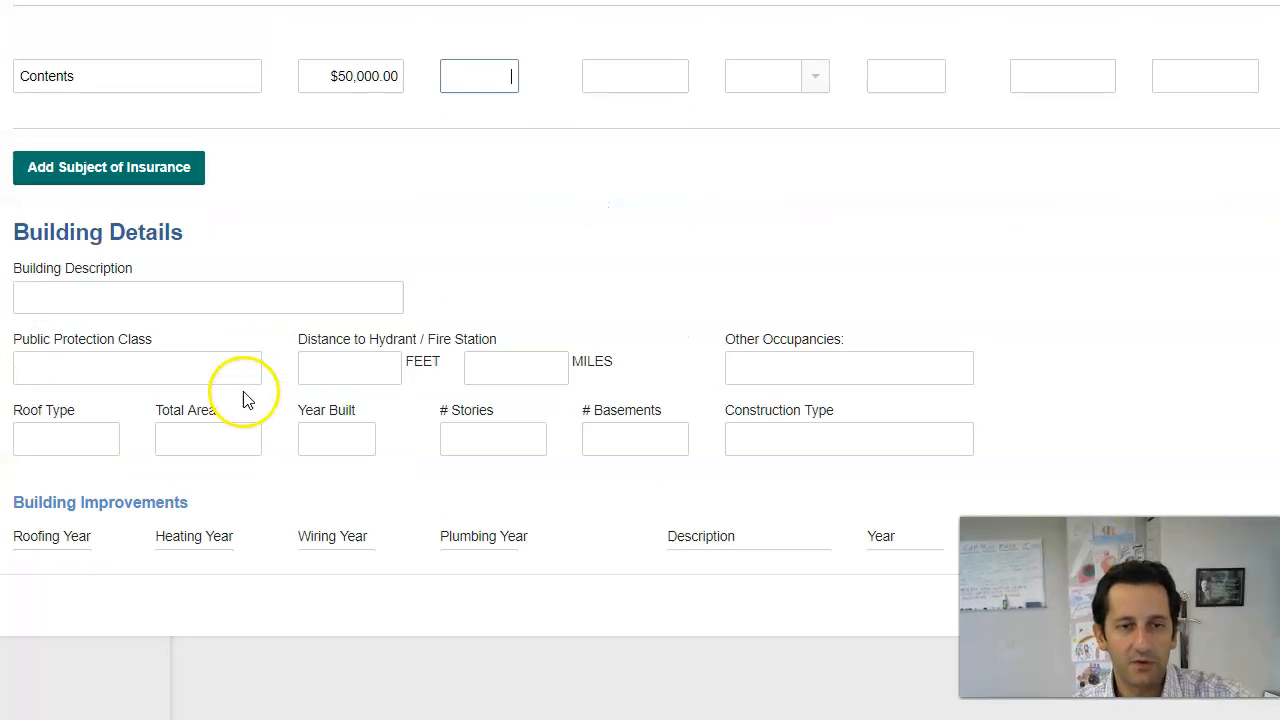
click(250, 302)
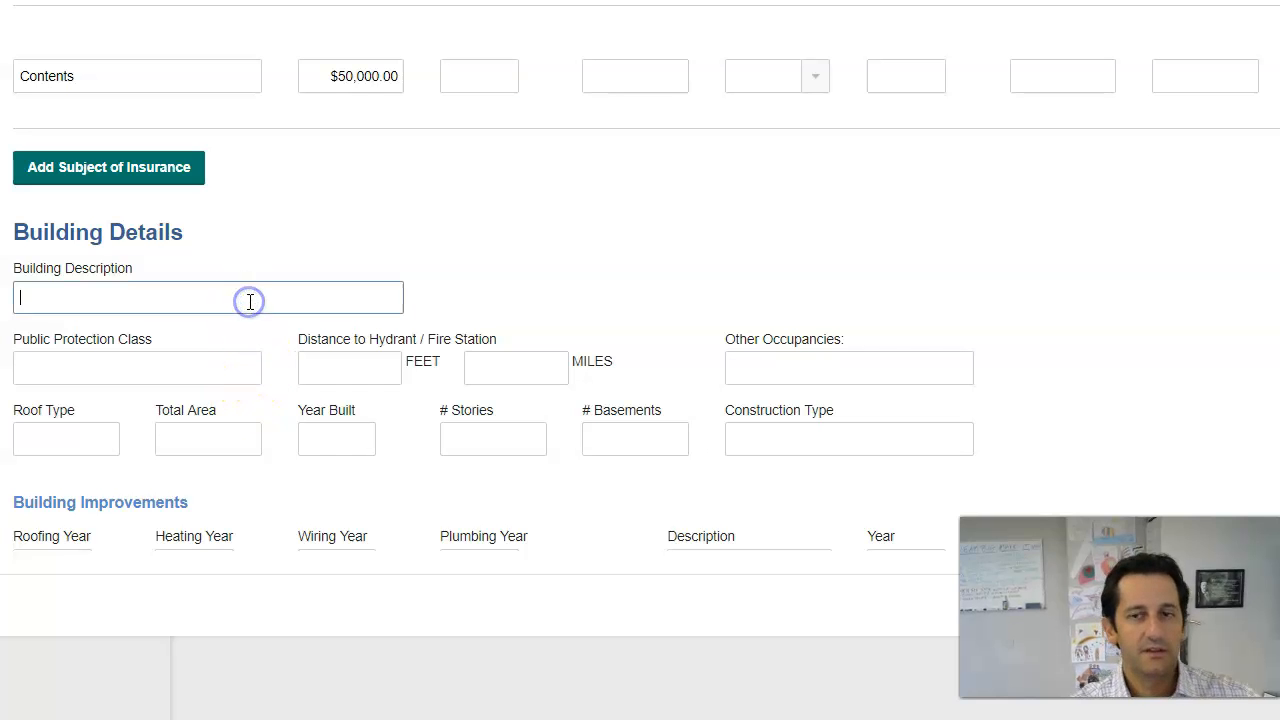
text(Motel)
key(Tab)
key(Tab)
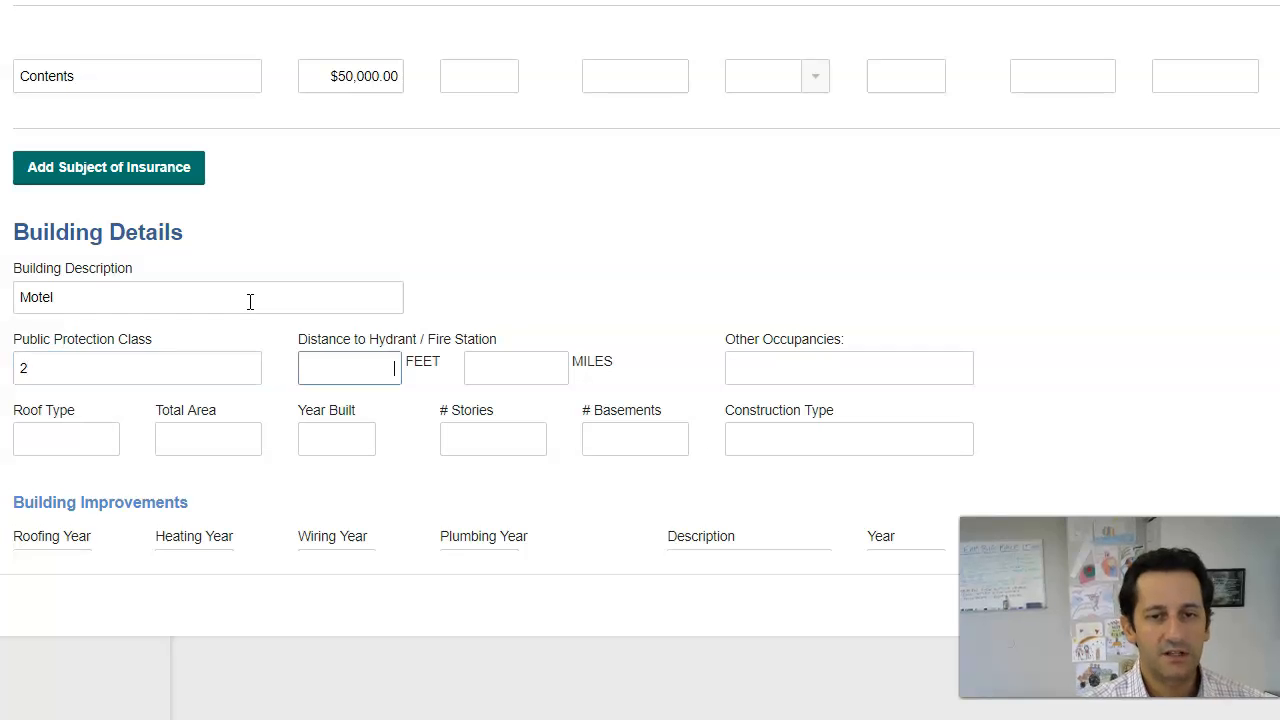
key(Tab)
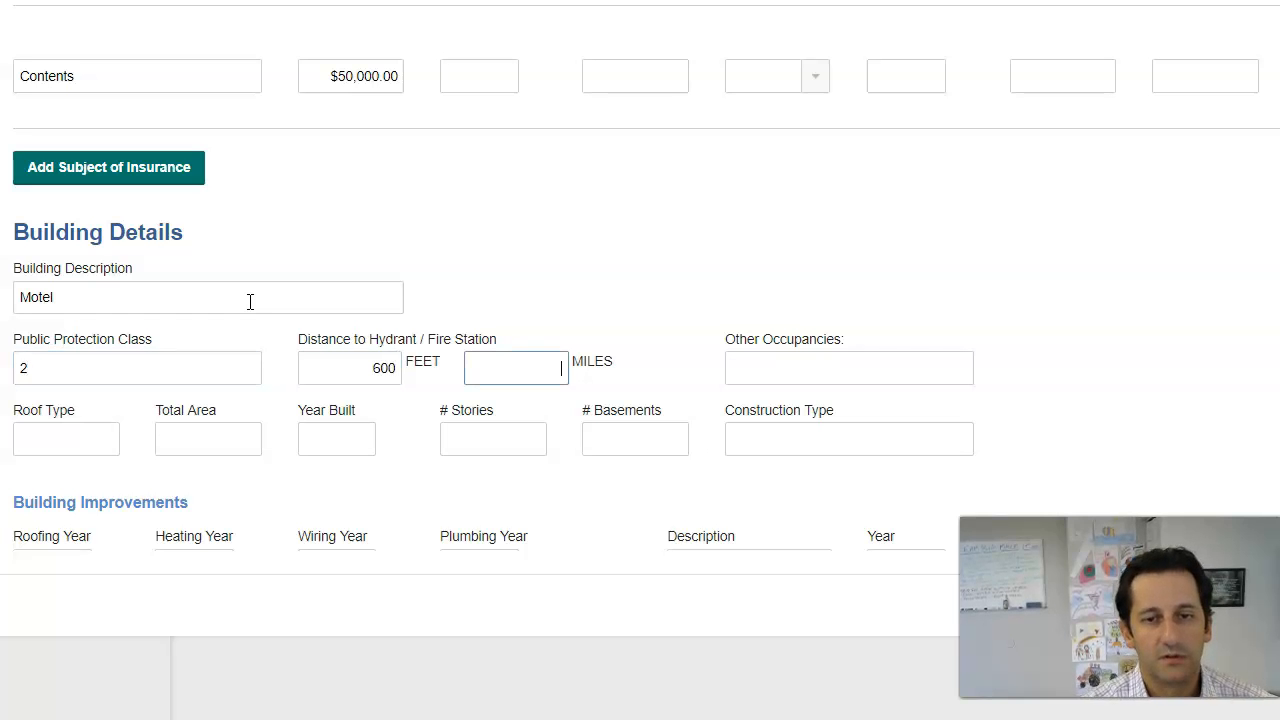
key(Tab)
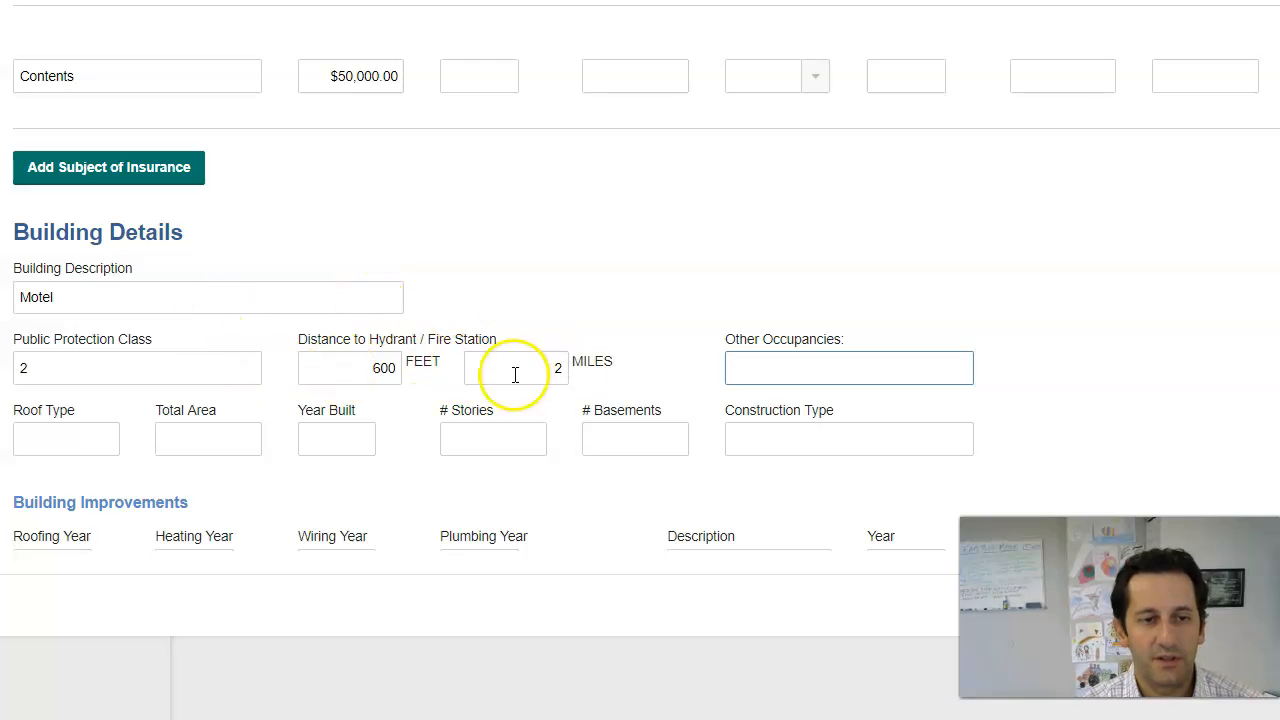
Step: Set the roof type to Tar & Gravel and the total area to 12000
click(105, 440)
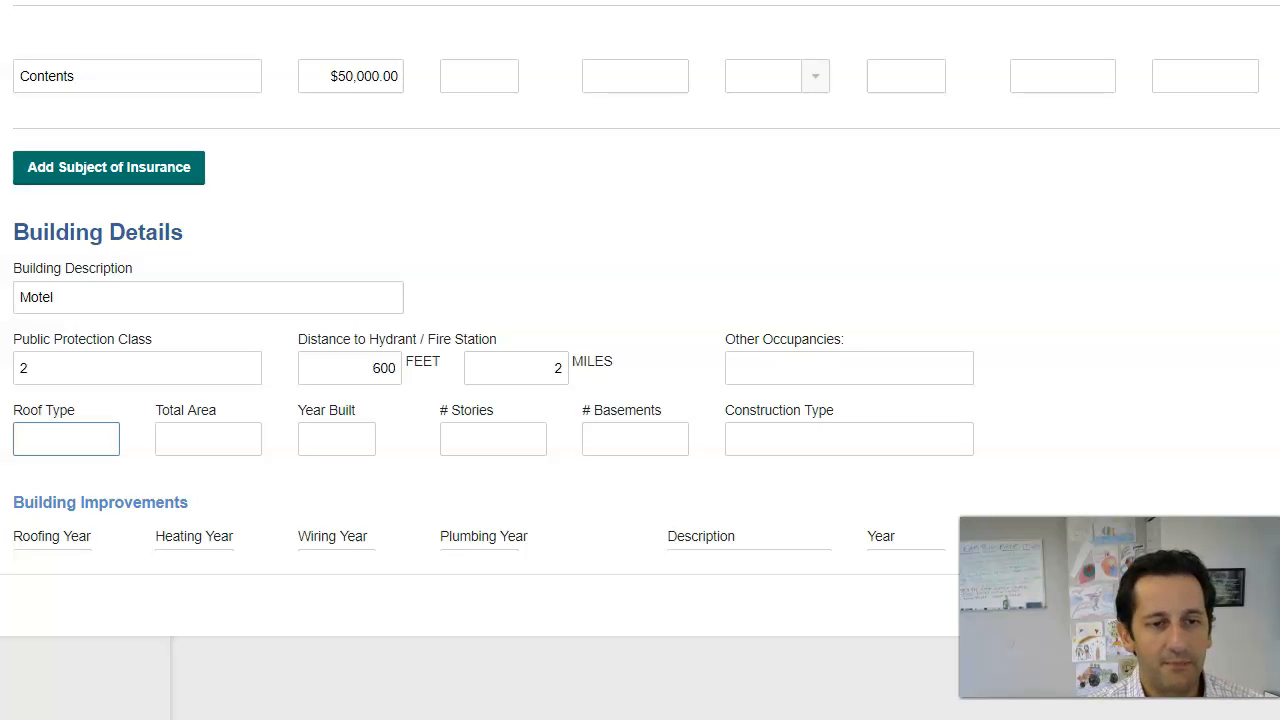
text(Shingle)
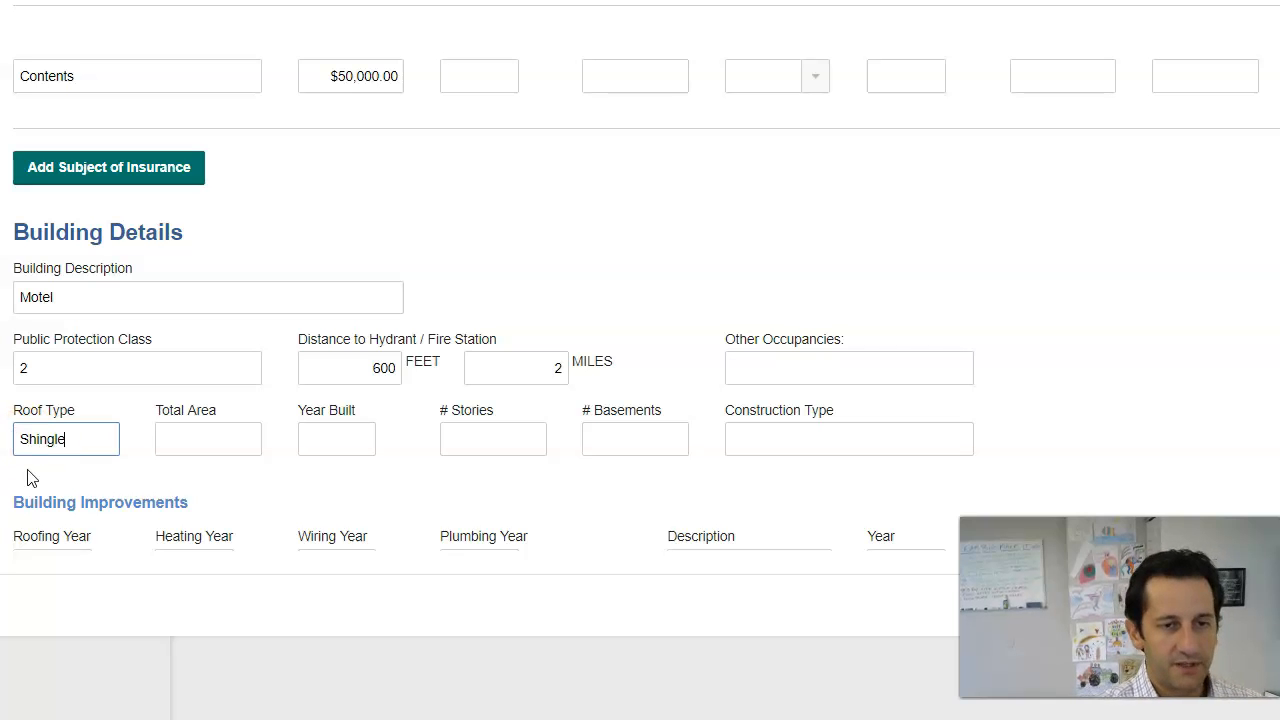
key(BackSpace)
key(BackSpace)
key(BackSpace)
key(BackSpace)
key(BackSpace)
key(BackSpace)
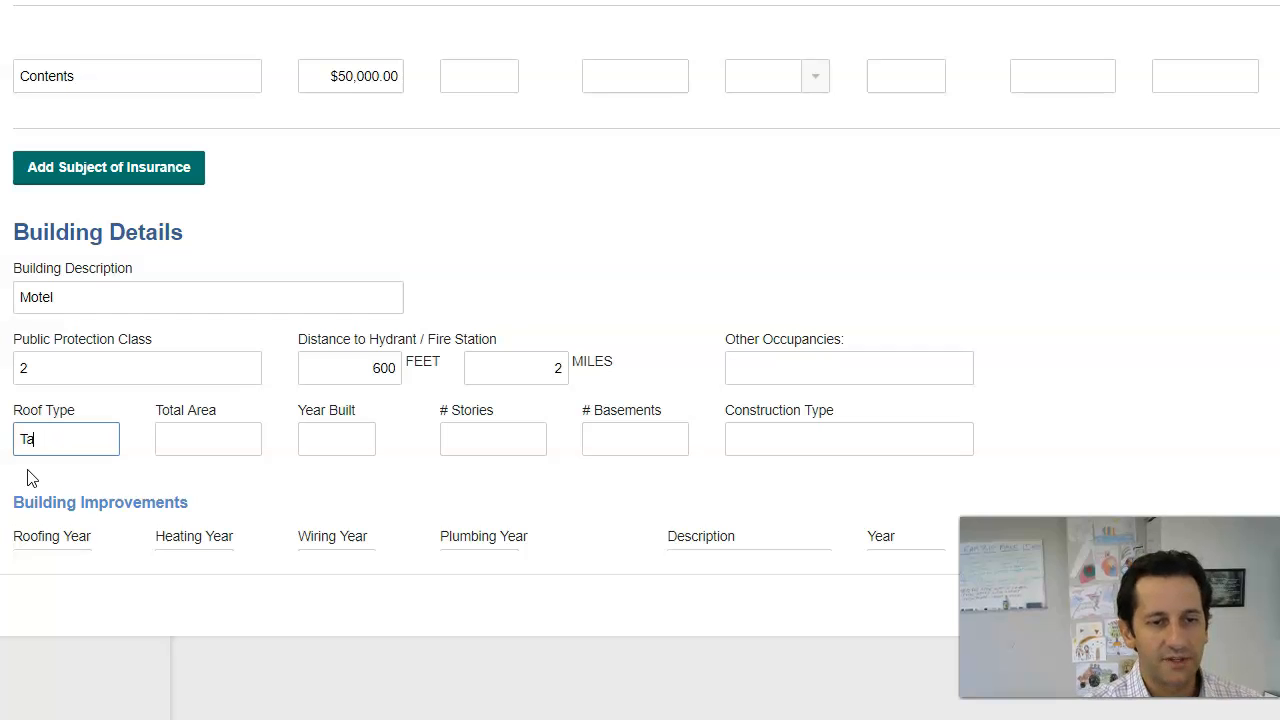
text(Tar & Gravel)
key(Tab)
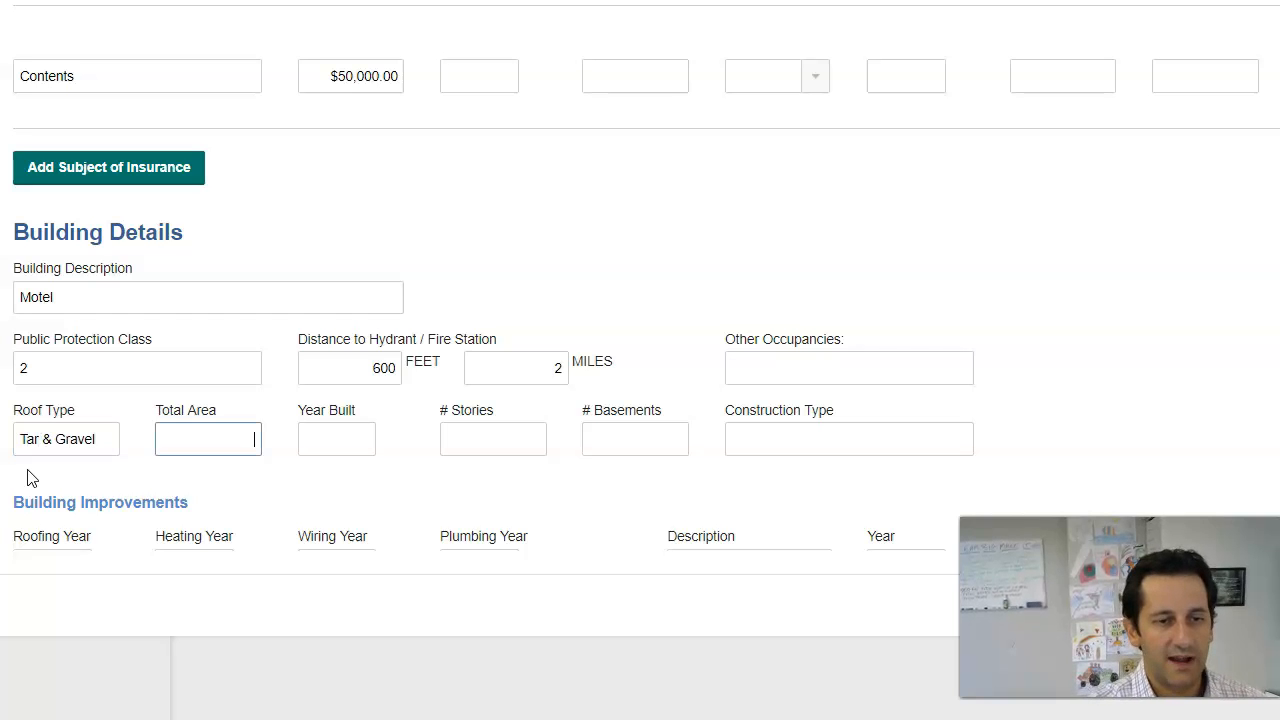
text(12000)
key(Tab)
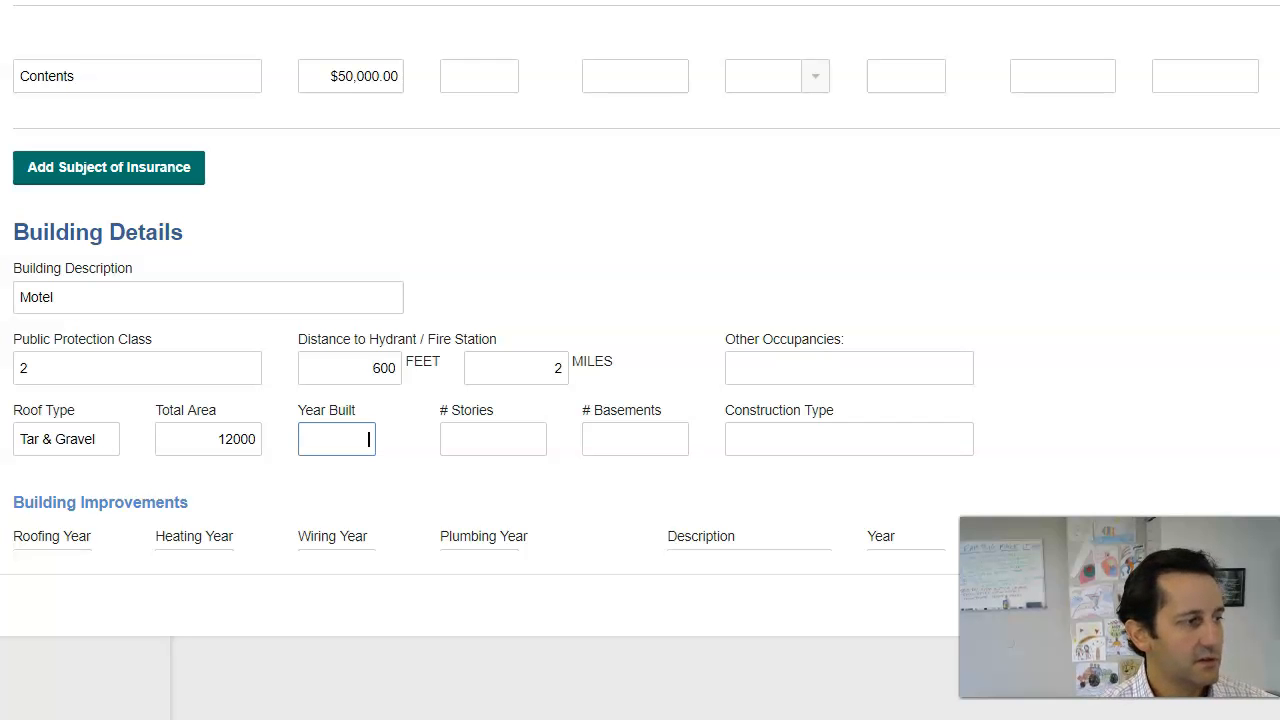
drag(0, 2, 704, 2)
Step: Scroll the submission email to the building's year built, construction type and update years
scroll(600, 251, down, 1)
scroll(600, 251, up, 4)
scroll(271, 483, down, 1)
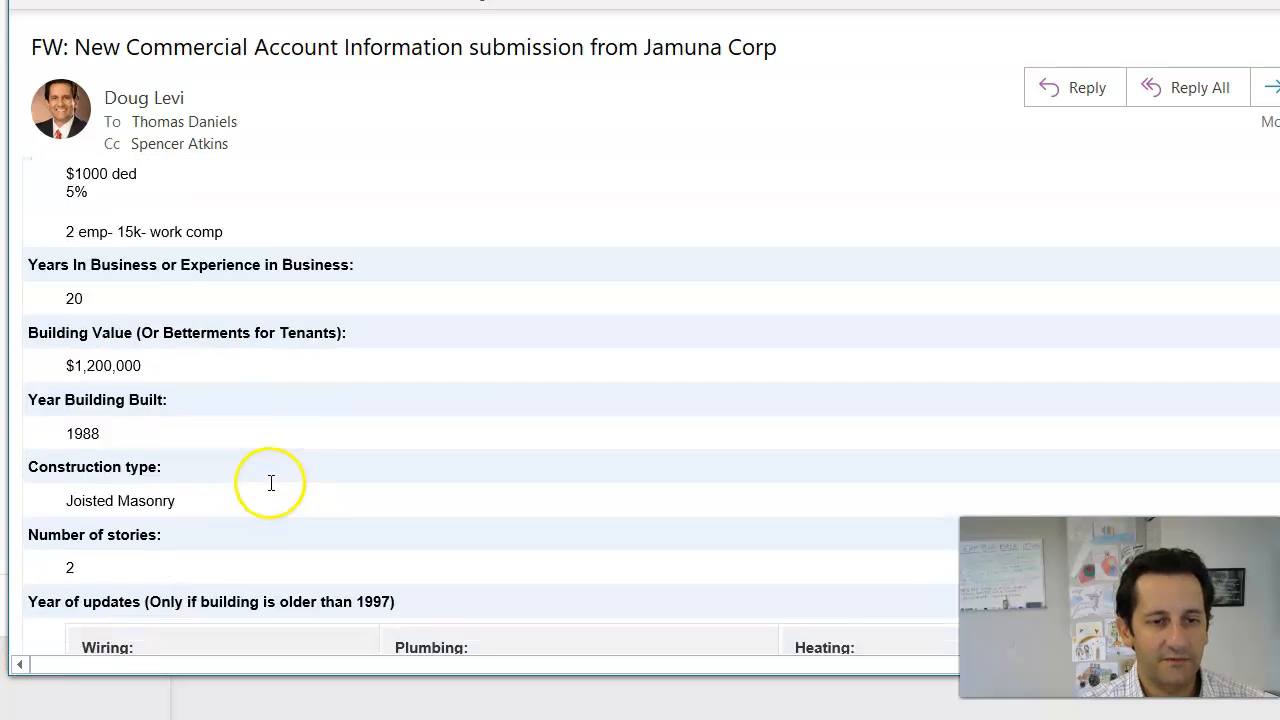
scroll(271, 483, down, 1)
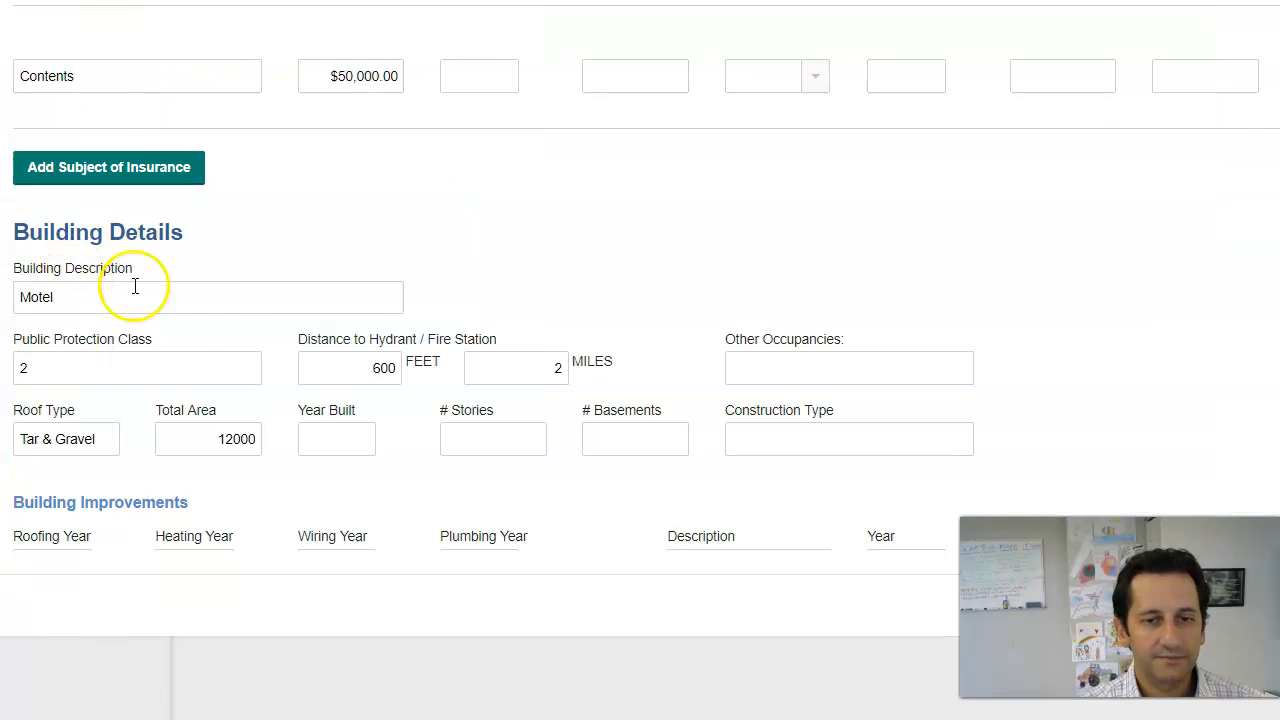
Step: Enter 1988 as year built and Joisted Masonry as construction type
click(329, 438)
text(1988)
key(Tab)
key(Tab)
key(Tab)
text(Josti)
text(ed Mason)
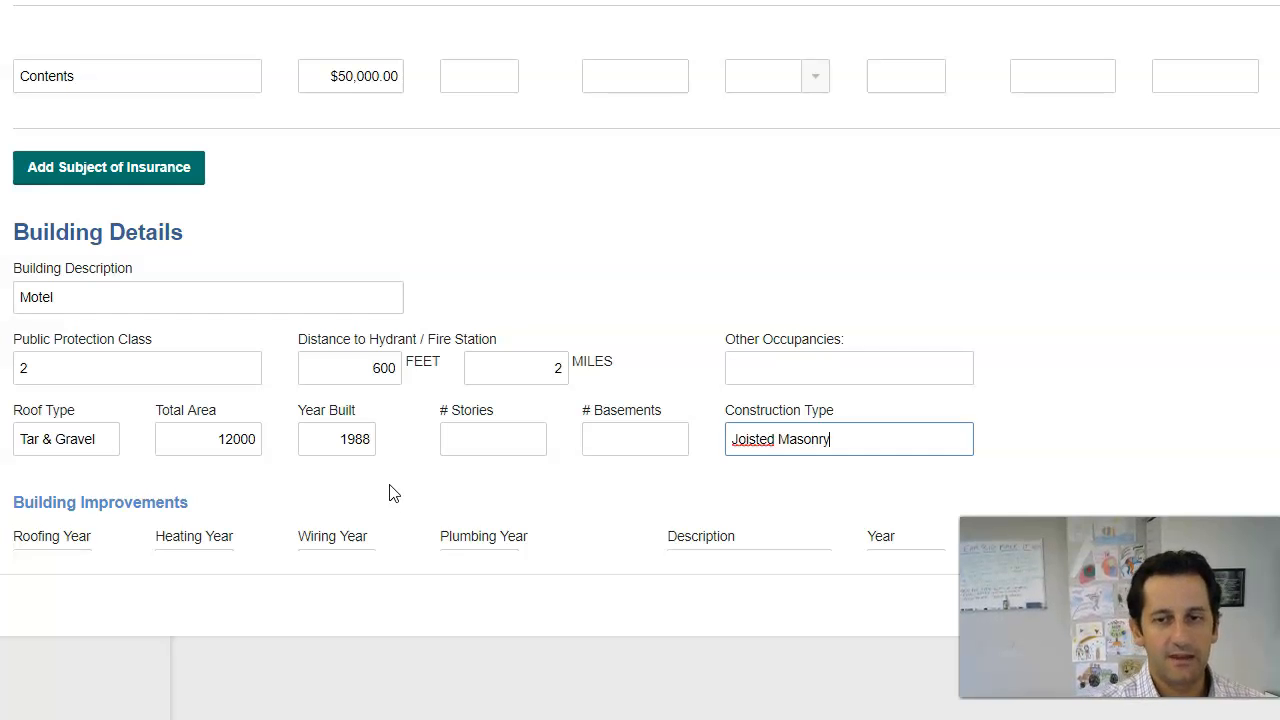
text(ry)
click(390, 490)
scroll(103, 354, down, 3)
Step: Record update years: roofing 2012, heating 2010, wiring 2012, plumbing 2015
click(84, 316)
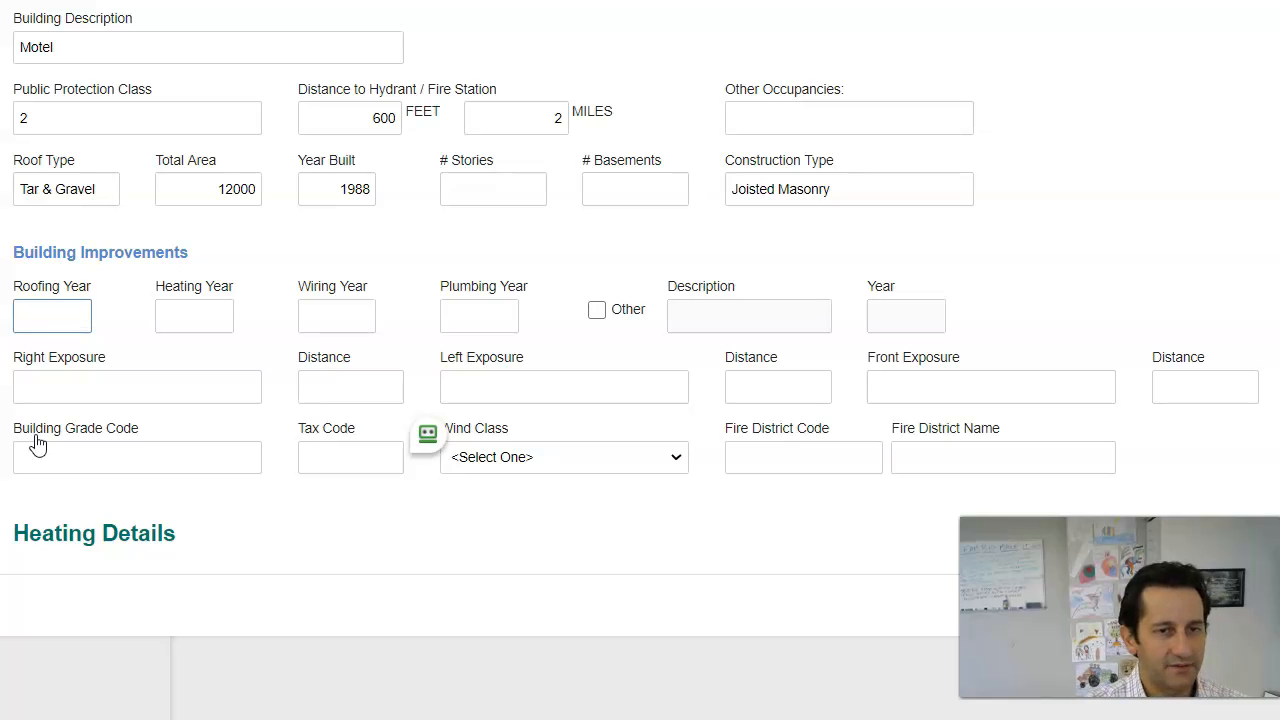
text(2012)
key(Tab)
text(2)
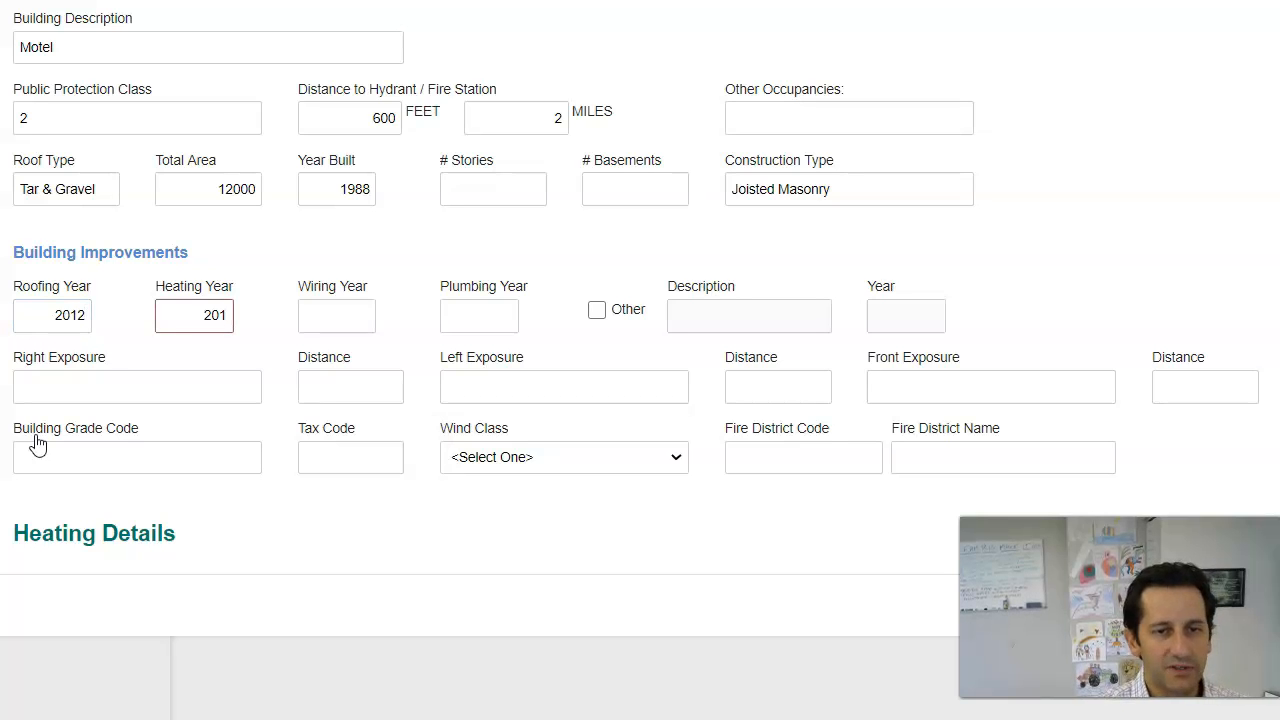
text(010)
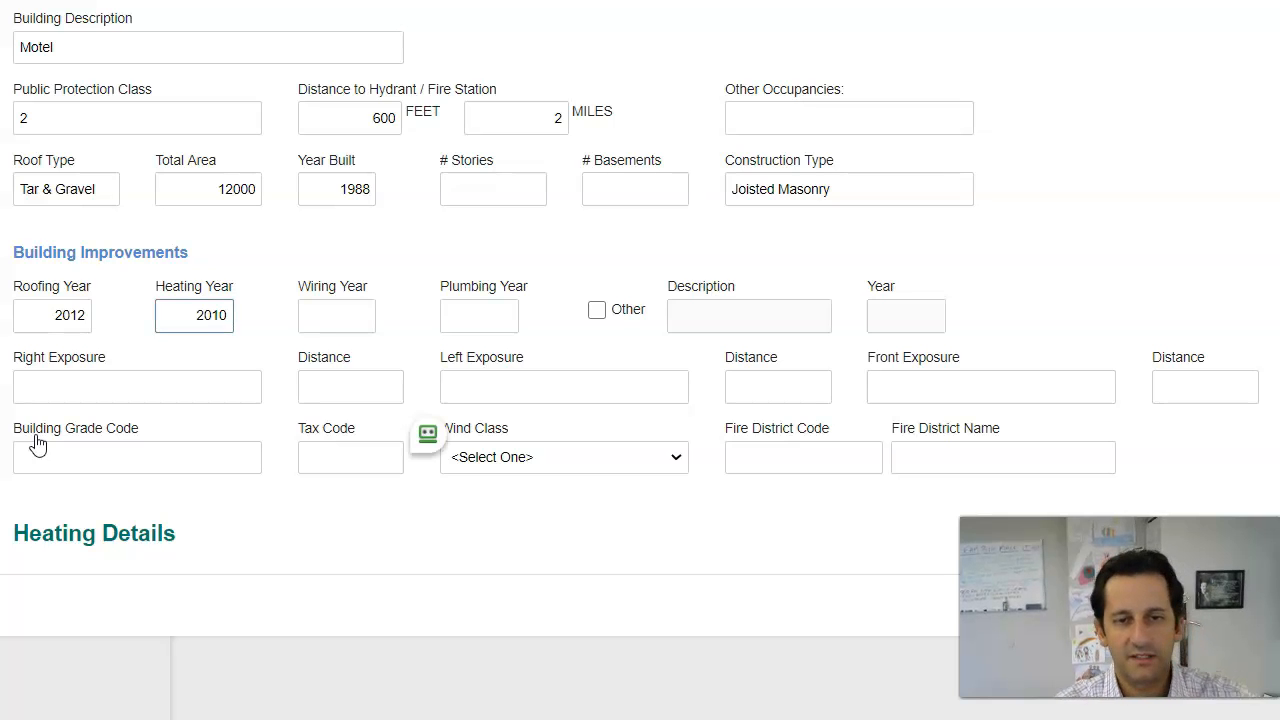
key(Tab)
text(20)
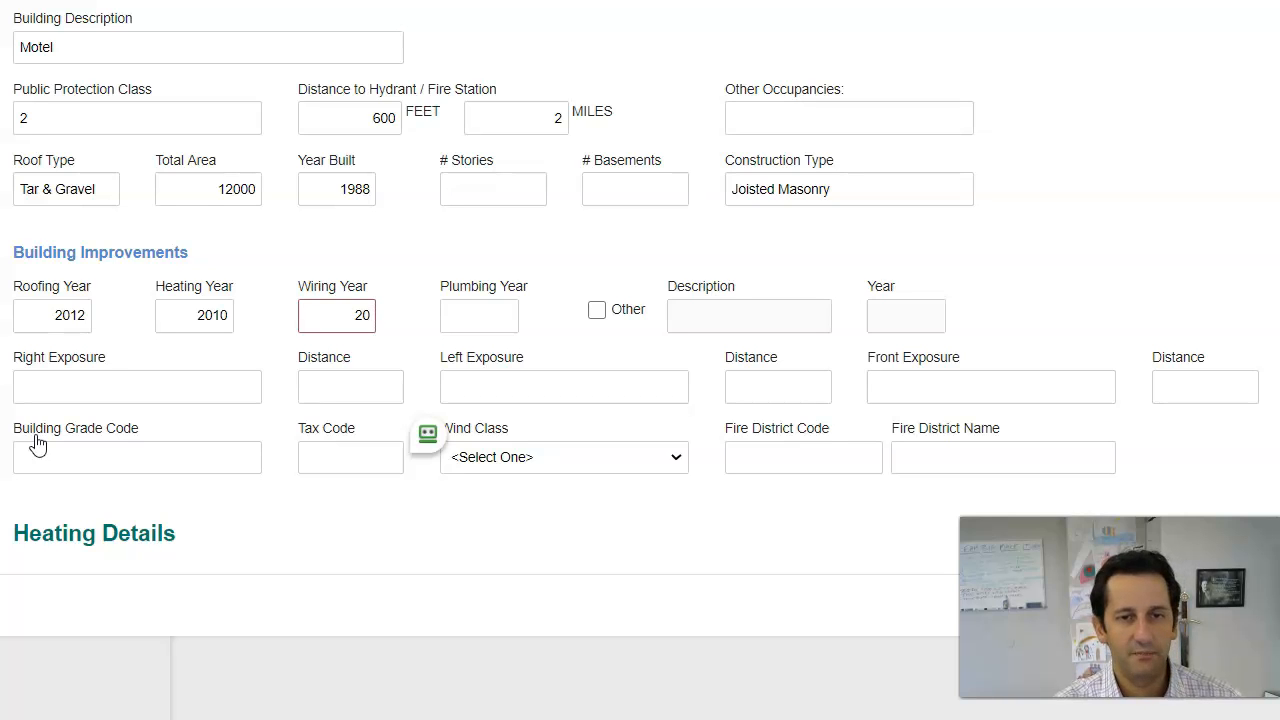
text(12)
key(Tab)
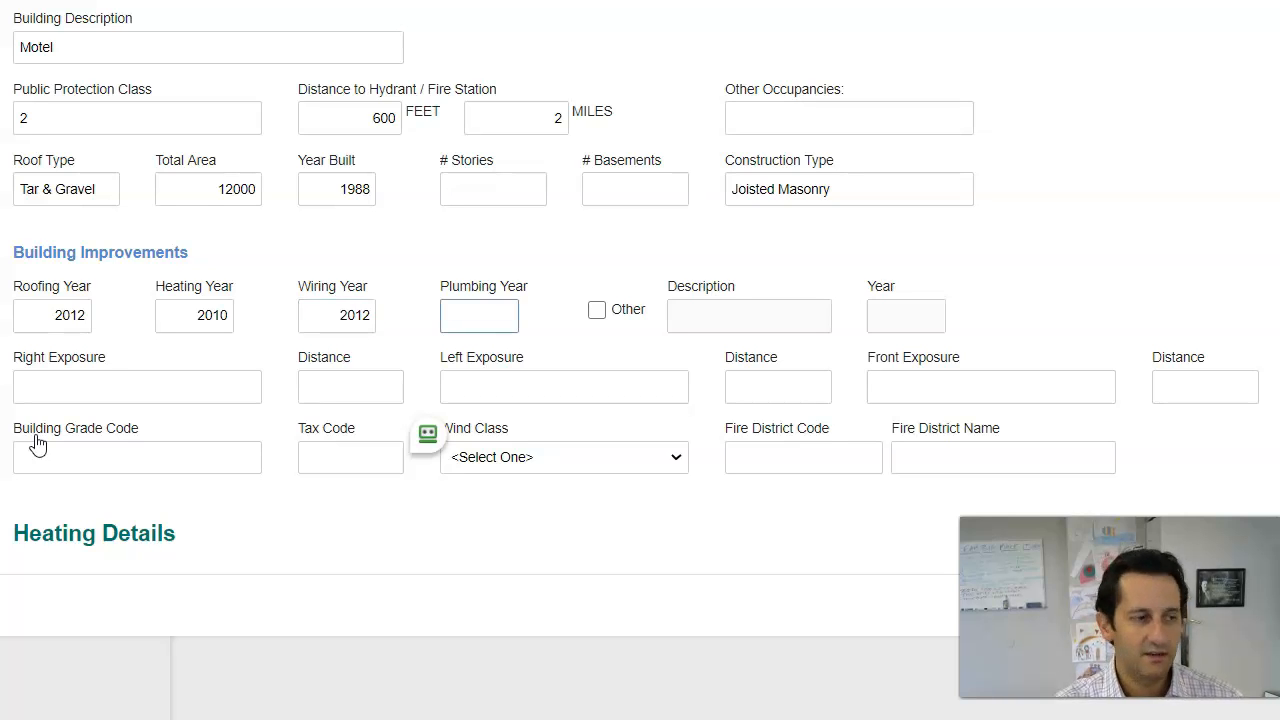
text(2015)
key(Tab)
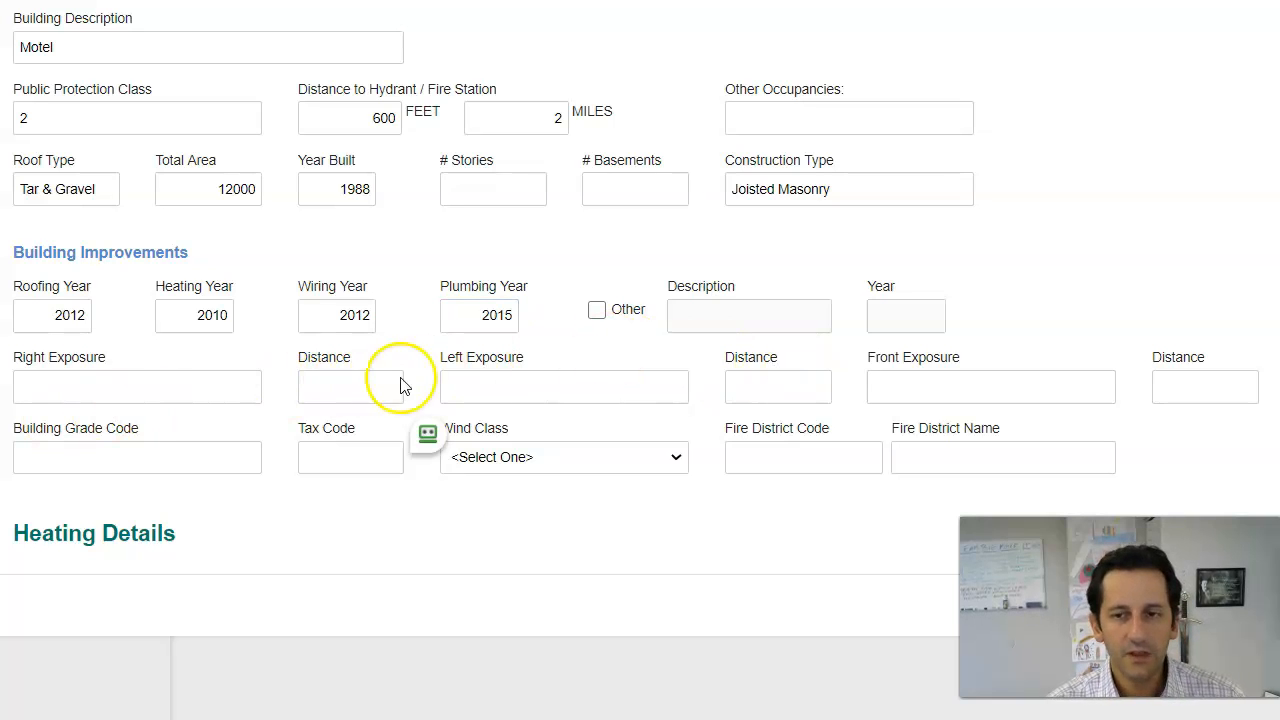
scroll(576, 376, down, 1)
Step: Set primary heating type to Other (Define) described as Central Air, then save the building details
scroll(560, 400, down, 1)
scroll(620, 200, down, 1)
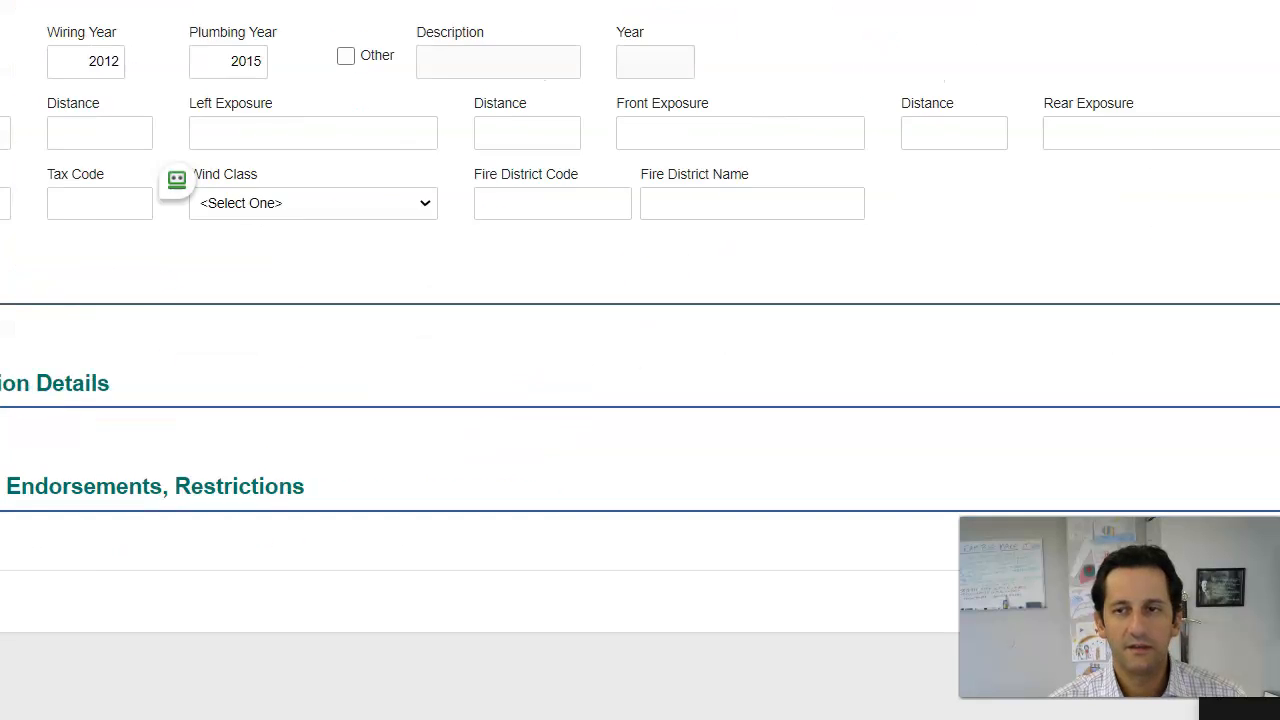
click(1206, 274)
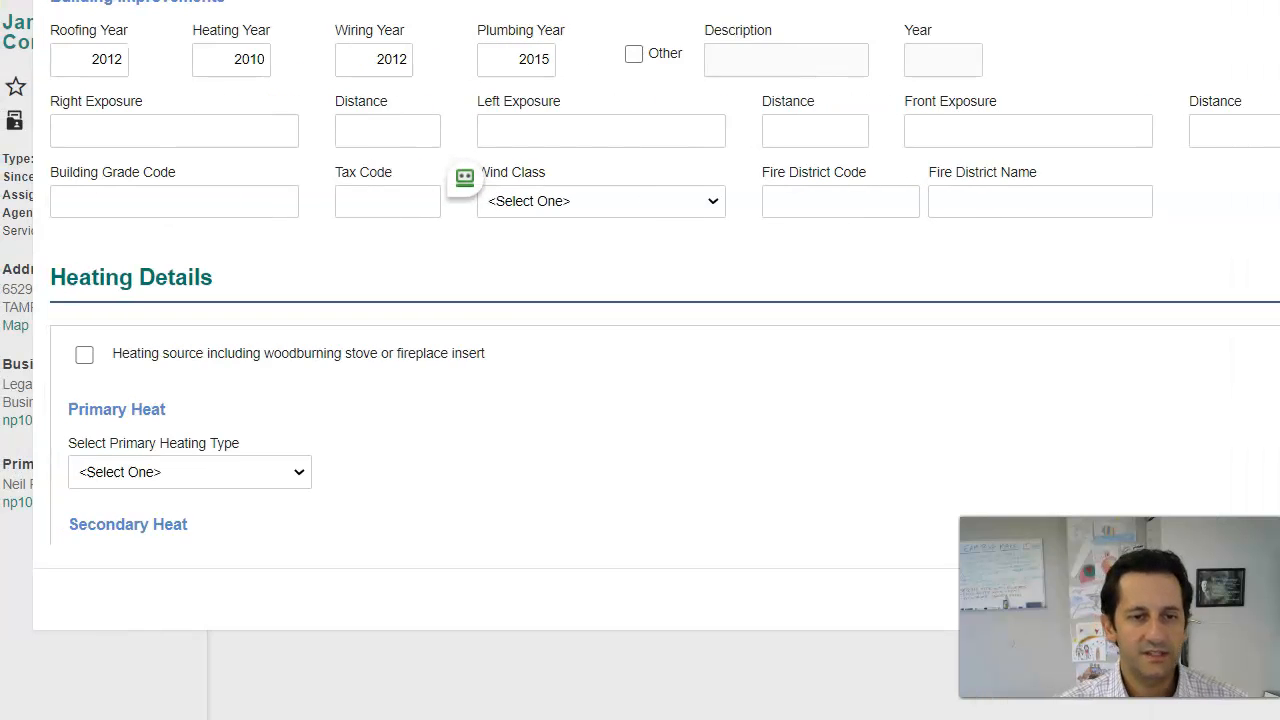
click(266, 476)
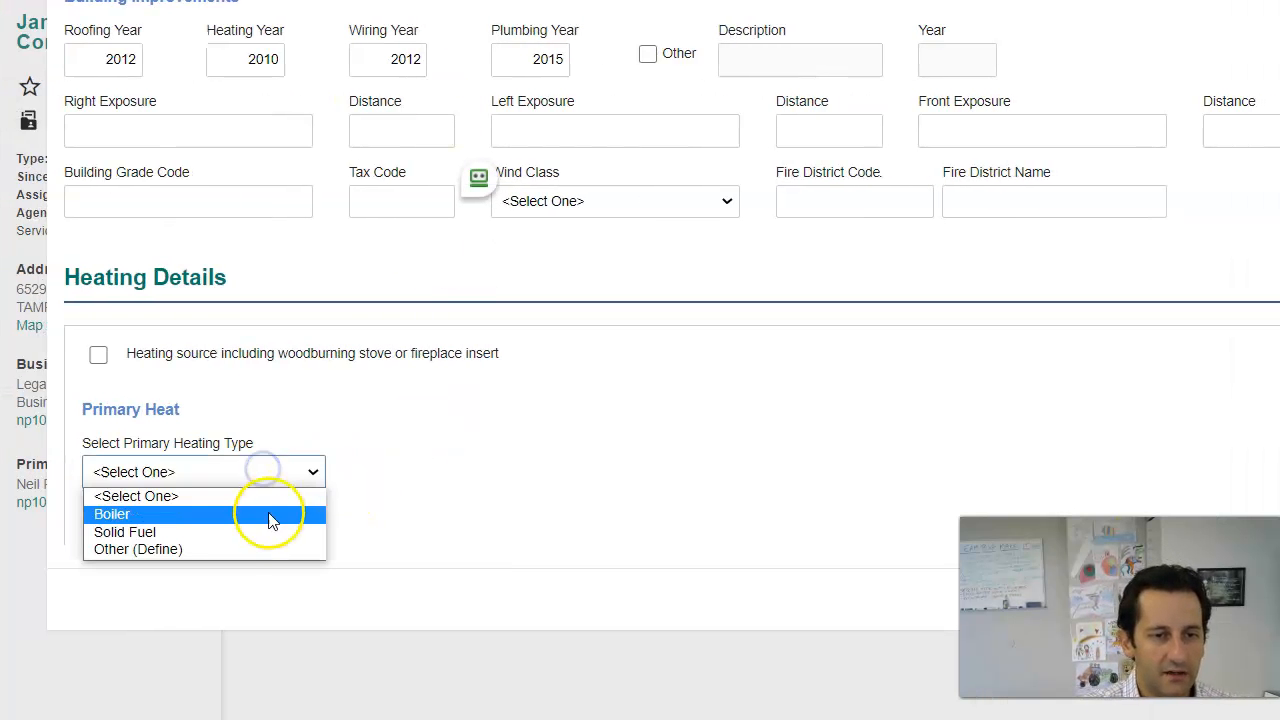
click(258, 548)
click(412, 471)
text(Central)
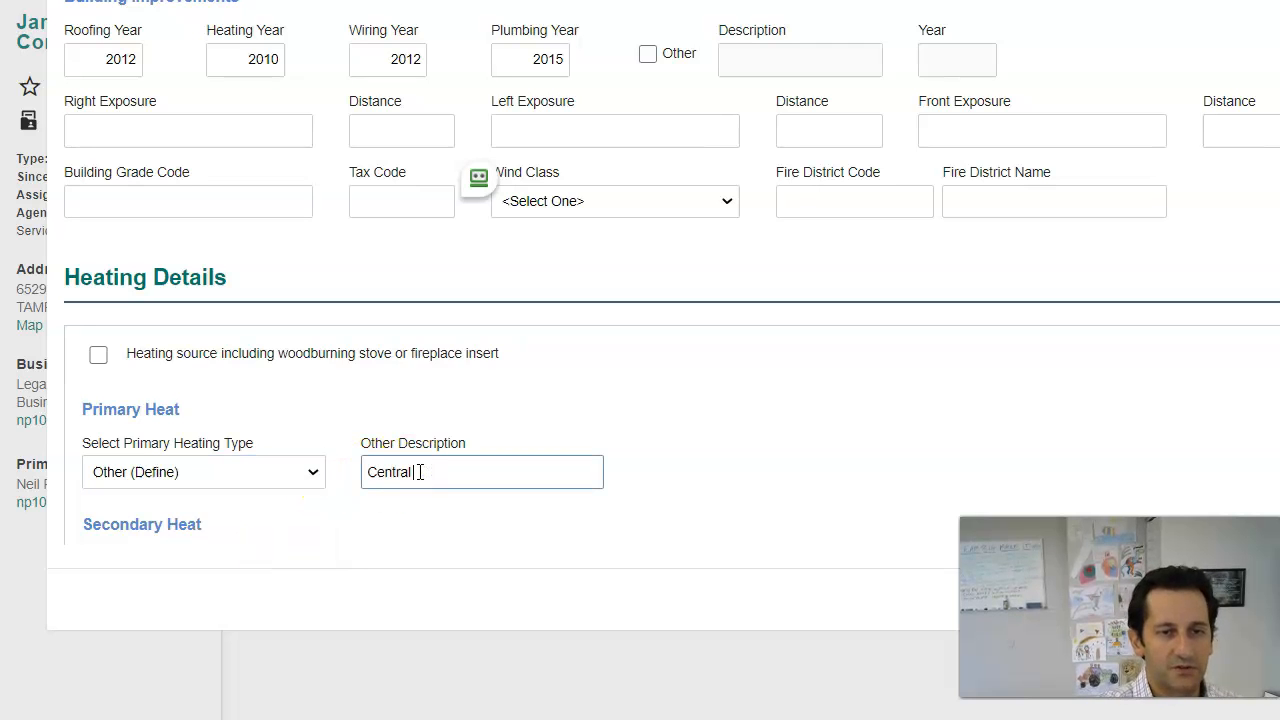
text( Air)
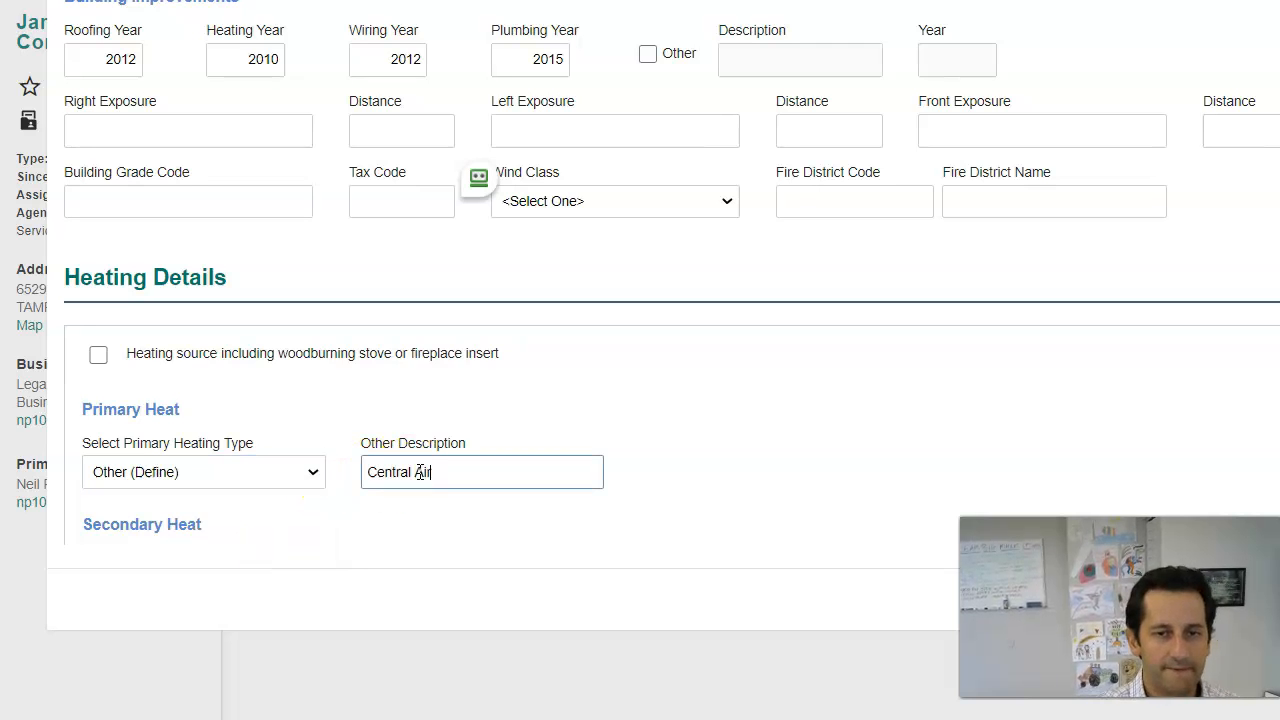
scroll(534, 438, down, 2)
scroll(534, 438, down, 2)
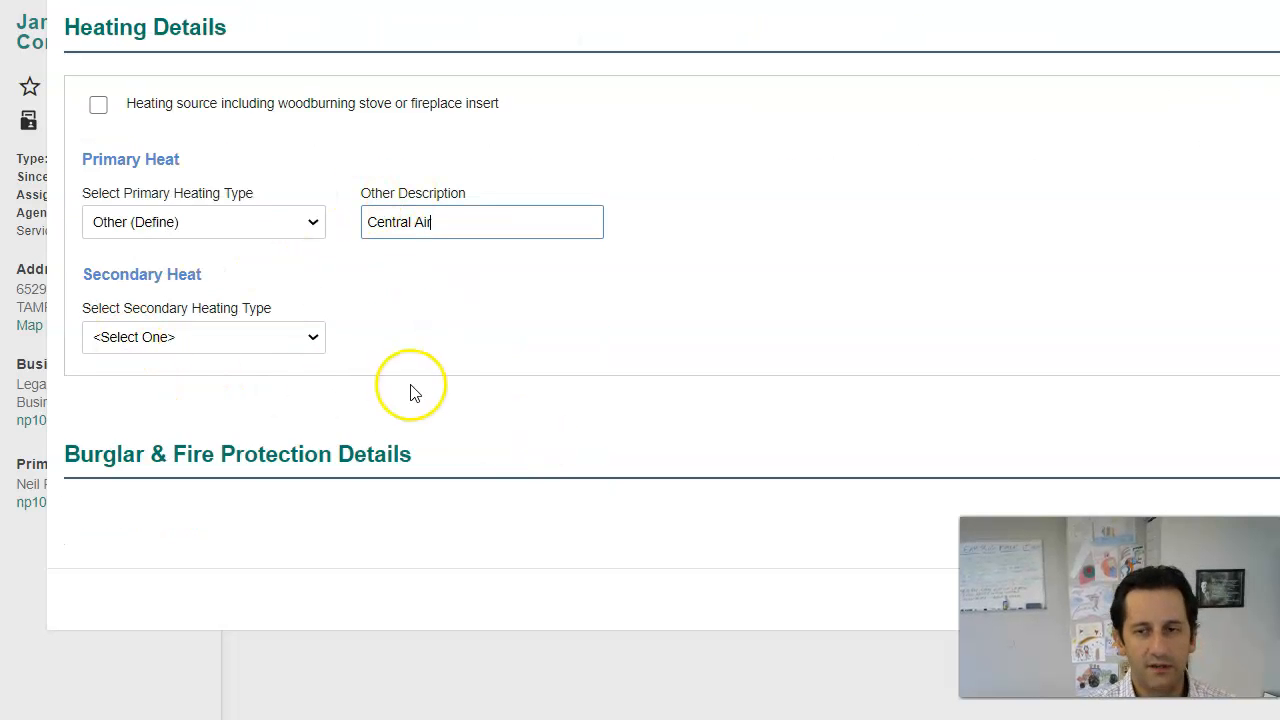
scroll(437, 360, down, 2)
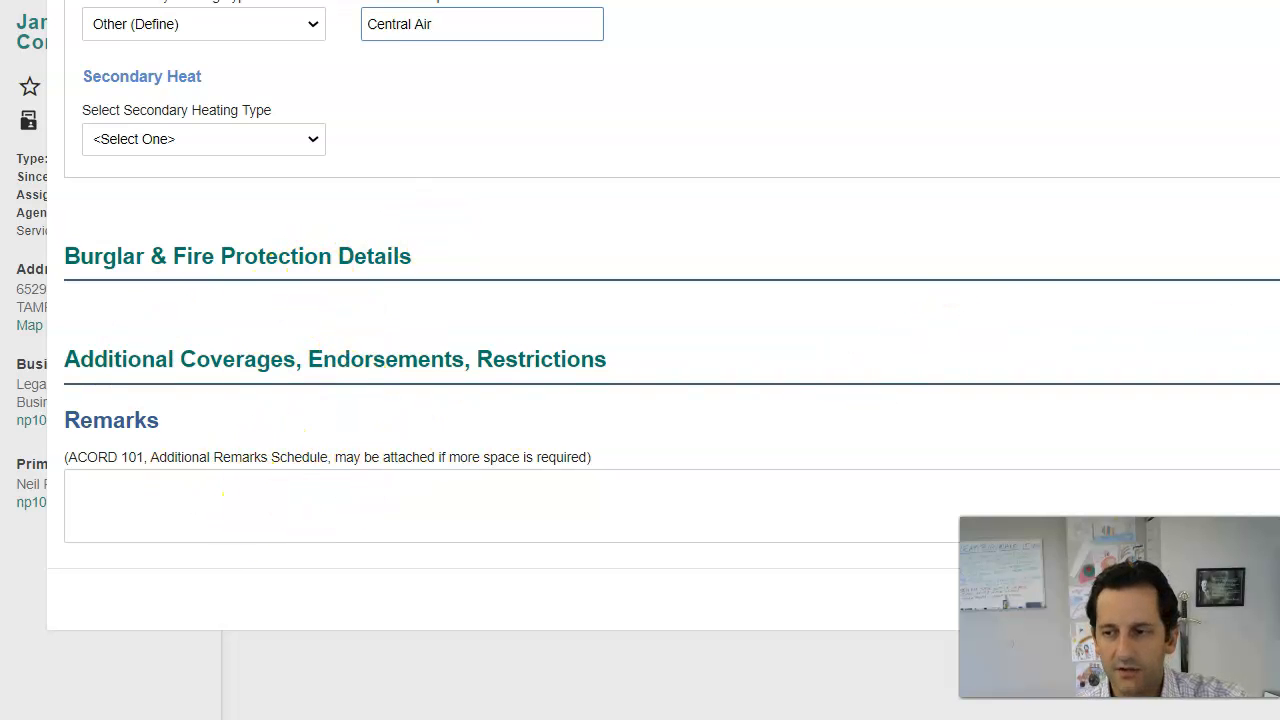
click(1210, 600)
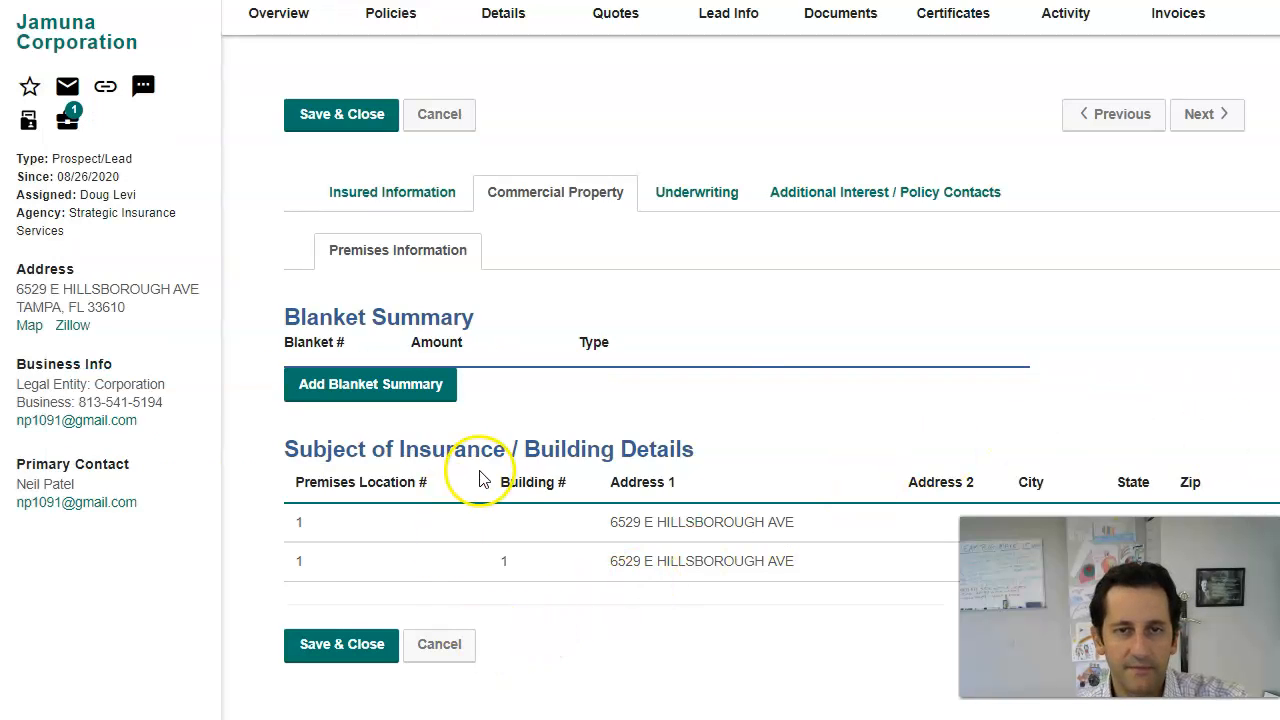
Step: On the Underwriting tab, answer No to losses in Loss History for the last 5 years
click(685, 190)
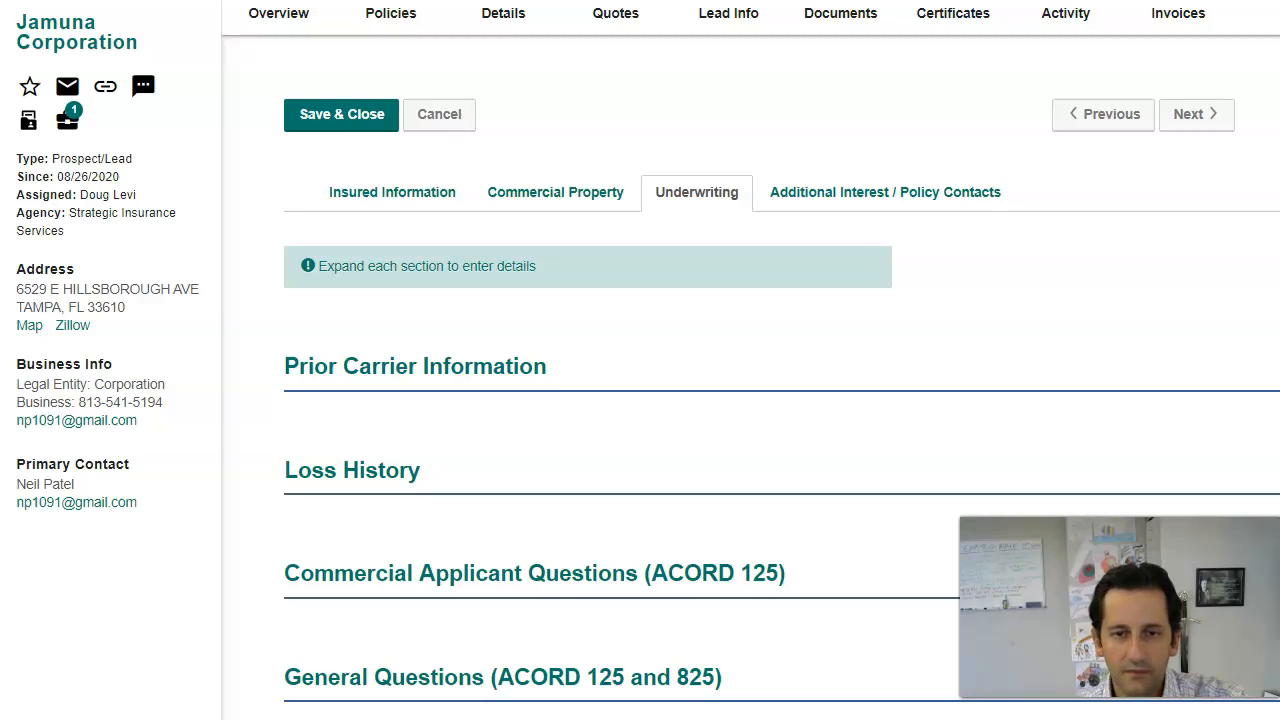
scroll(843, 480, down, 3)
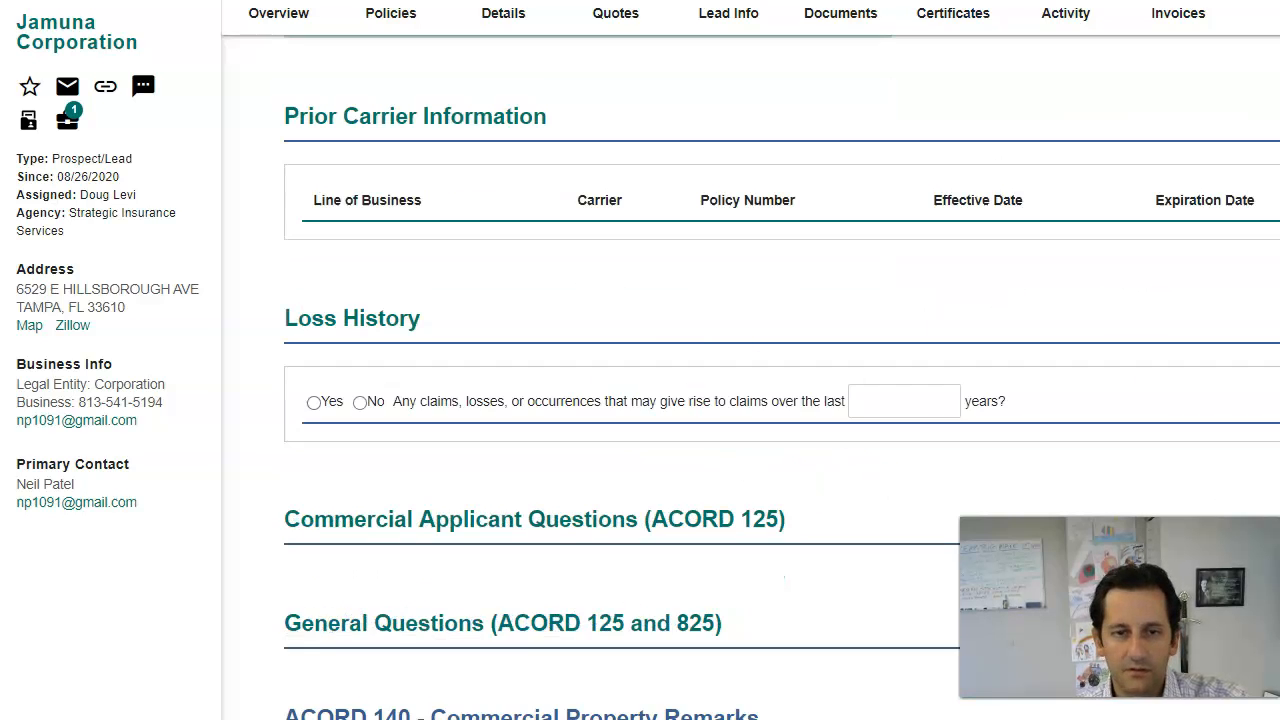
click(362, 401)
click(938, 398)
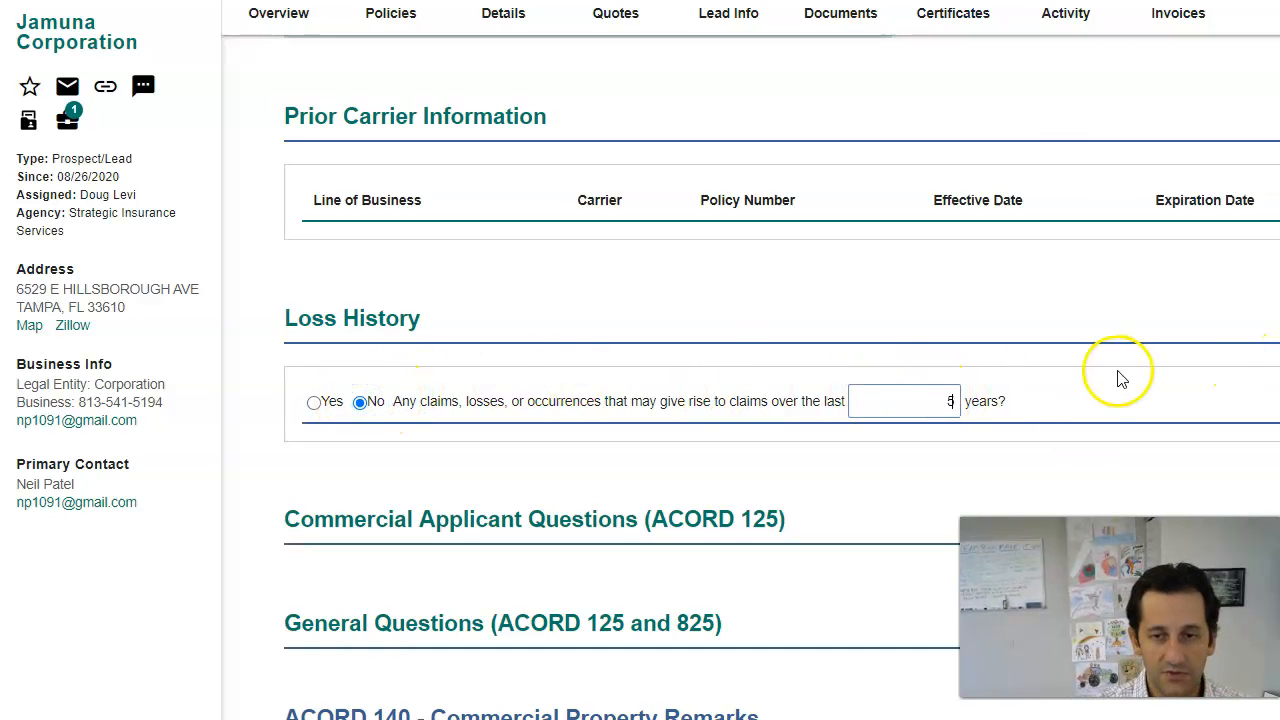
Step: Use Select All No for the commercial applicant and general underwriting questions
scroll(1118, 390, down, 1)
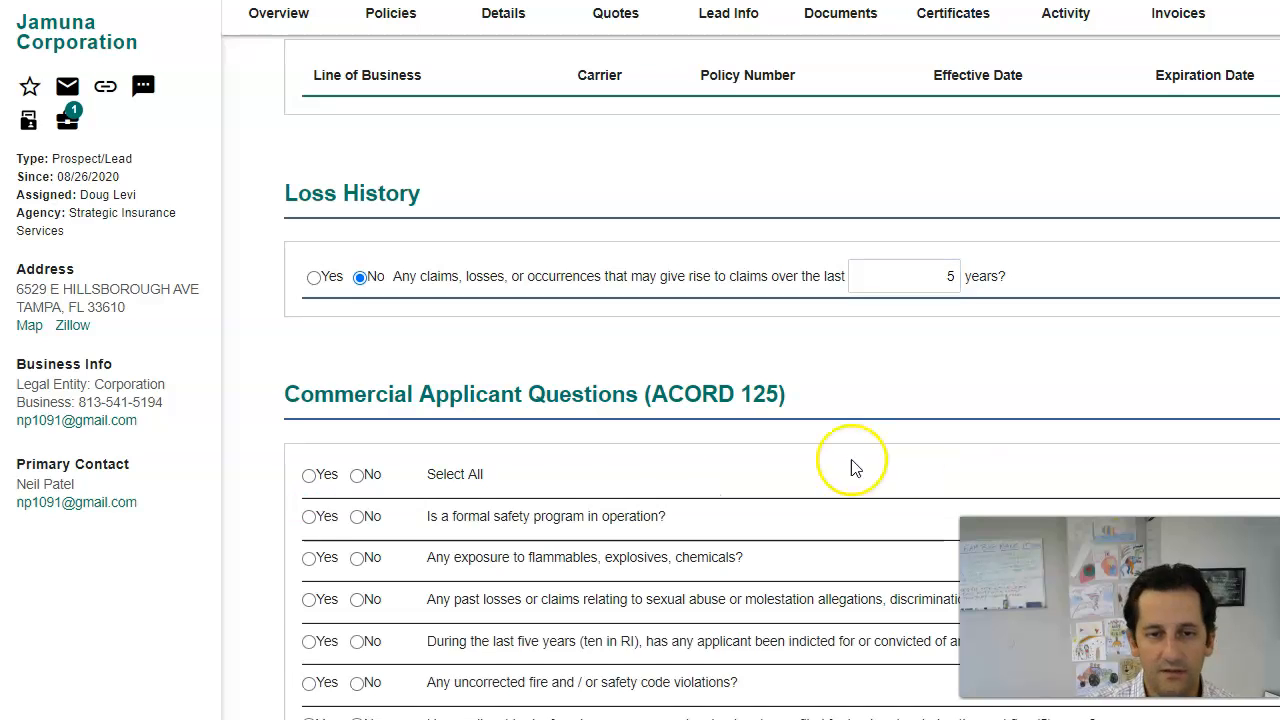
scroll(855, 468, down, 2)
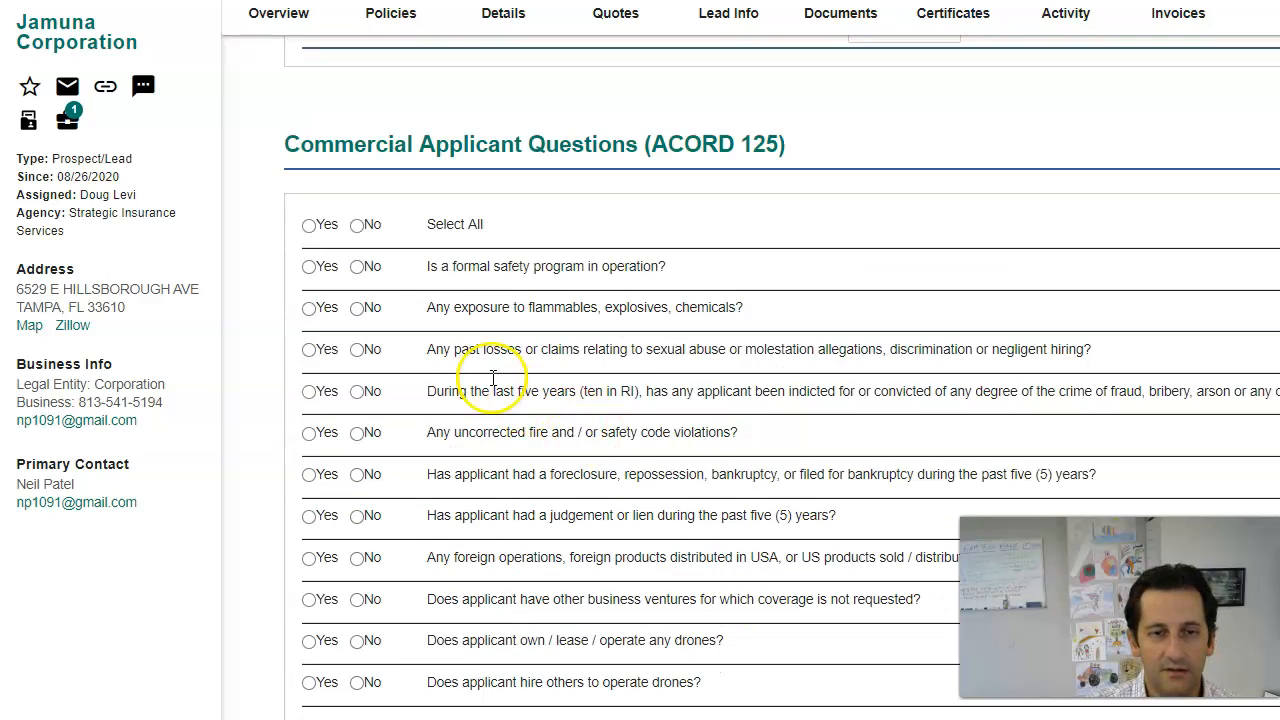
click(358, 227)
scroll(621, 410, down, 3)
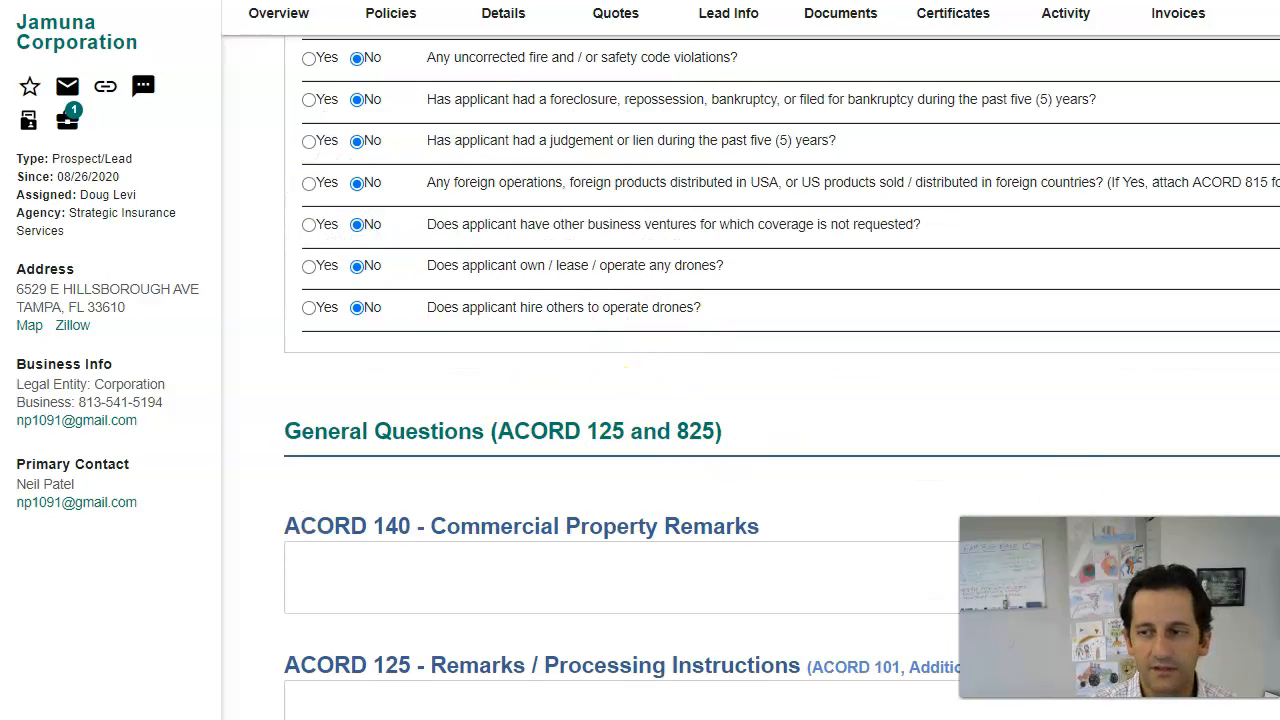
click(361, 513)
scroll(780, 380, down, 3)
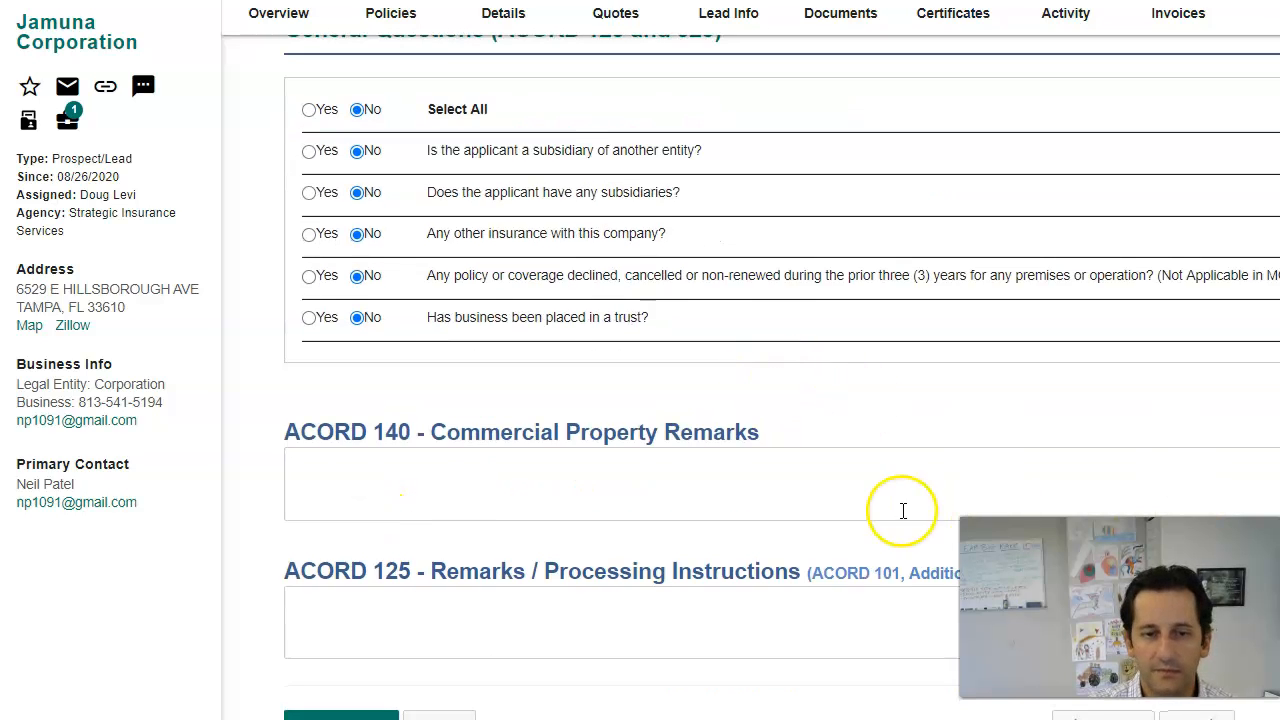
scroll(962, 150, up, 4)
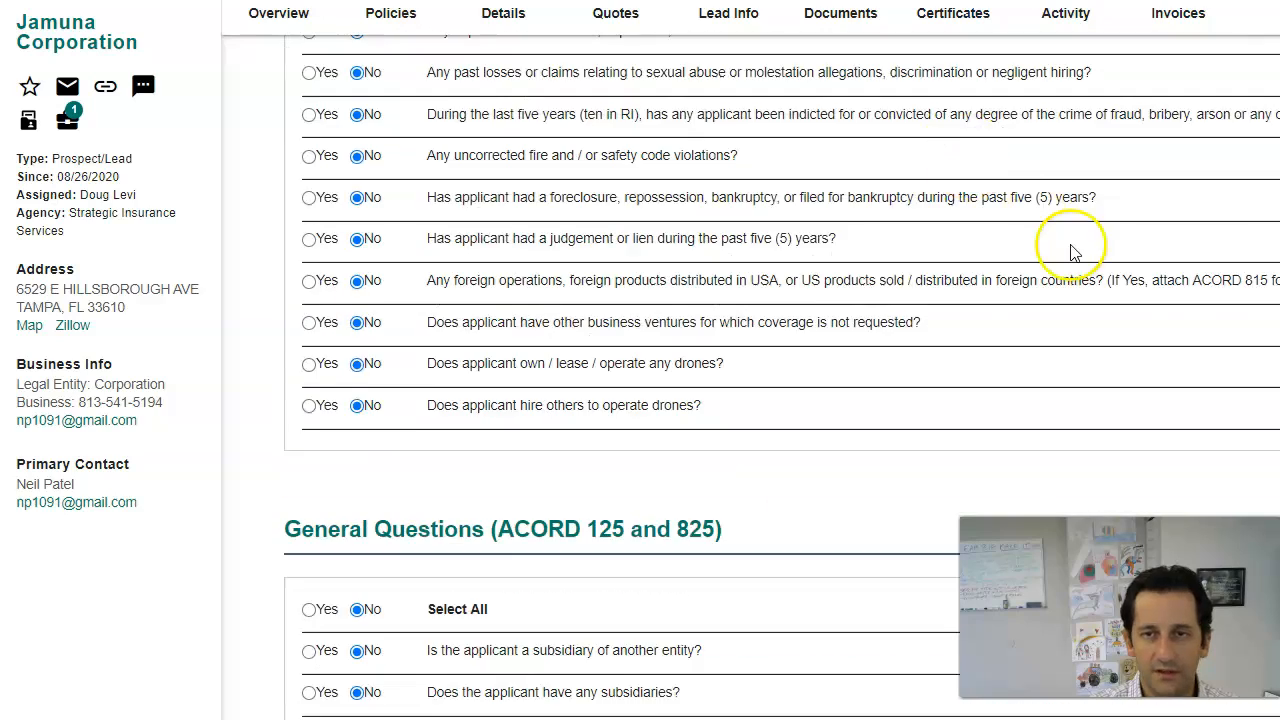
scroll(1073, 252, up, 10)
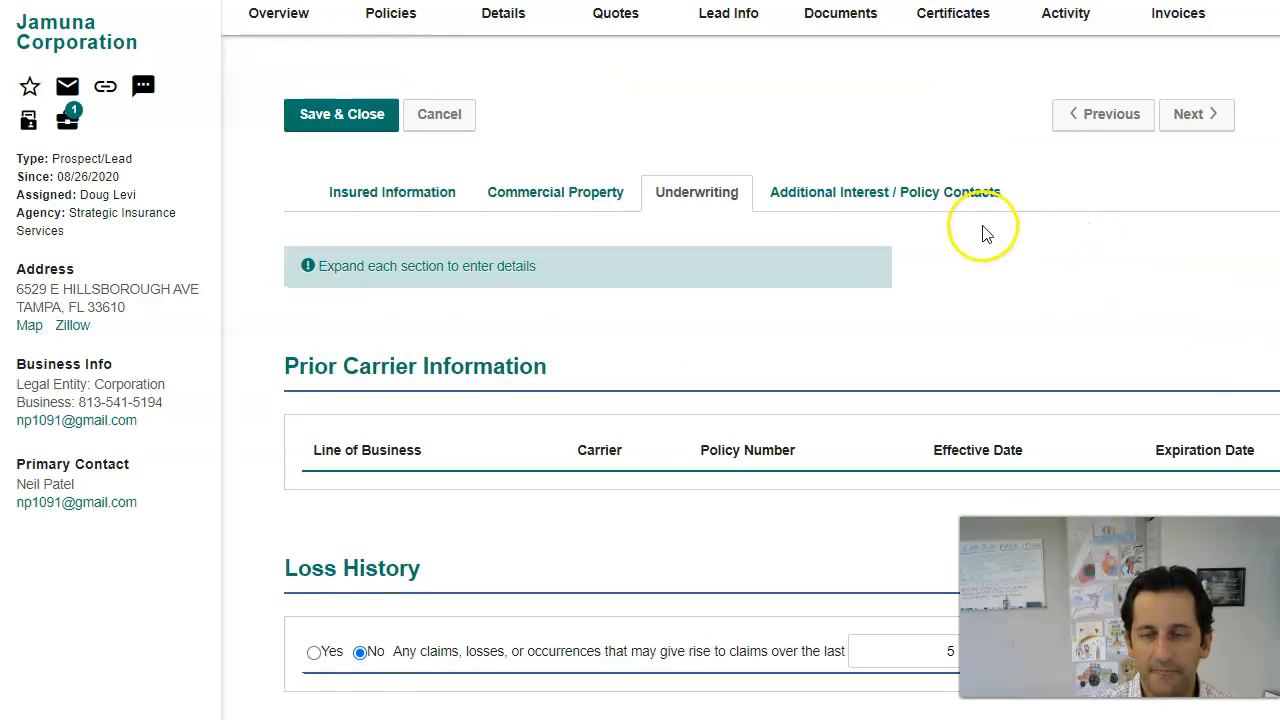
scroll(920, 471, down, 15)
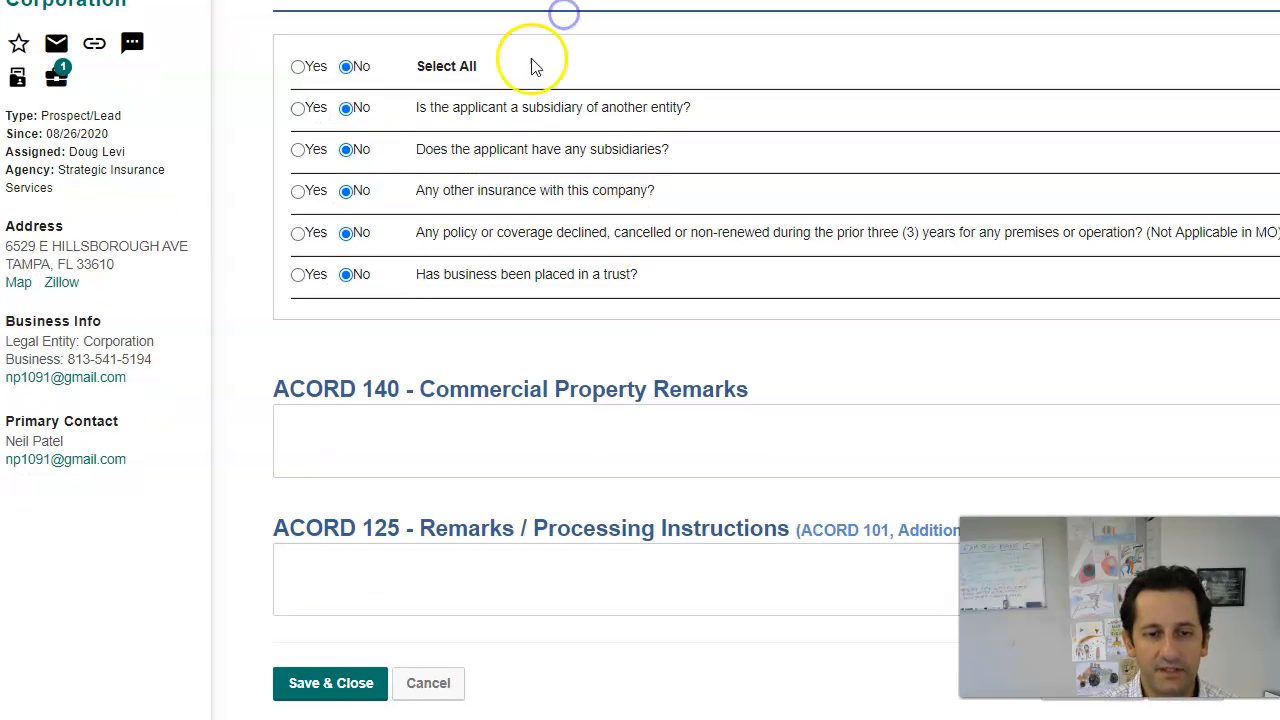
Step: Save the underwriting answers and generate ACORD Application forms for the Commercial Prpty application
click(330, 681)
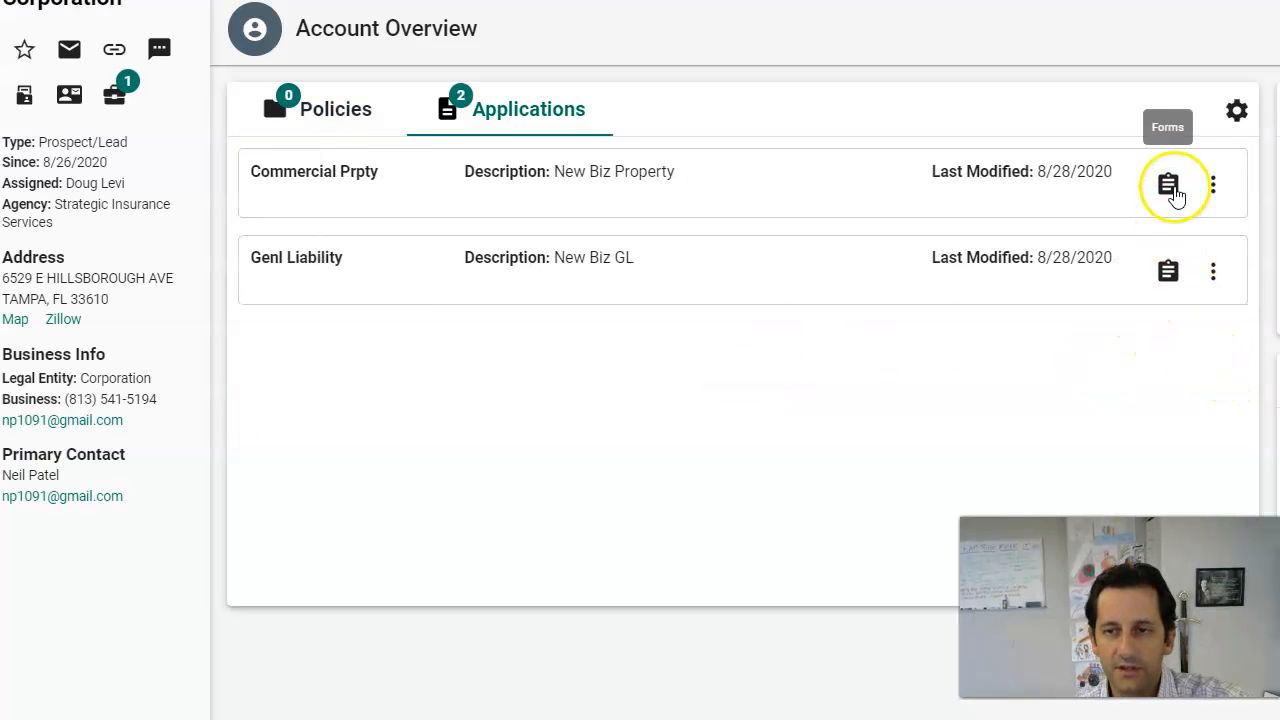
click(1168, 186)
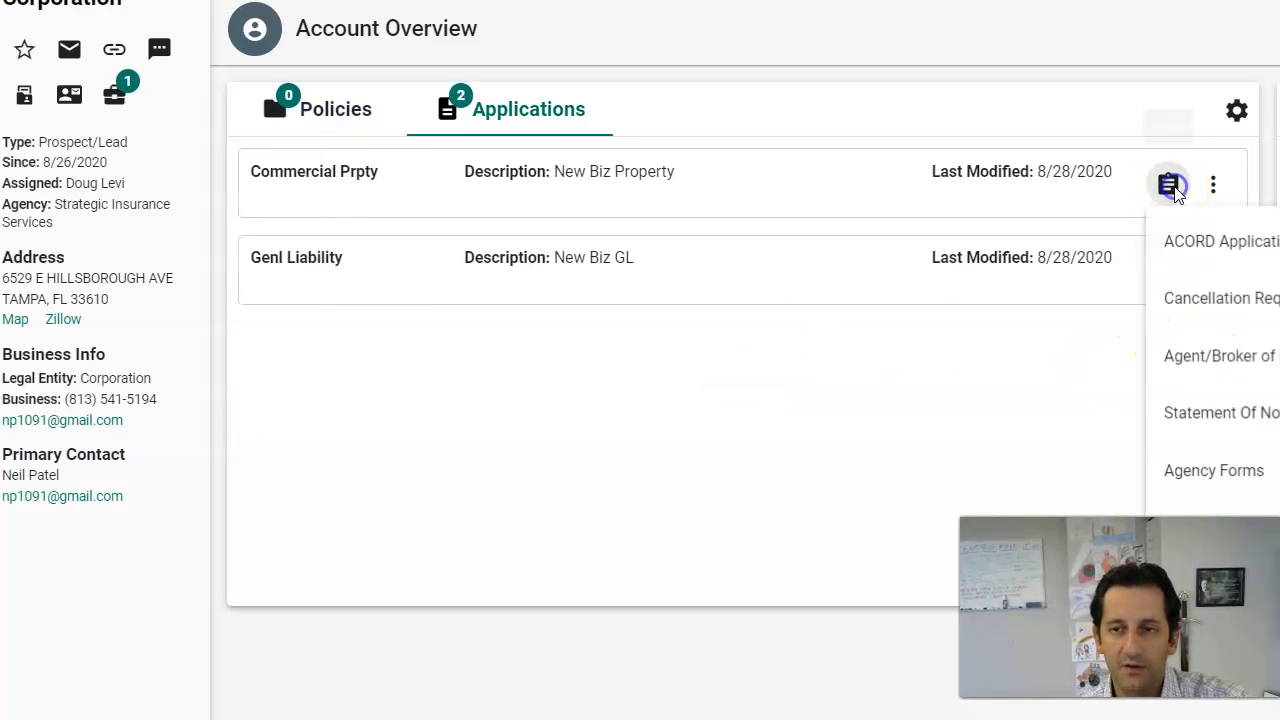
click(1213, 258)
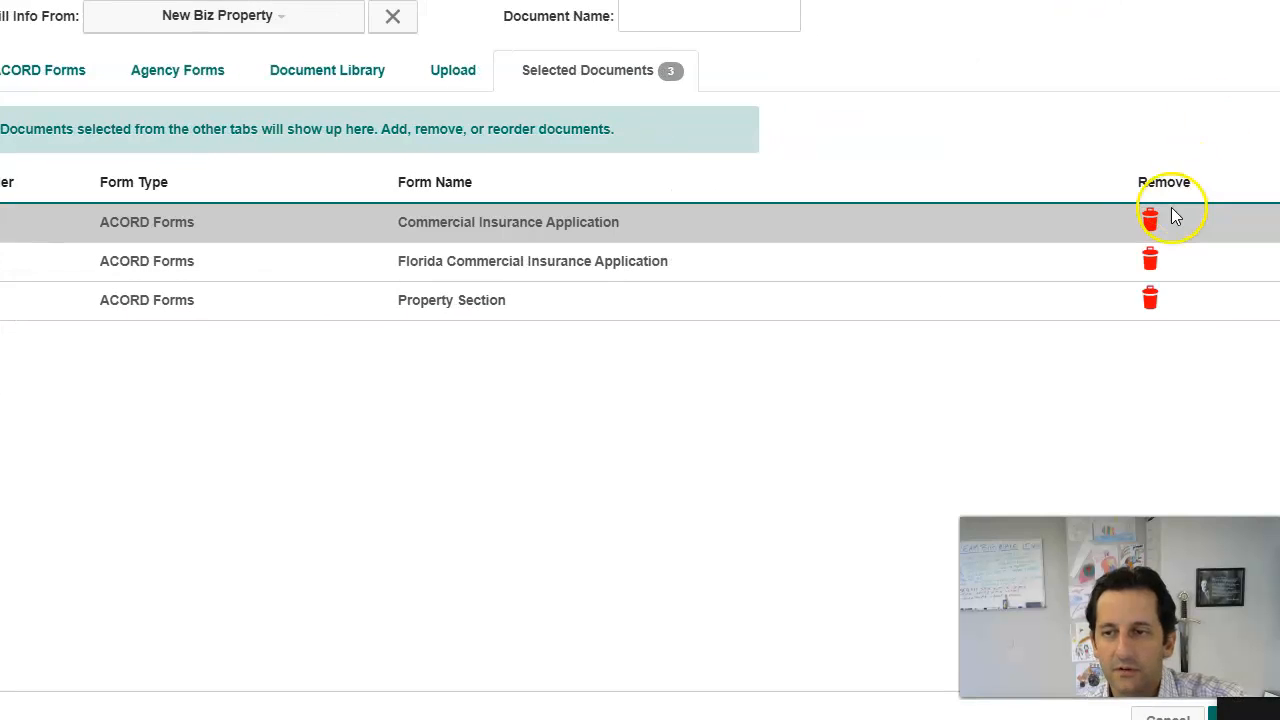
Step: Remove the Commercial Insurance Application and search the ACORD Forms catalogue for form 126
click(1151, 221)
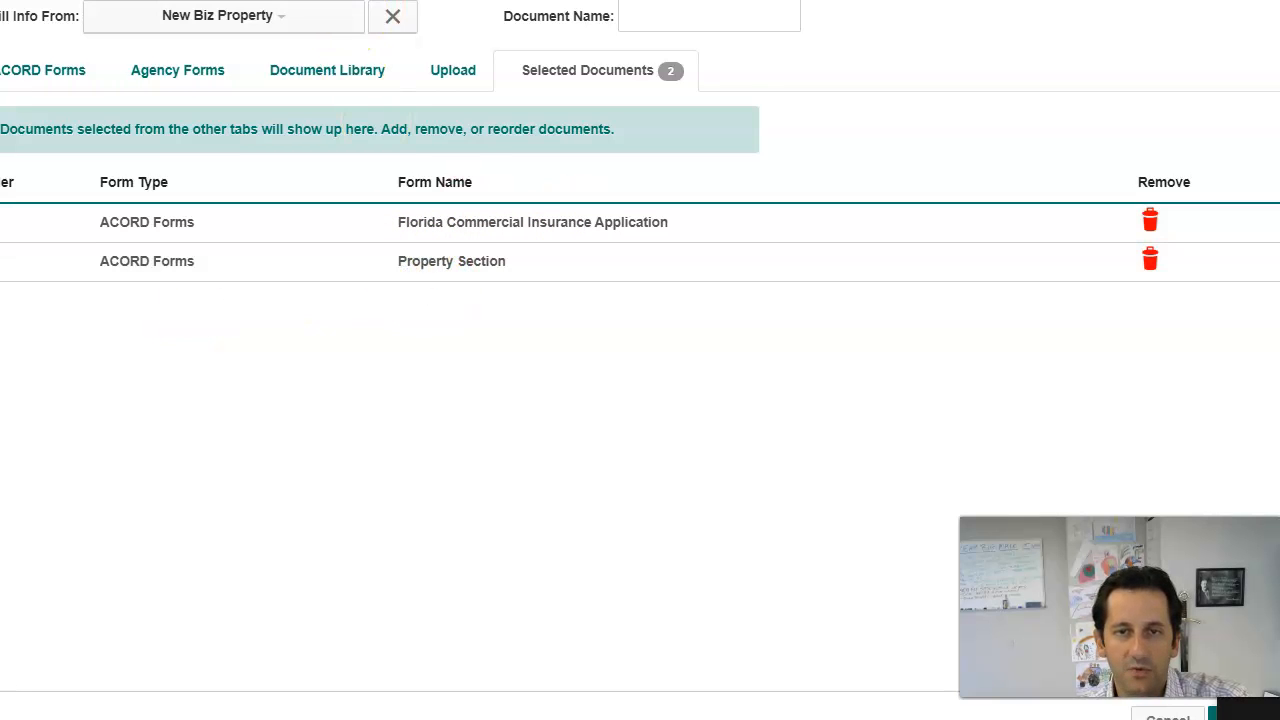
click(68, 70)
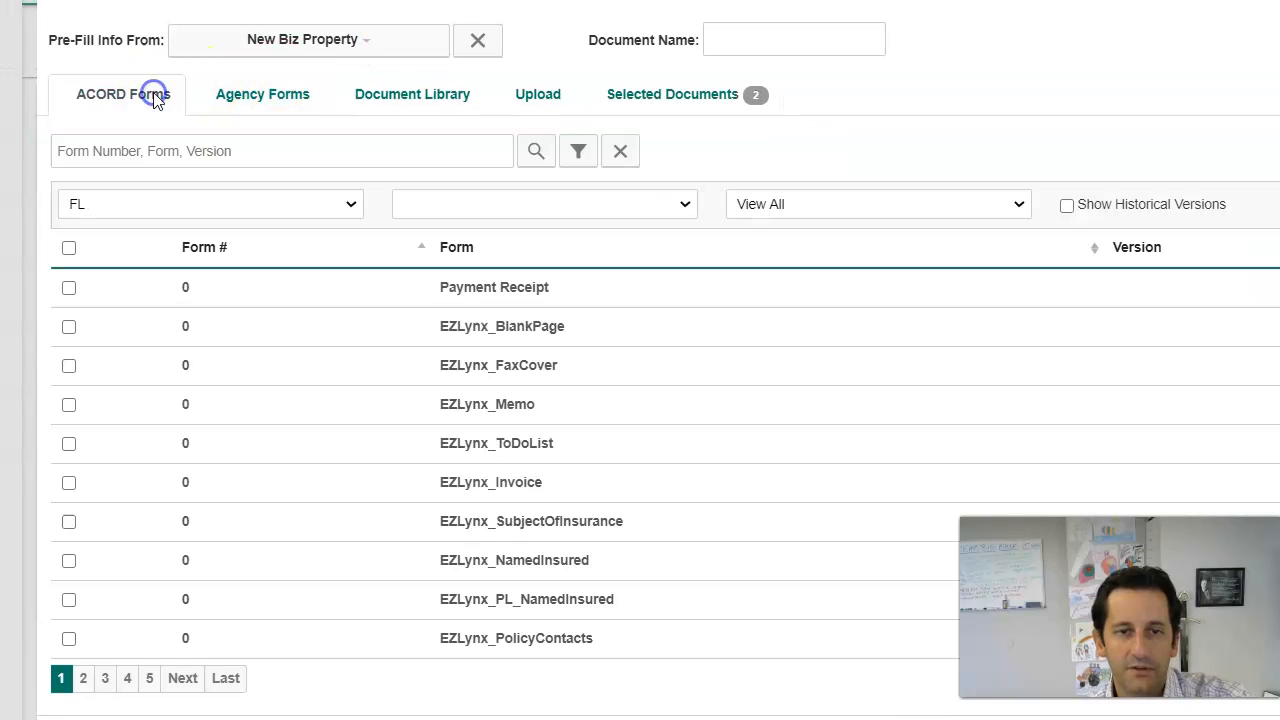
click(468, 198)
click(443, 150)
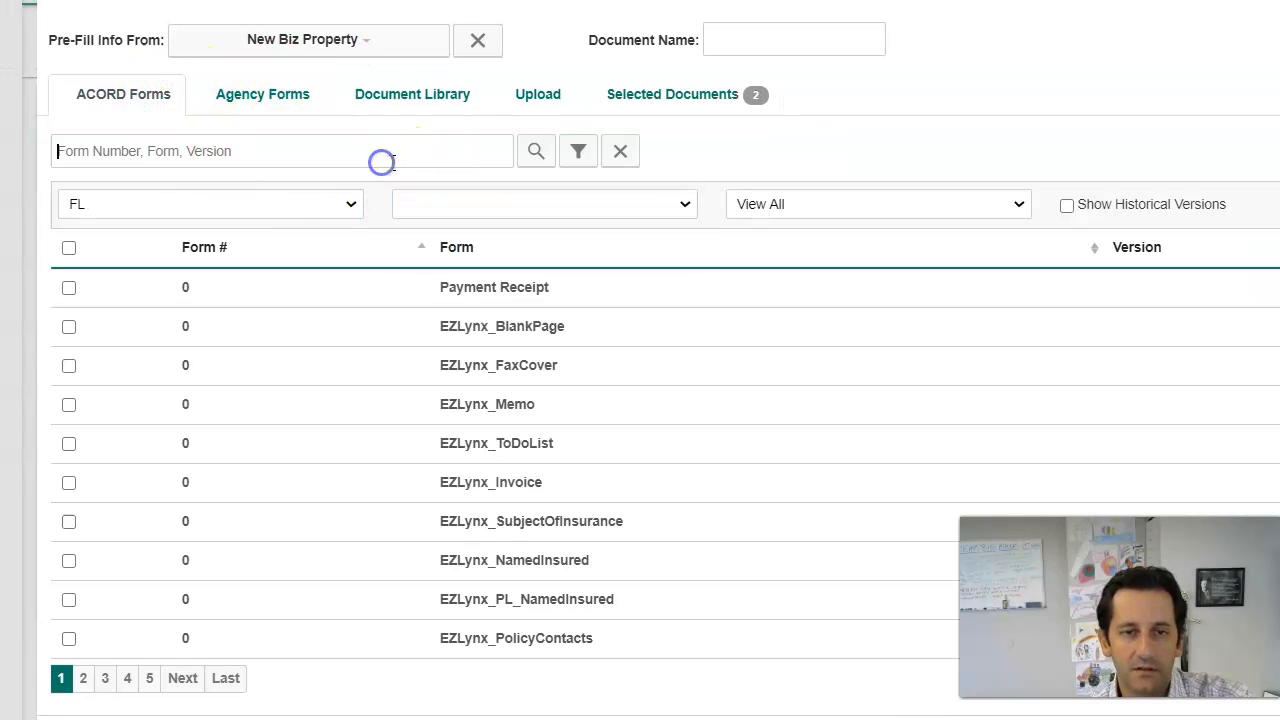
key(Return)
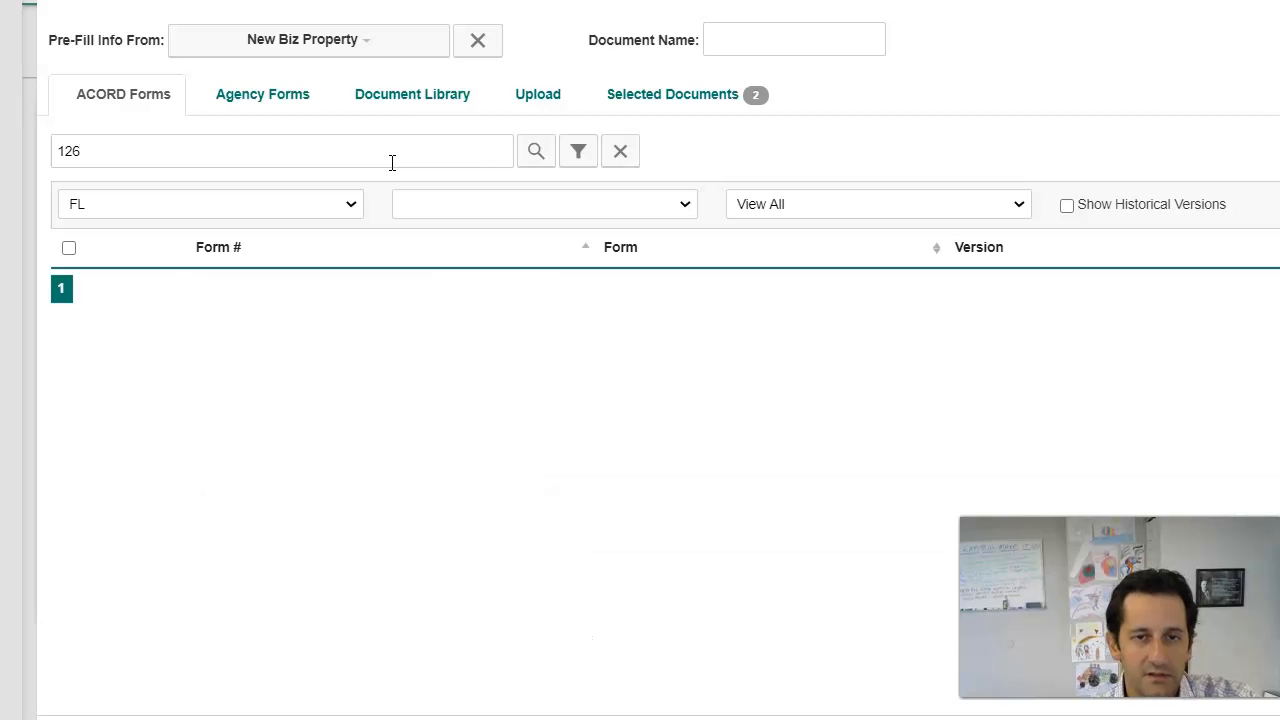
Step: With All Lobs, add form 126 and preview the selected documents
click(523, 206)
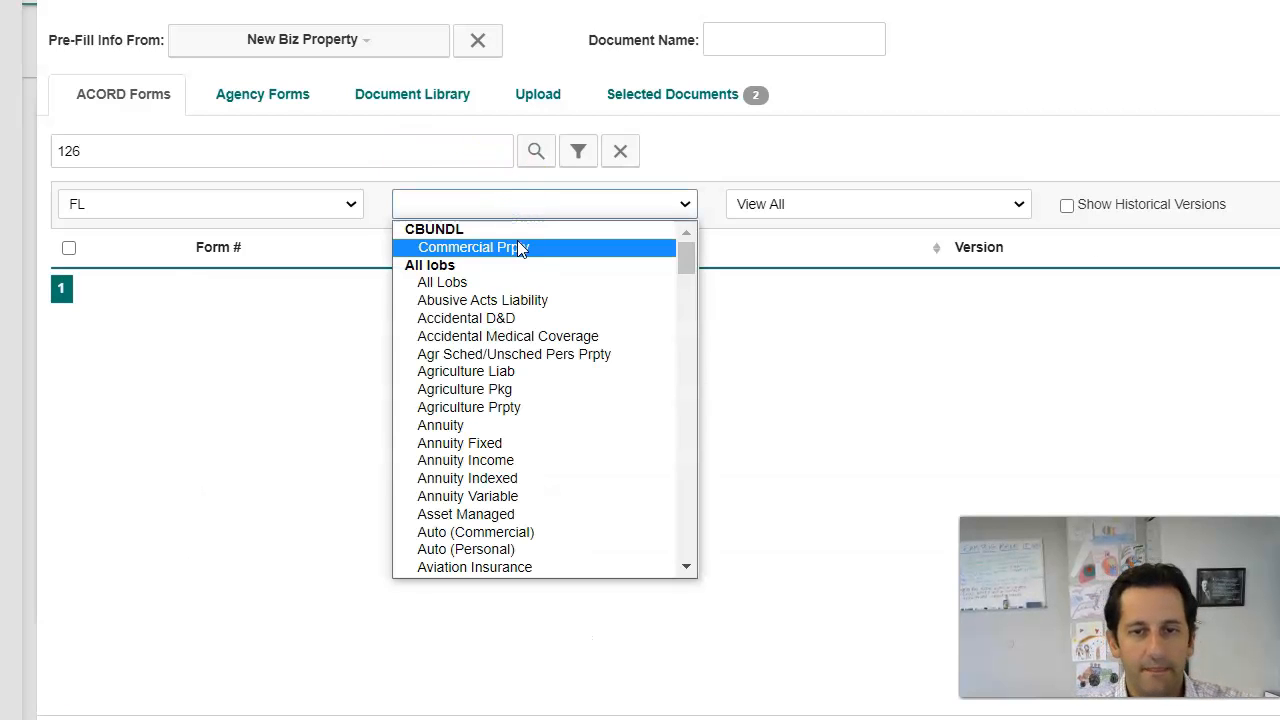
click(505, 281)
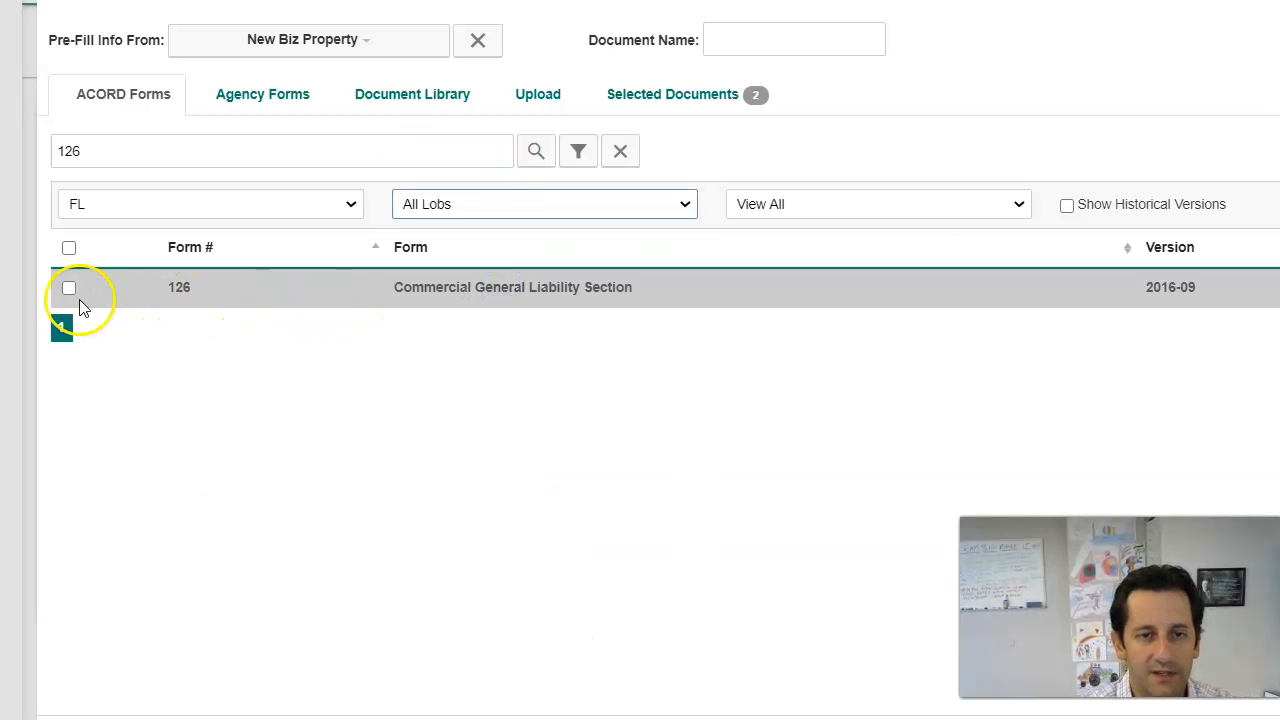
click(66, 289)
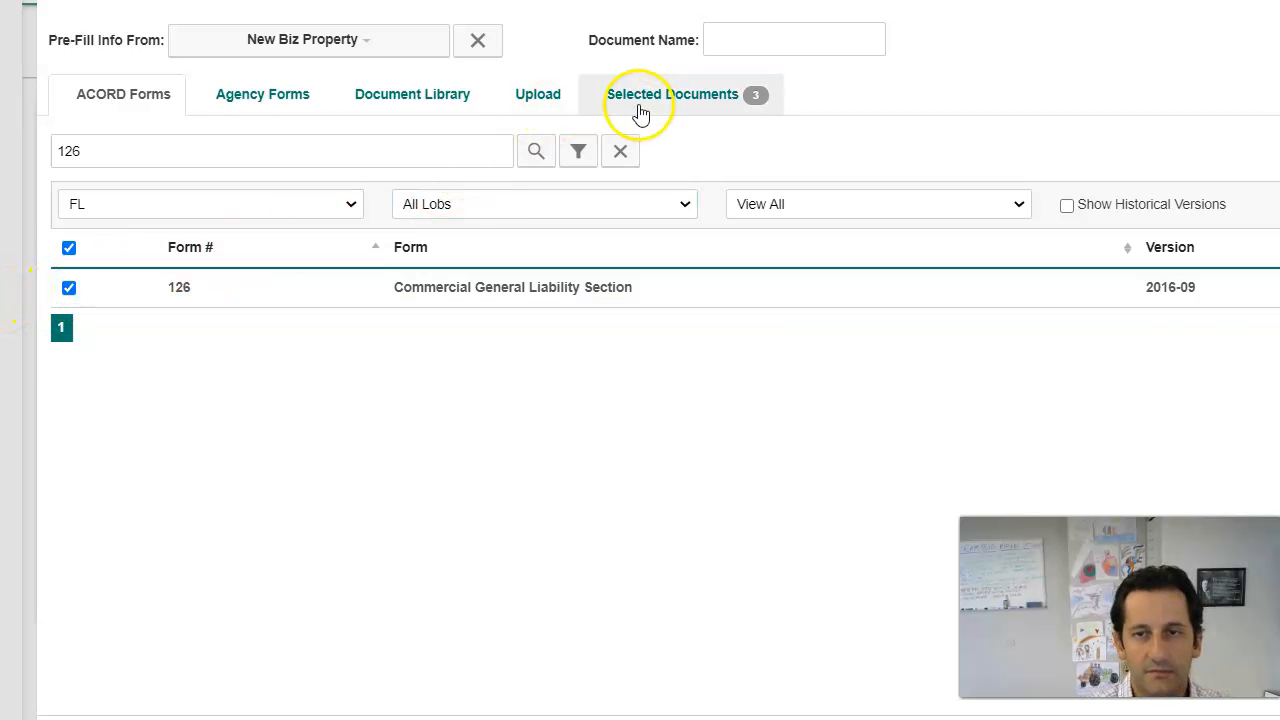
click(645, 104)
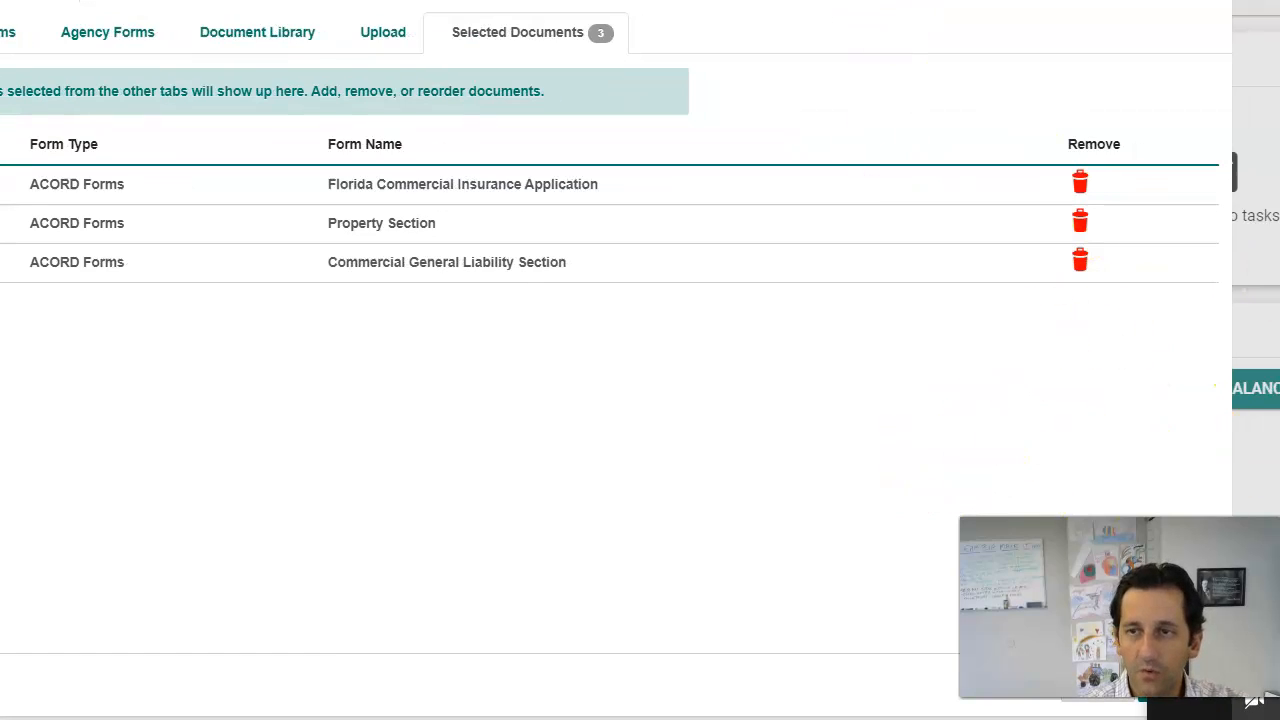
click(948, 660)
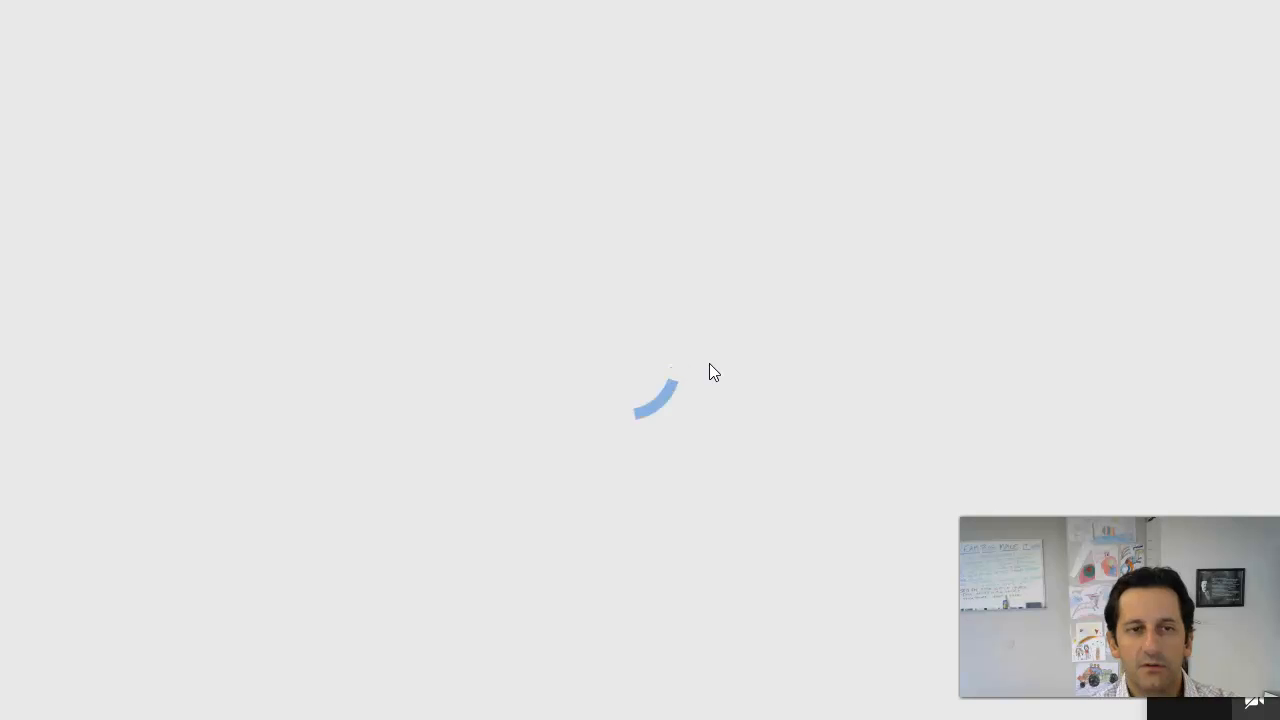
Step: Tick Commercial General Liability under Lines of Business on the Florida application
click(720, 385)
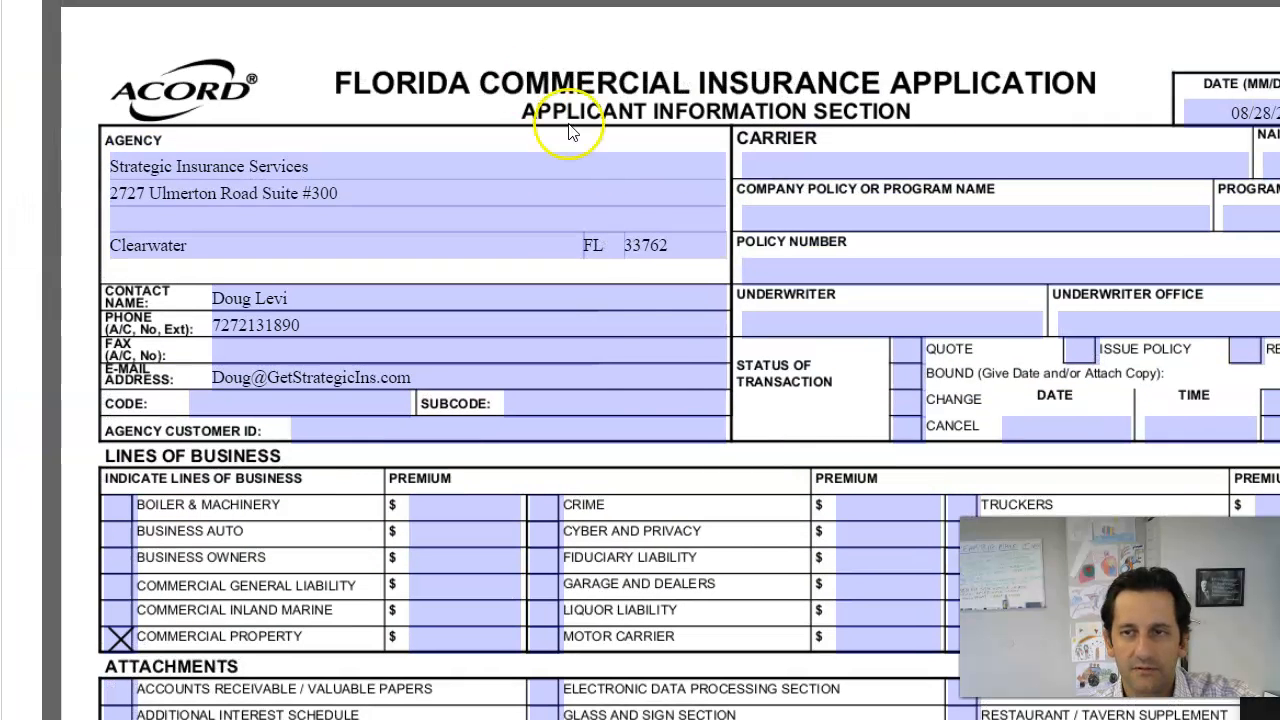
scroll(655, 373, down, 5)
scroll(654, 381, down, 3)
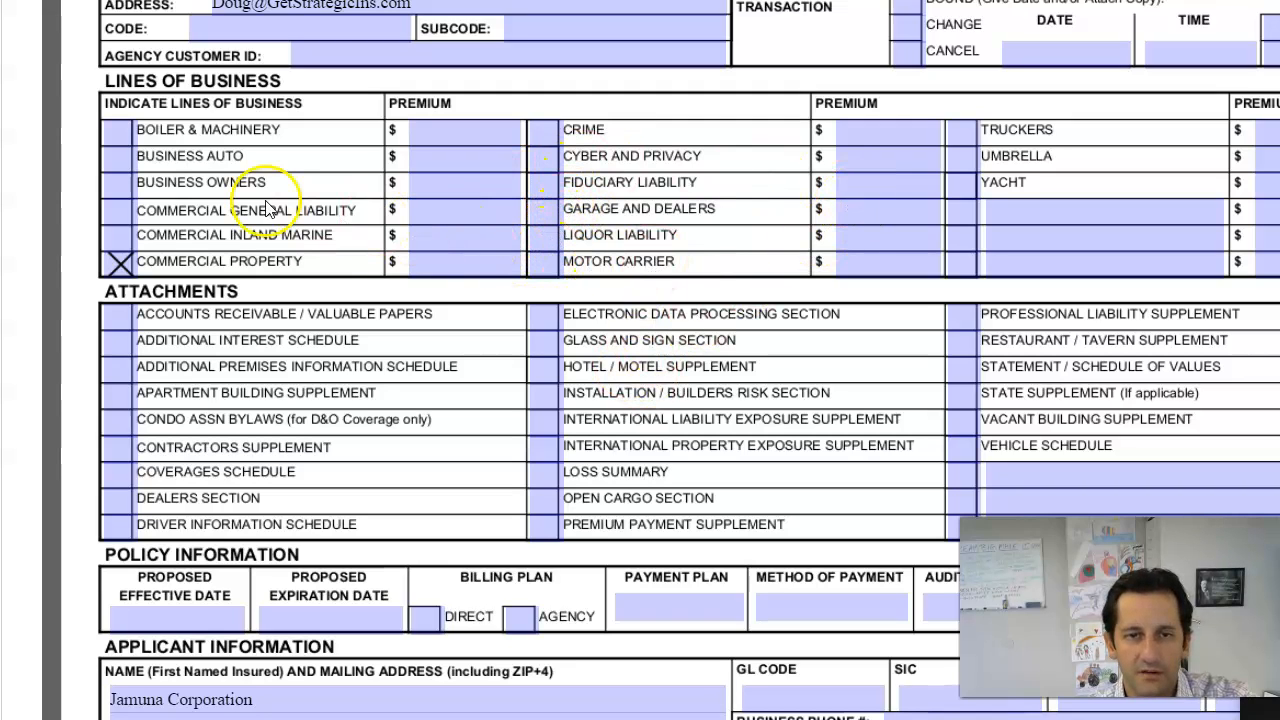
click(118, 210)
scroll(225, 265, down, 6)
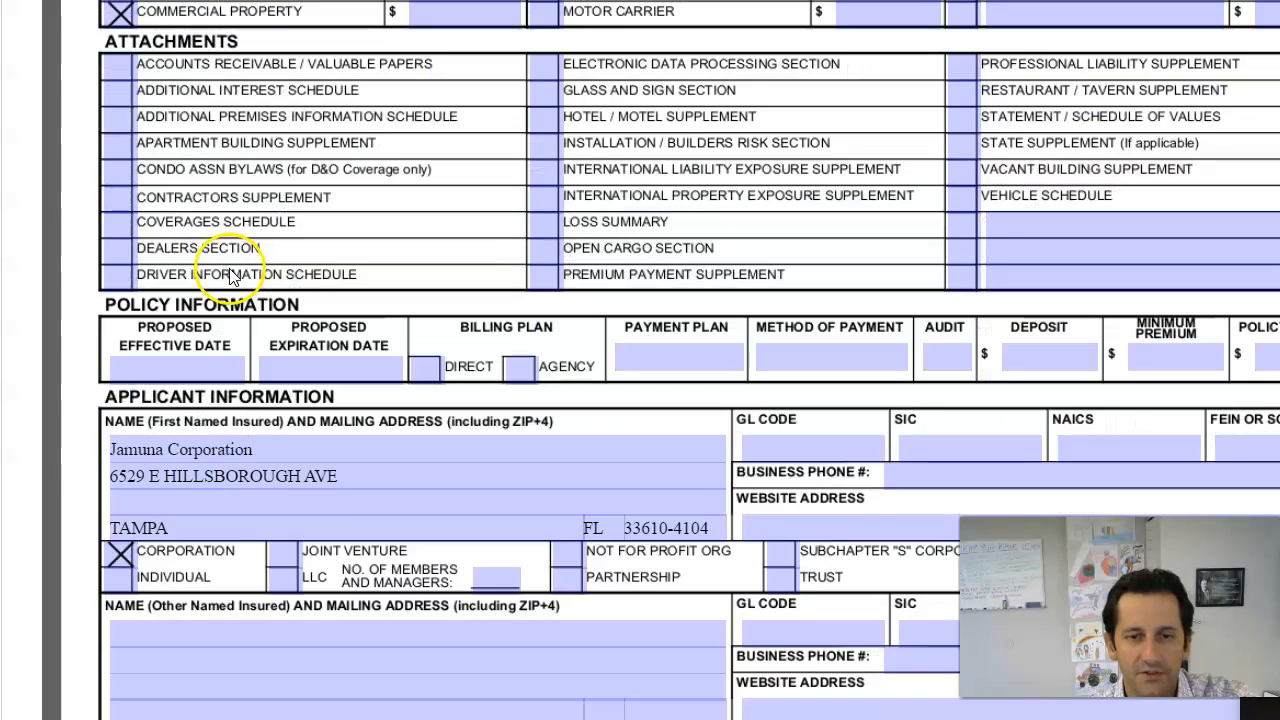
click(172, 360)
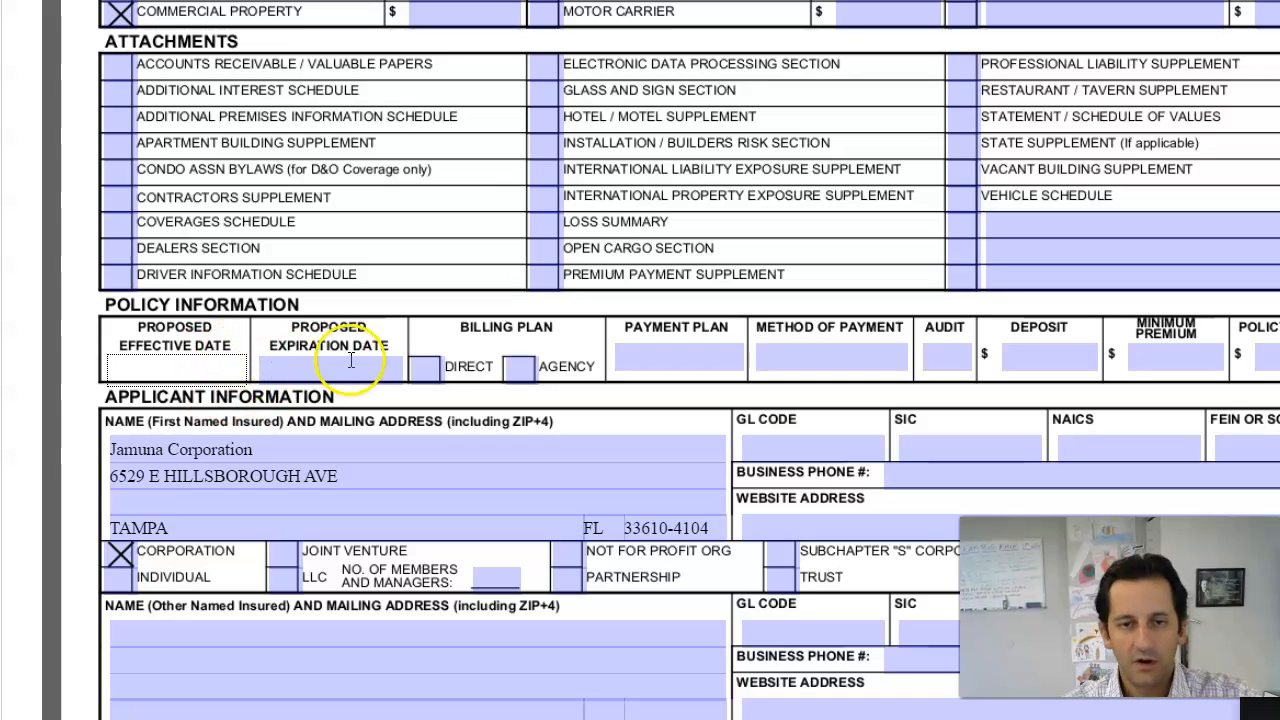
Step: Enter proposed effective date 9/15/2020 and expiration date 09/15/2021
click(190, 355)
click(185, 371)
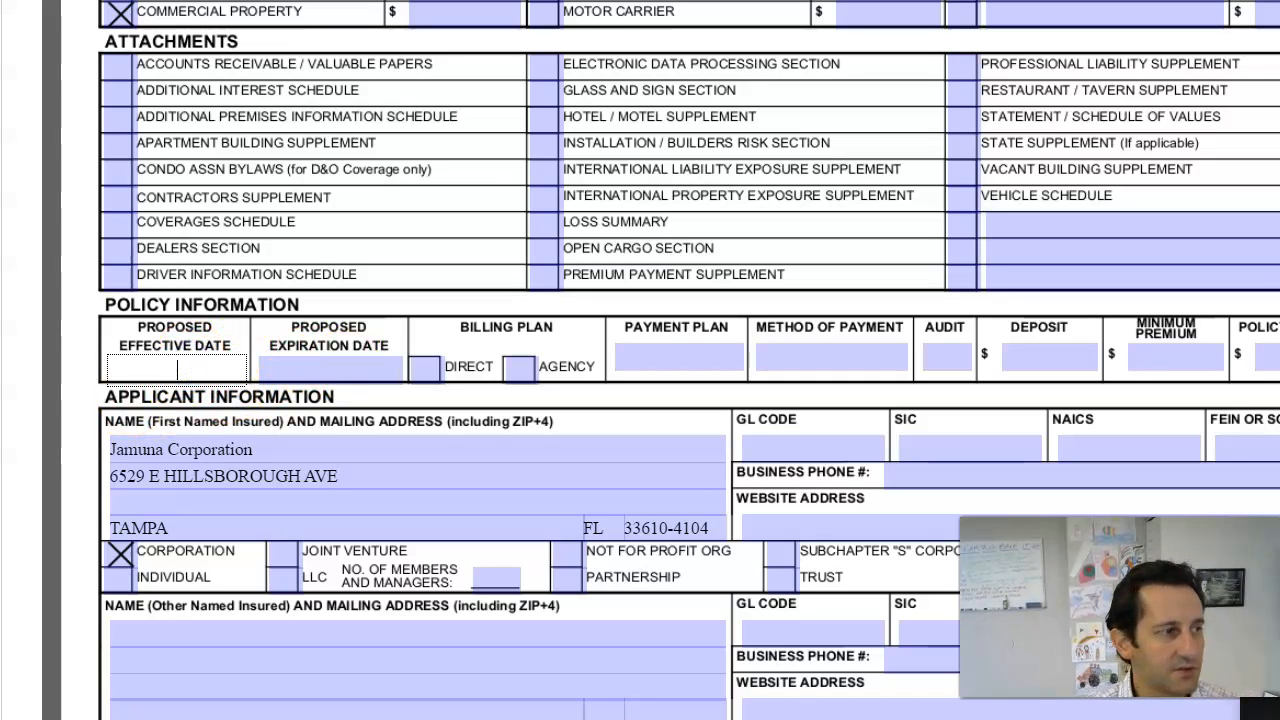
drag(0, 4, 0, 20)
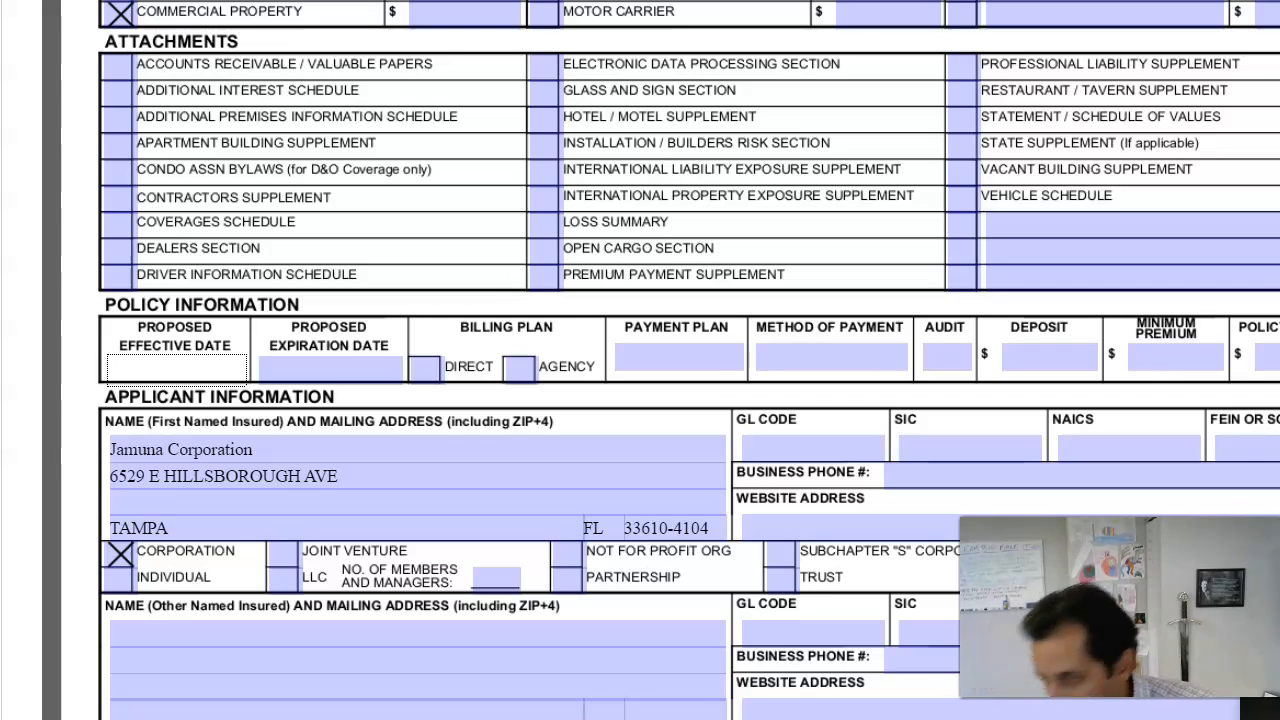
click(166, 372)
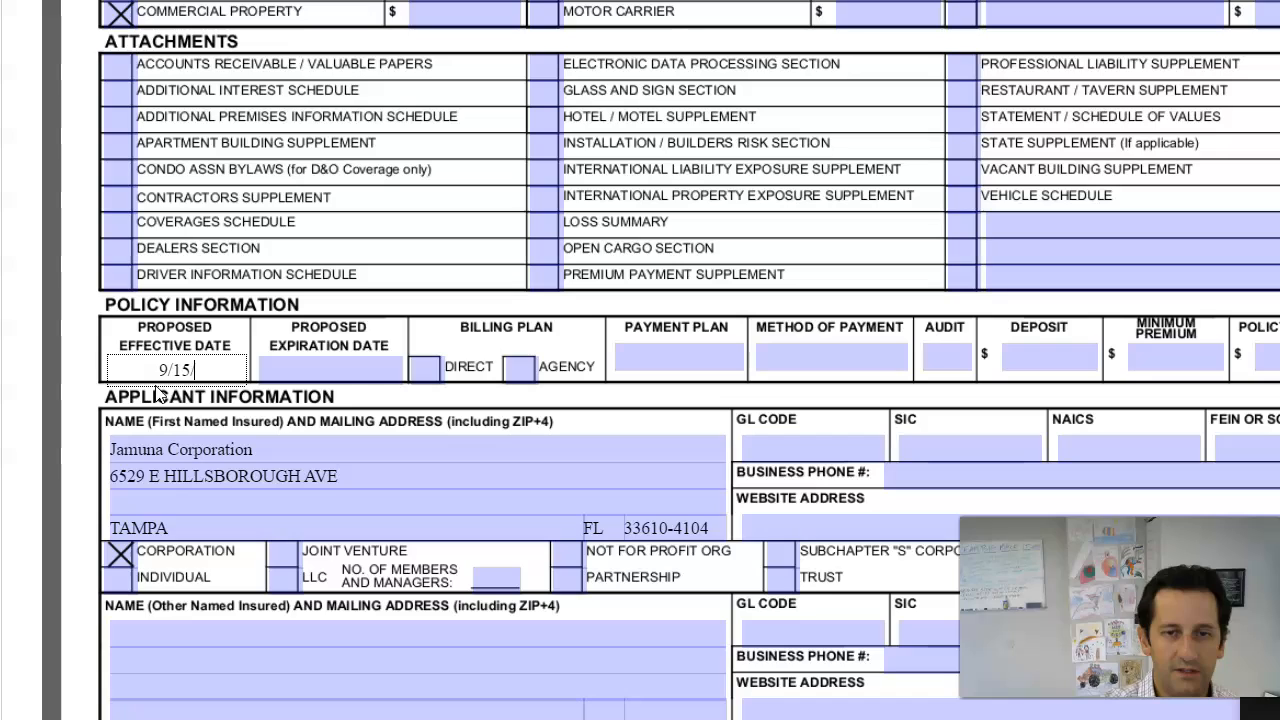
key(Tab)
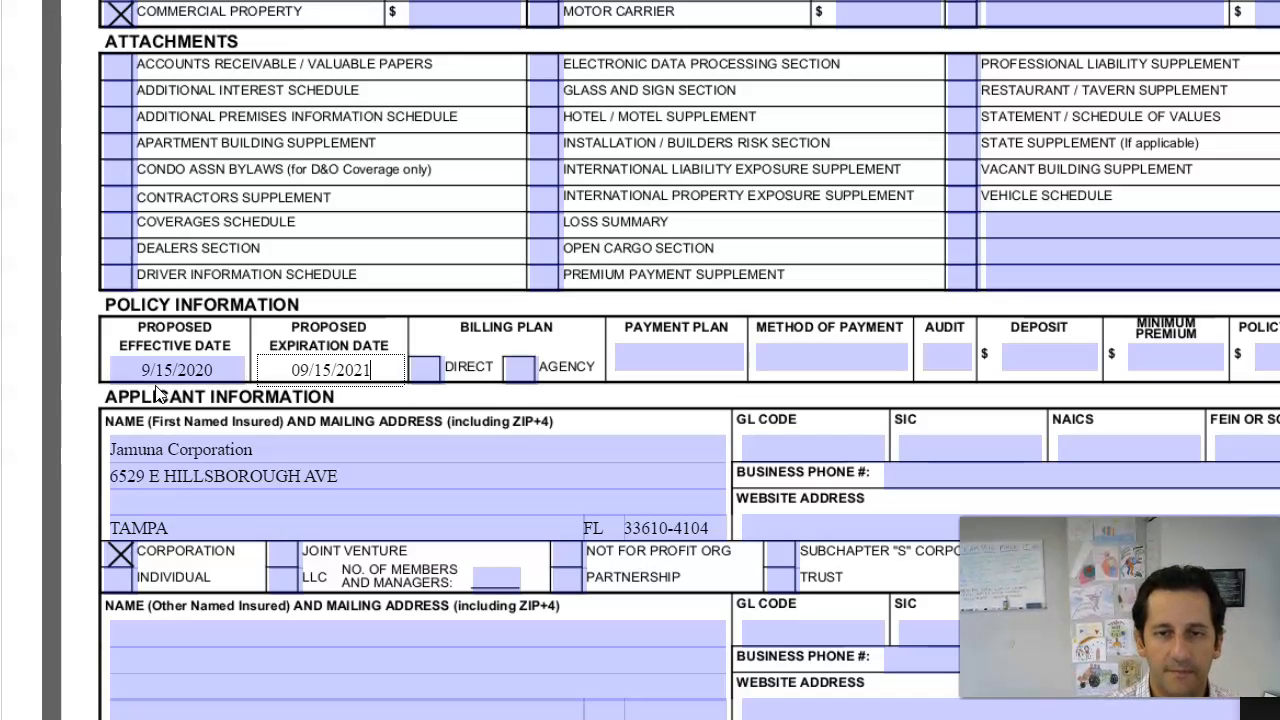
Step: Scroll through pages 2–4 of the ACORD 125 FL form to the Property Section
scroll(735, 423, down, 6)
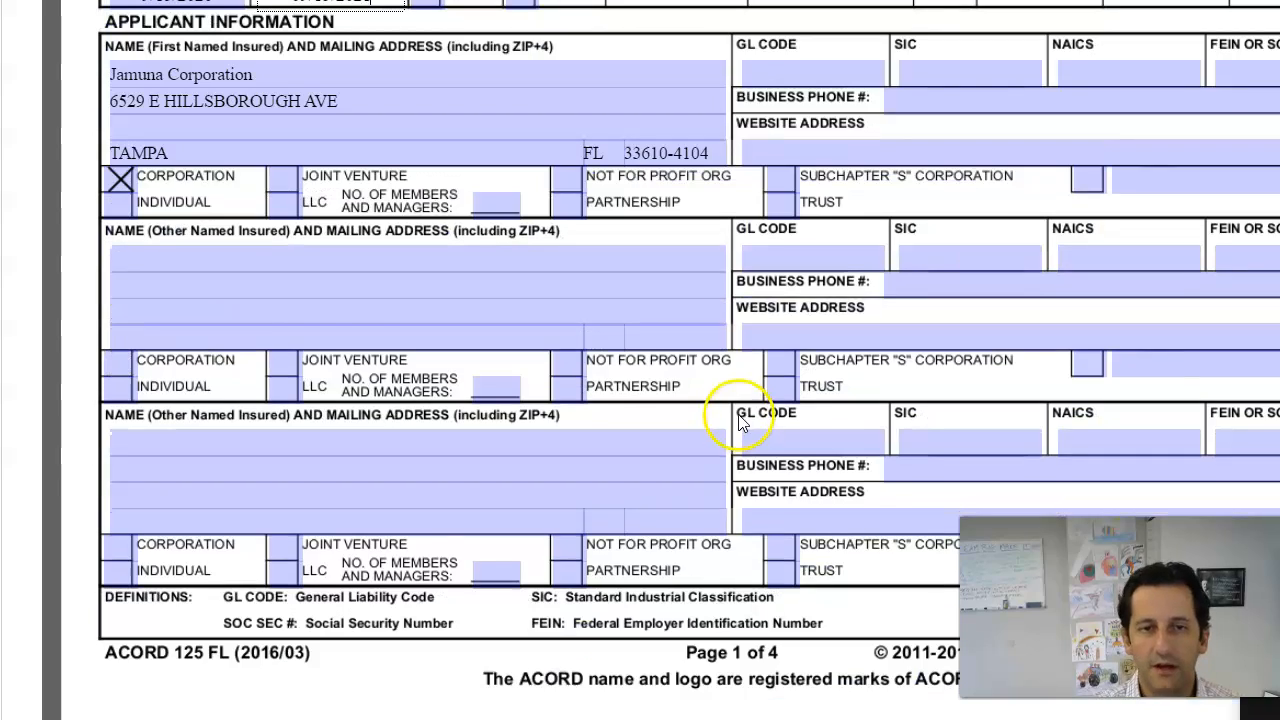
scroll(631, 293, down, 10)
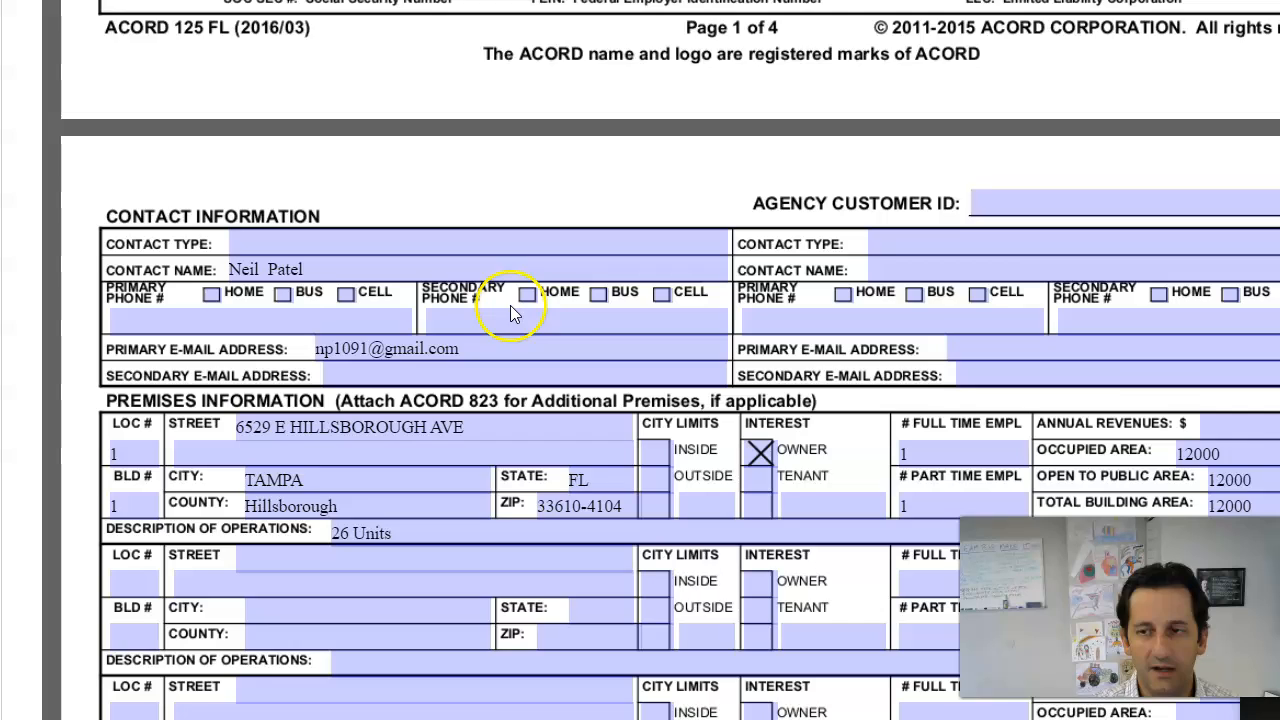
scroll(510, 313, down, 2)
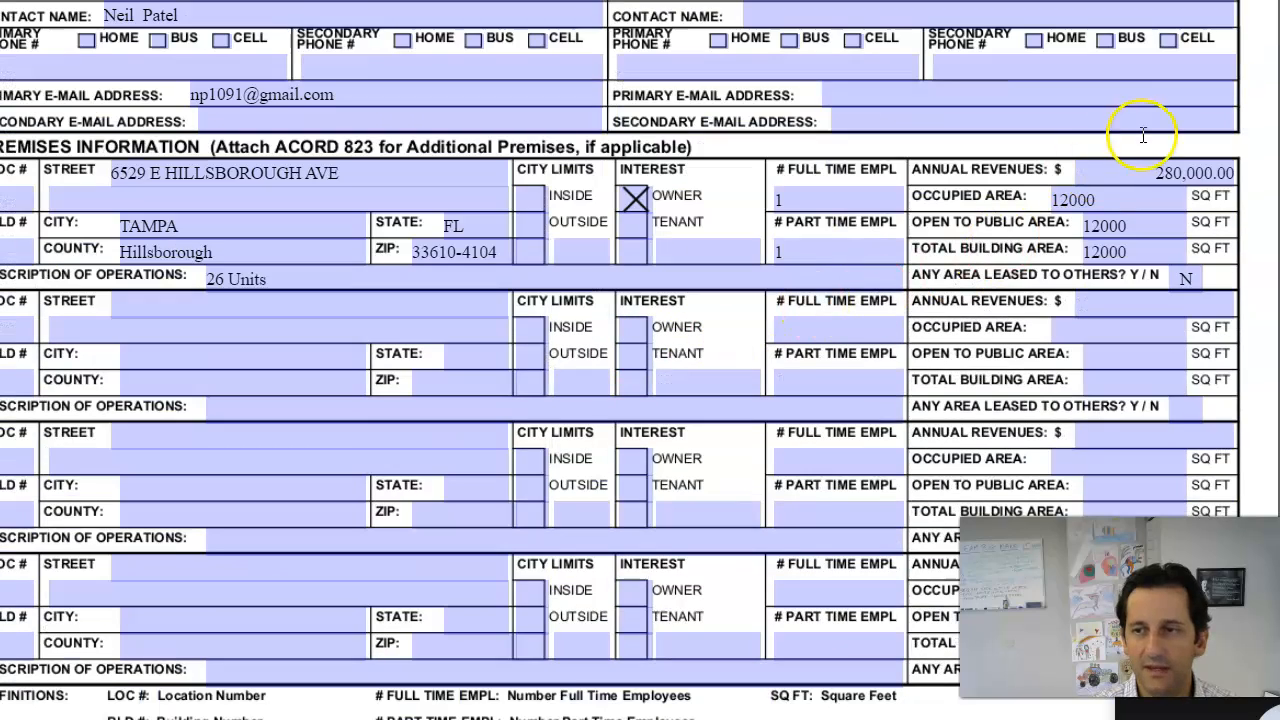
scroll(700, 264, down, 5)
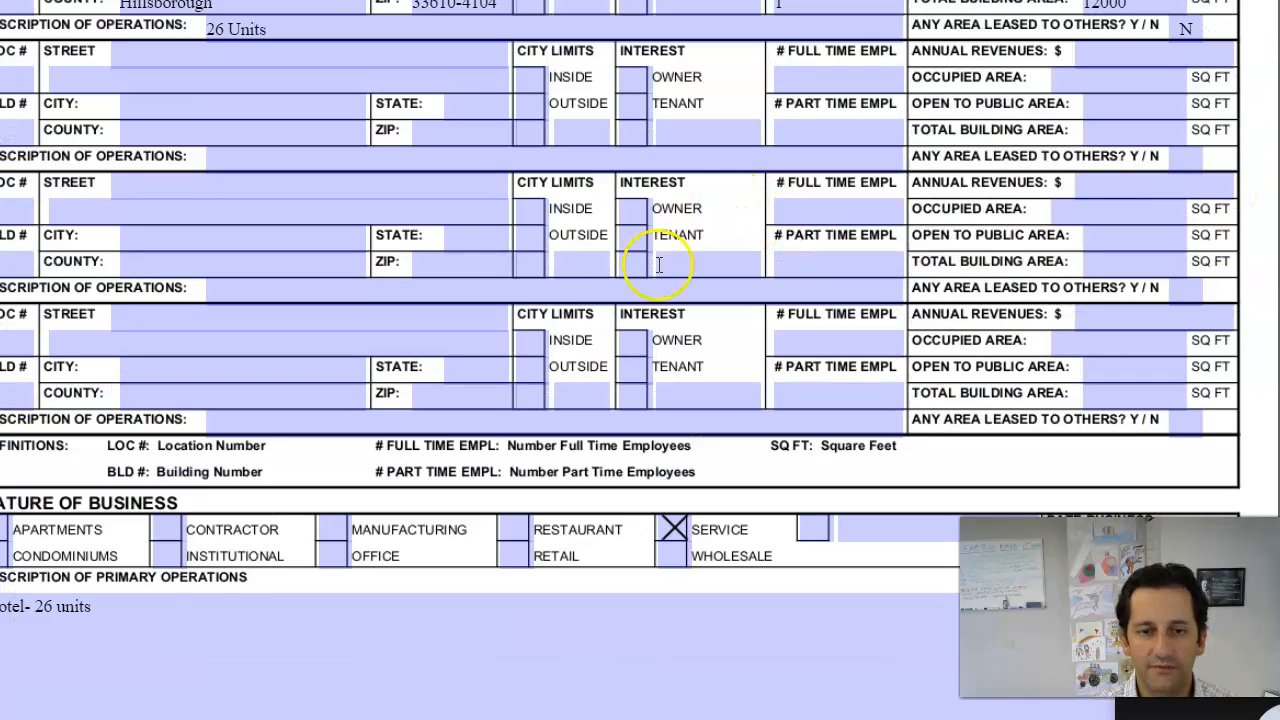
scroll(538, 295, down, 10)
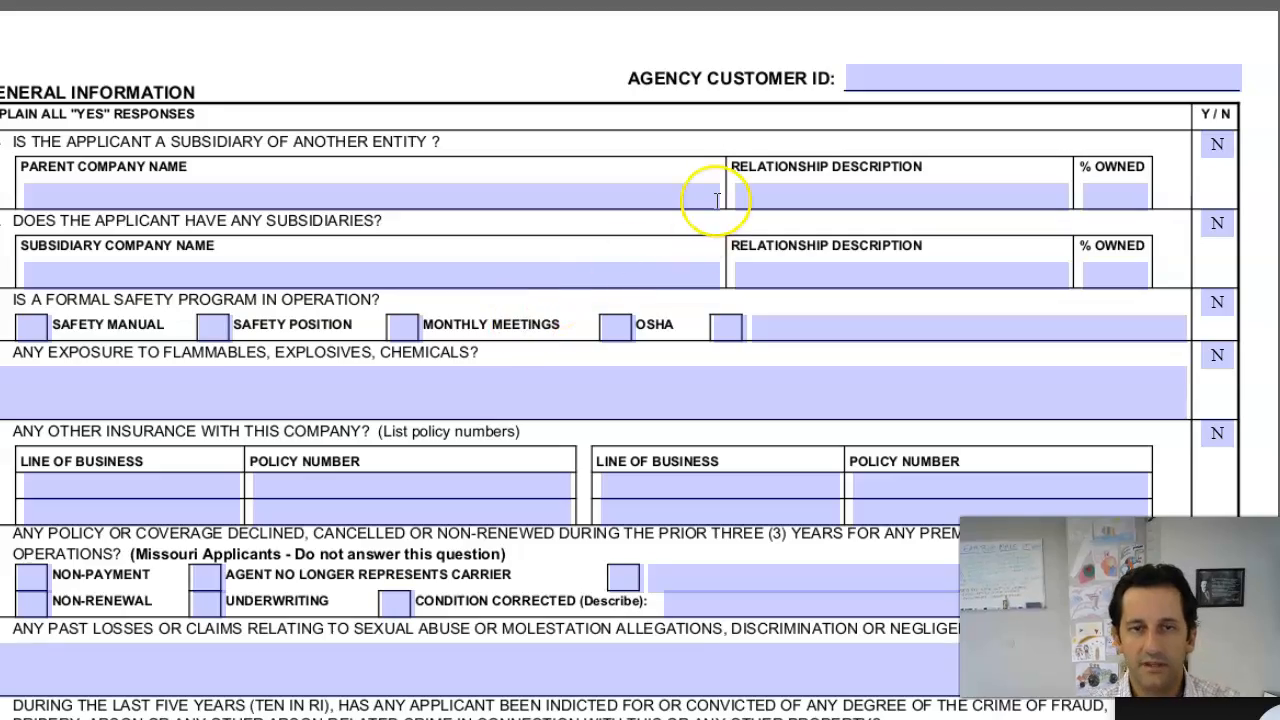
scroll(712, 203, down, 15)
scroll(719, 207, down, 12)
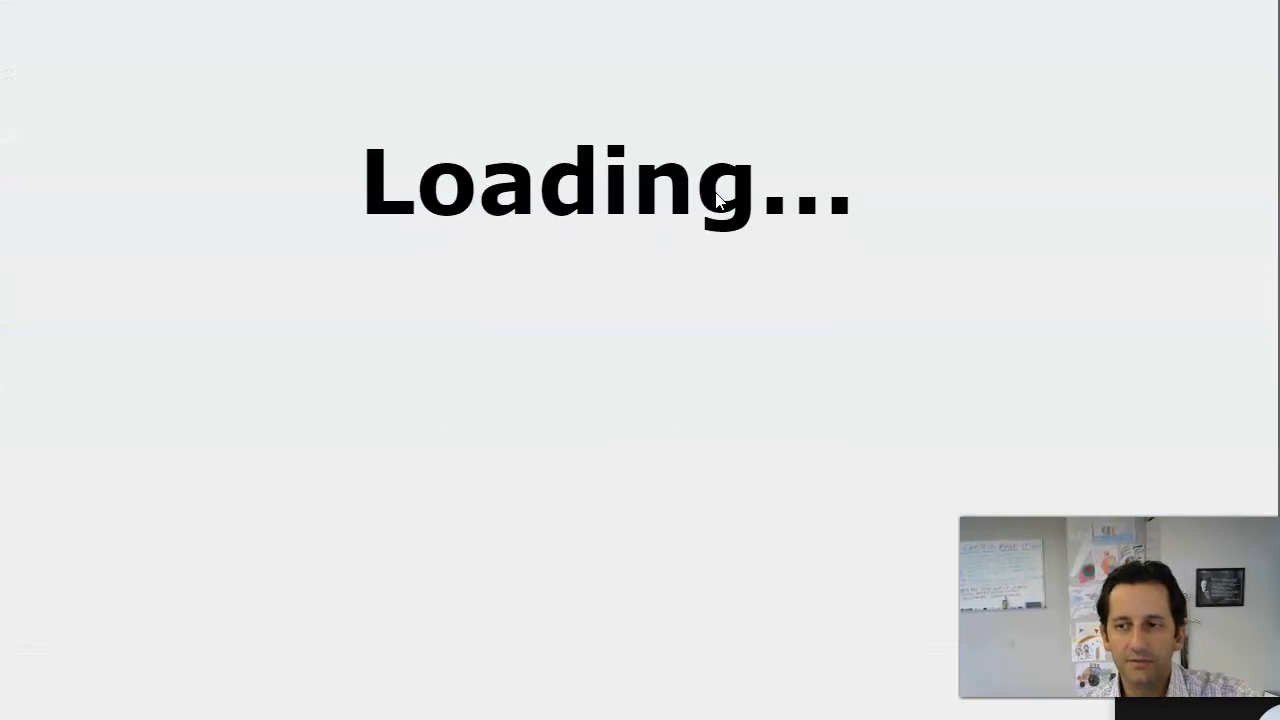
scroll(596, 158, down, 3)
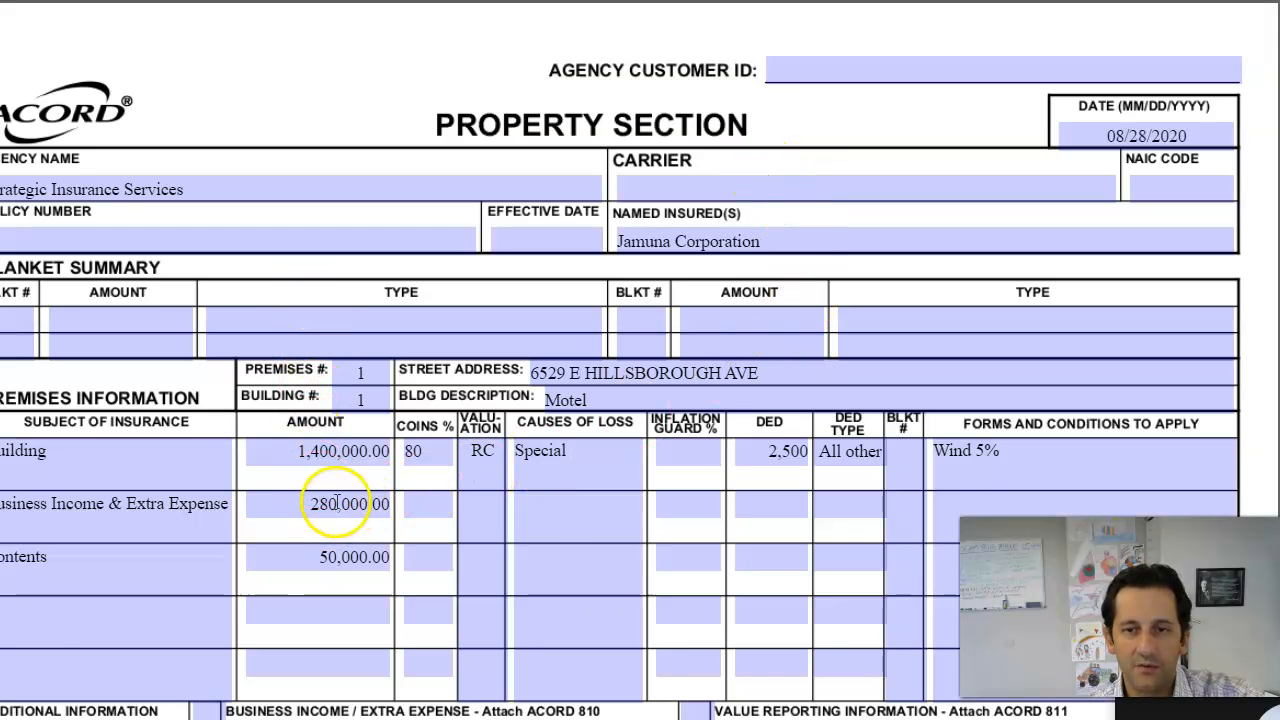
Step: Scroll past the Property Section's coverages and building details to the CGL Section
scroll(350, 460, down, 1)
scroll(315, 350, down, 2)
scroll(307, 375, down, 1)
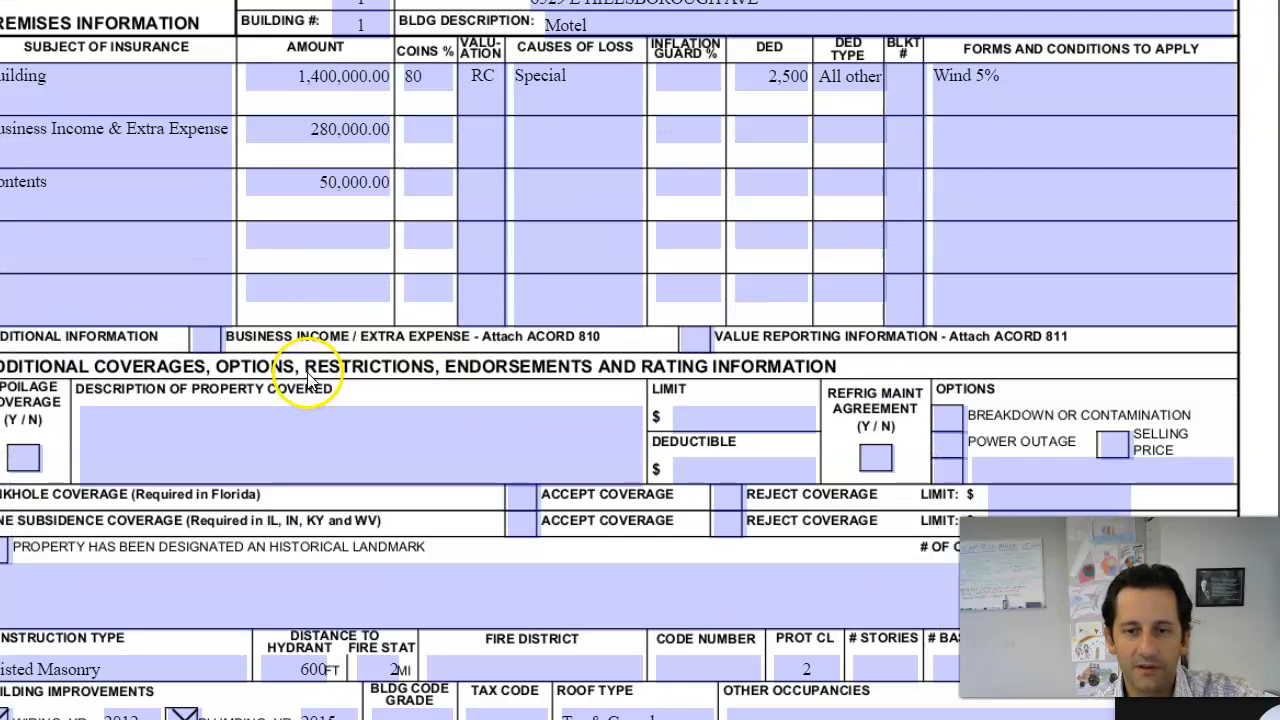
scroll(290, 400, down, 1)
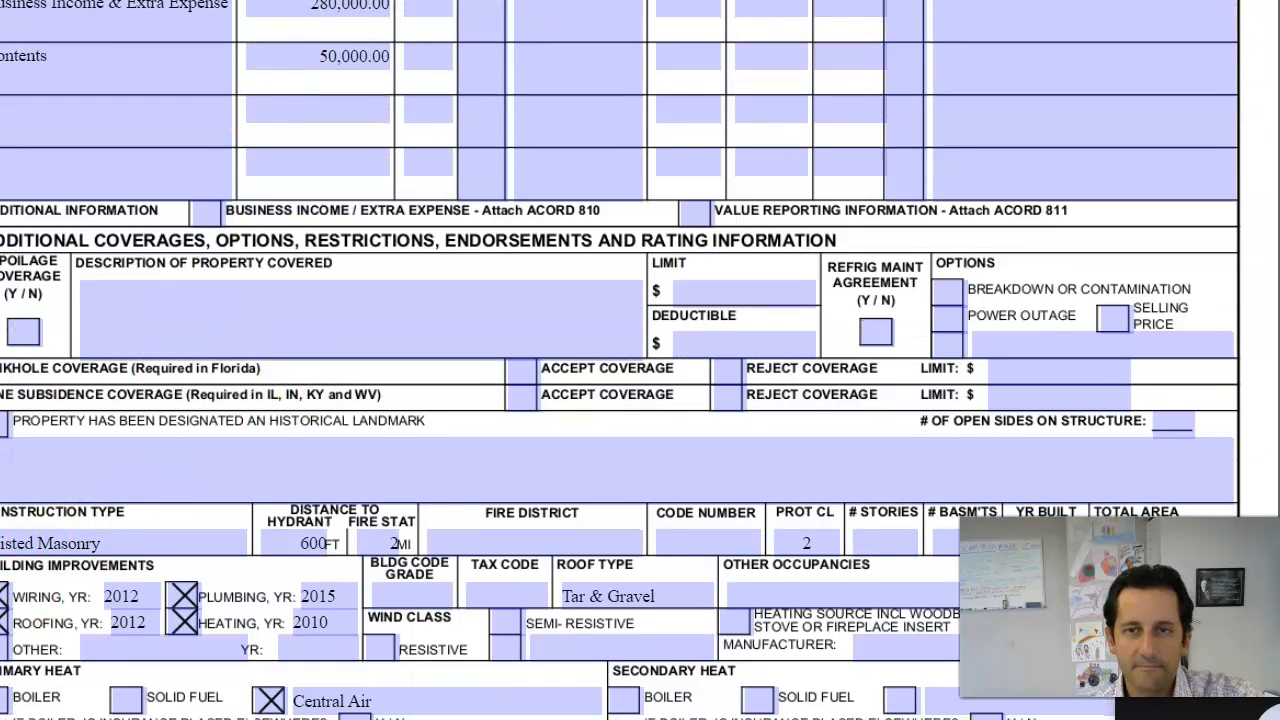
scroll(600, 520, down, 8)
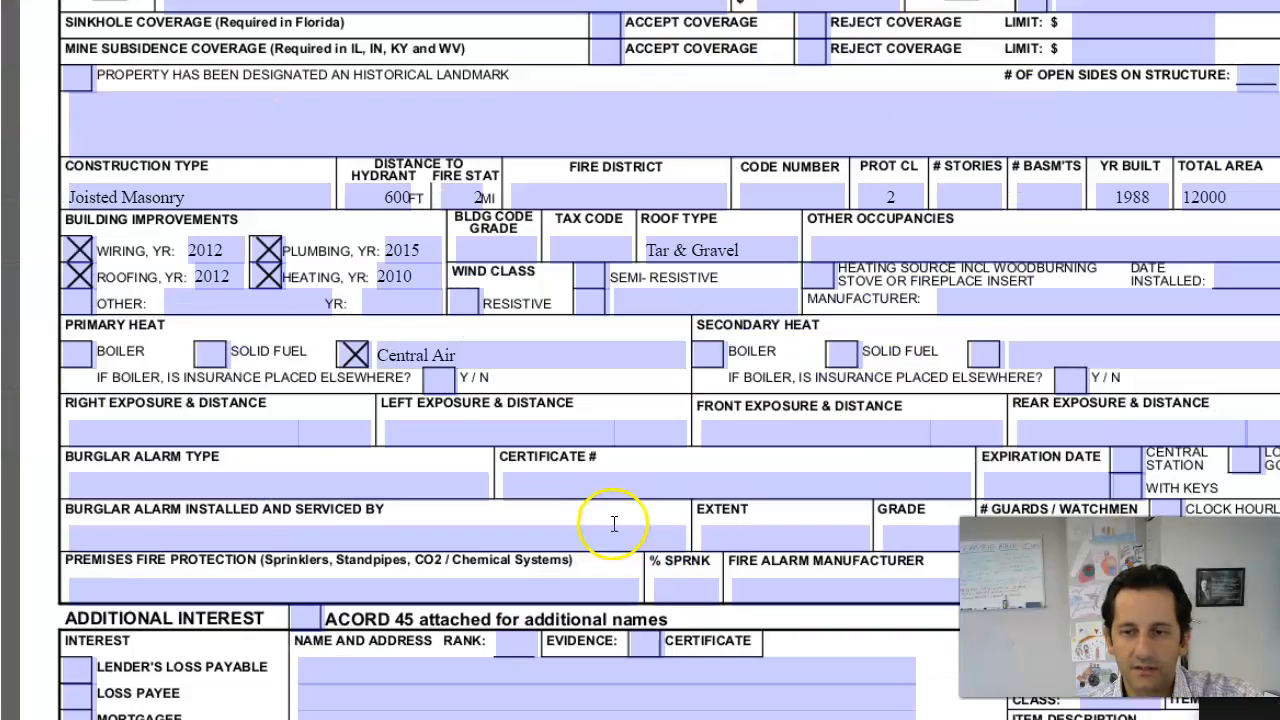
scroll(669, 485, down, 15)
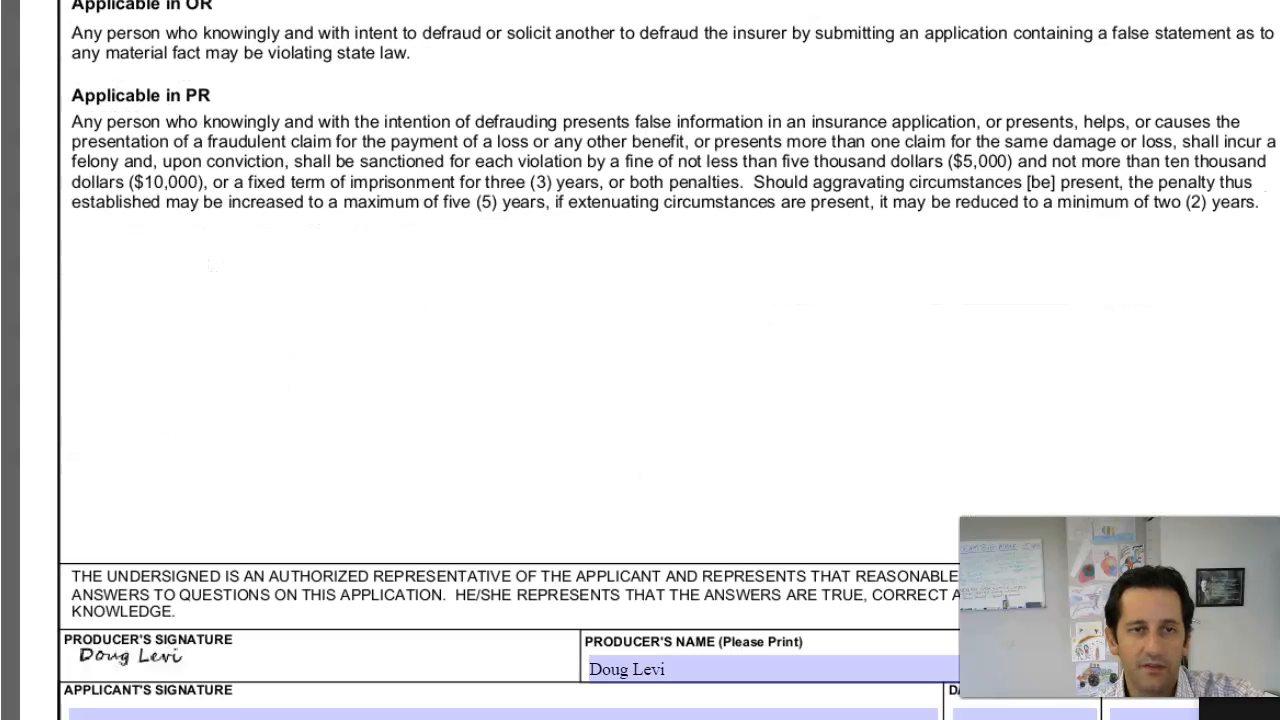
scroll(497, 257, down, 10)
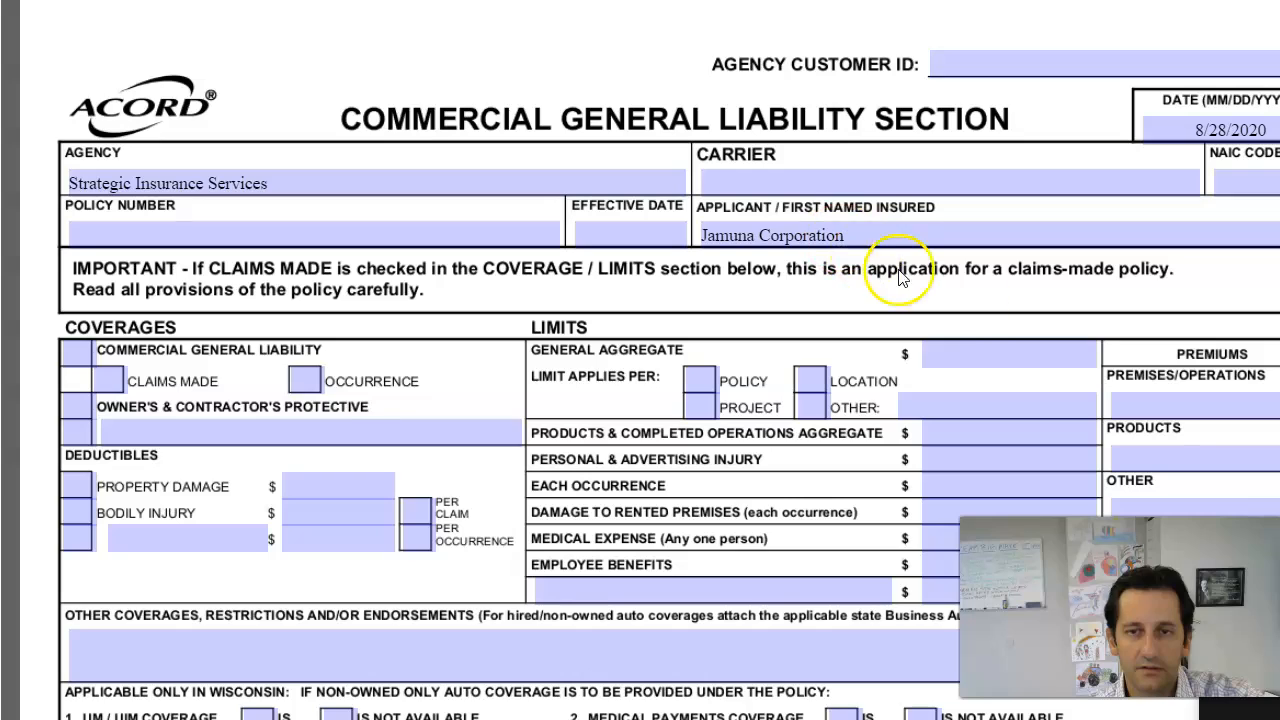
Step: Scroll through the CGL section, then reload the preview at Florida application page 1
scroll(440, 495, down, 2)
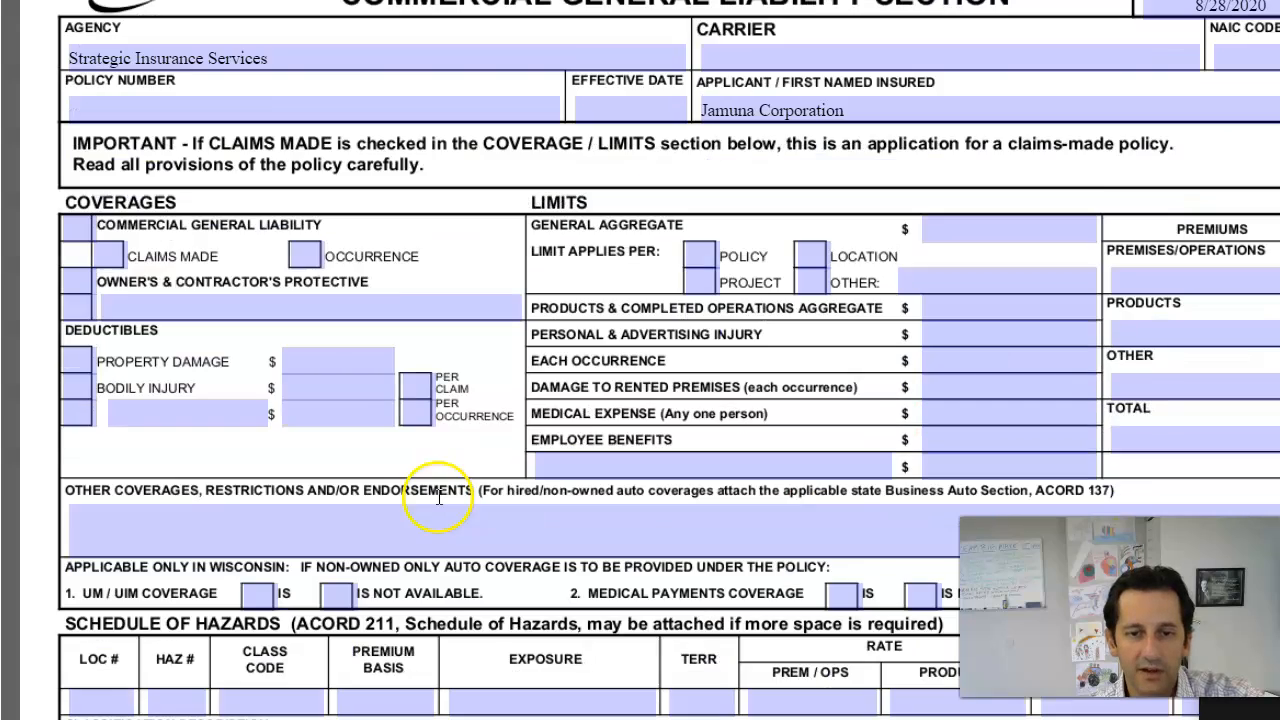
scroll(447, 495, down, 2)
scroll(453, 477, down, 4)
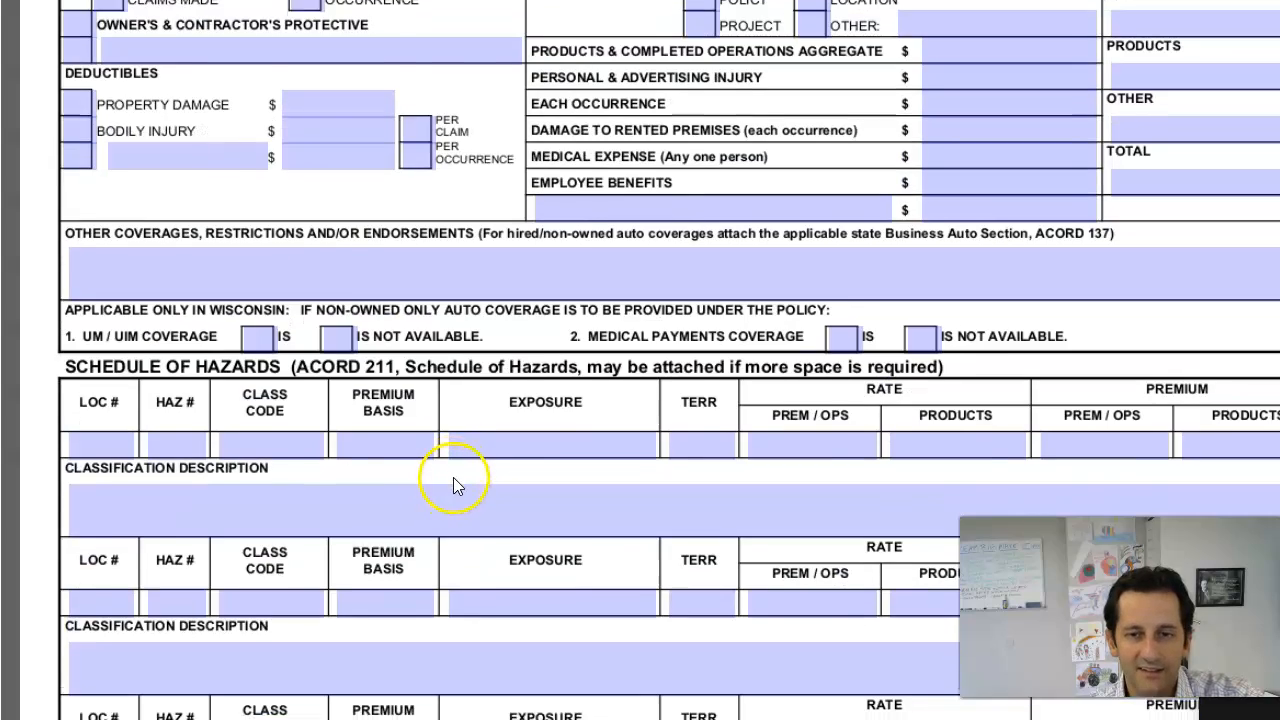
scroll(454, 476, up, 4)
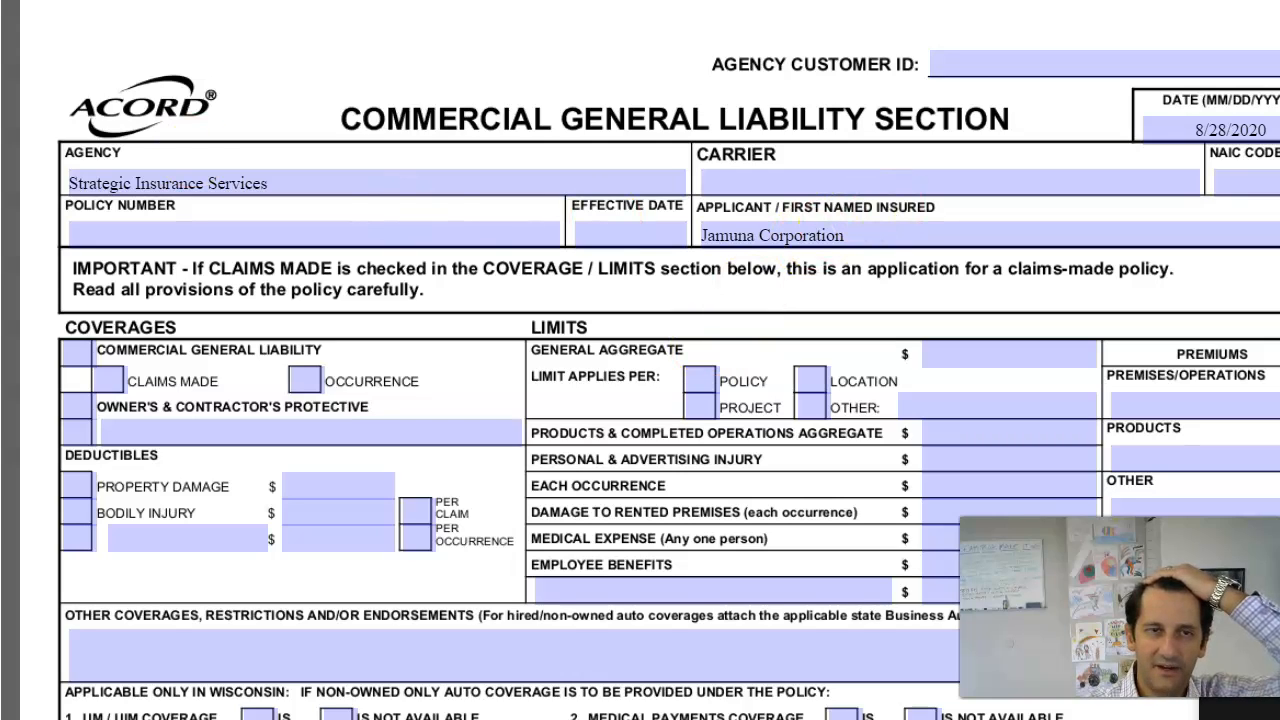
click(776, 2)
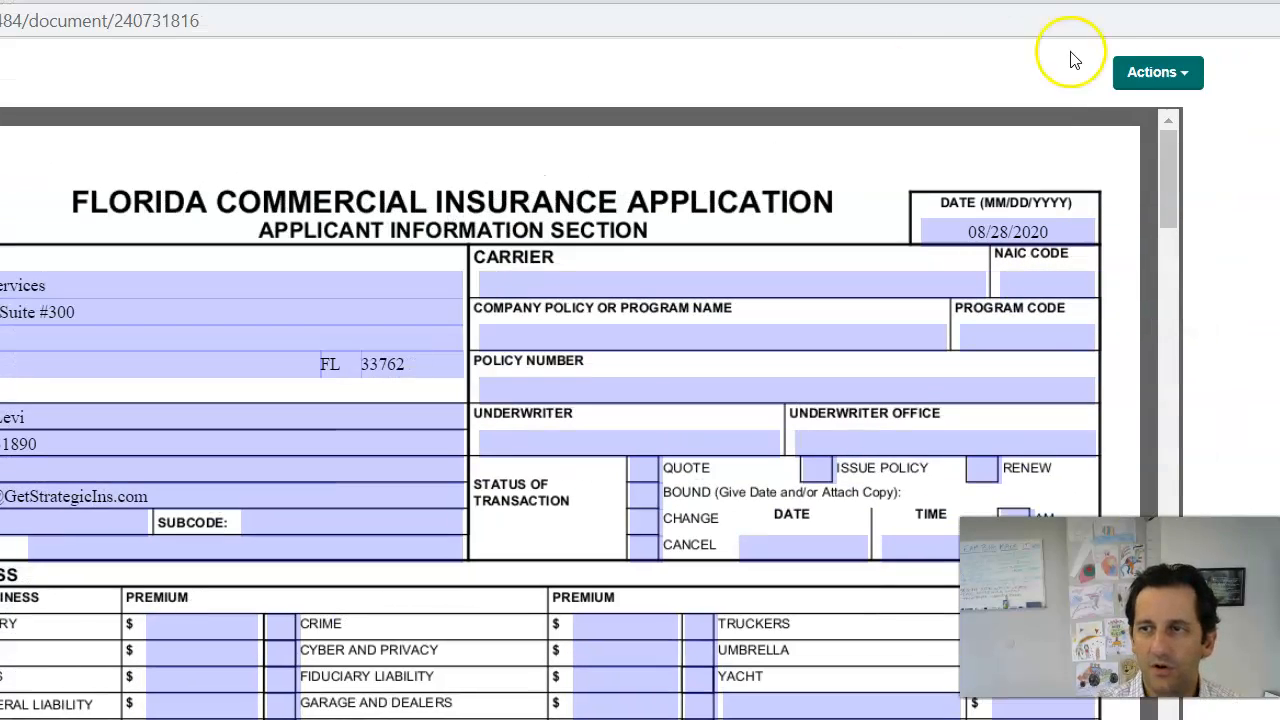
Step: Download the generated ACORD forms from the Actions menu
click(1140, 74)
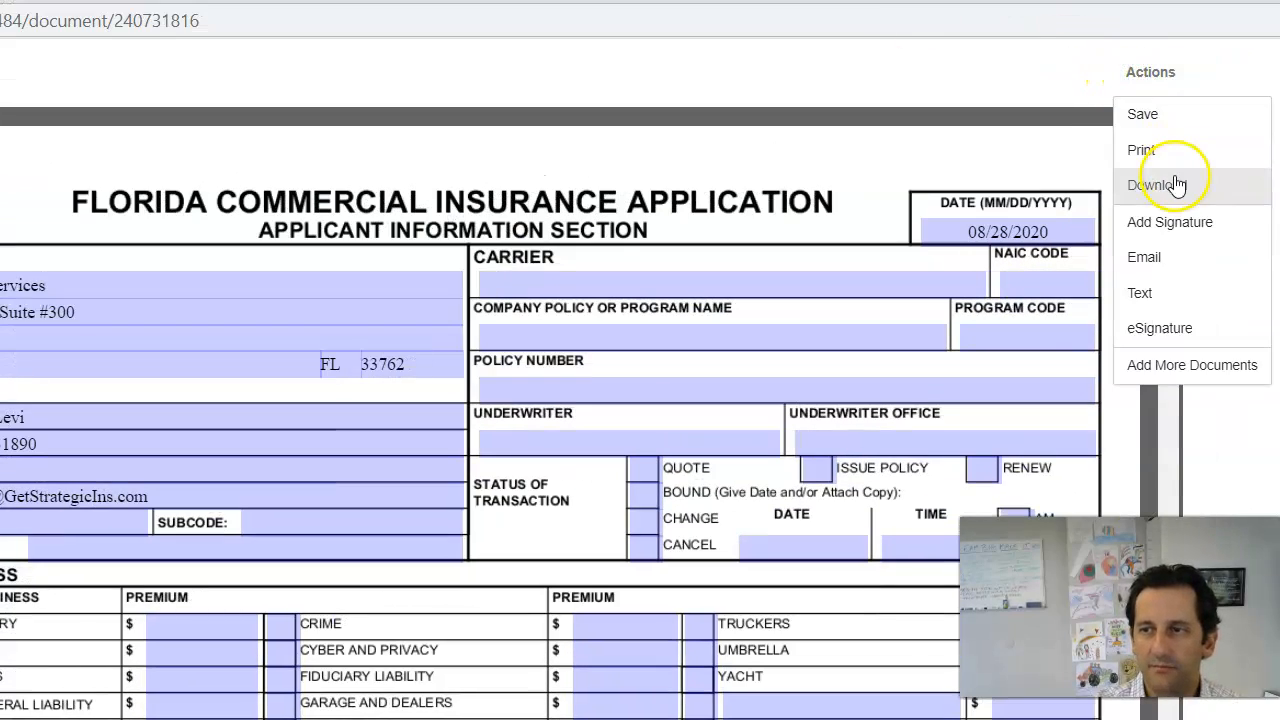
click(1176, 184)
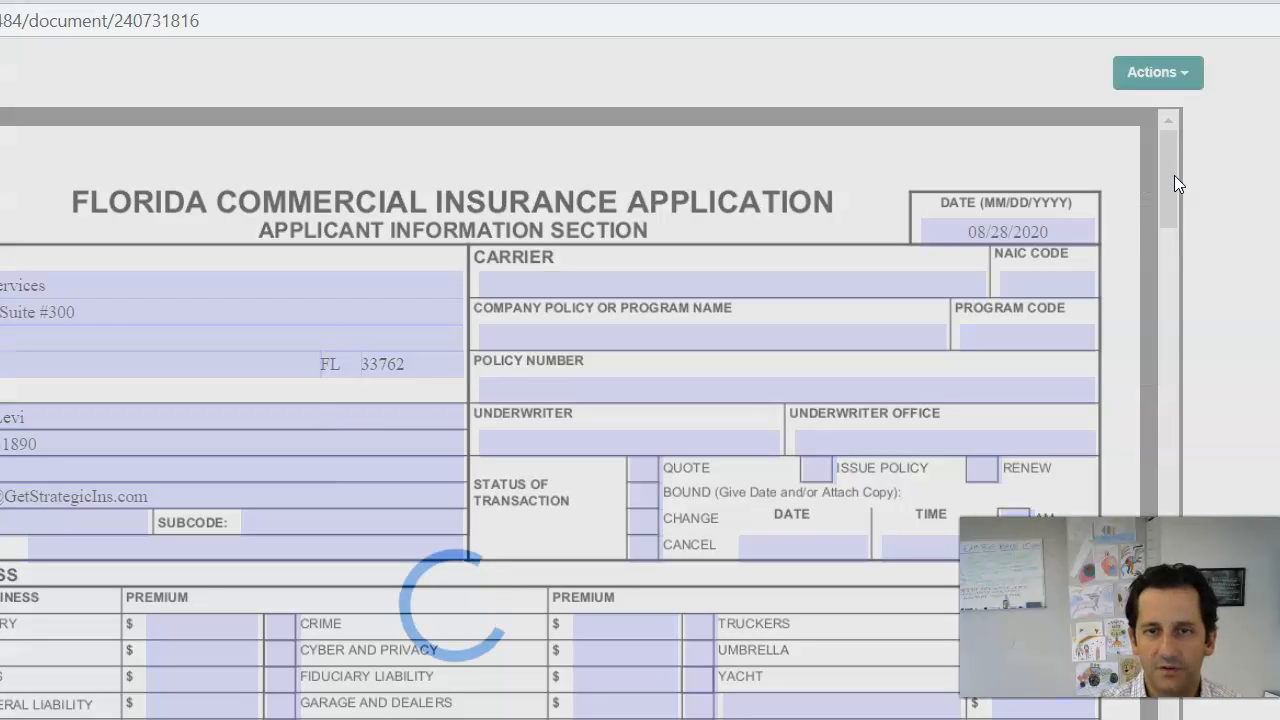
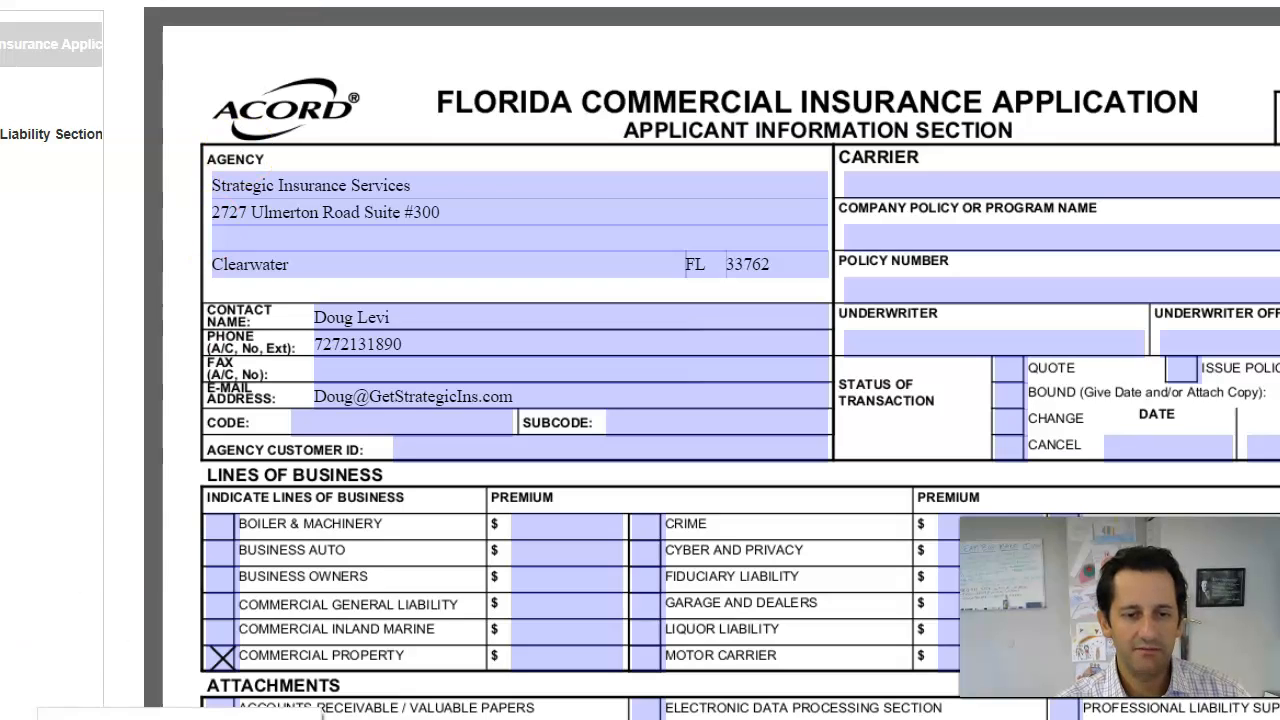
Step: Save the 11-page Florida Commercial Insurance Application PDF under a Jamuna property application file name
click(180, 715)
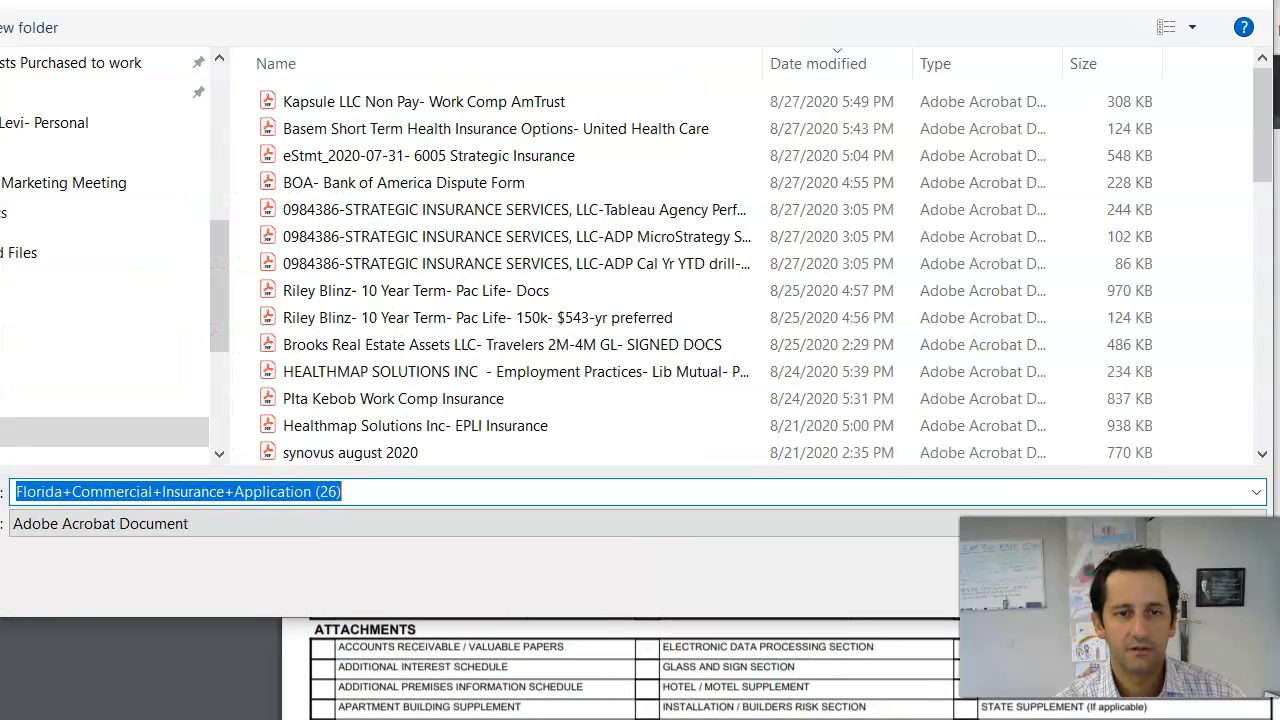
text(Jamuna Insurance Property Appn)
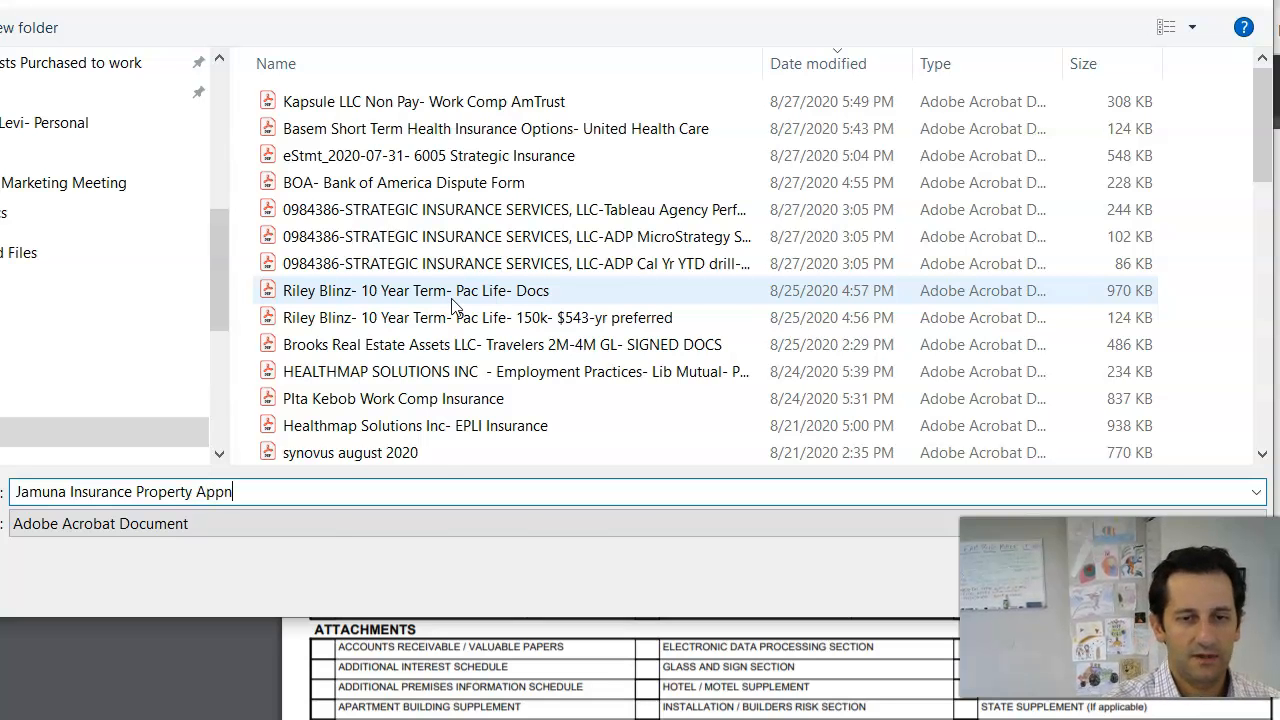
key(Return)
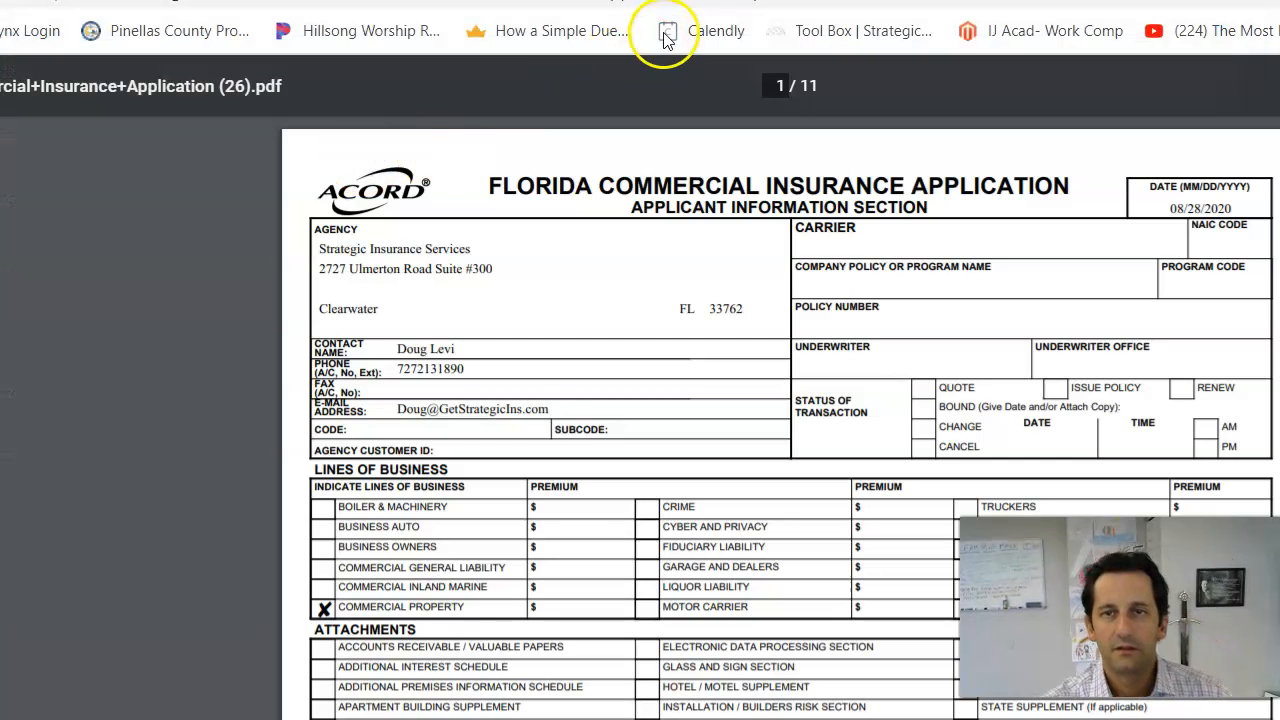
Step: From the account overview, open the ACORD form selection for the General Liability application
click(620, 1)
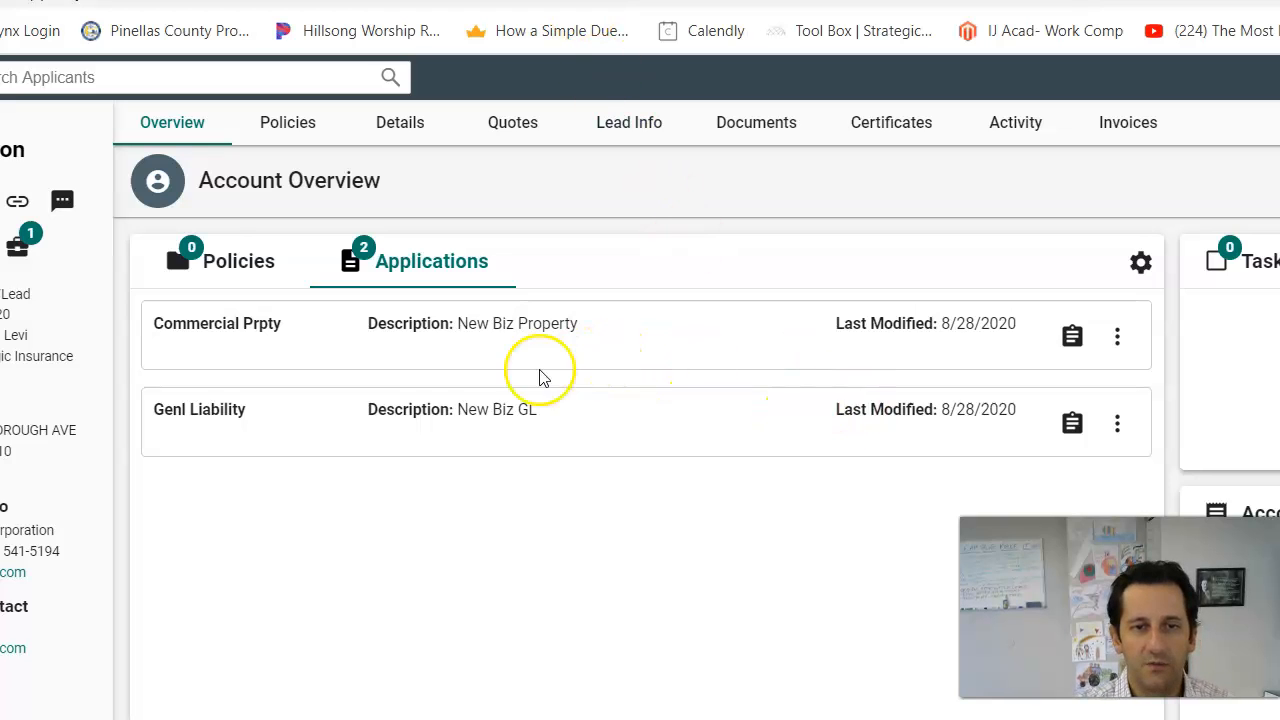
click(1072, 422)
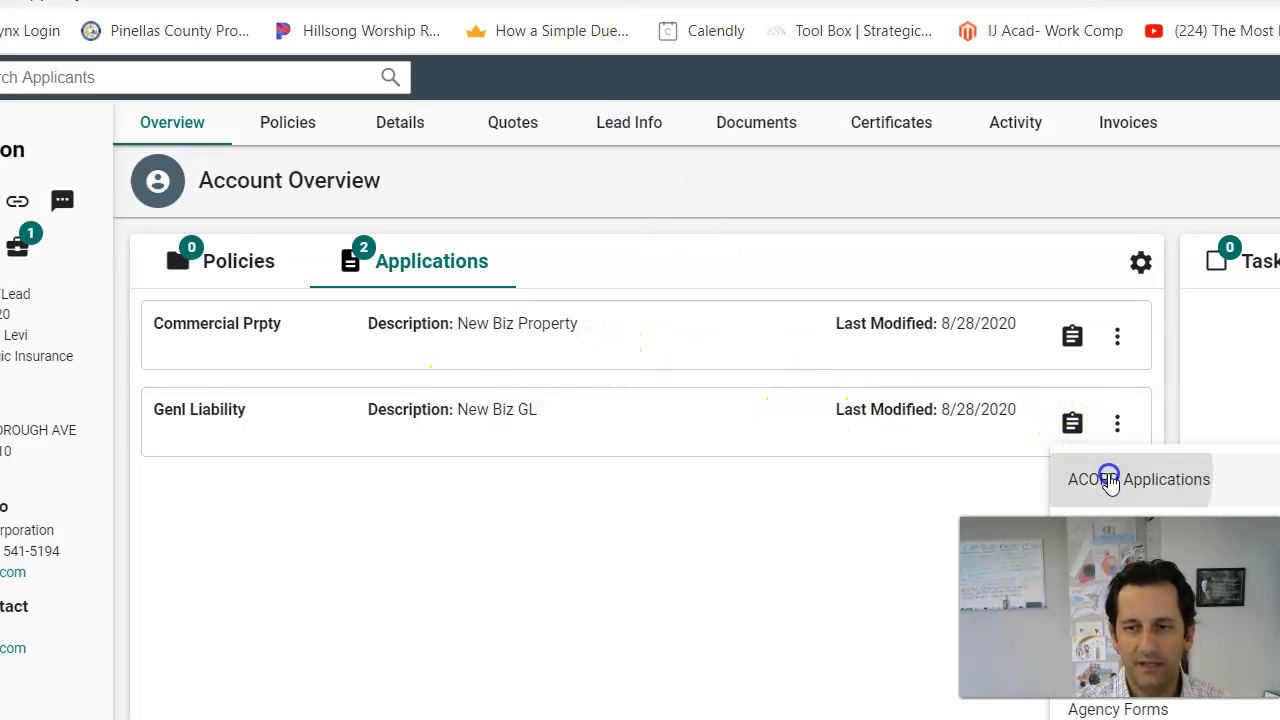
click(1109, 477)
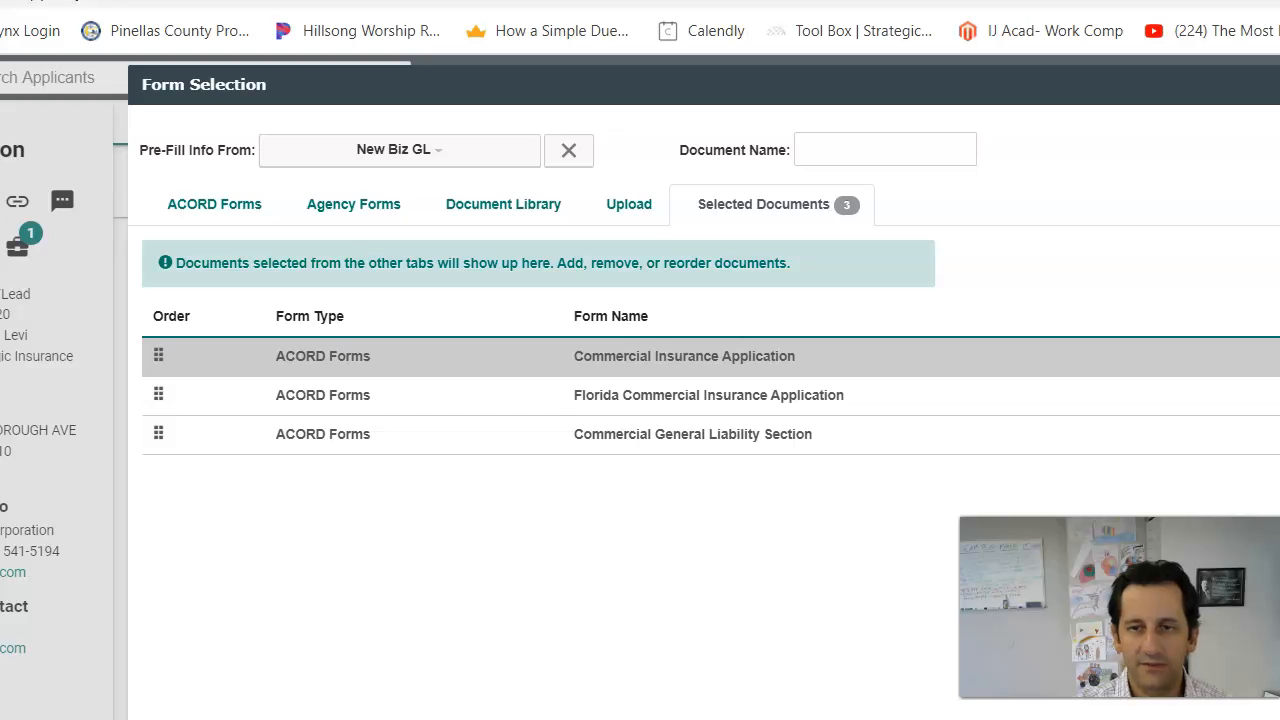
Step: Delete the Commercial and Florida Commercial Insurance Applications, then preview only the CGL Section
click(1279, 356)
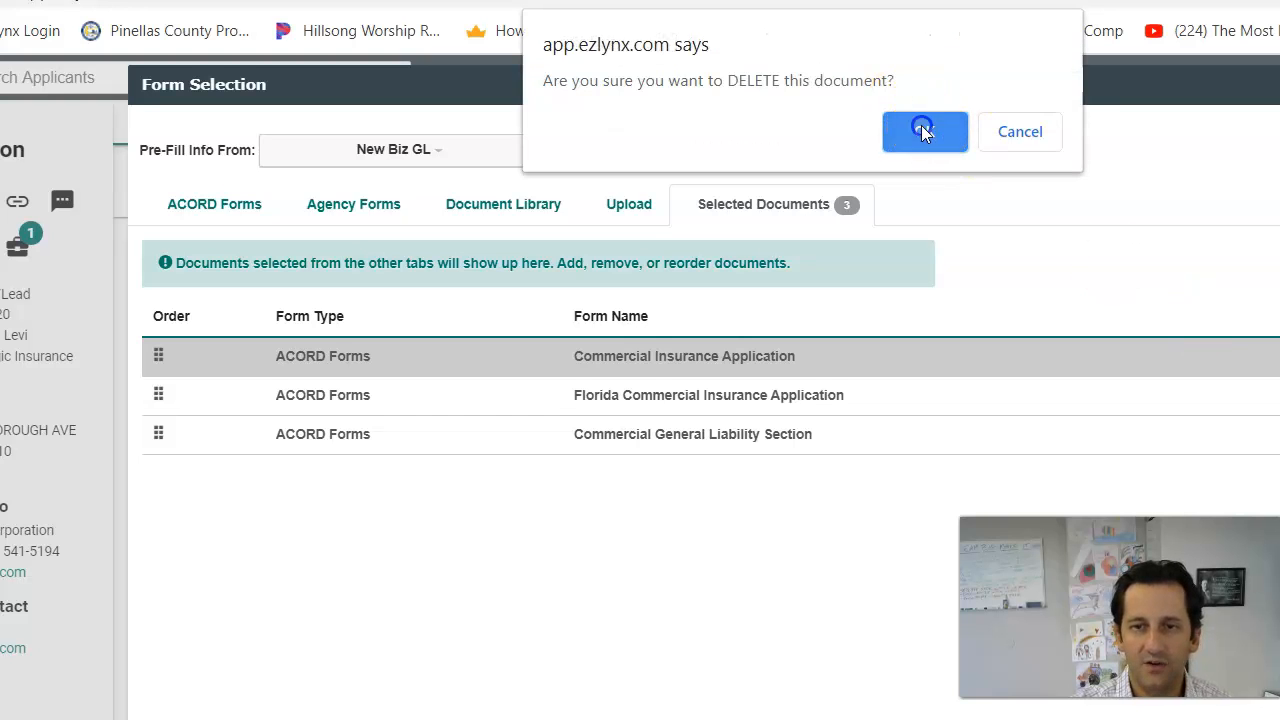
click(923, 131)
click(1279, 356)
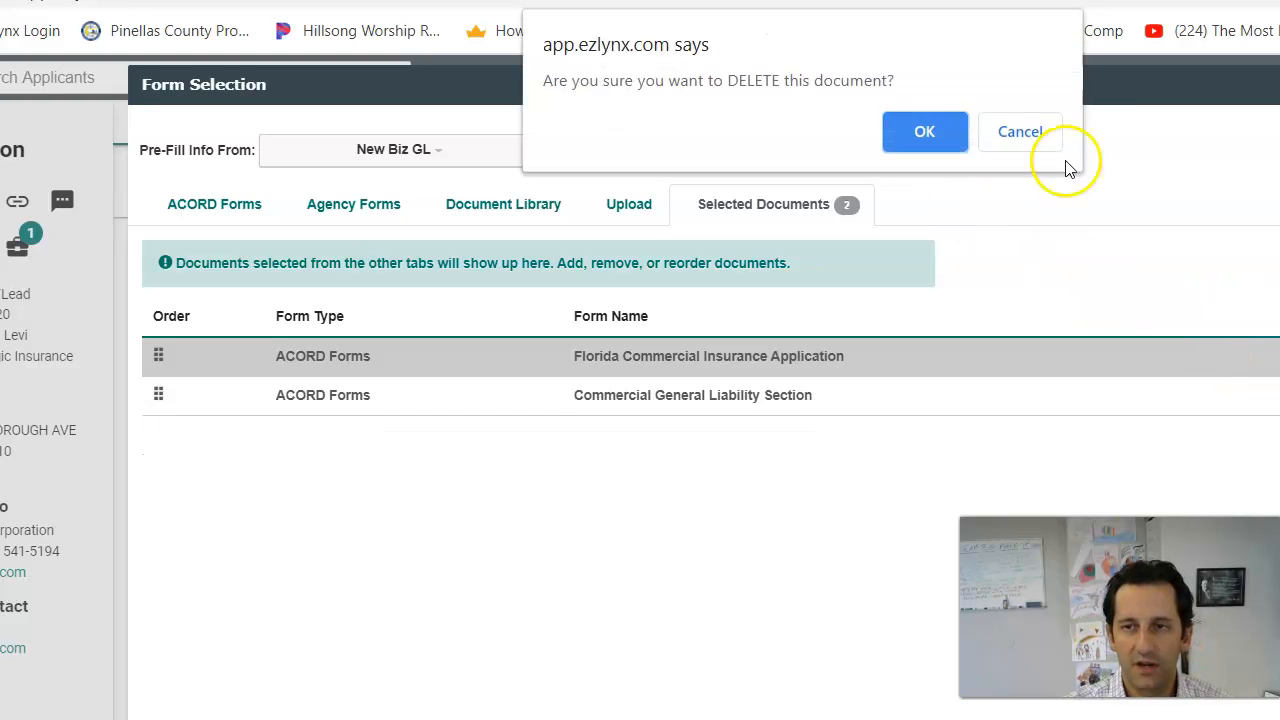
click(924, 132)
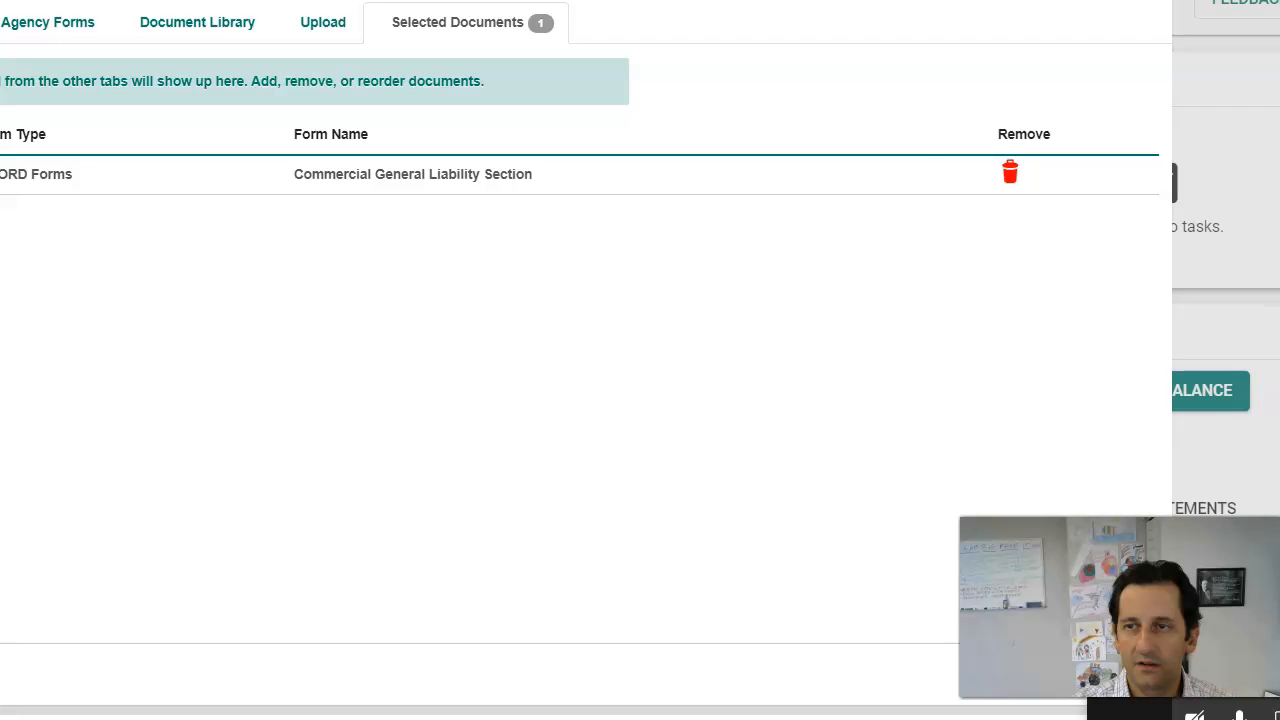
drag(600, 11, 315, 0)
click(842, 662)
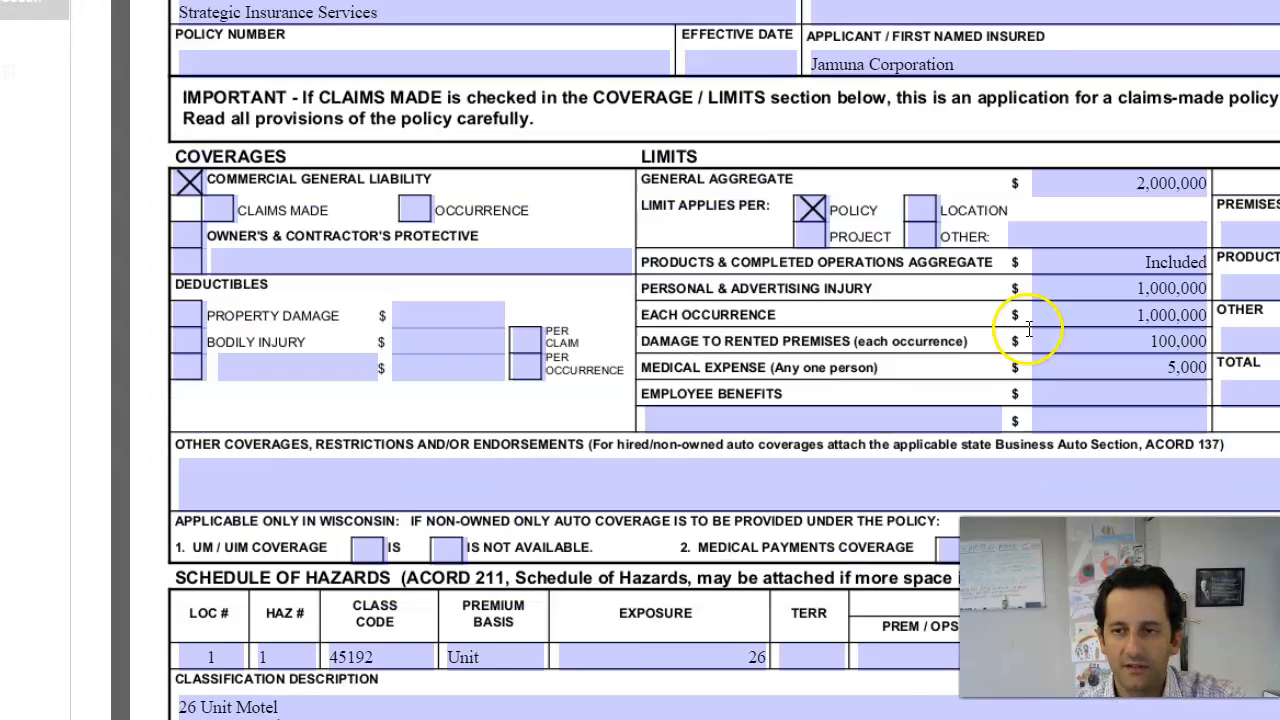
Step: Review the generated CGL Section with its 2,000,000 aggregate and 1,000,000 occurrence limits
scroll(1028, 330, down, 5)
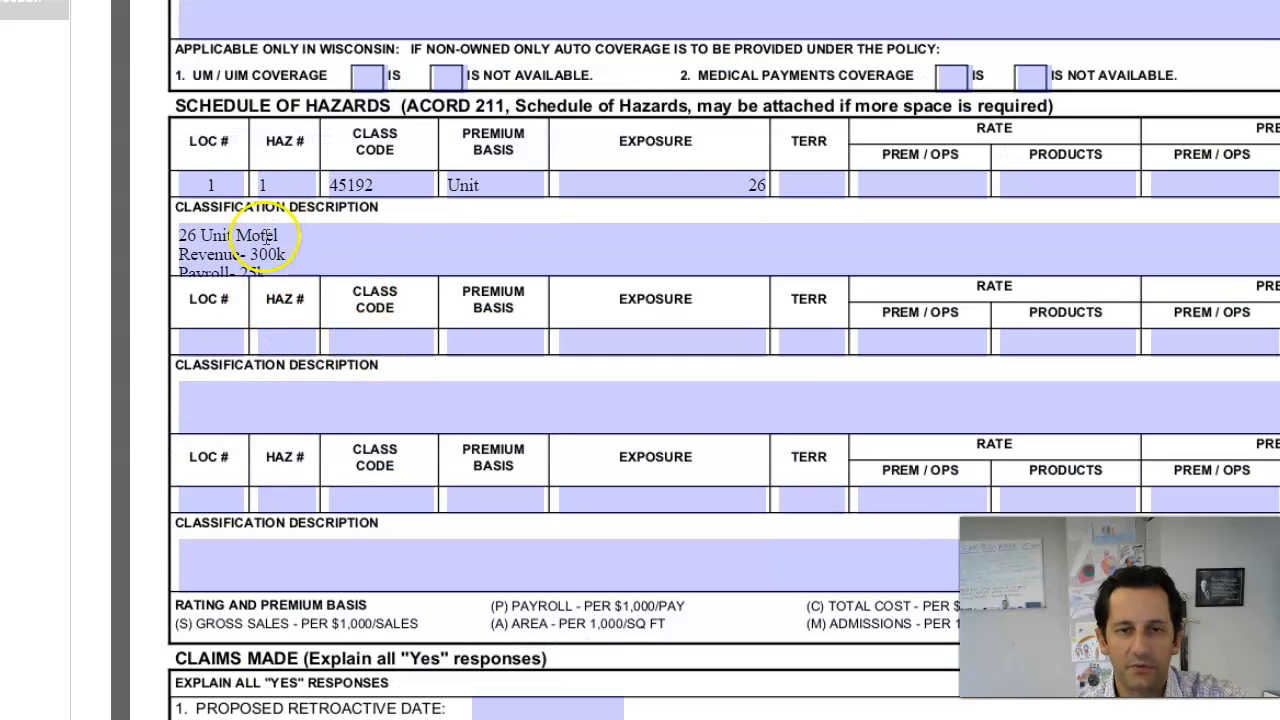
scroll(267, 235, down, 20)
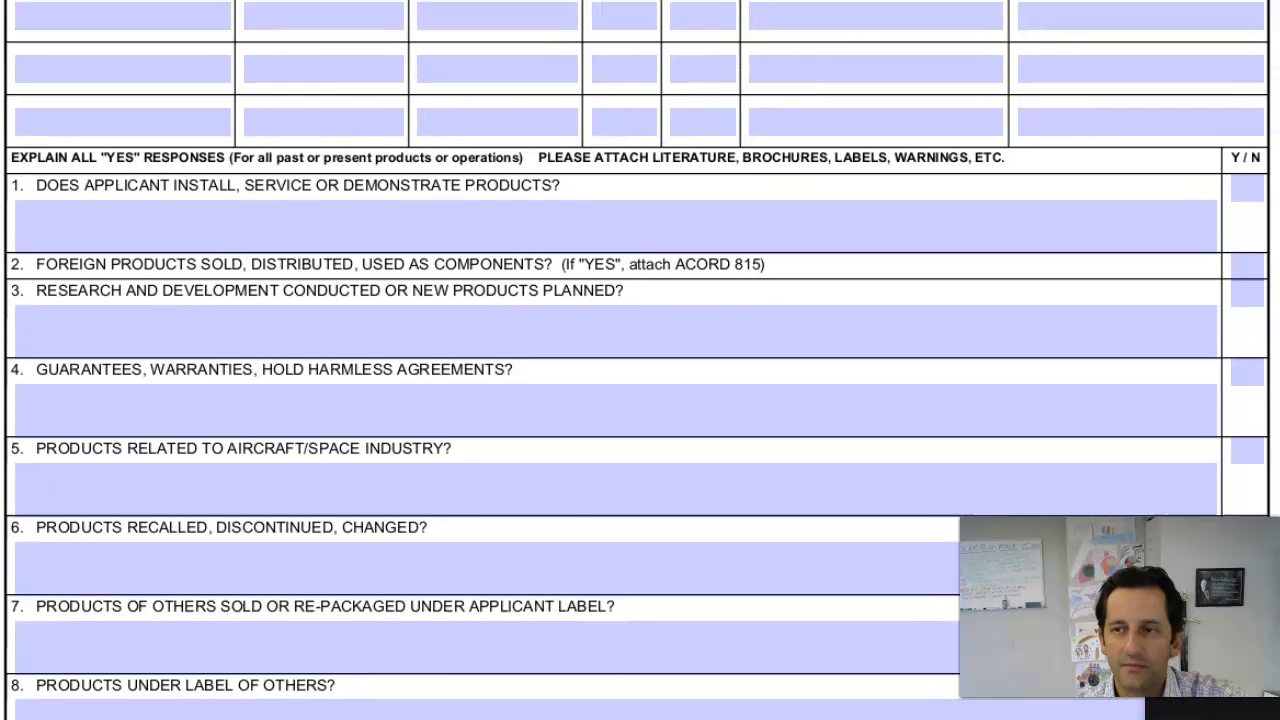
scroll(643, 380, down, 10)
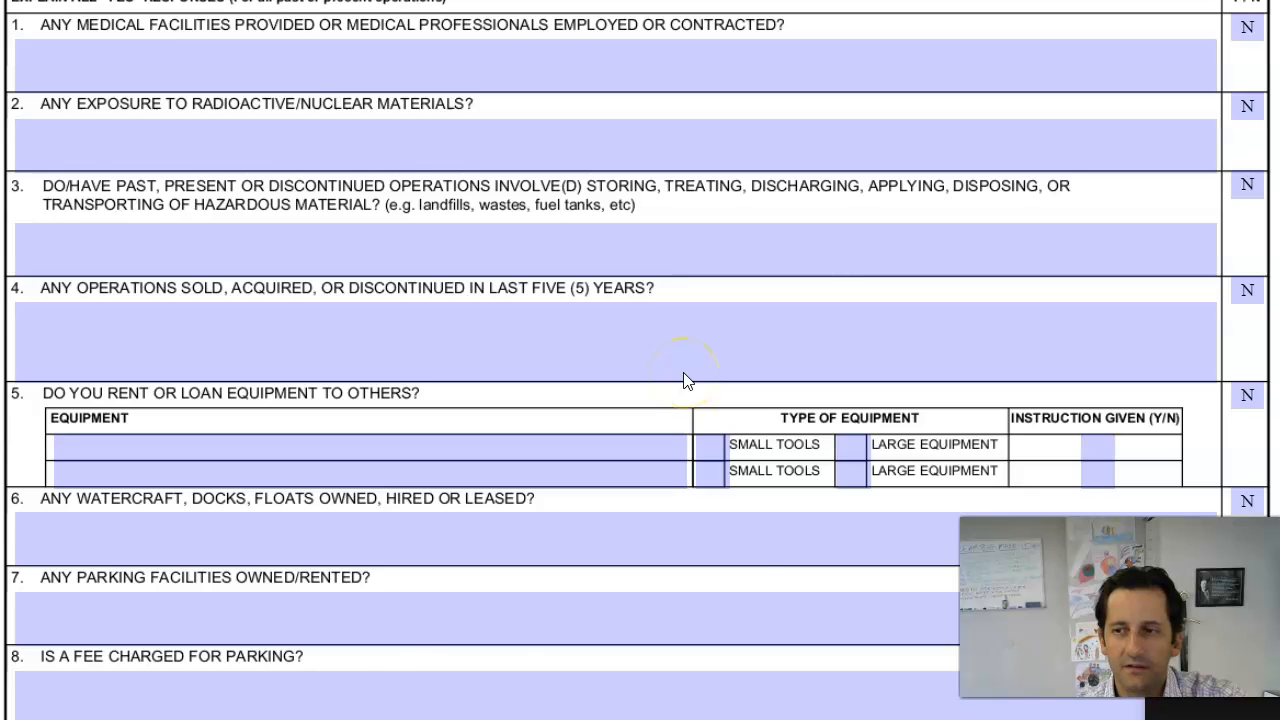
scroll(686, 380, down, 15)
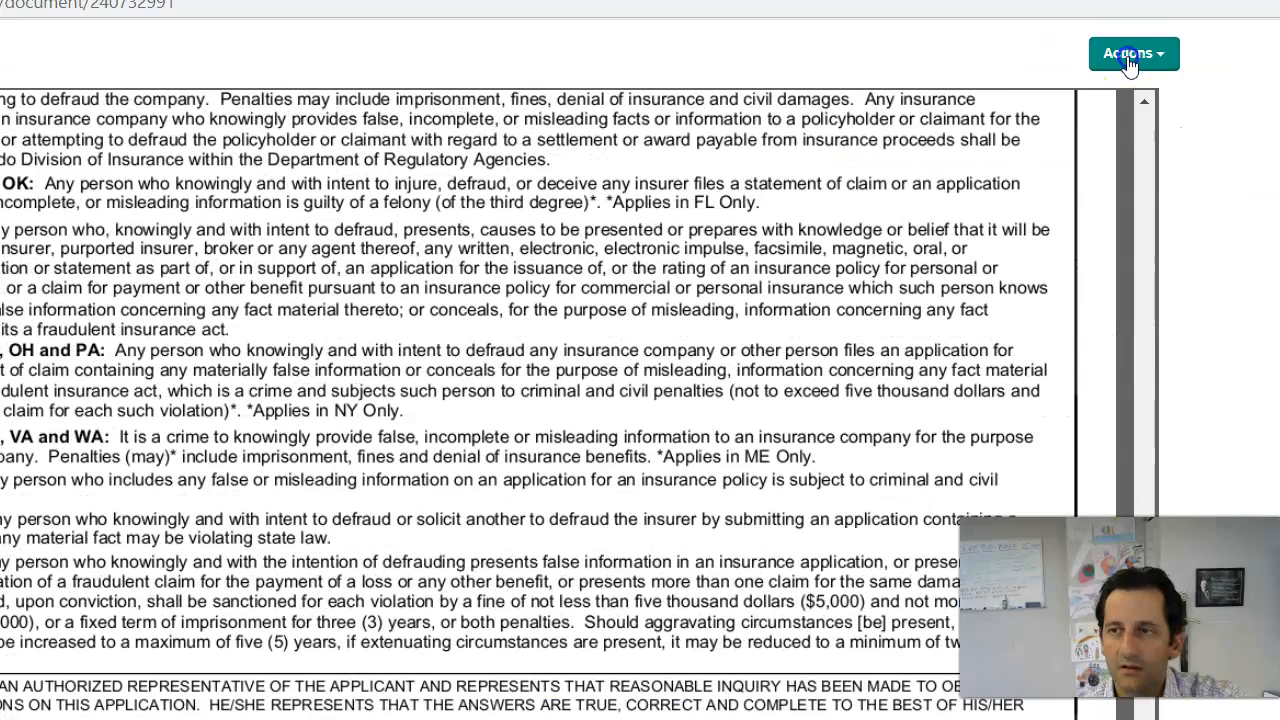
Step: Download the Commercial General Liability Section and save the 4-page PDF to the computer
click(1129, 57)
click(1127, 163)
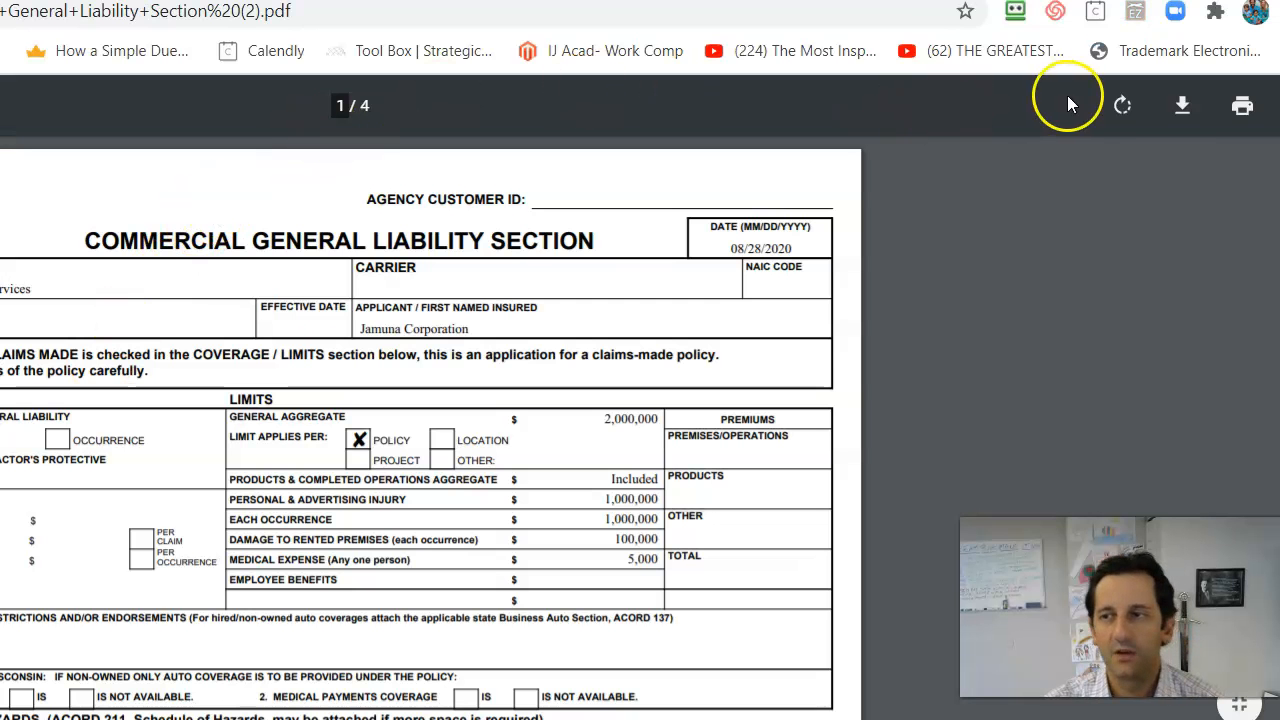
click(1181, 108)
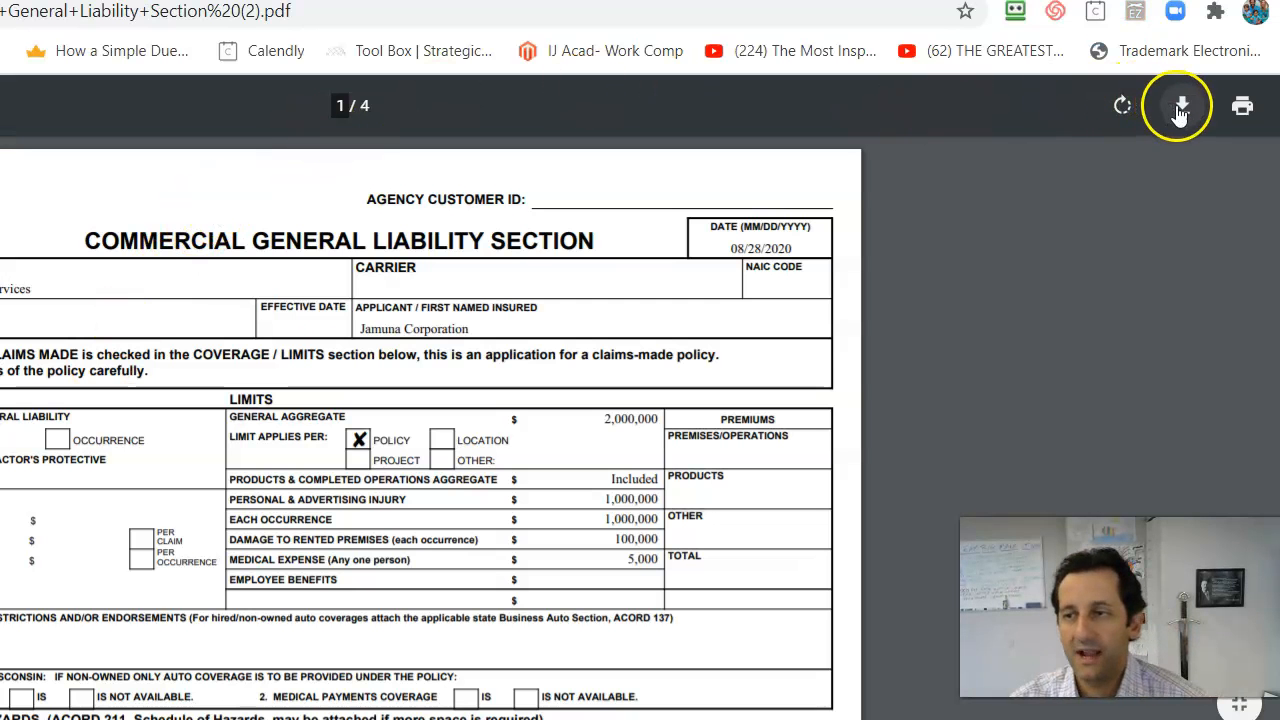